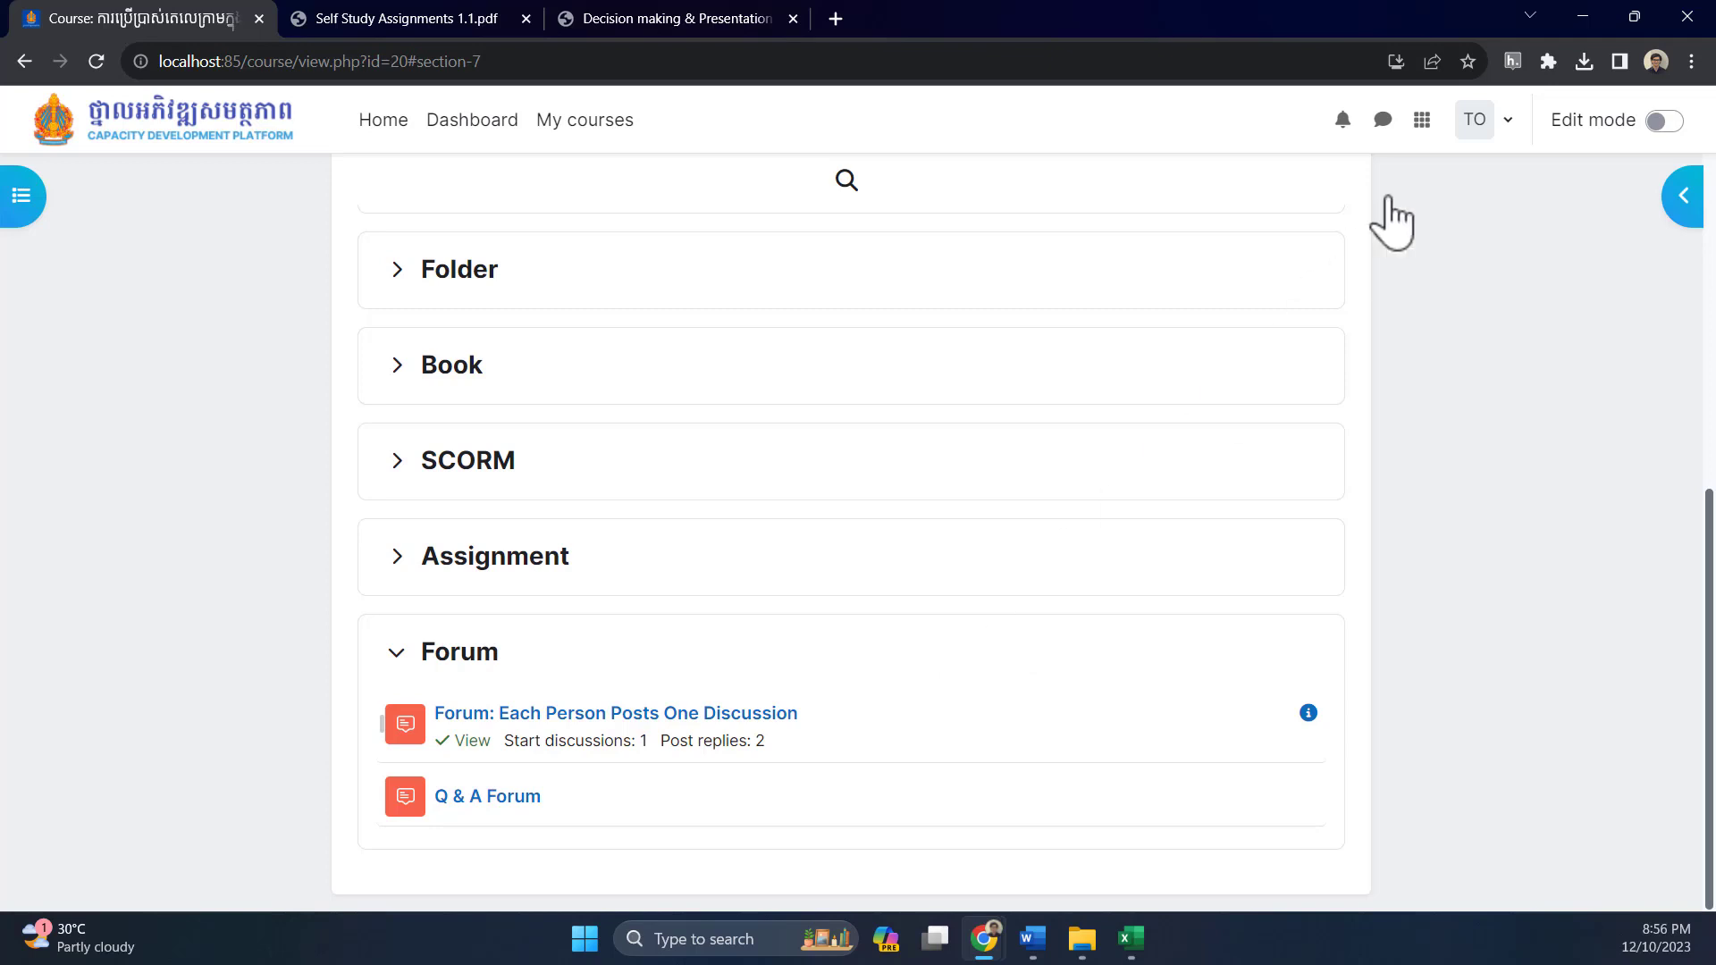
Switch the course view to the Student role
click(1473, 119)
click(1372, 494)
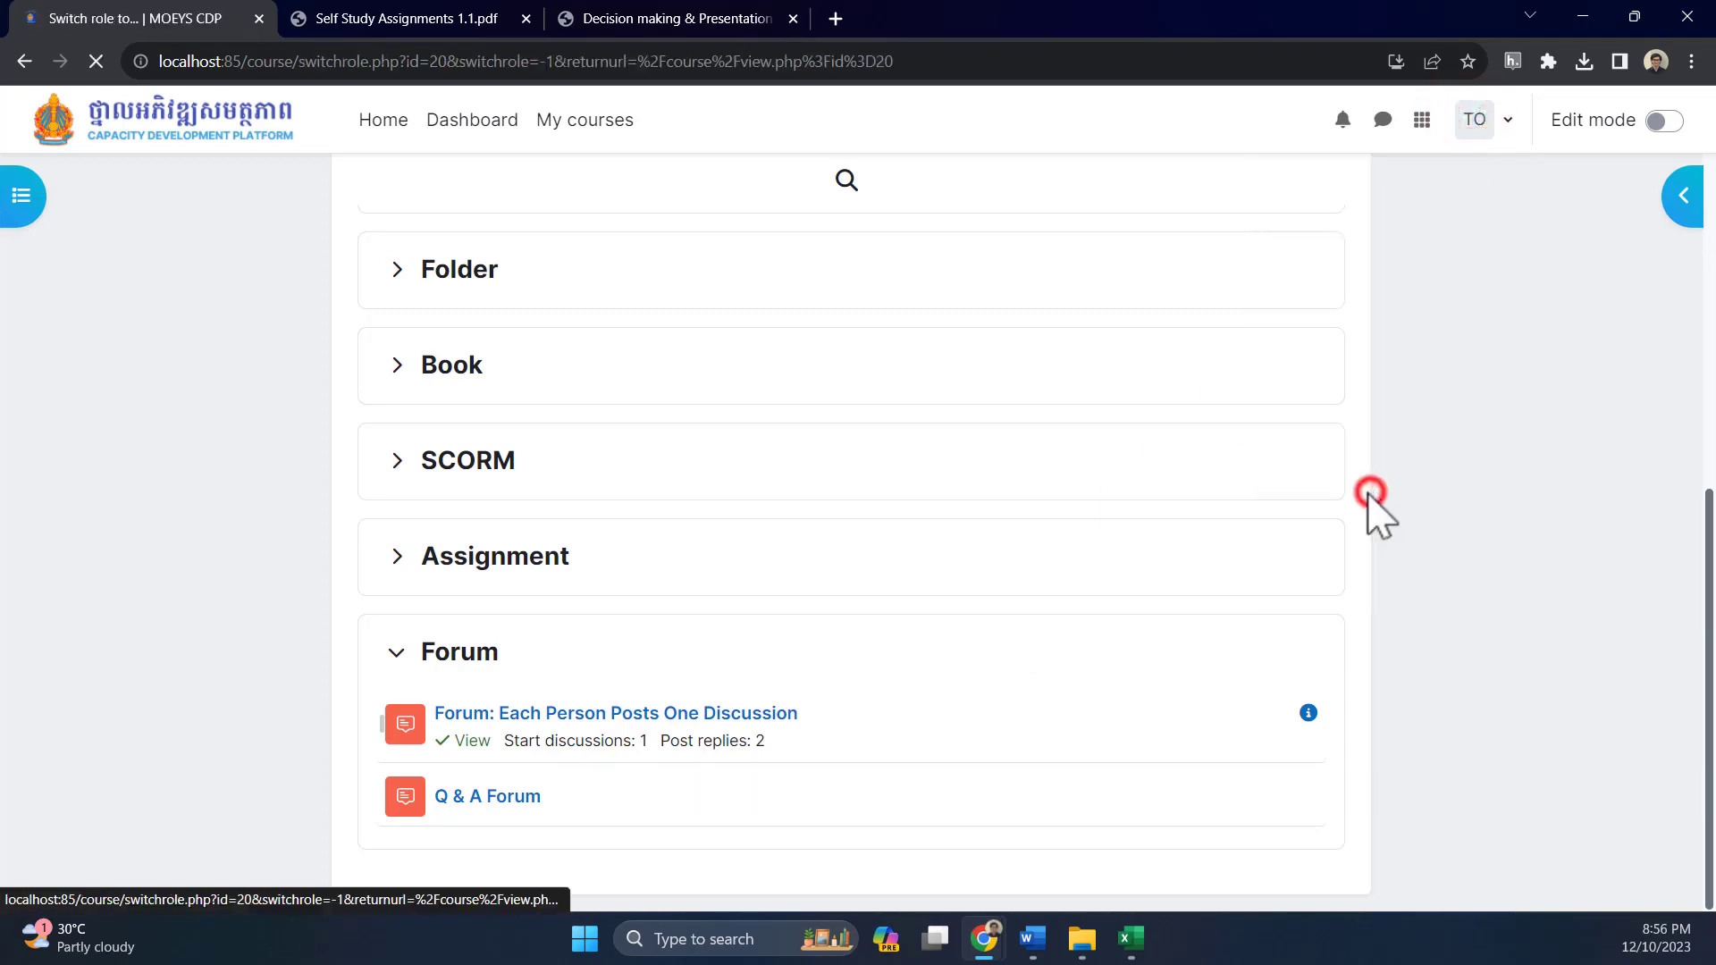
click(147, 592)
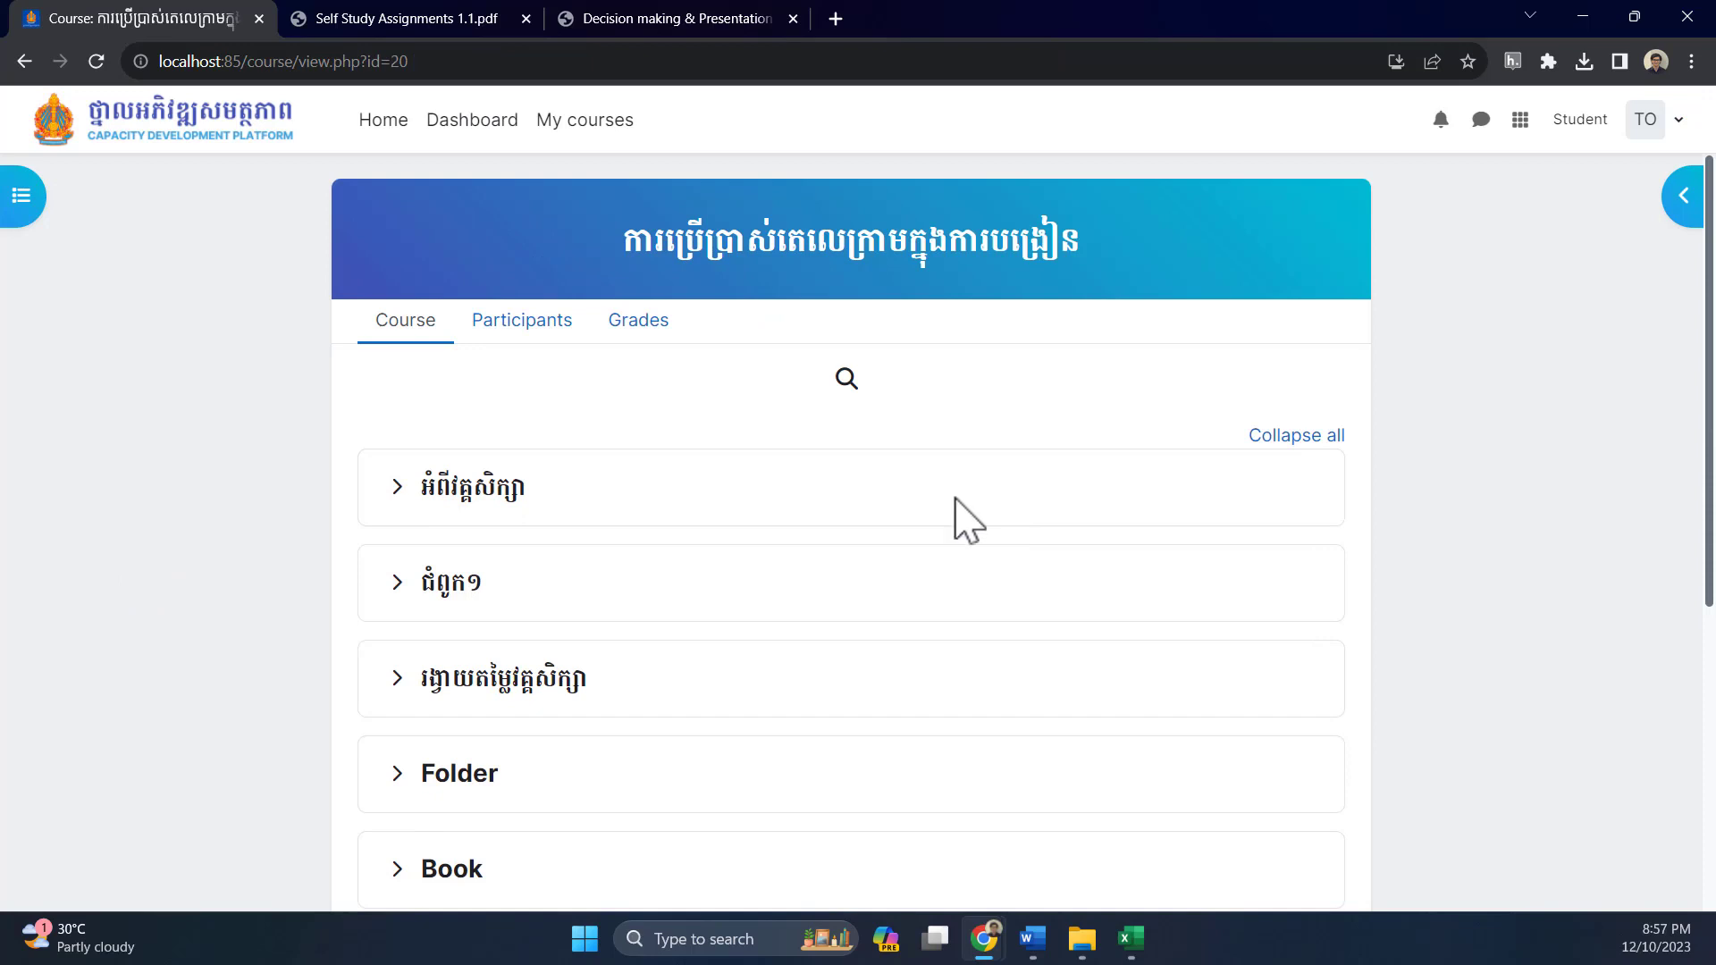
Show the due date of "Forum: Each Person Posts One Discussion" in the Forum section and open that forum
scroll(809, 483, down, 5)
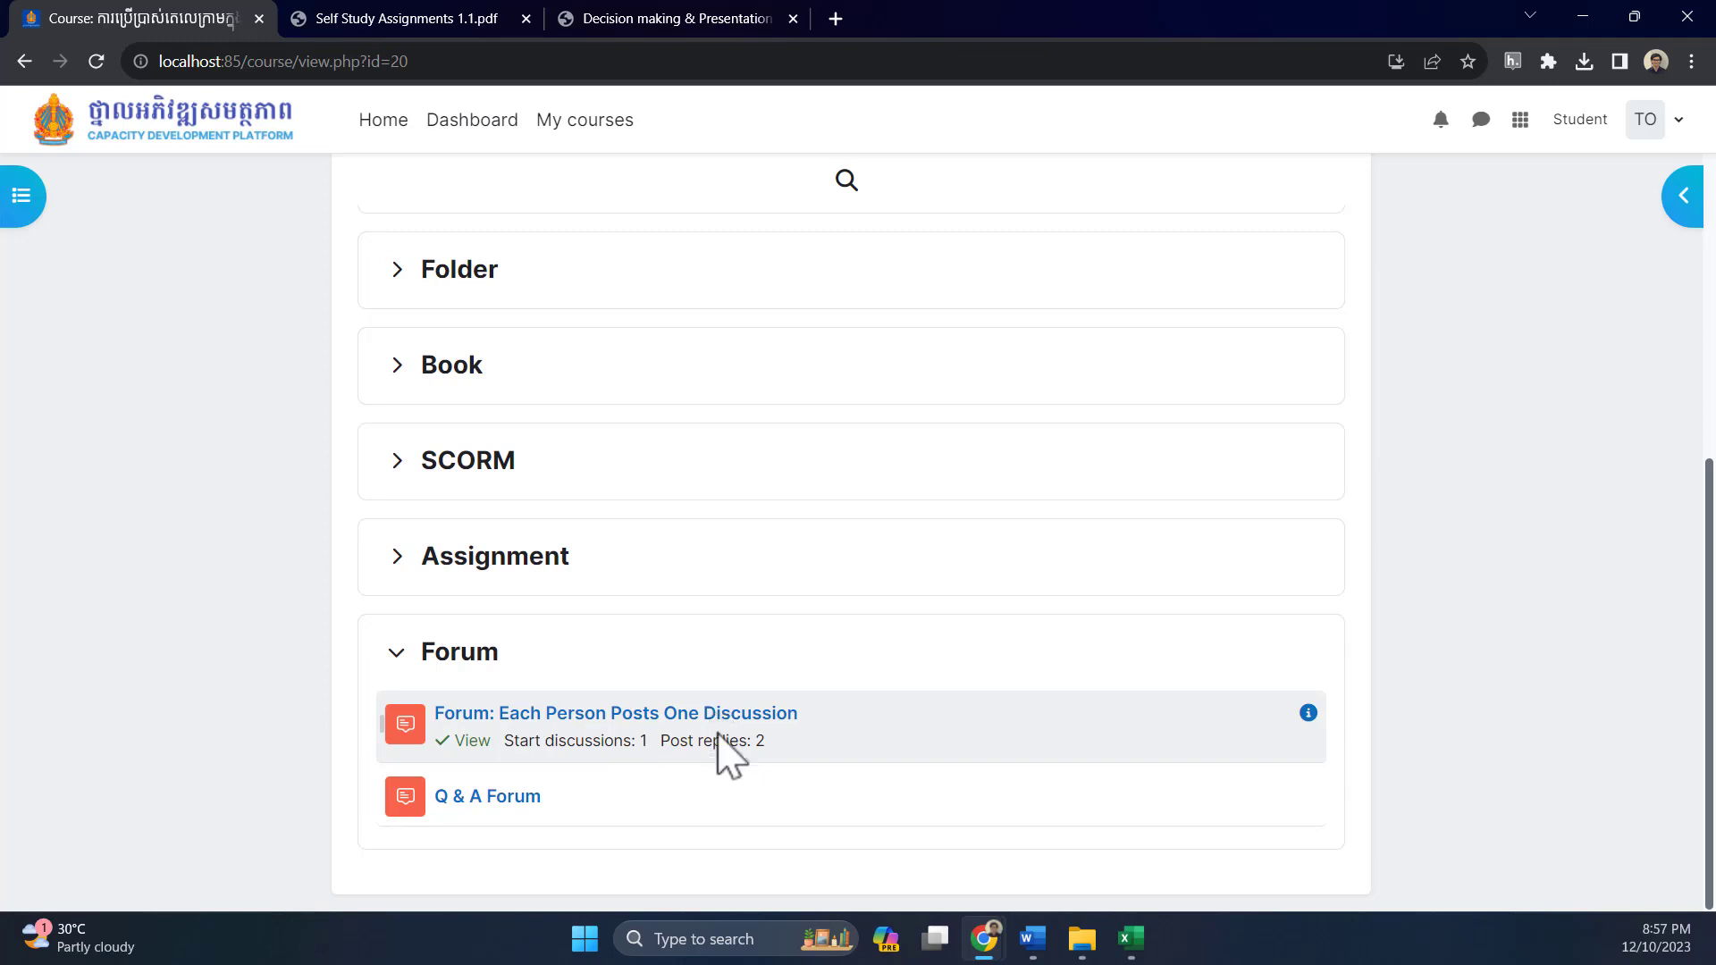
click(1308, 712)
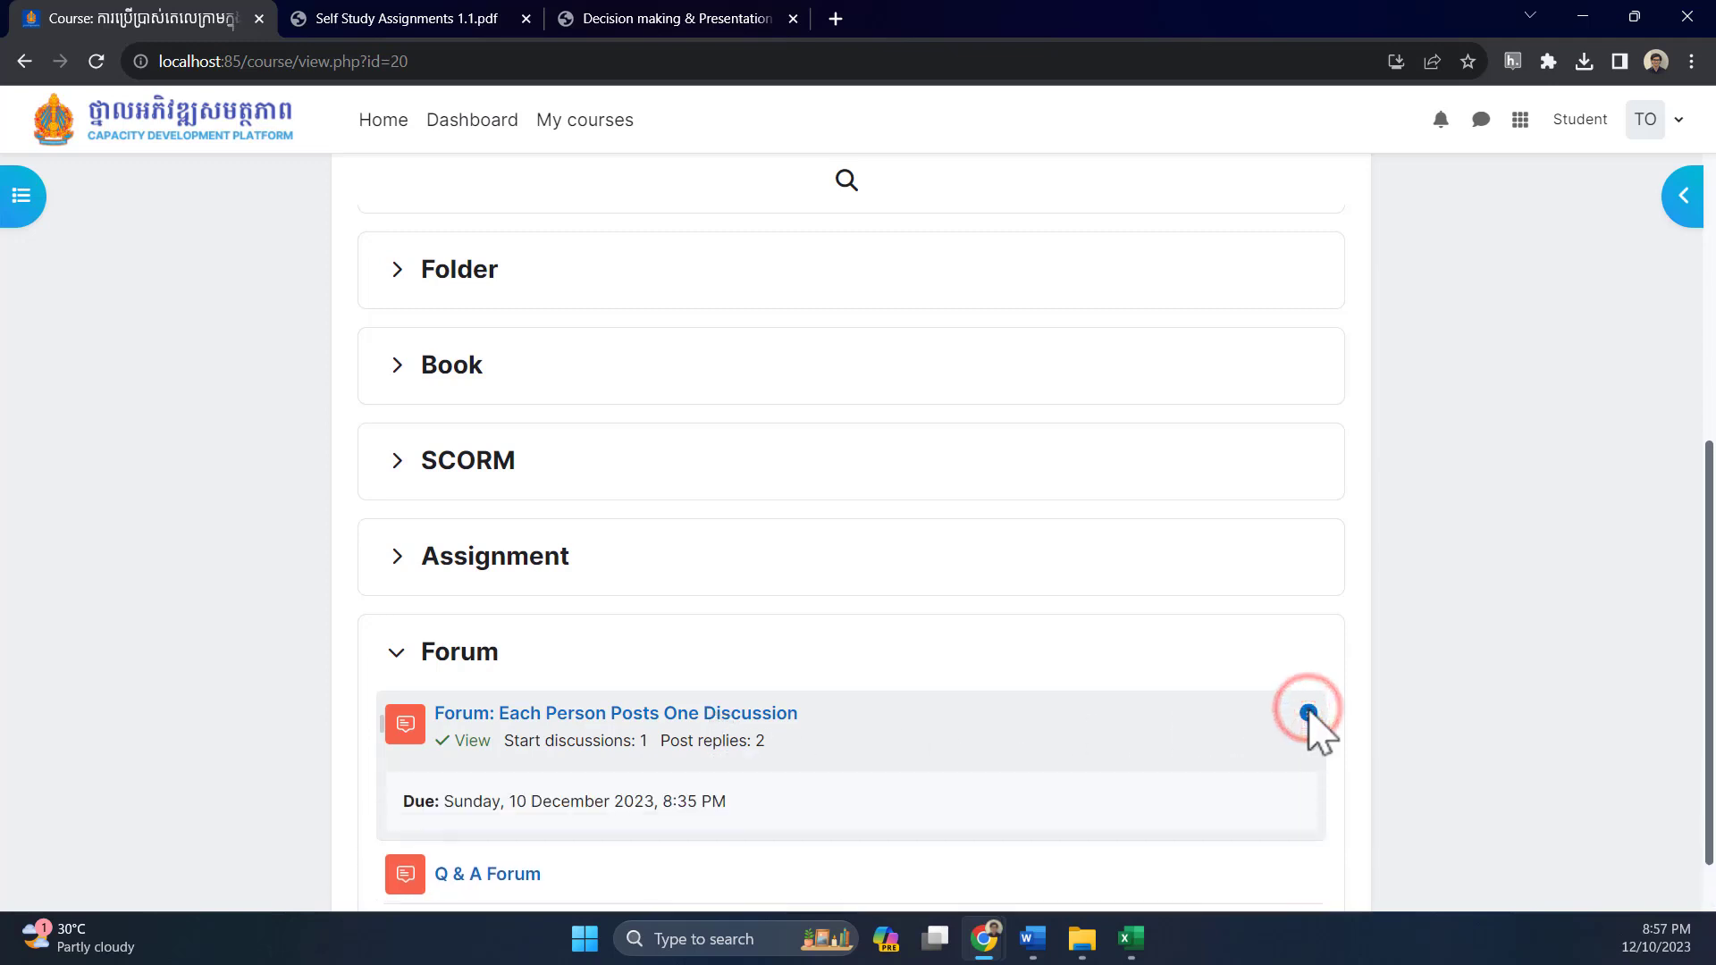
scroll(680, 802, down, 1)
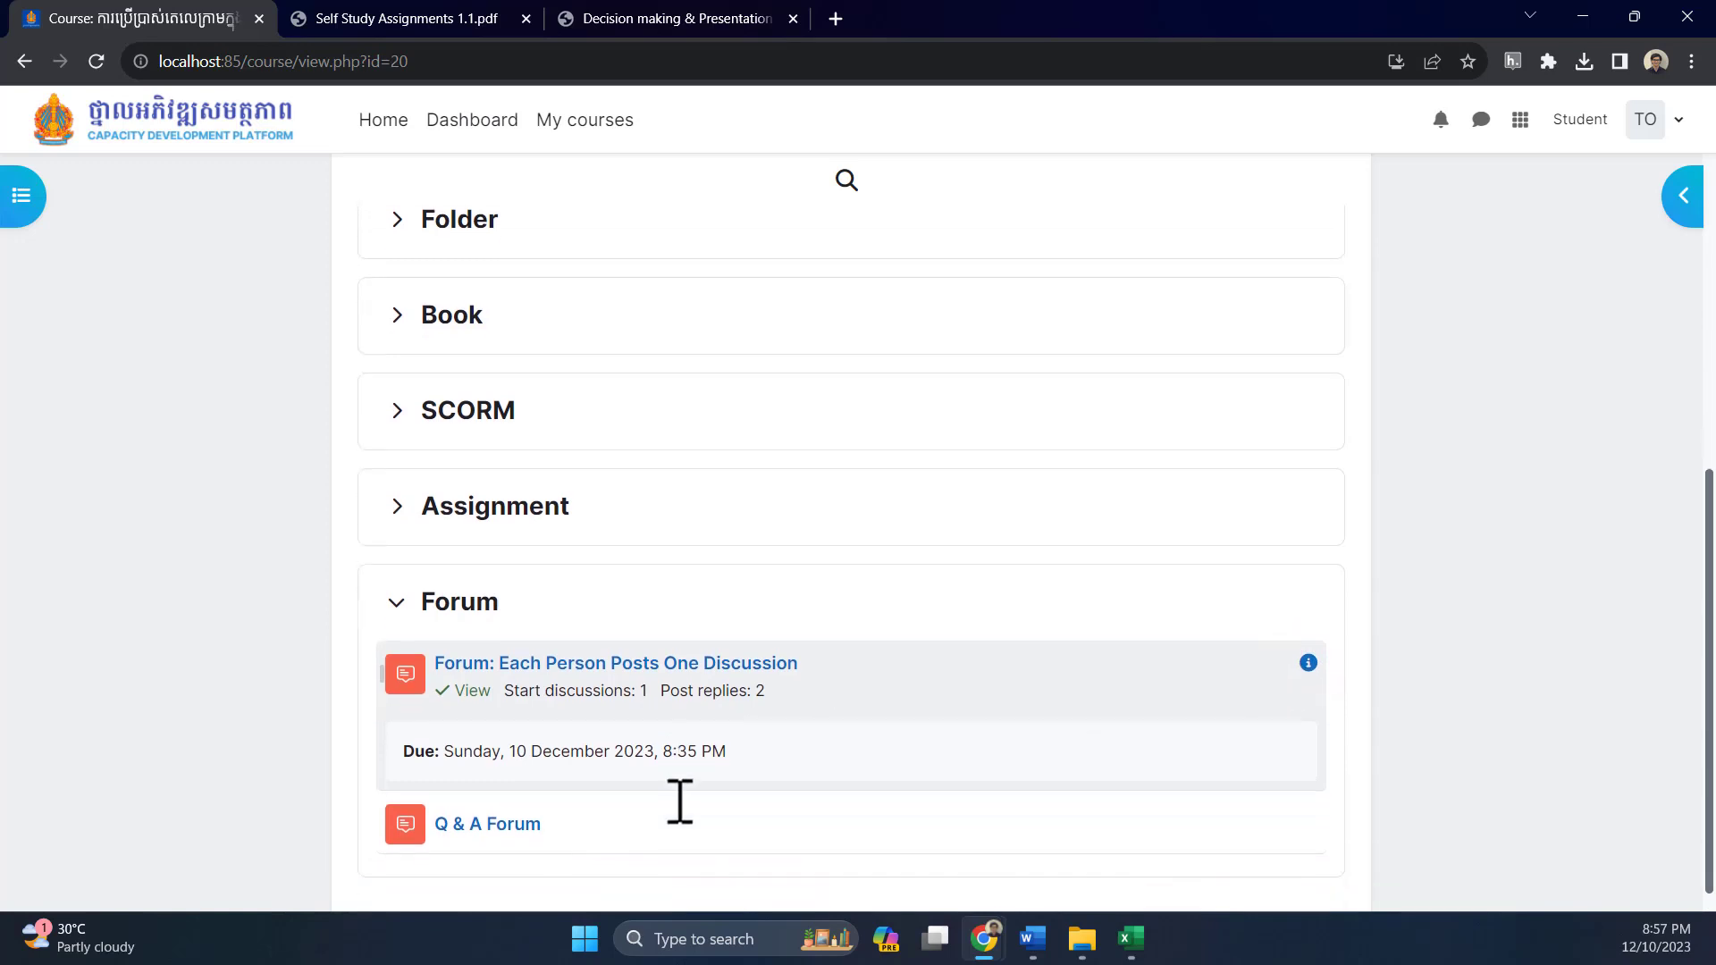
click(731, 720)
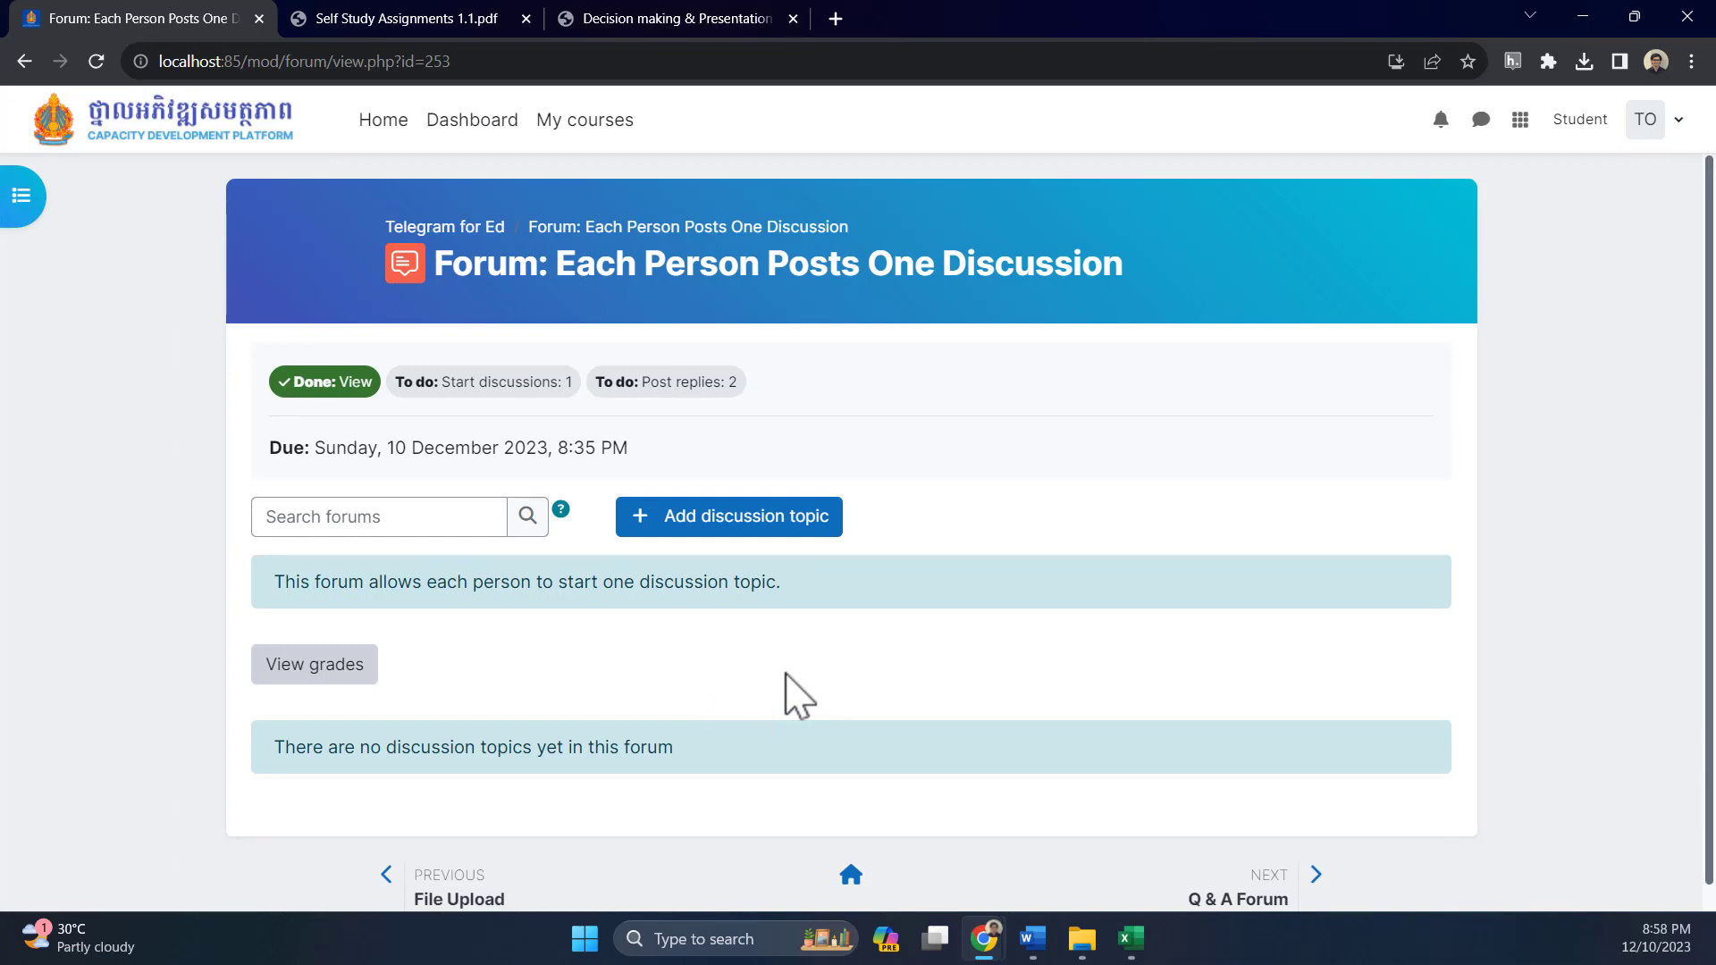
Check the student's grade details for this forum and close them
click(292, 663)
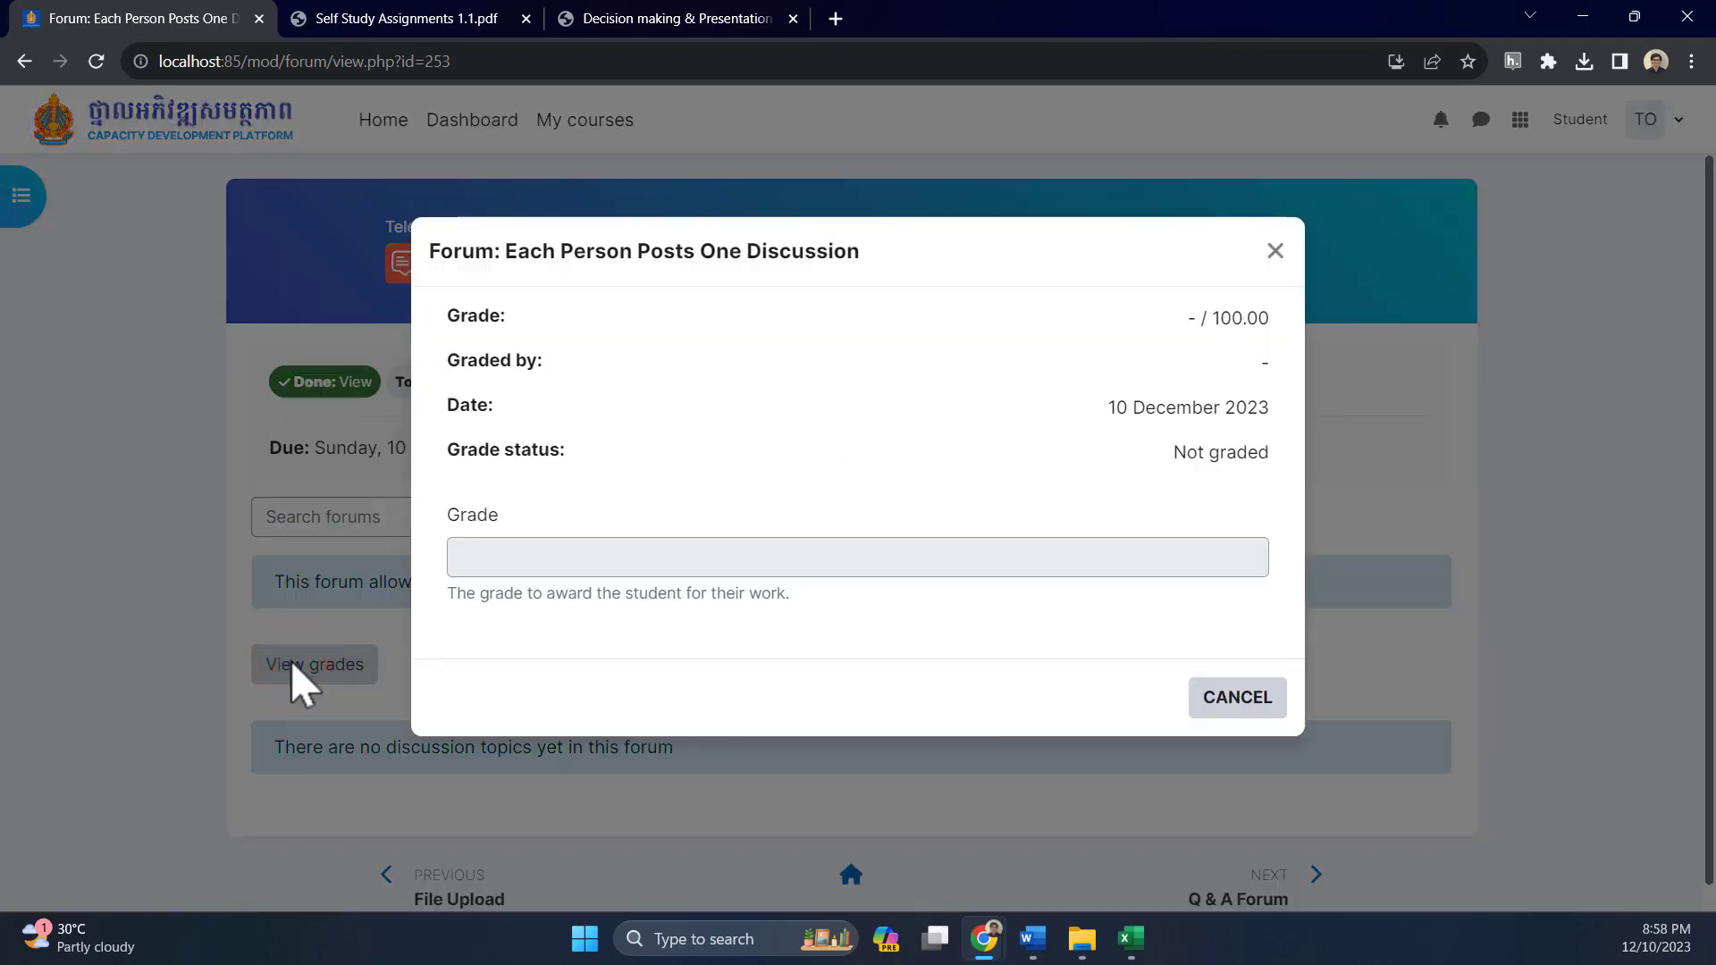
click(1241, 696)
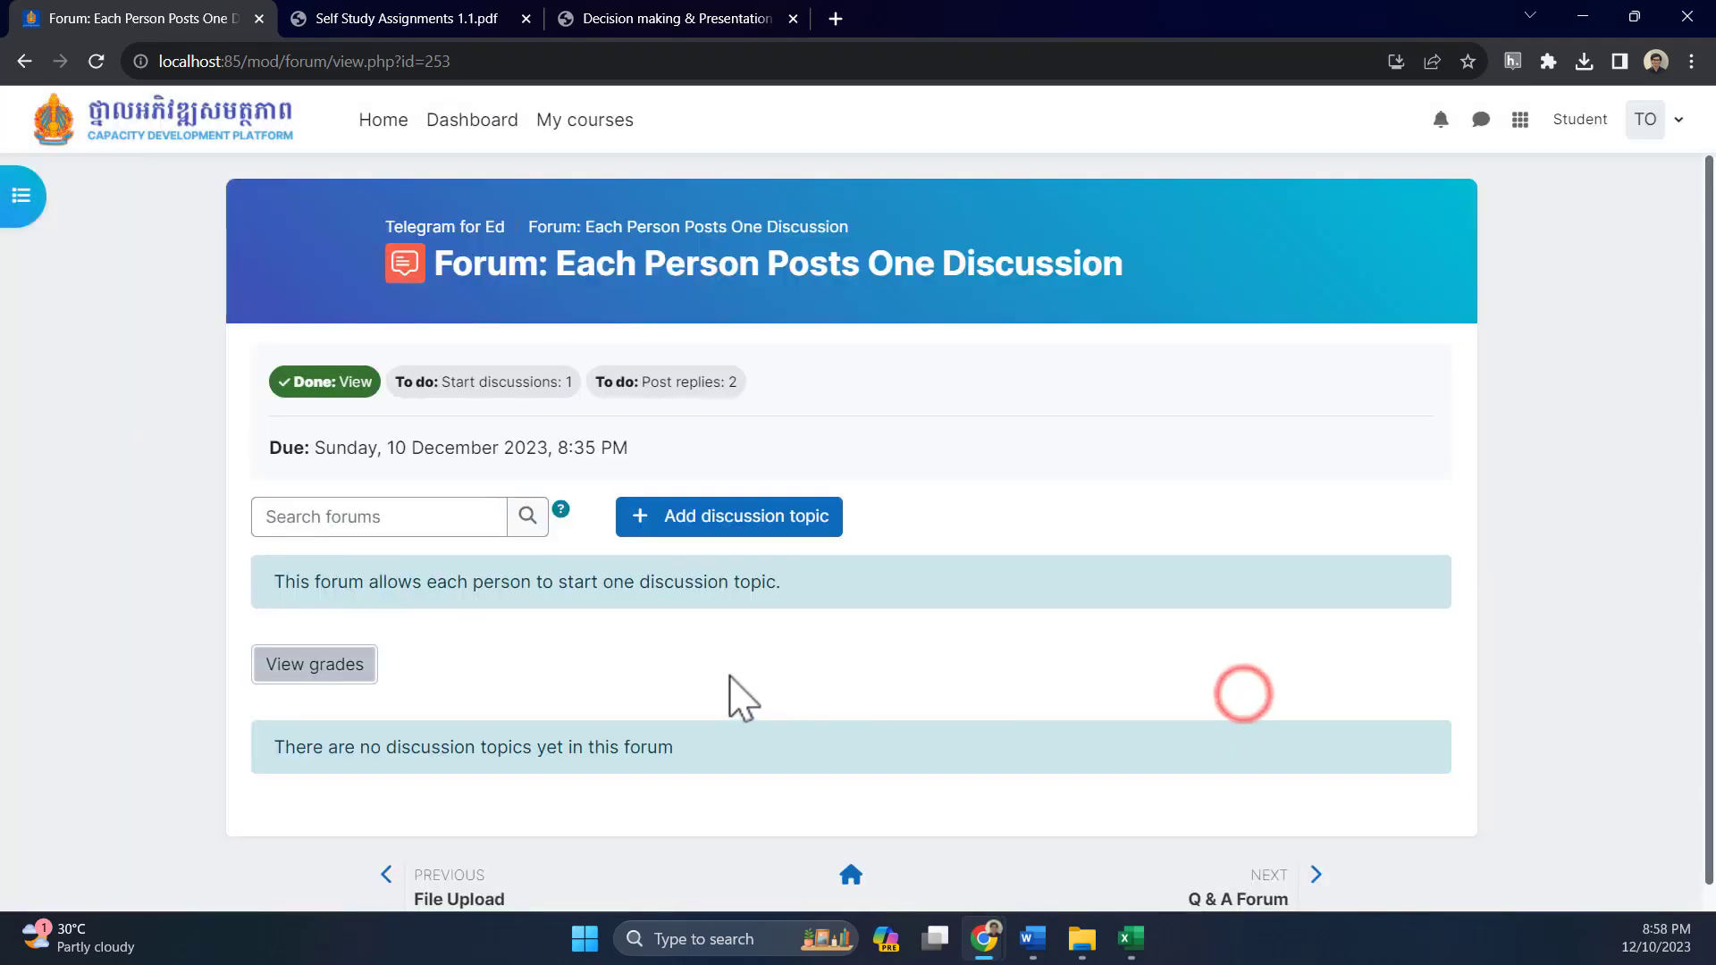
click(669, 673)
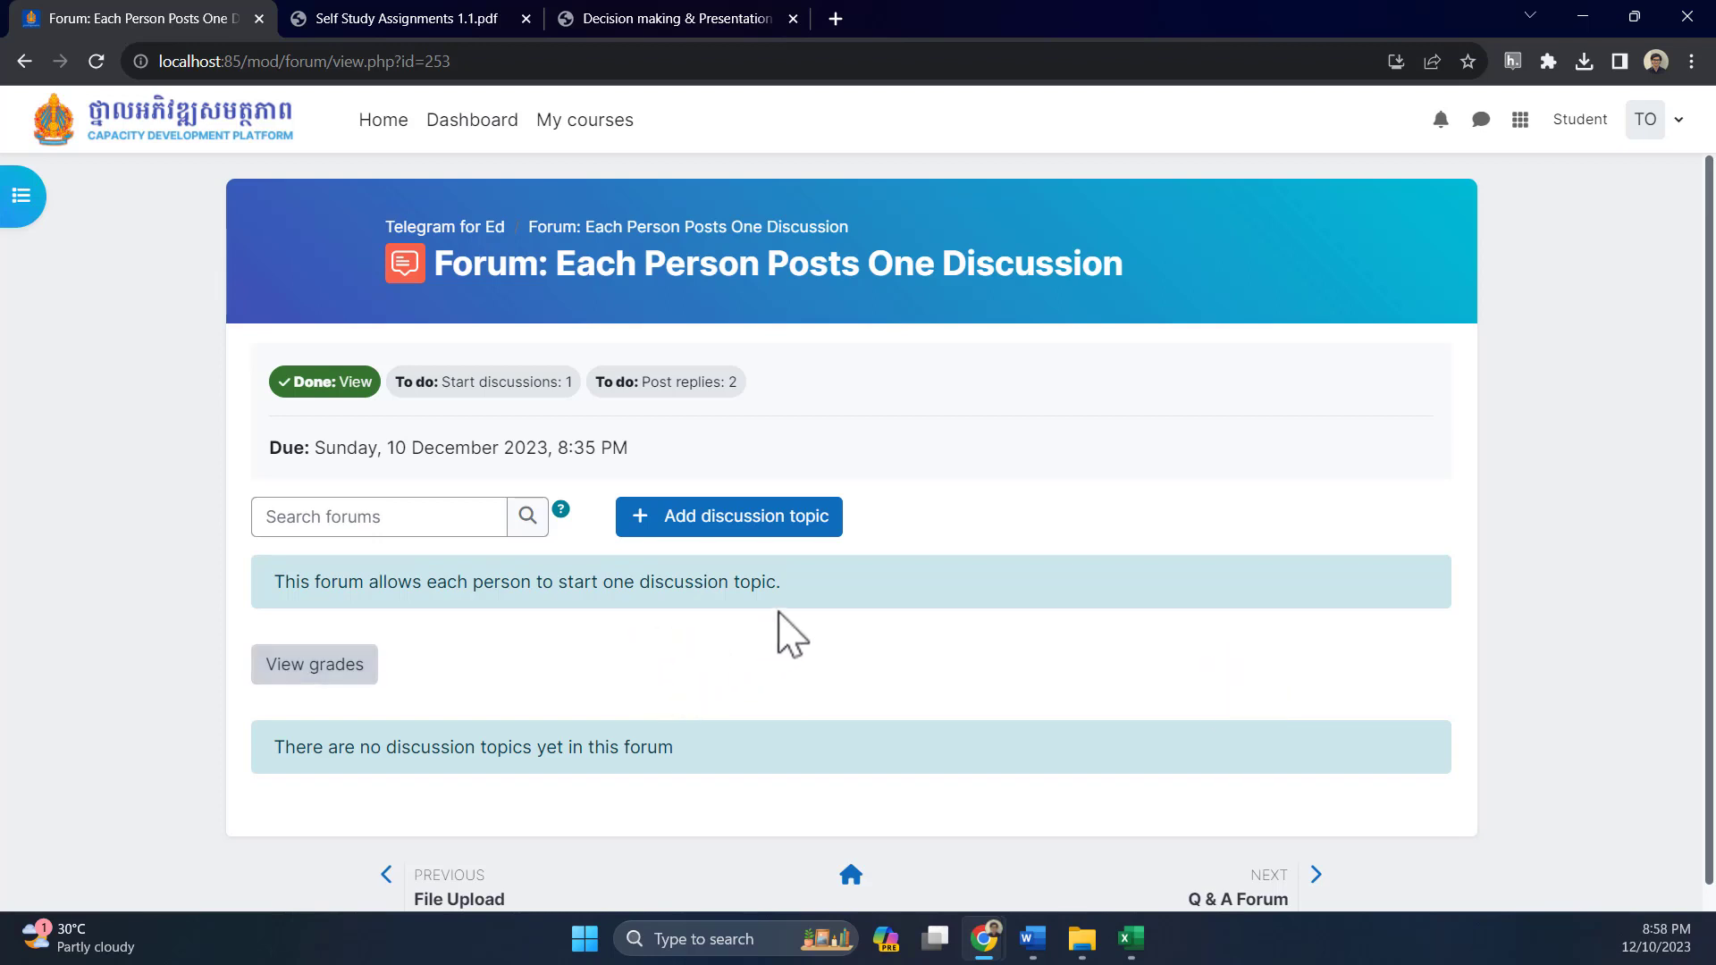
Start a new discussion topic in the forum with the subject "ប្រធានបទ១"
click(699, 527)
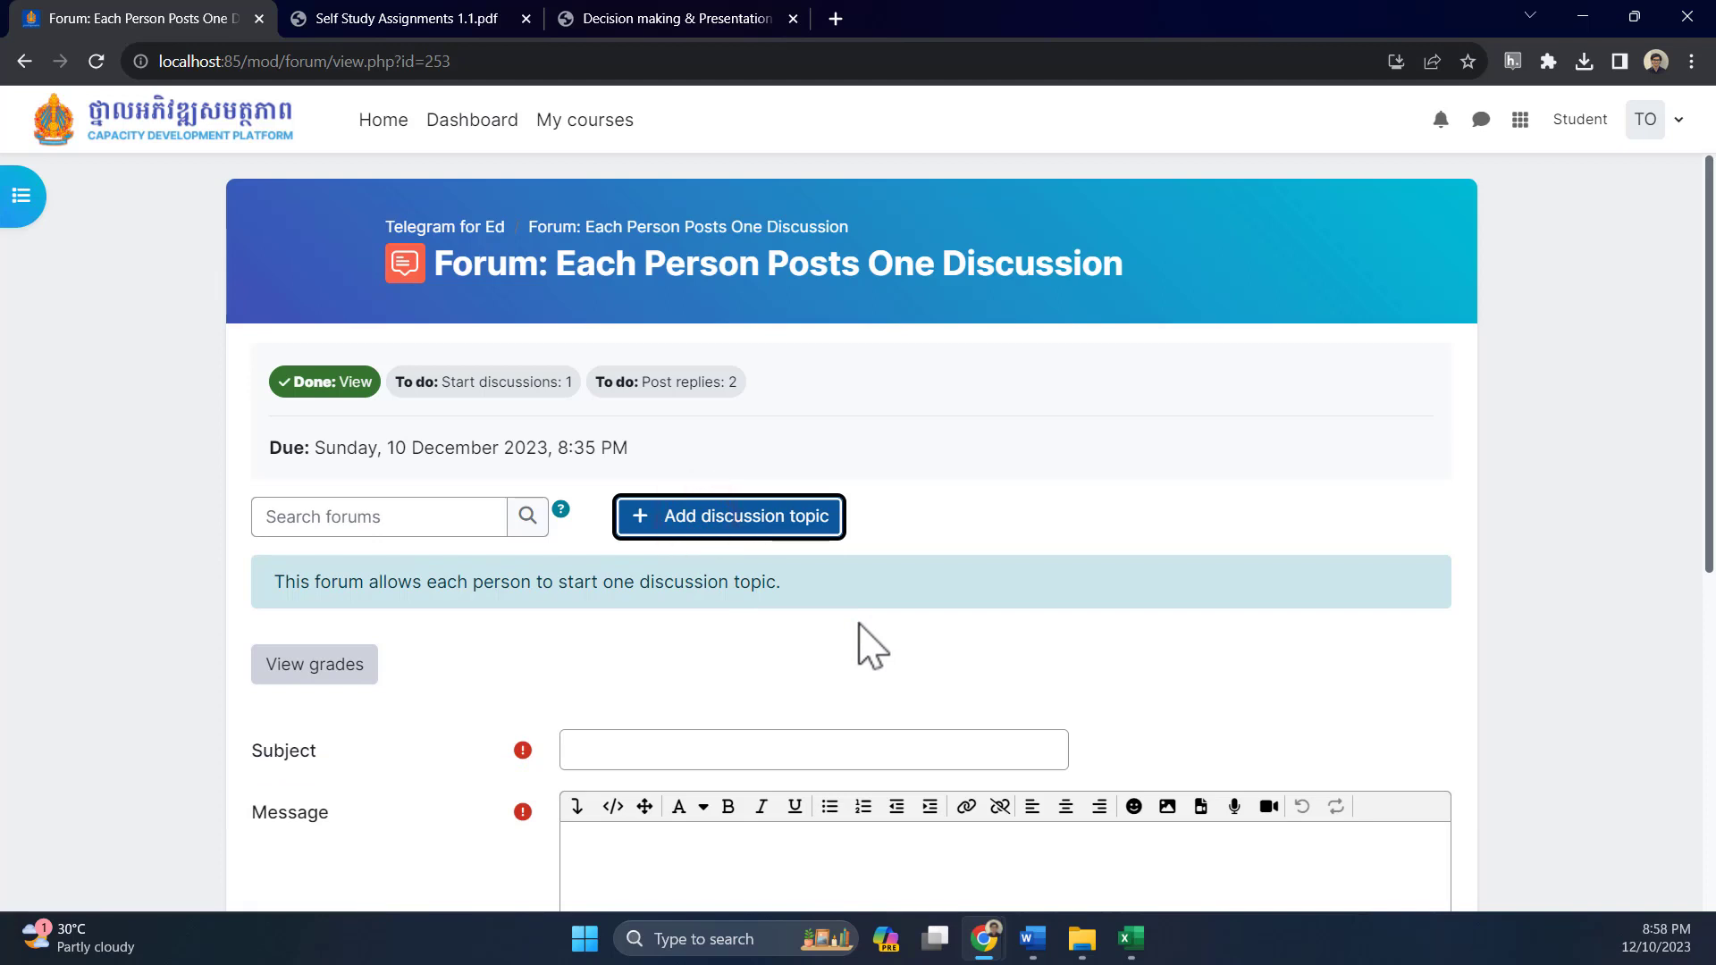
scroll(871, 648, down, 3)
click(717, 422)
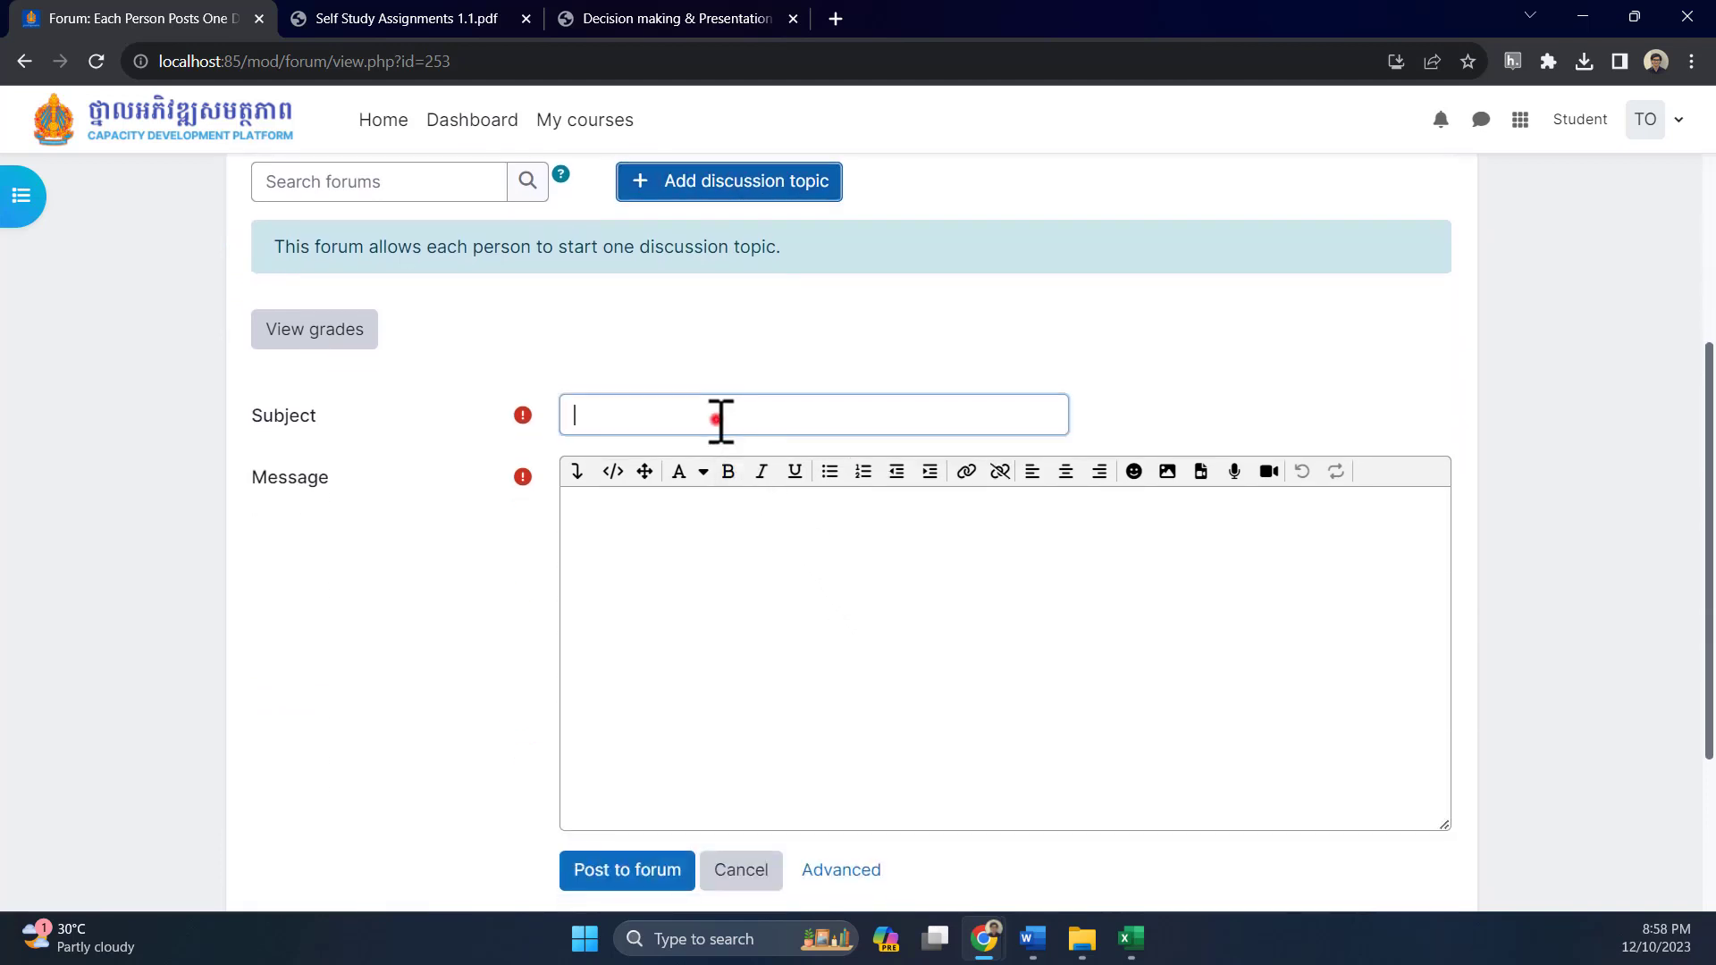
text(ប្រធានបទ១)
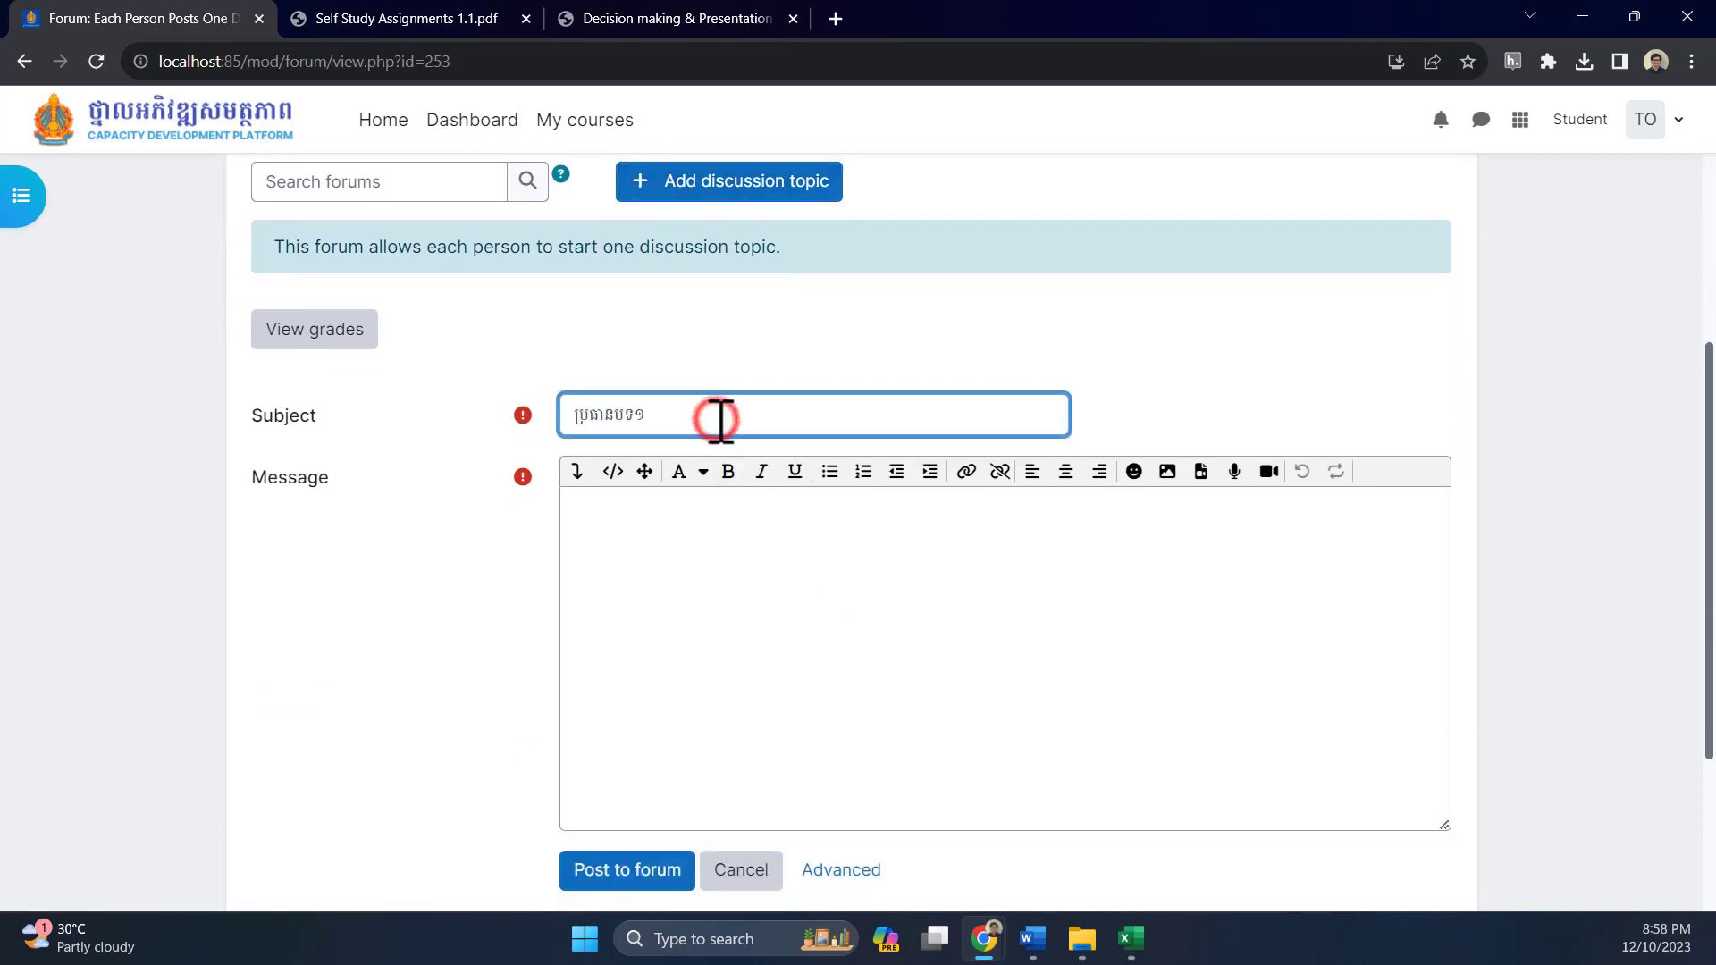
Examine the forum's completion requirements and due date along with the topic's required subject and message fields
click(666, 537)
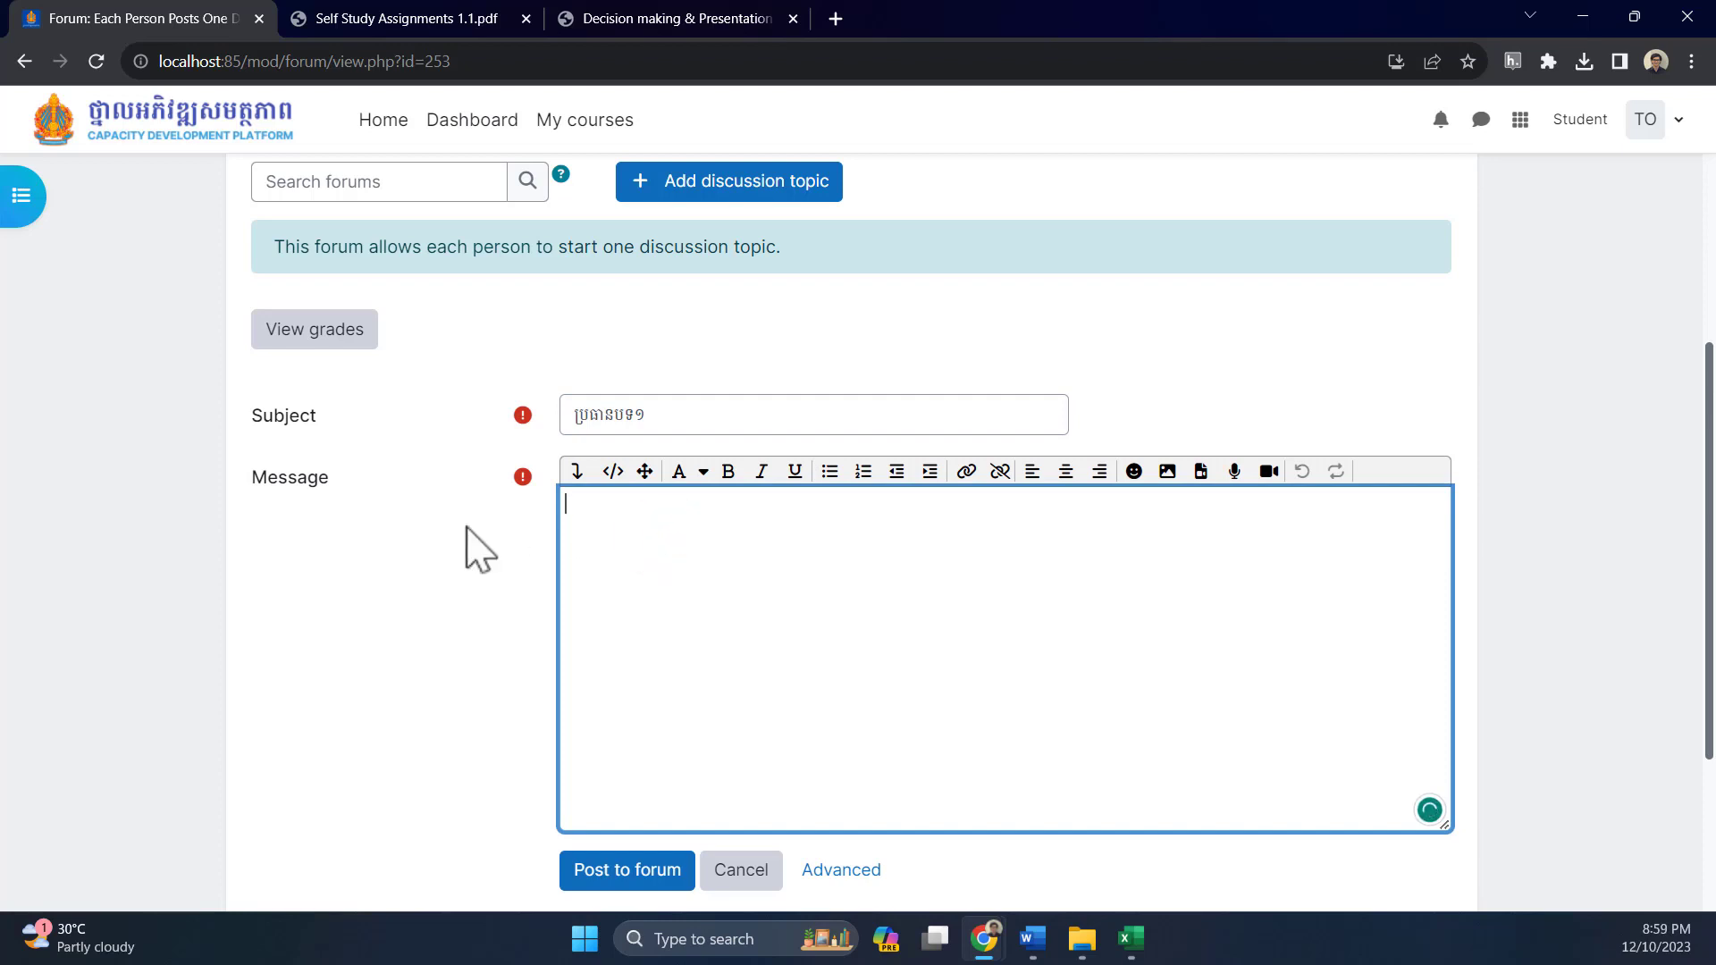
scroll(478, 550, up, 2)
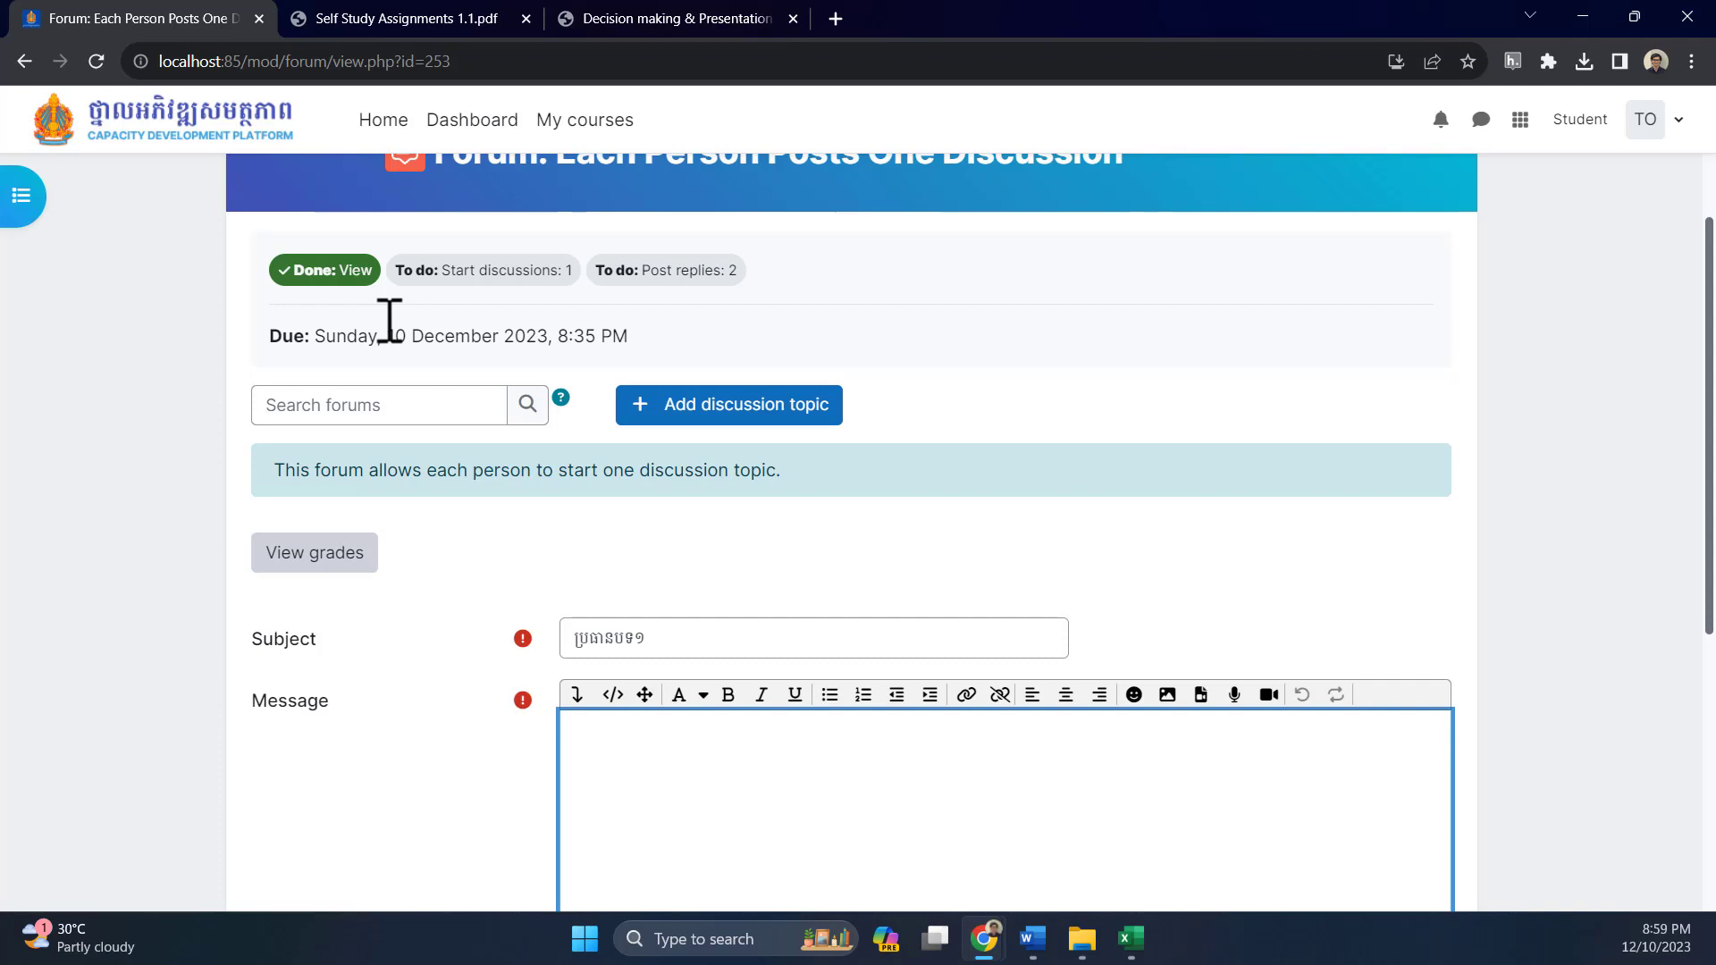
click(357, 374)
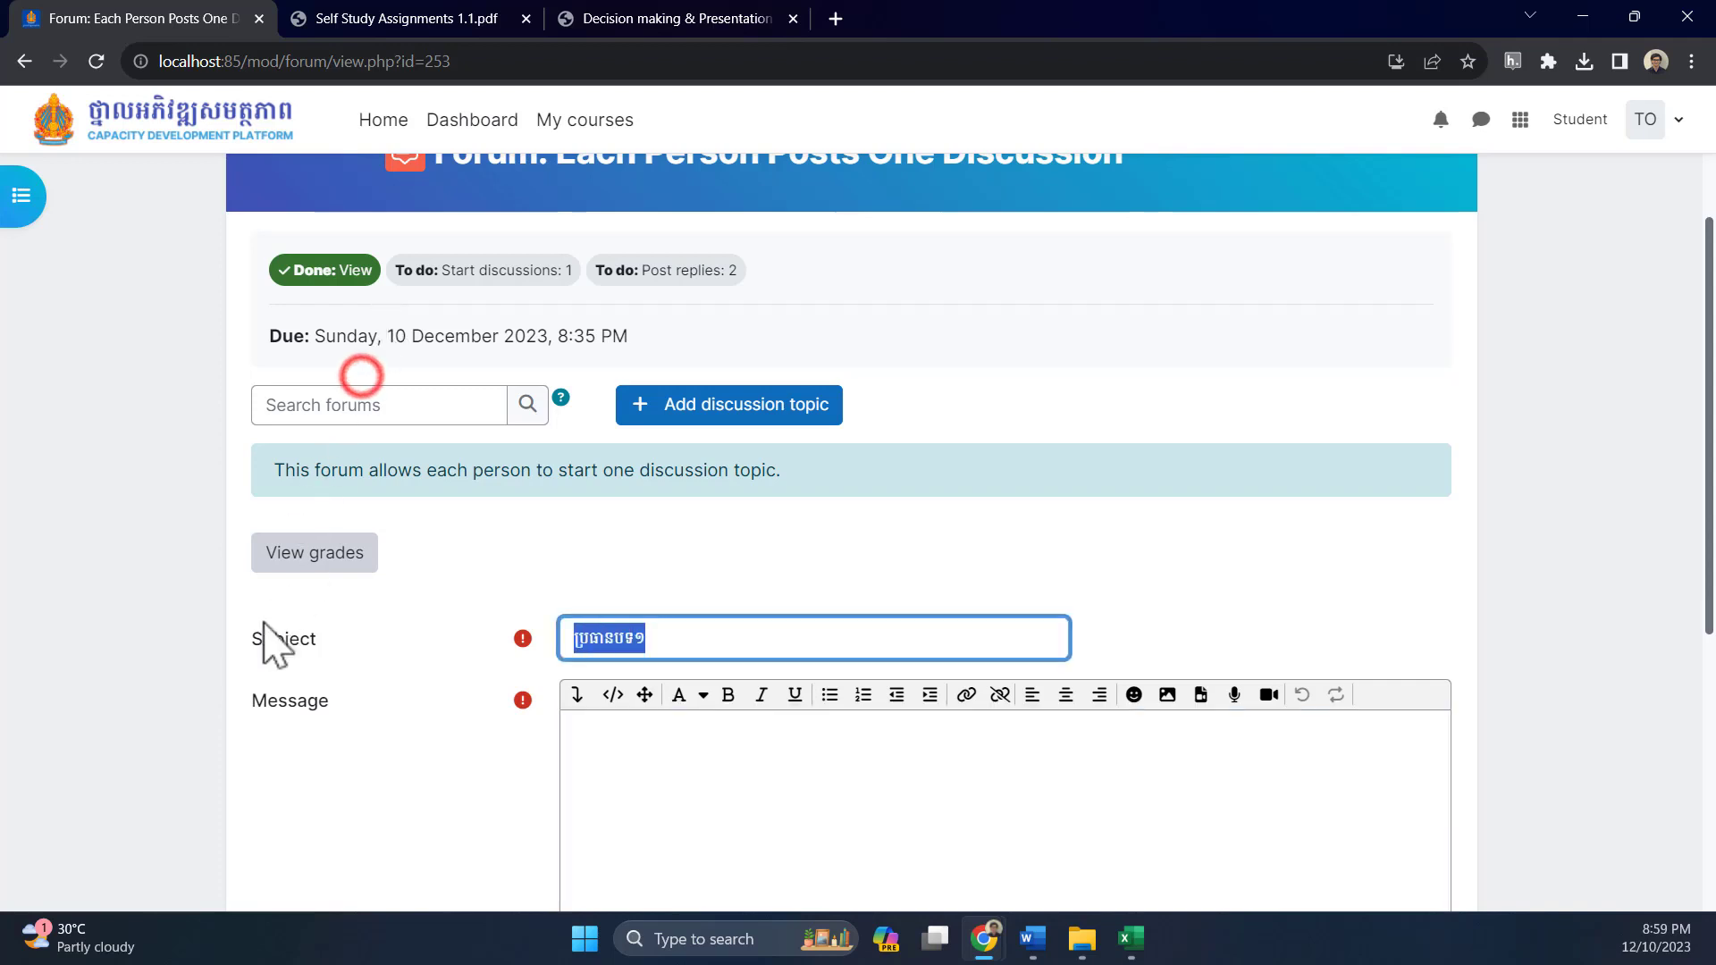
drag(257, 638, 330, 659)
click(667, 636)
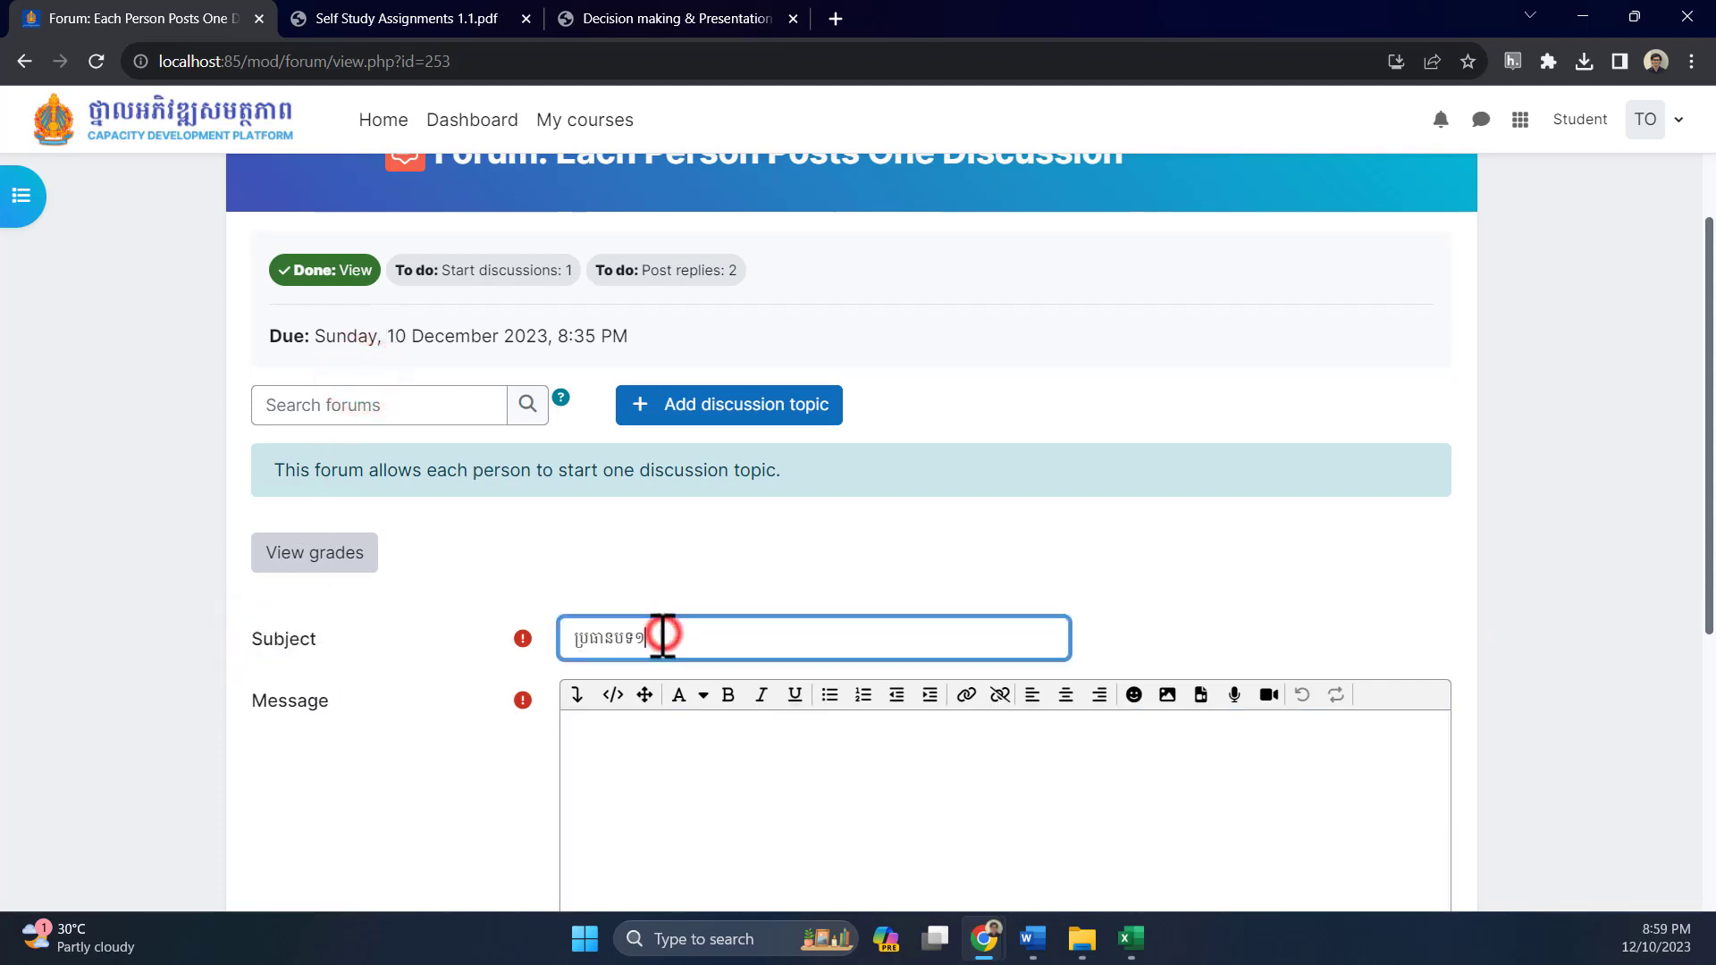
drag(251, 697, 352, 728)
click(250, 706)
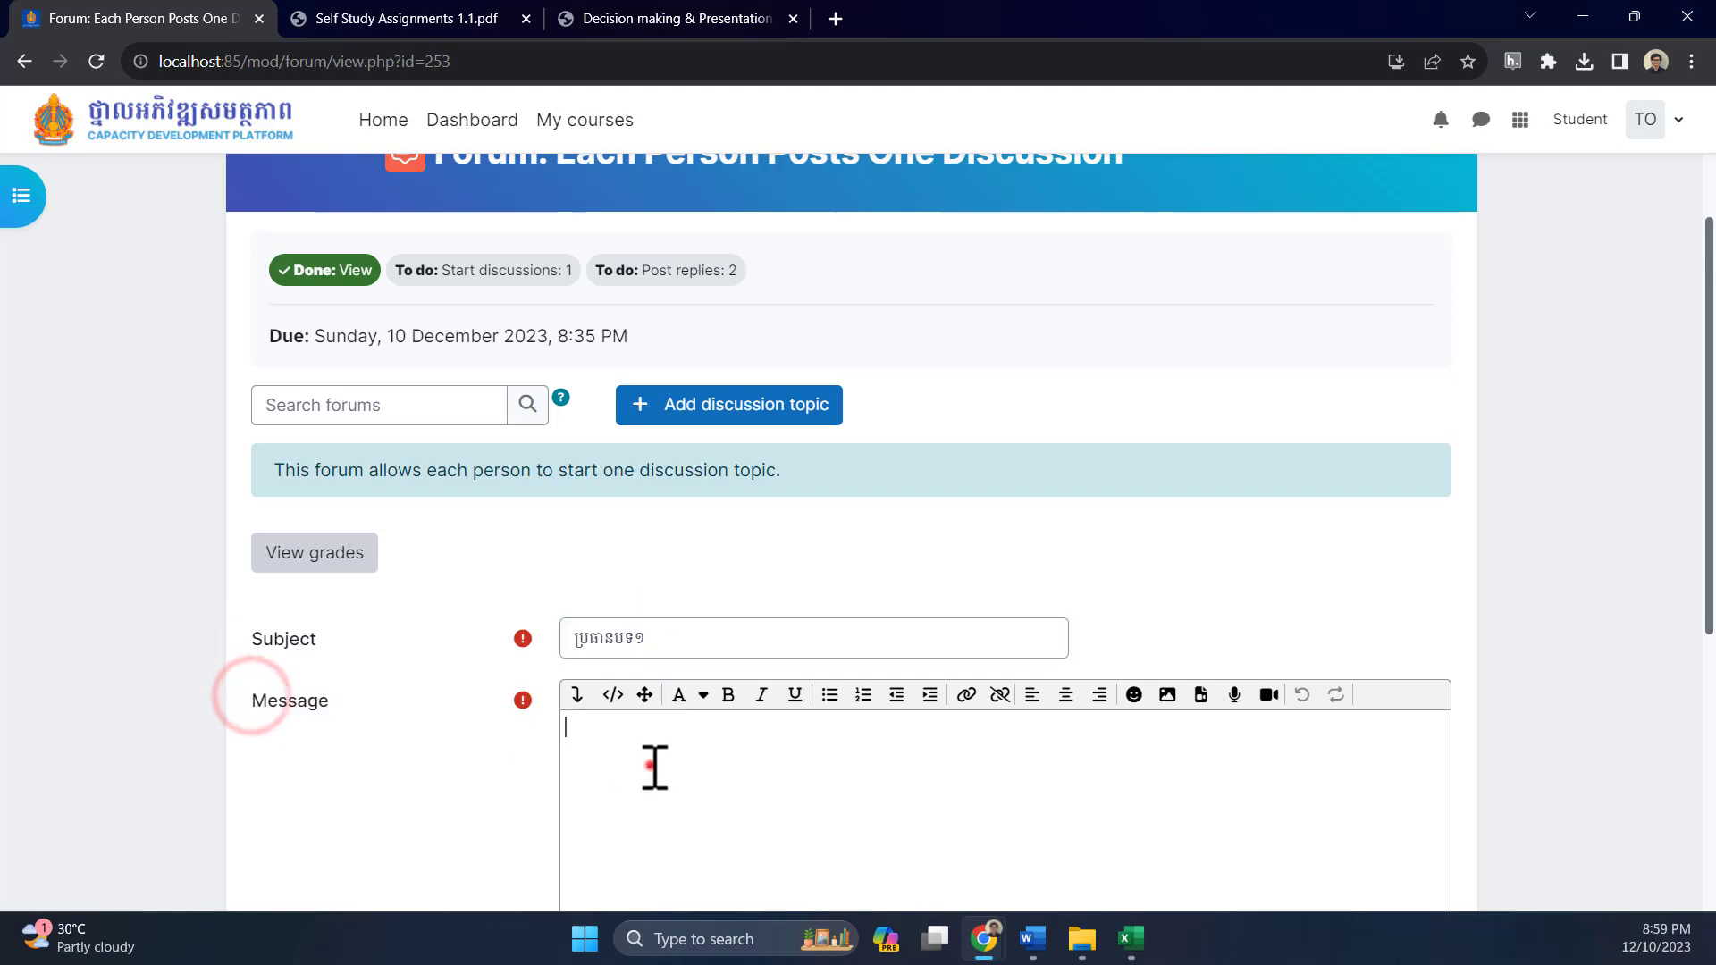
click(650, 766)
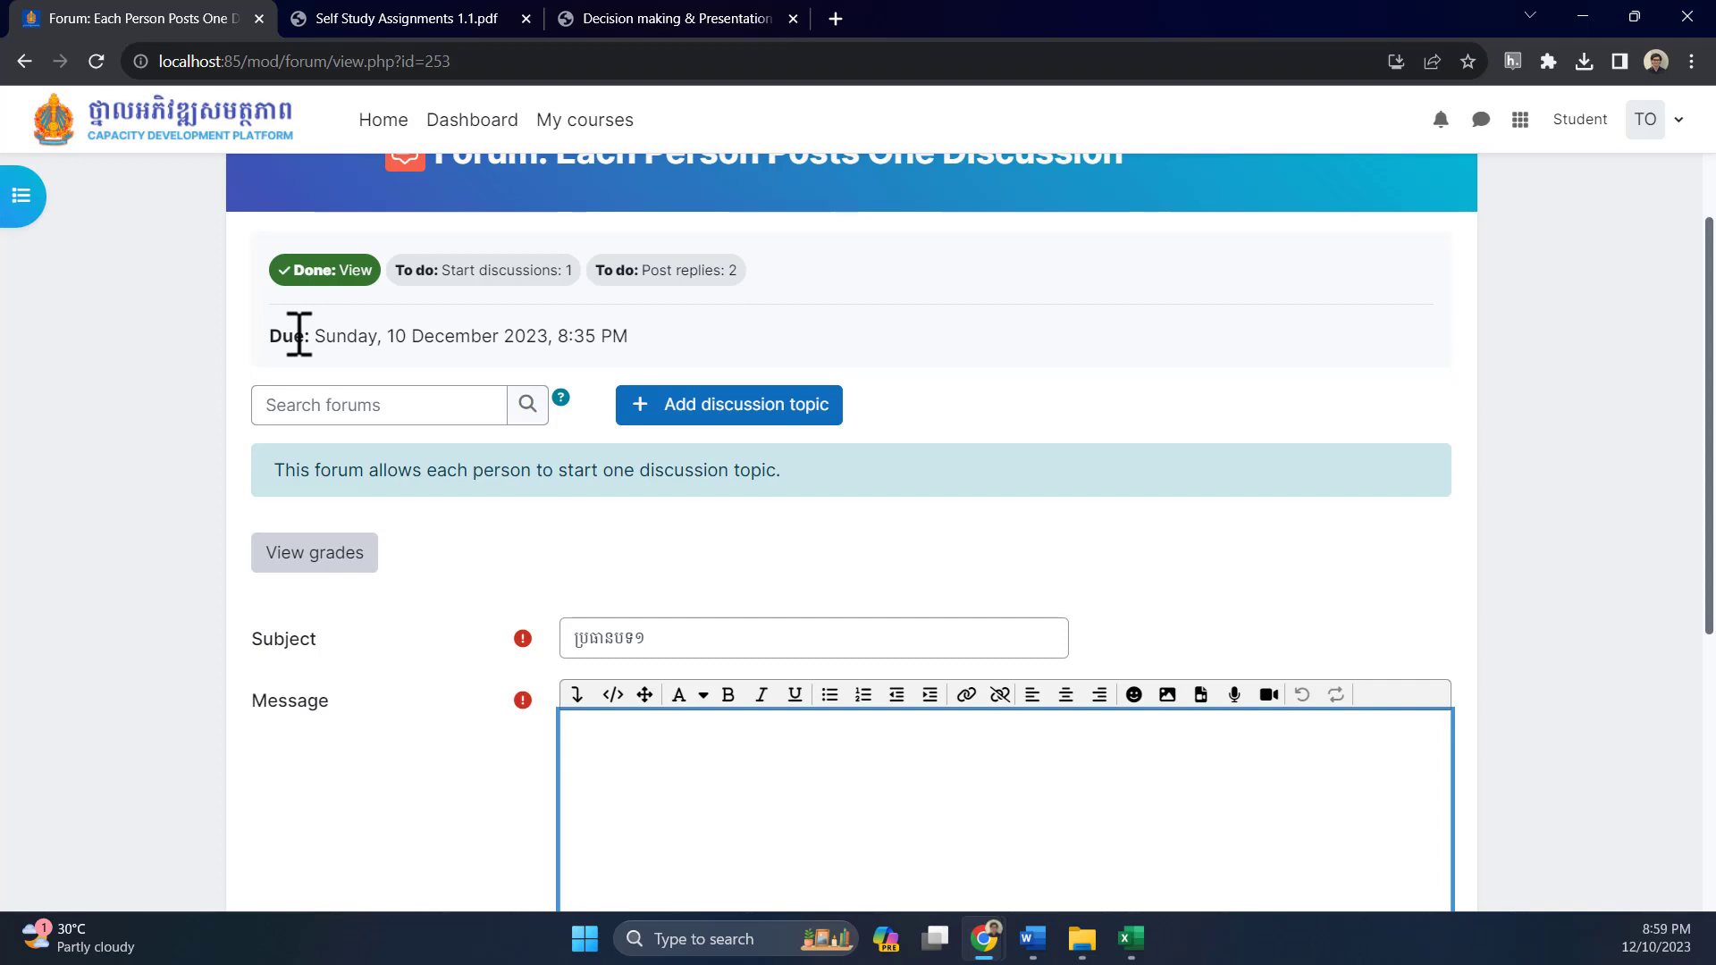
Enter the message "នេះជាអត្ថបទសម្រាប់ការពិភាក្សា។" and post the topic to the forum
scroll(299, 335, down, 2)
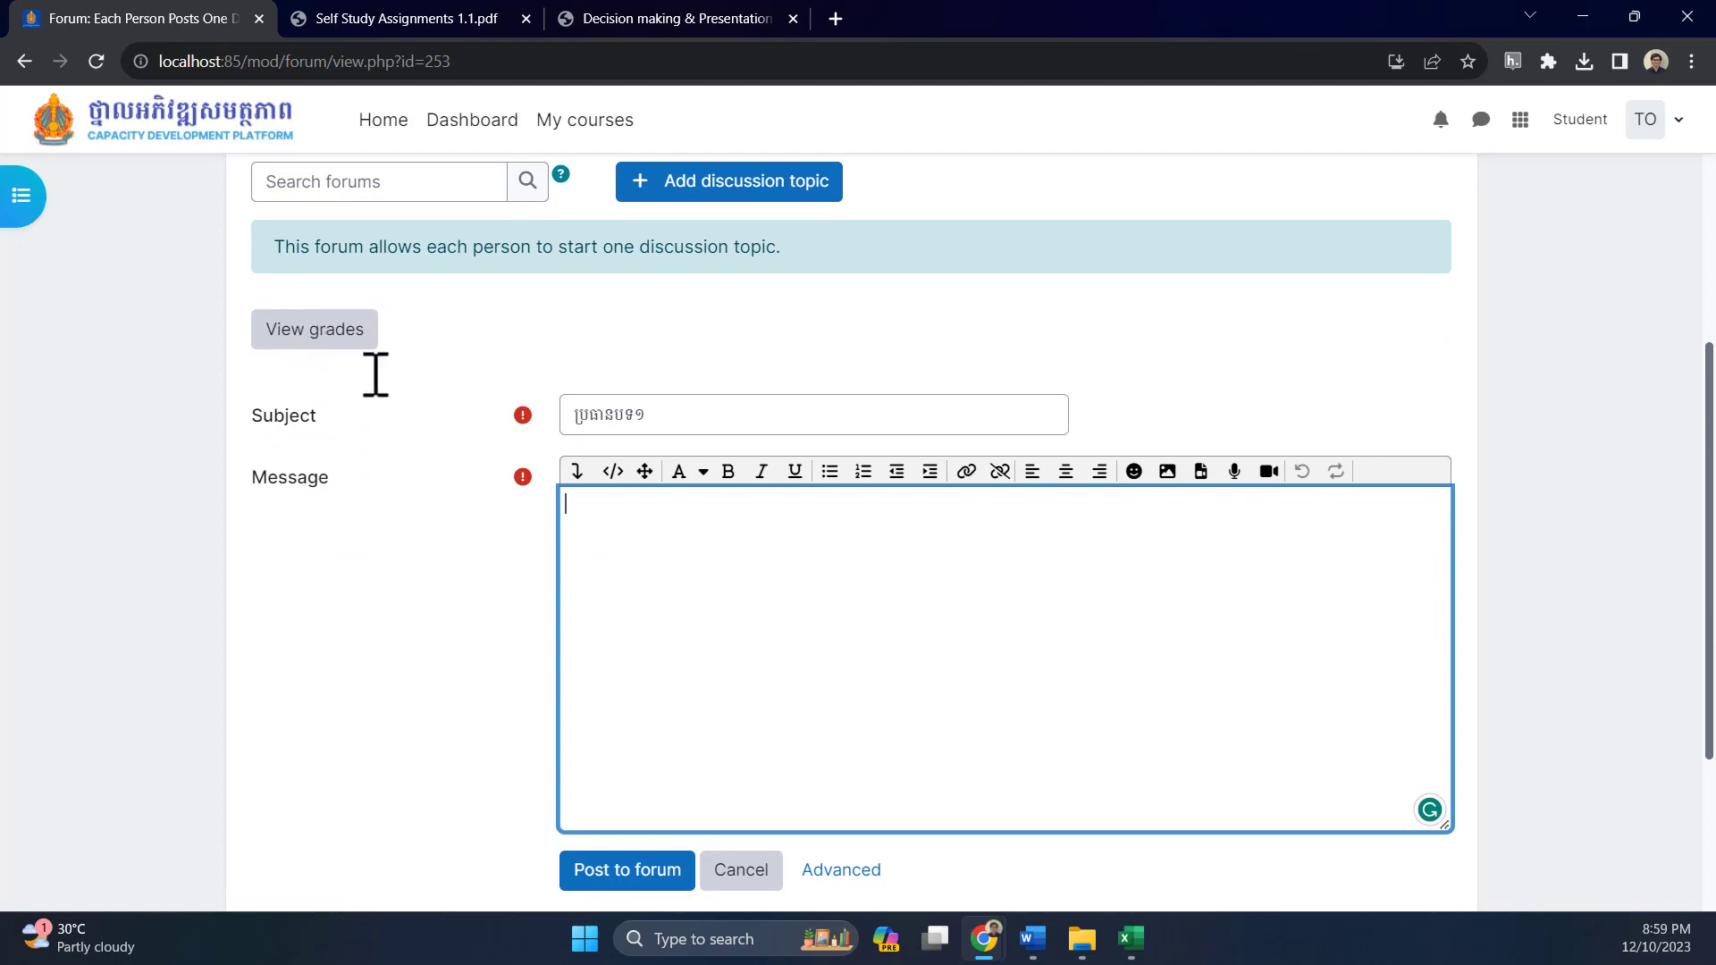
click(639, 513)
text(នេះជាអត្ថបទសម្រាប់ការពិភាក្សា។)
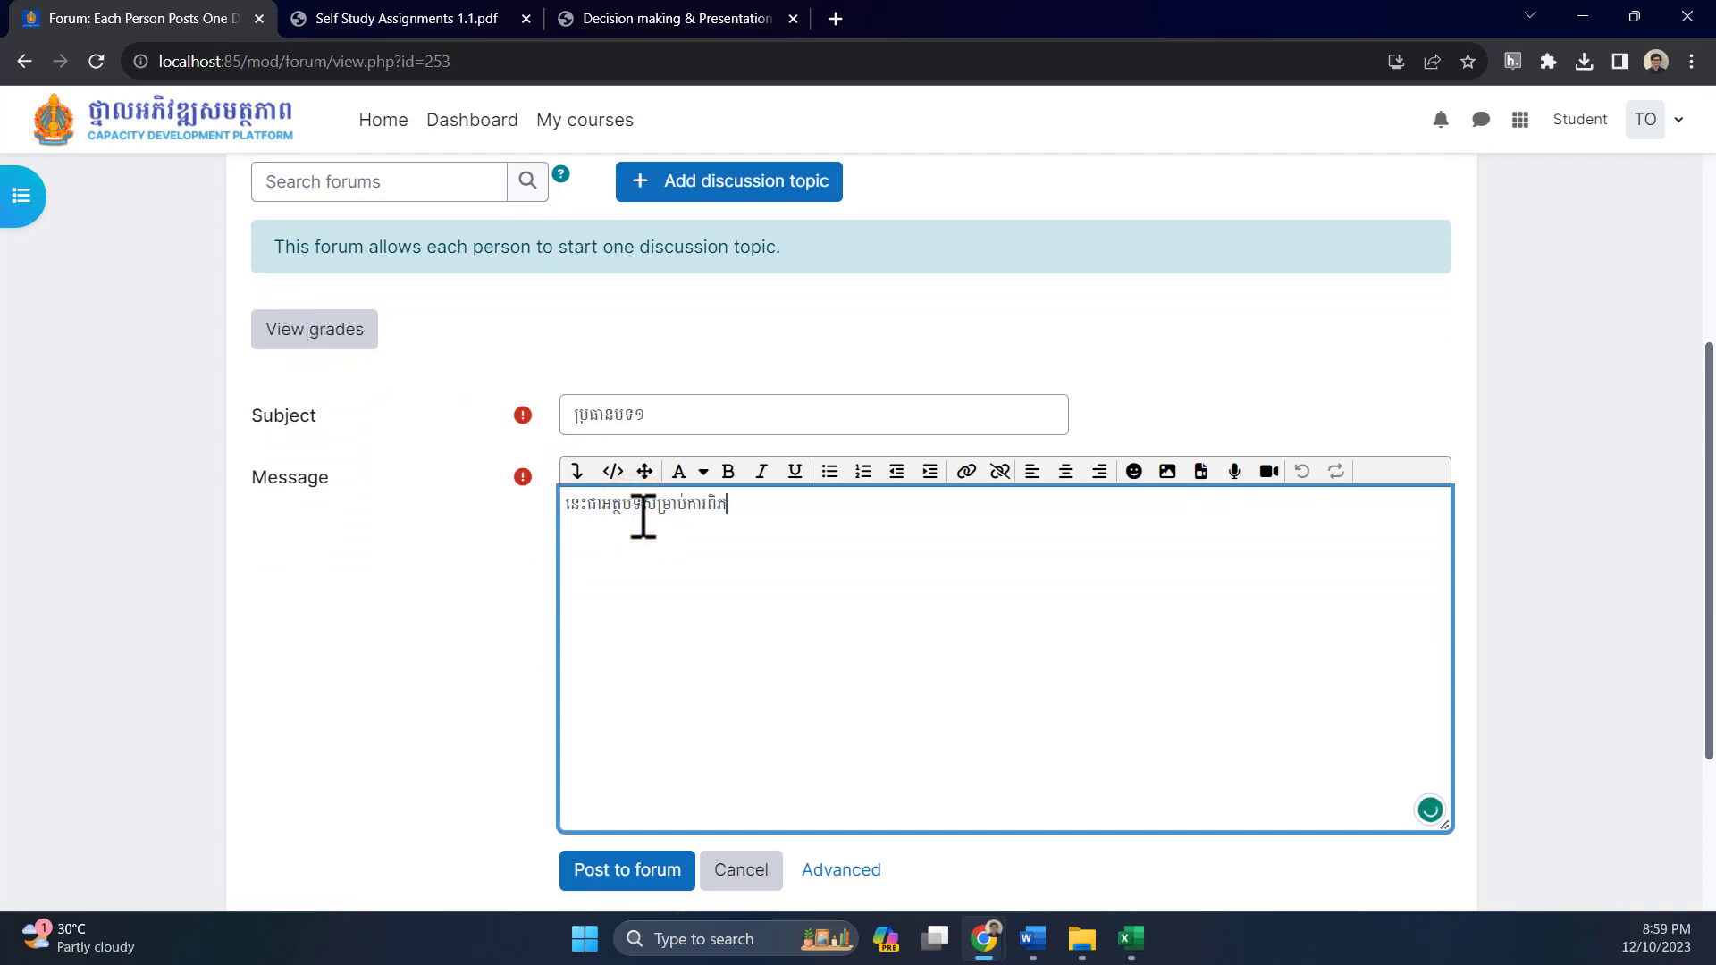
scroll(643, 516, down, 2)
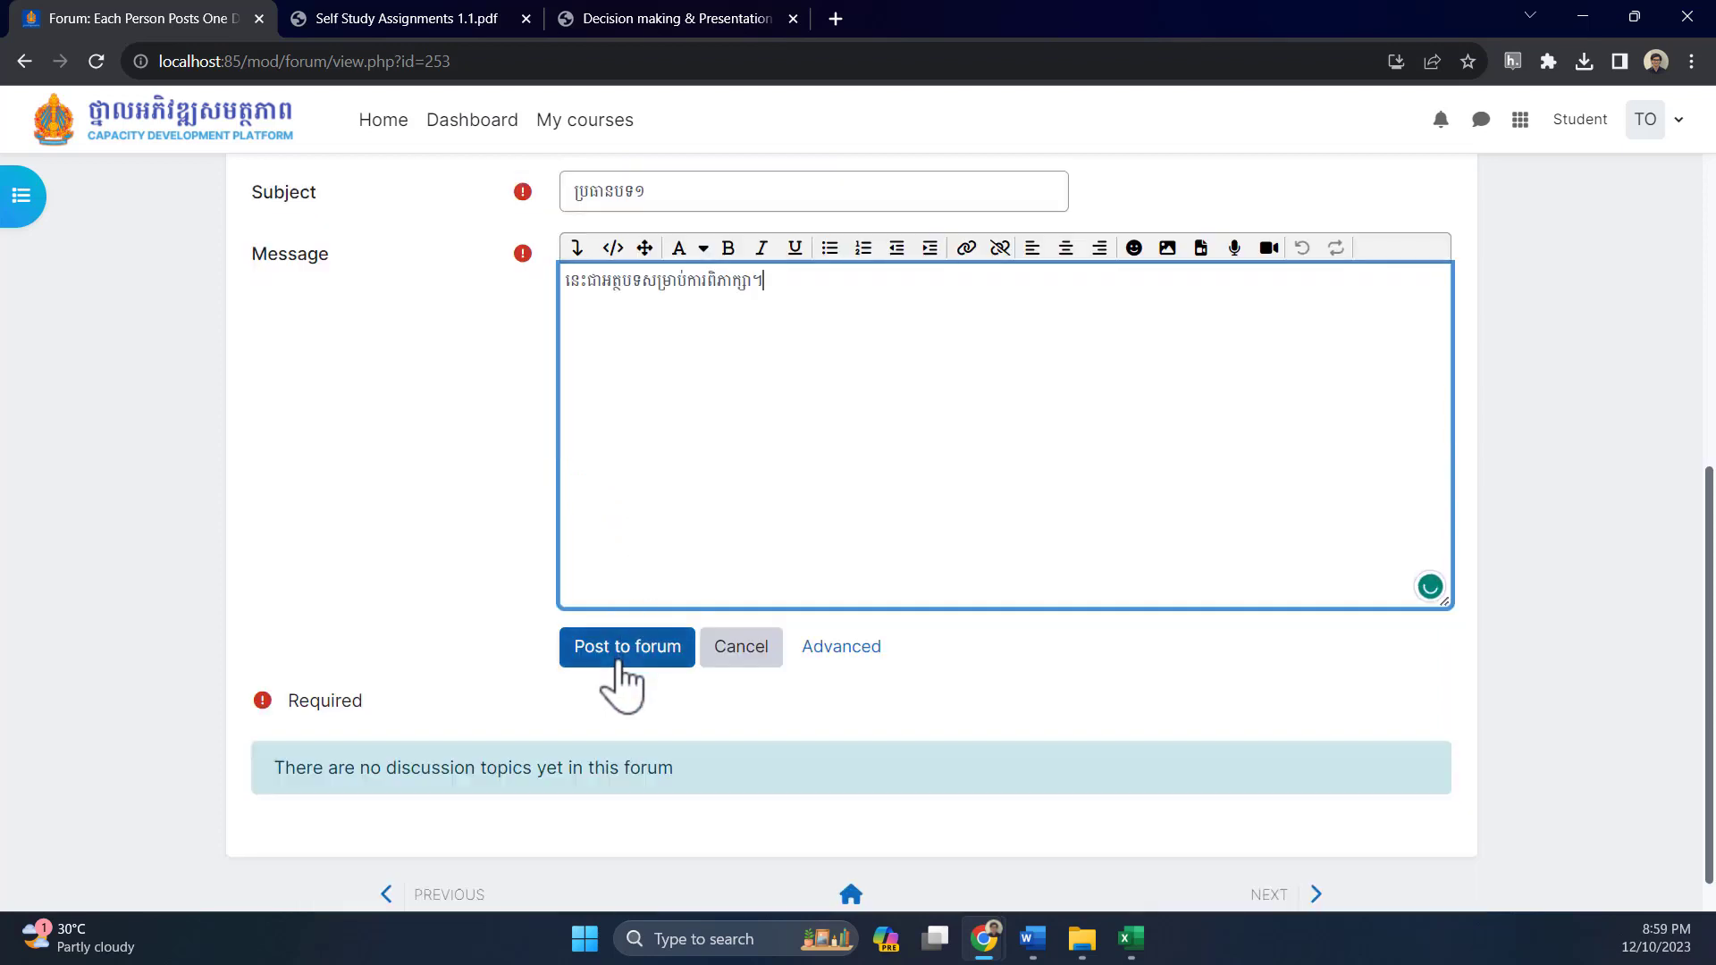
click(619, 662)
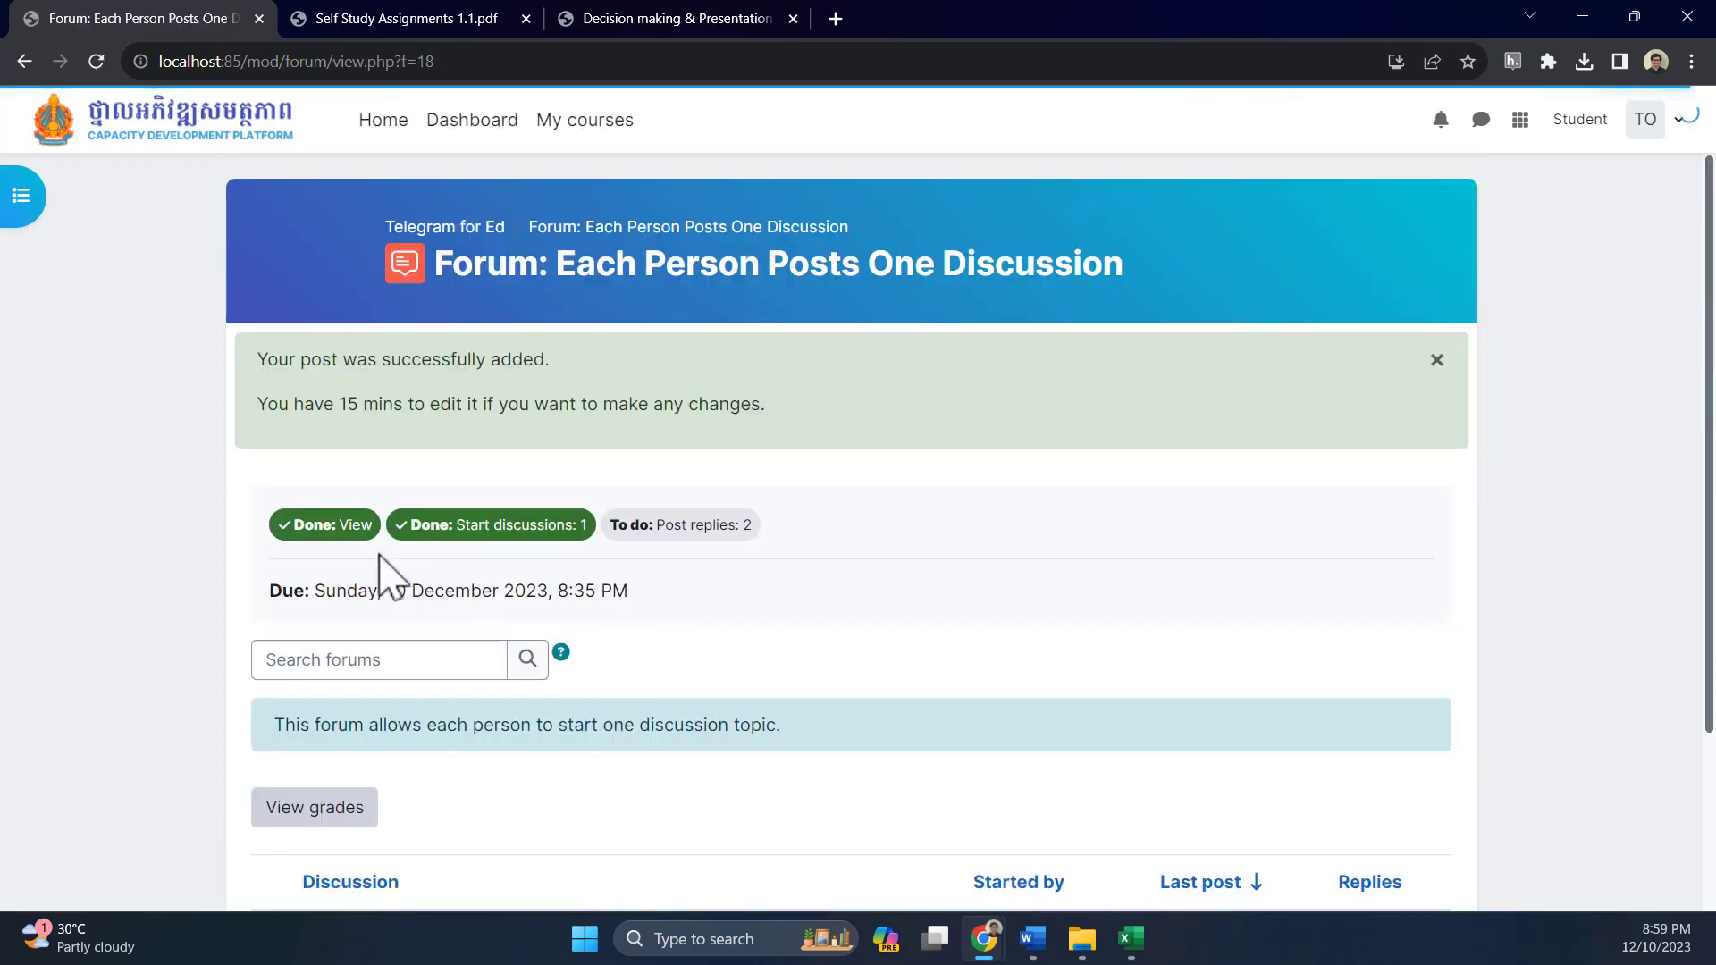
Examine the editing time allowed for the post, the completion status and the forum's discussion list
scroll(386, 572, down, 1)
scroll(385, 573, down, 1)
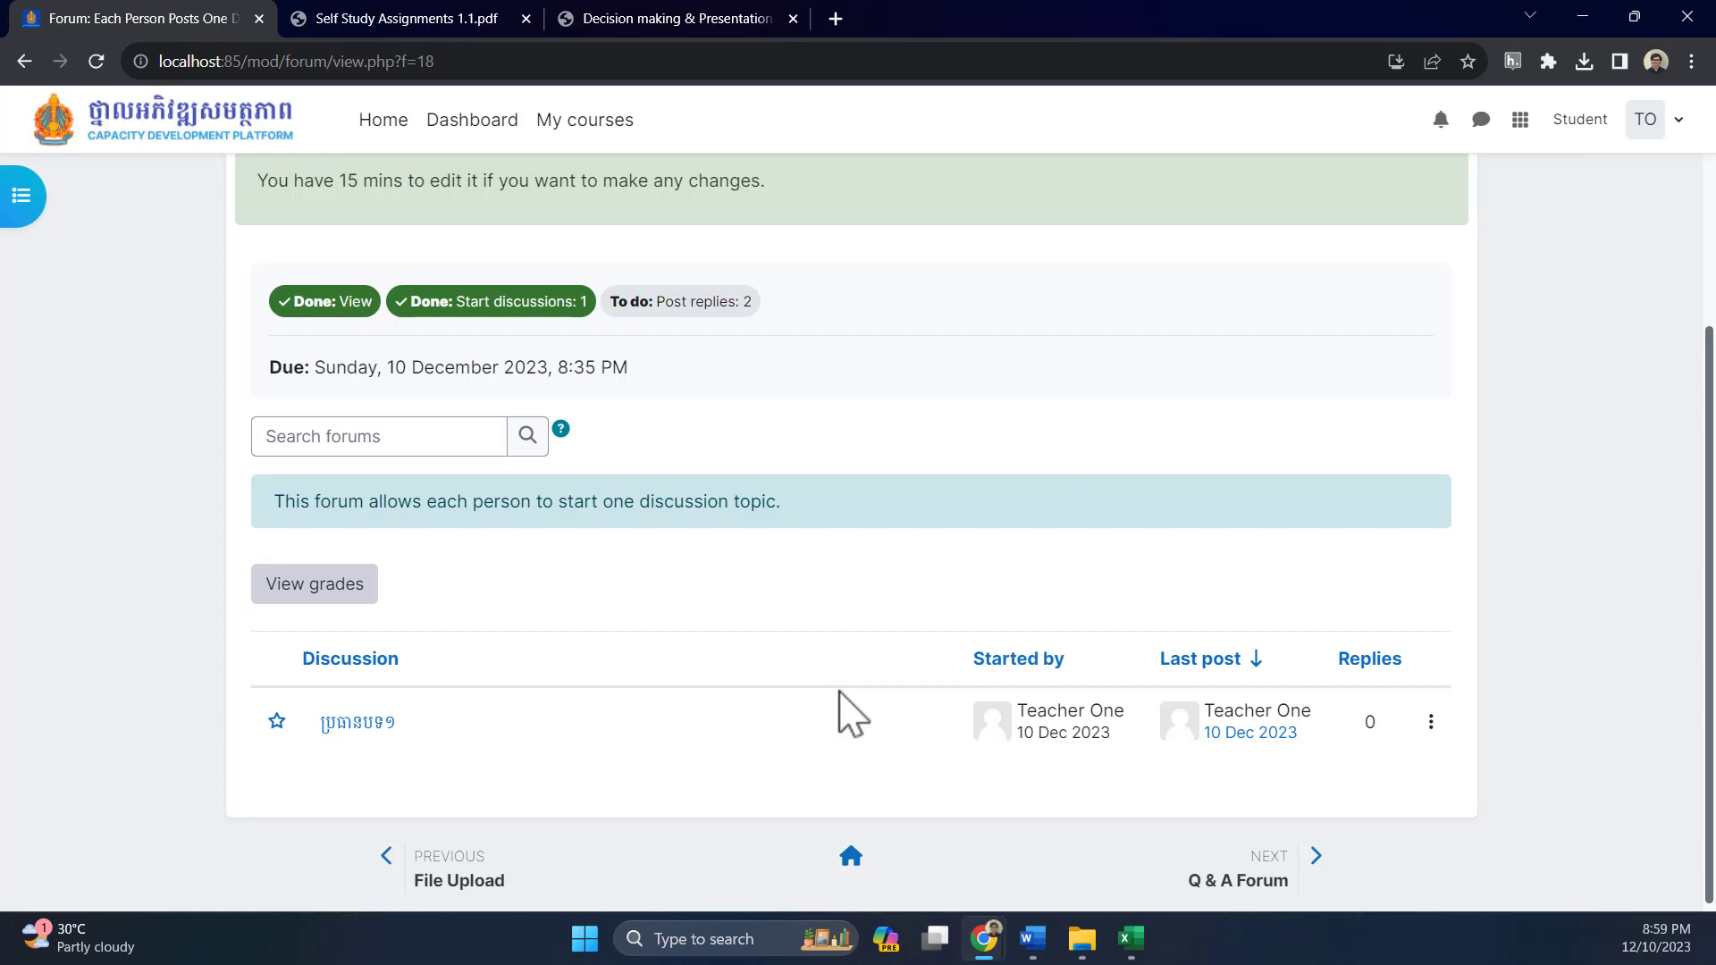
scroll(847, 711, up, 1)
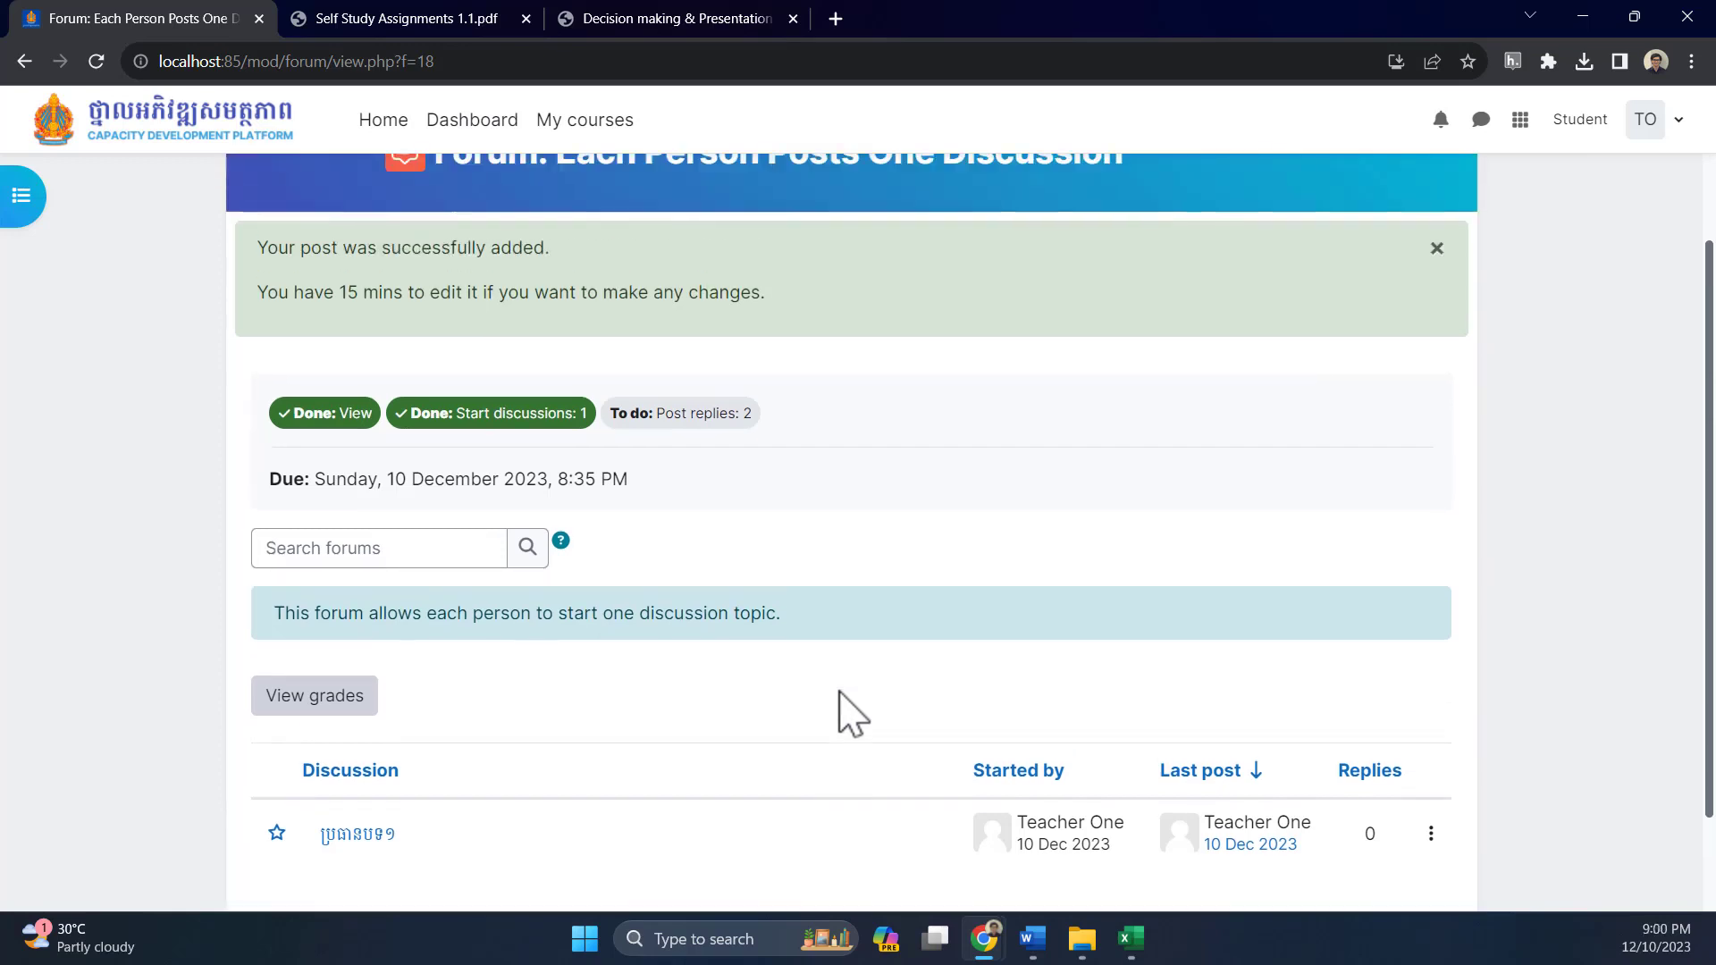
drag(359, 292, 404, 292)
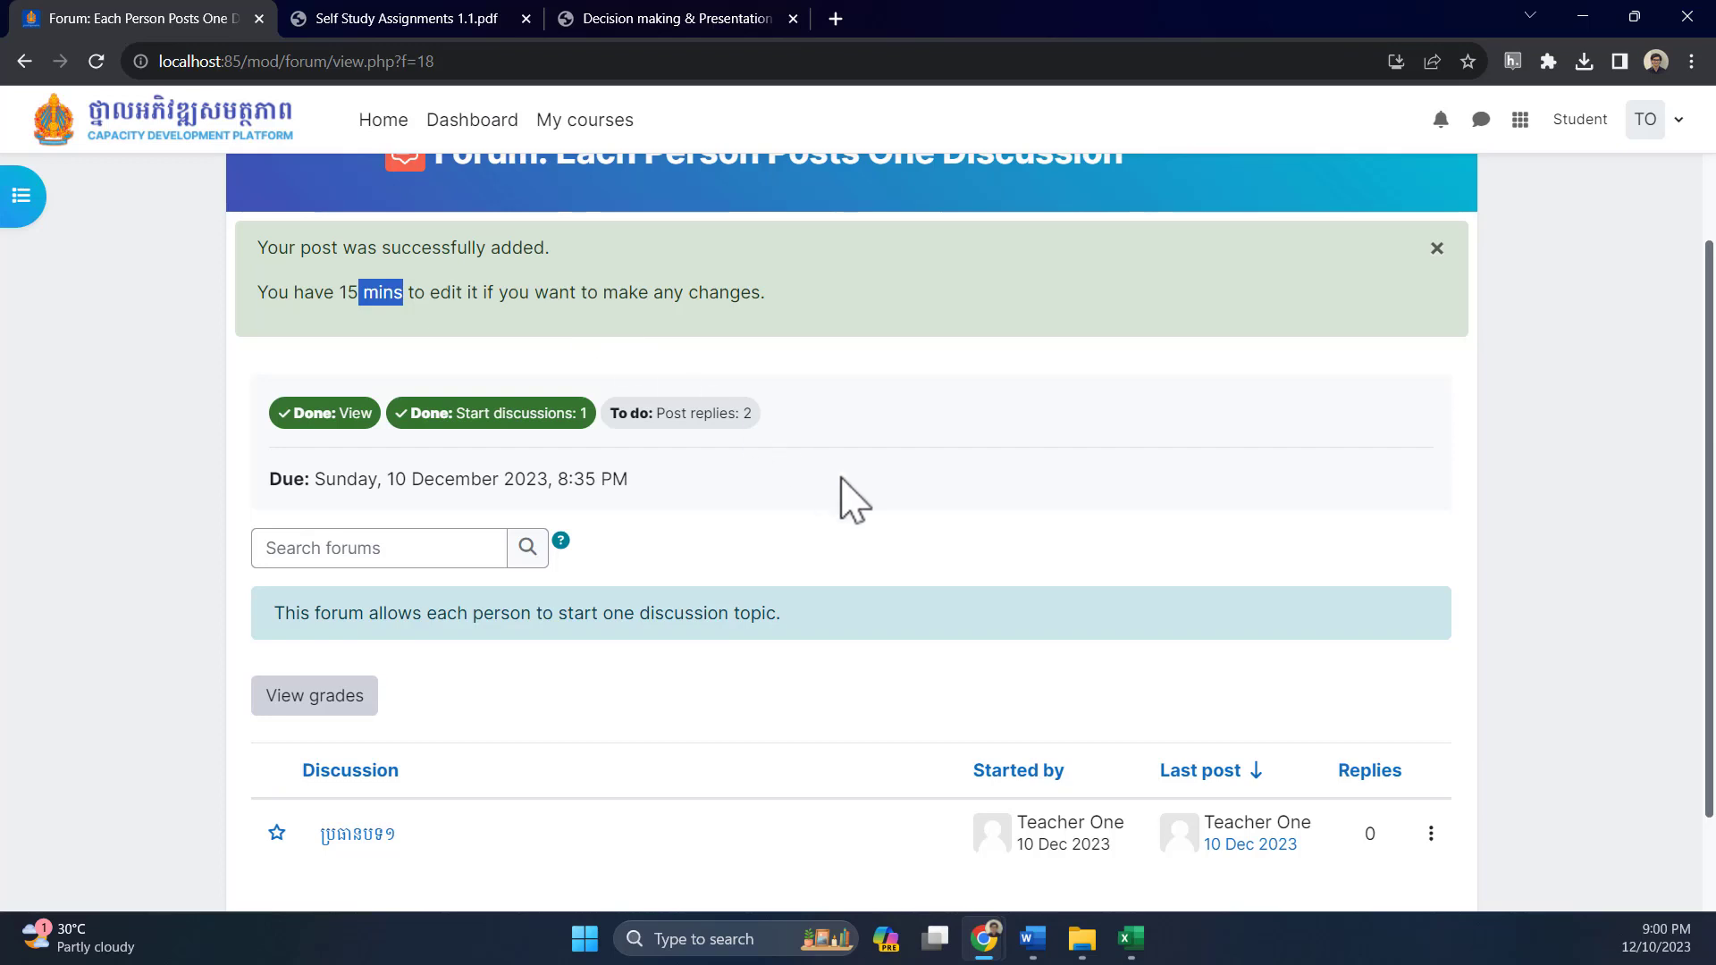
scroll(849, 501, down, 2)
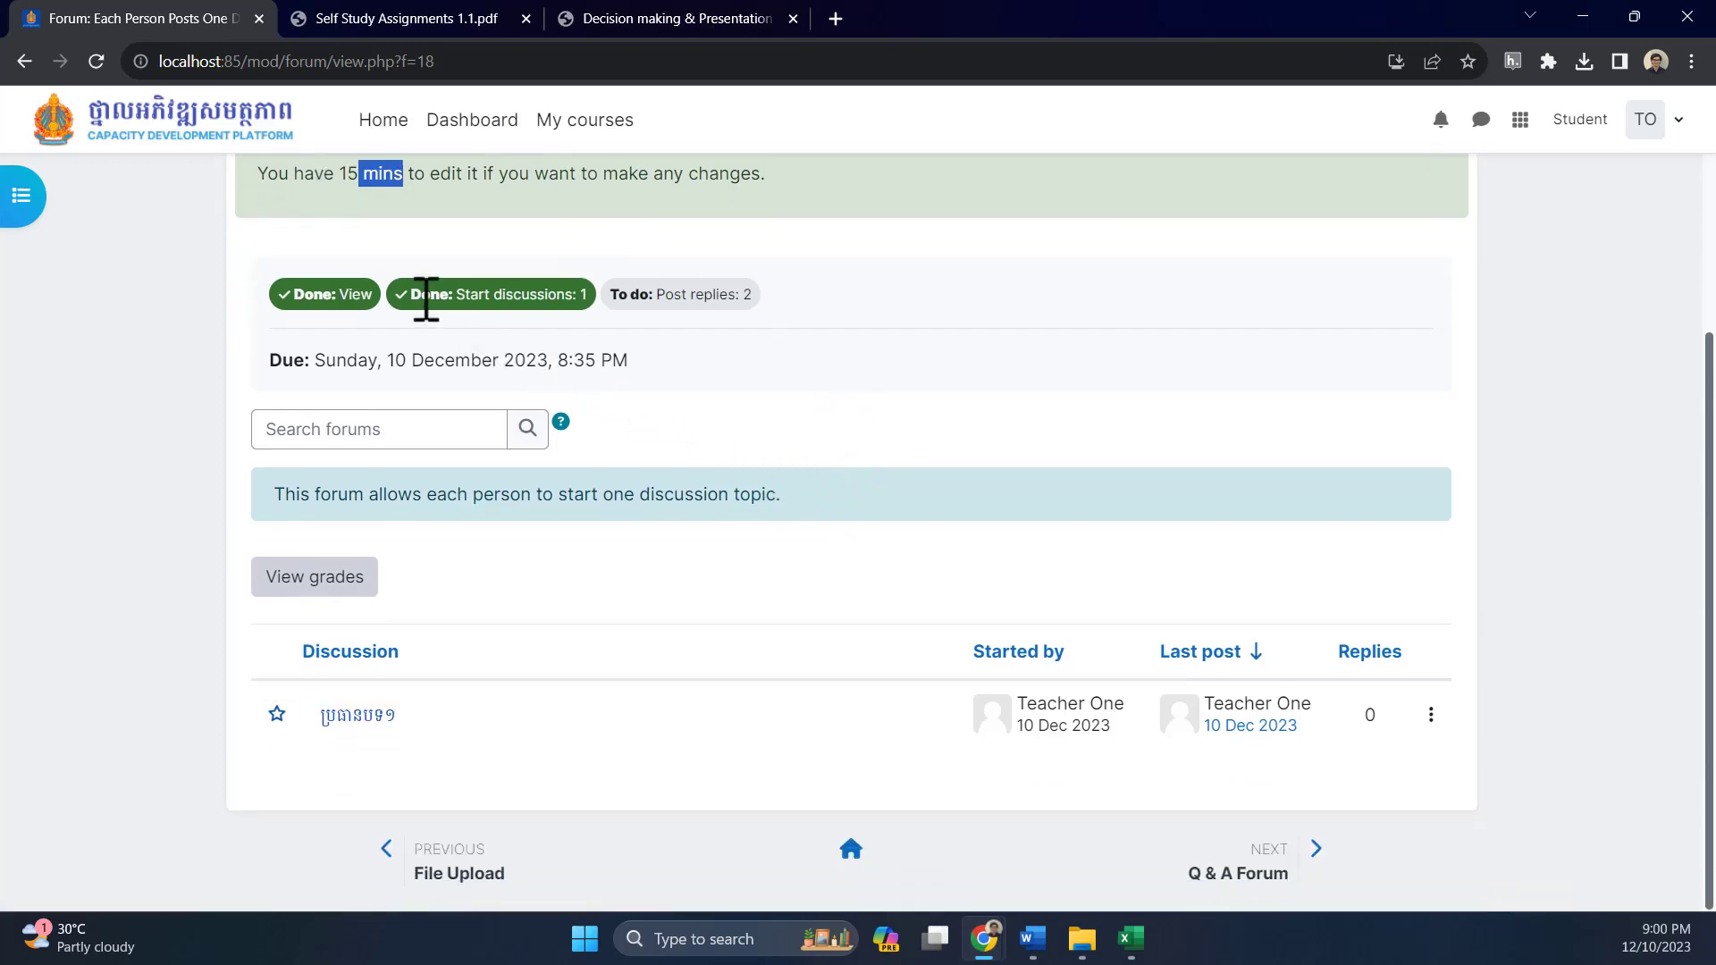
drag(413, 294, 549, 299)
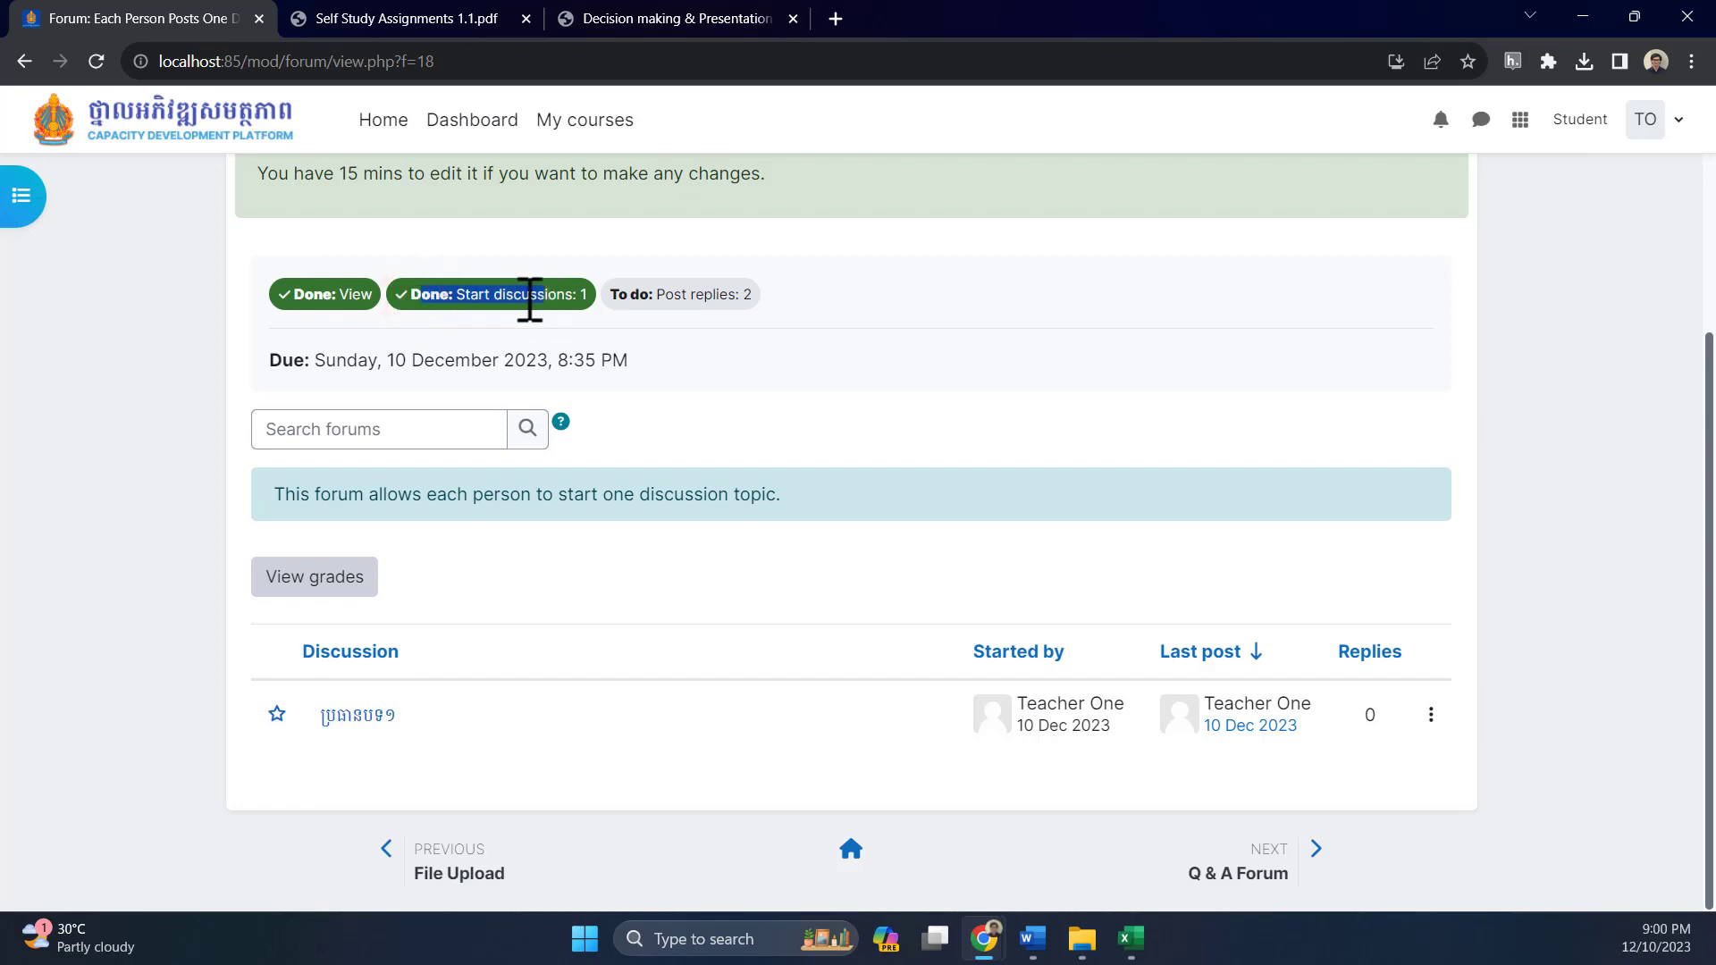
click(471, 298)
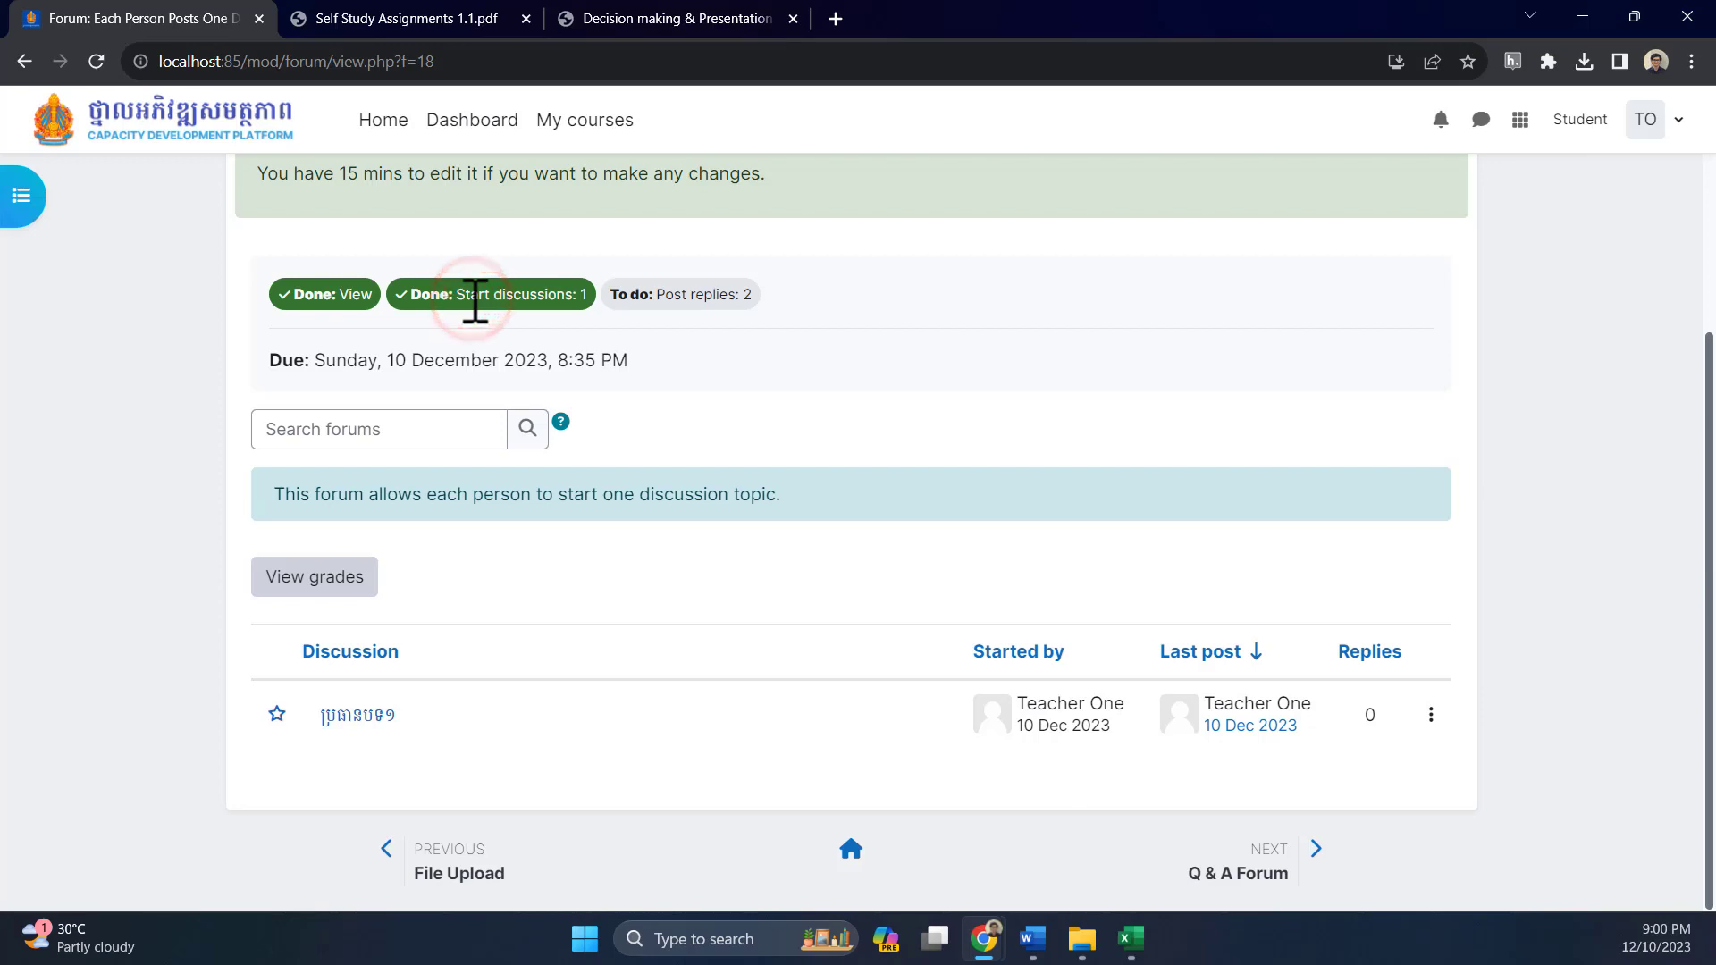
scroll(471, 299, up, 1)
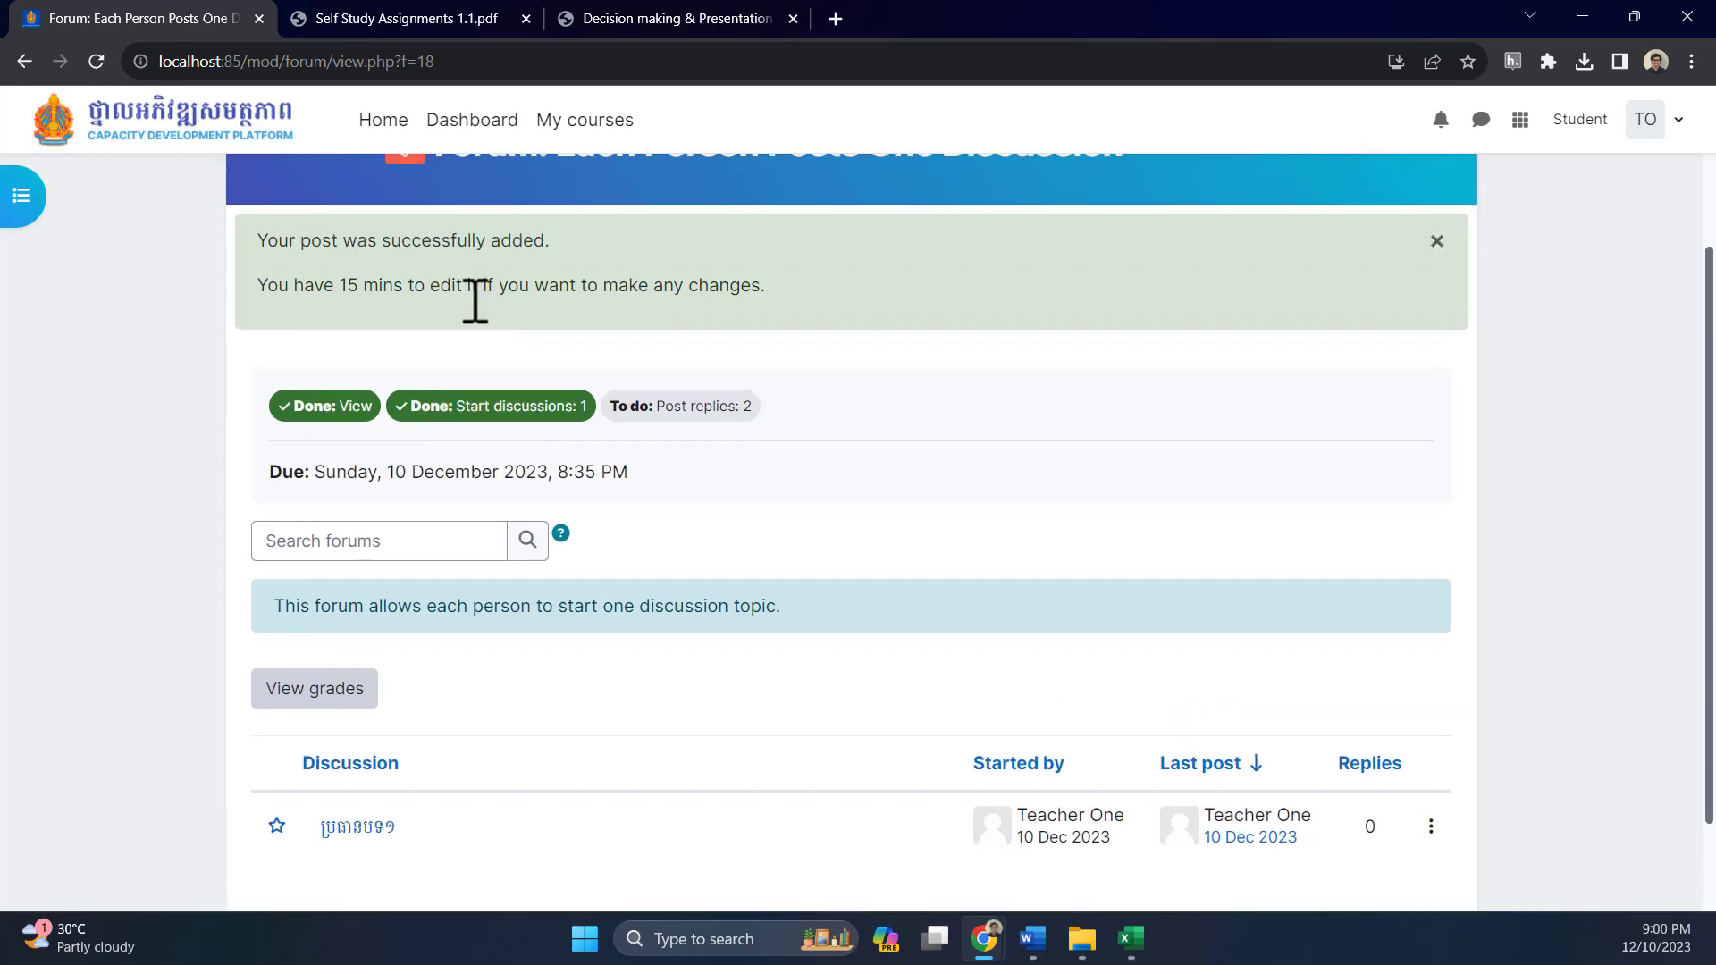
scroll(474, 319, down, 1)
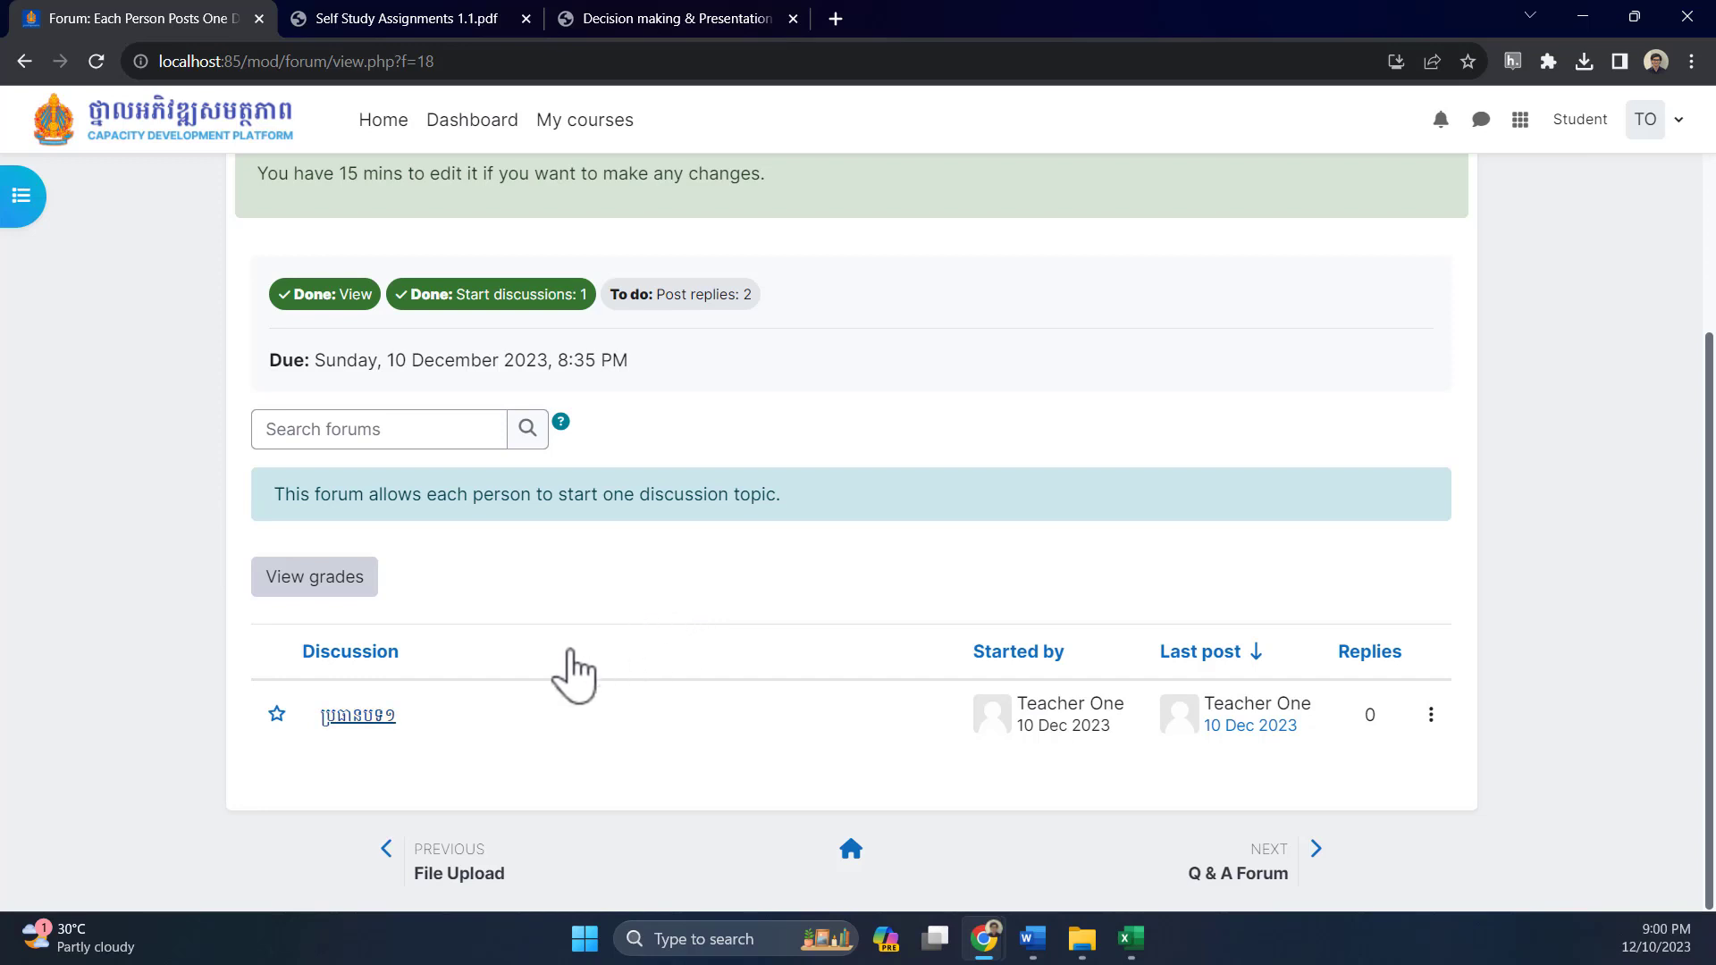
Open the ប្រធានបទ១ discussion, change its message to "នេះជាអត្ថបទសម្រាប់ការពិភាក្សាទី១។" and save the changes
click(382, 721)
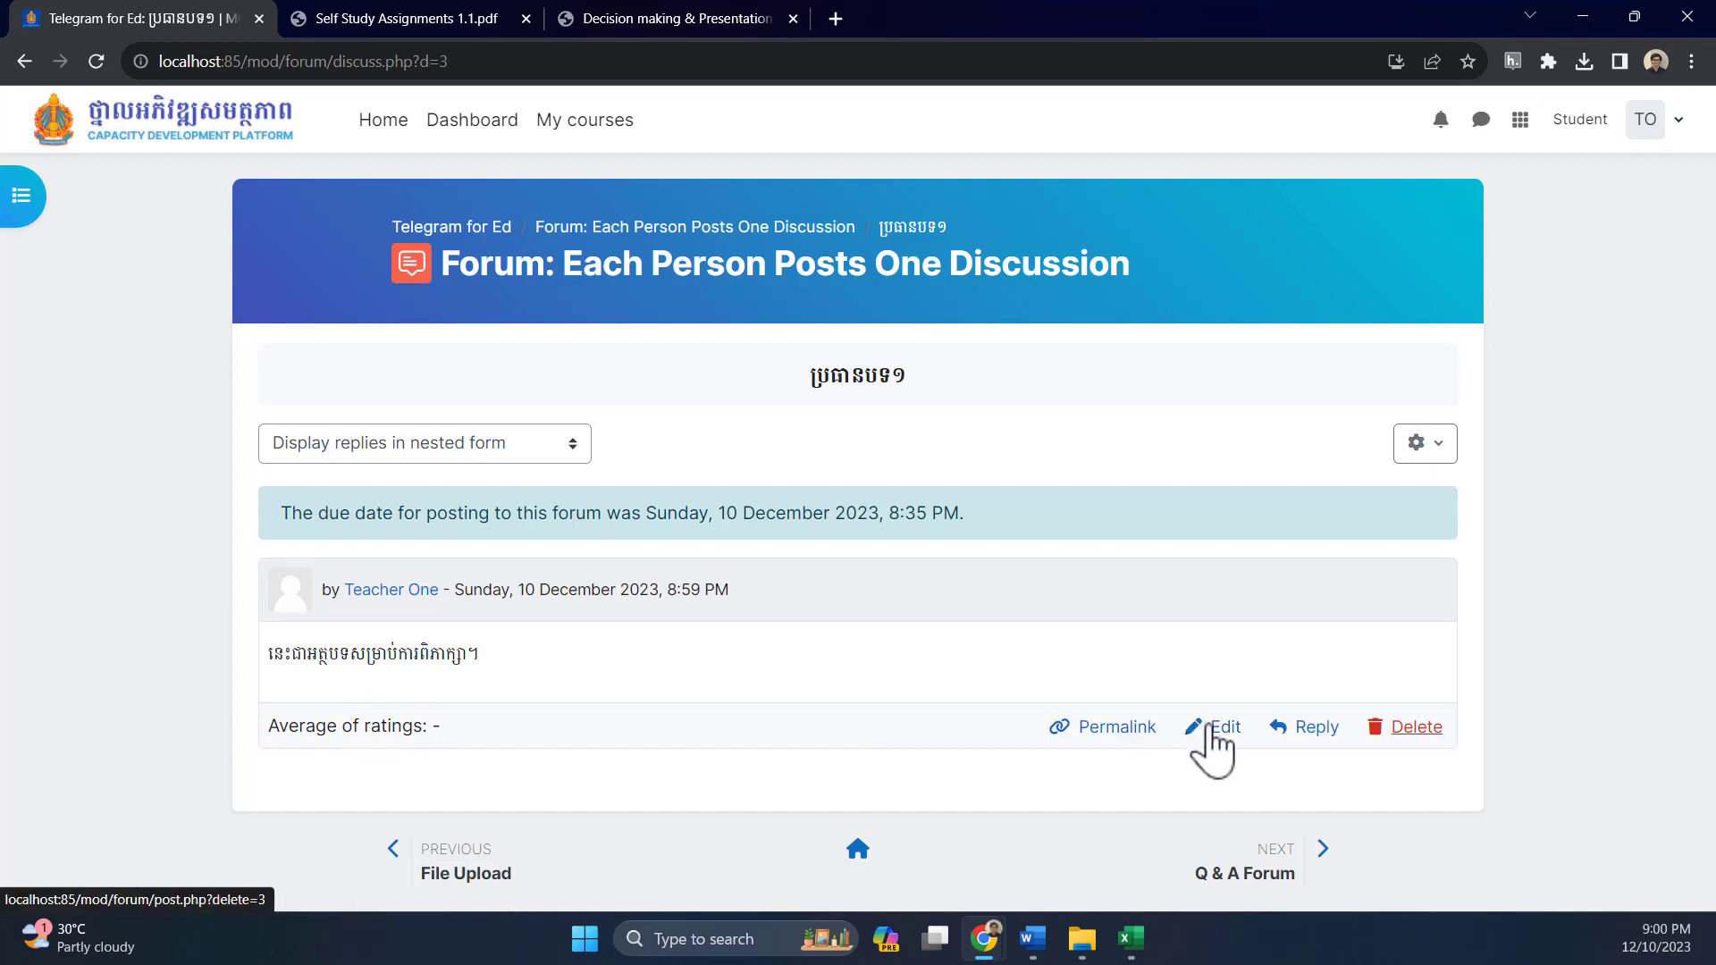
click(1217, 751)
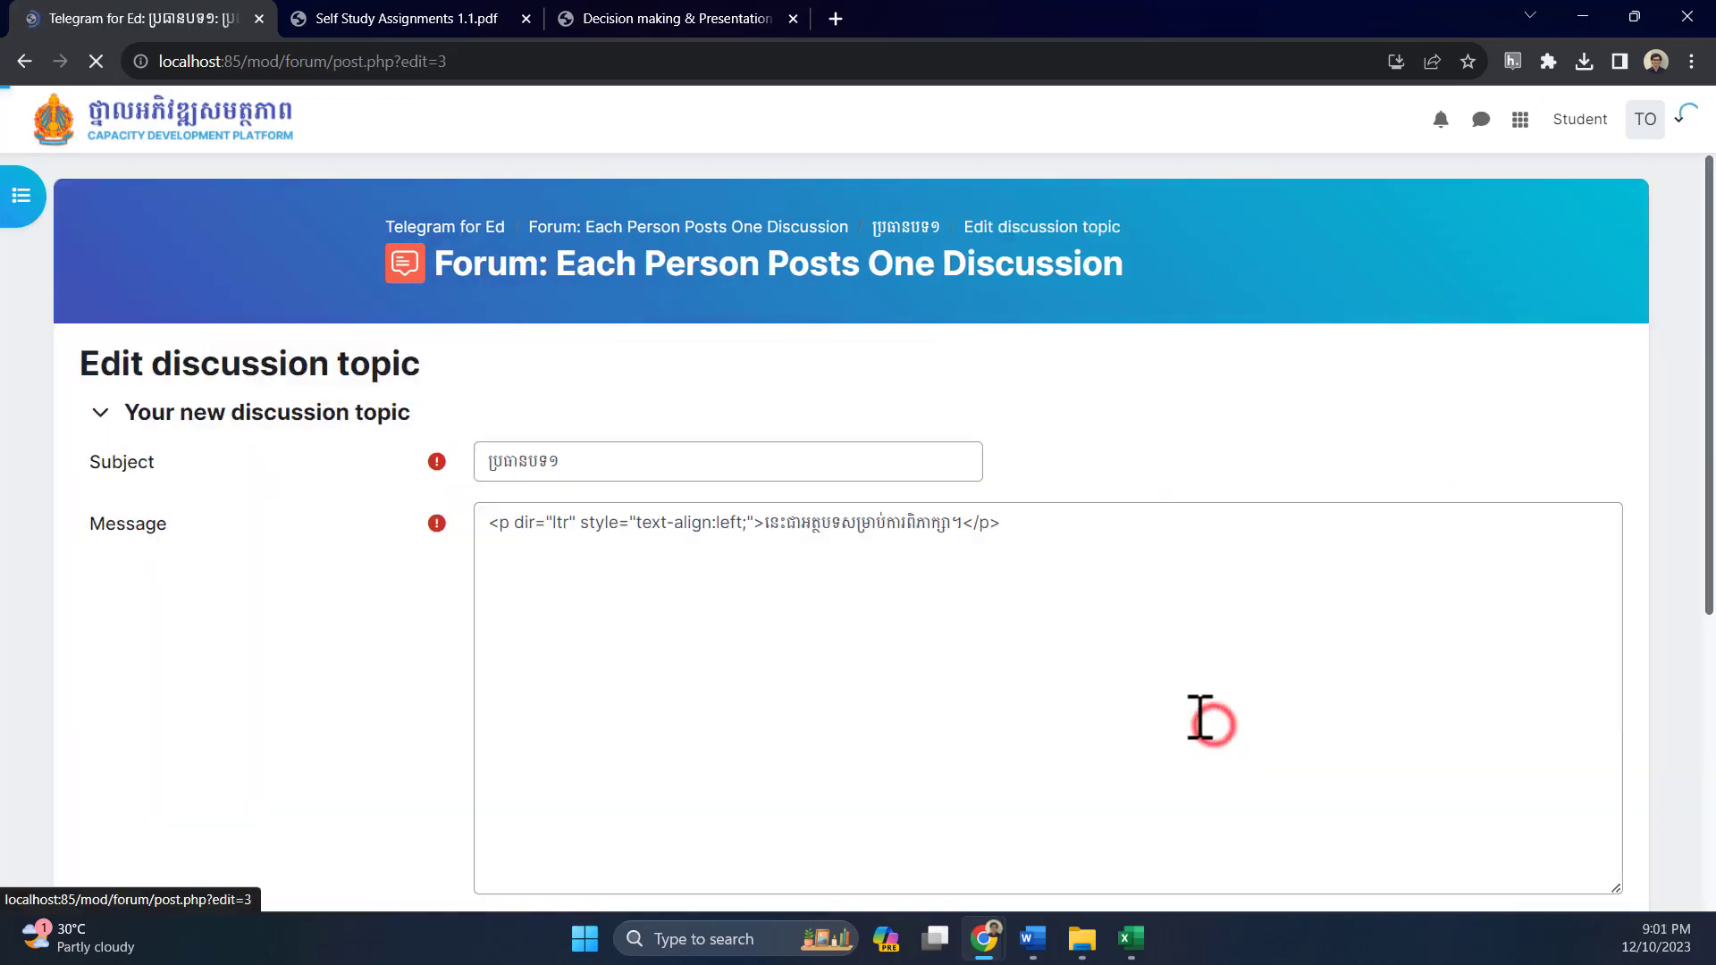
click(690, 564)
scroll(697, 582, down, 6)
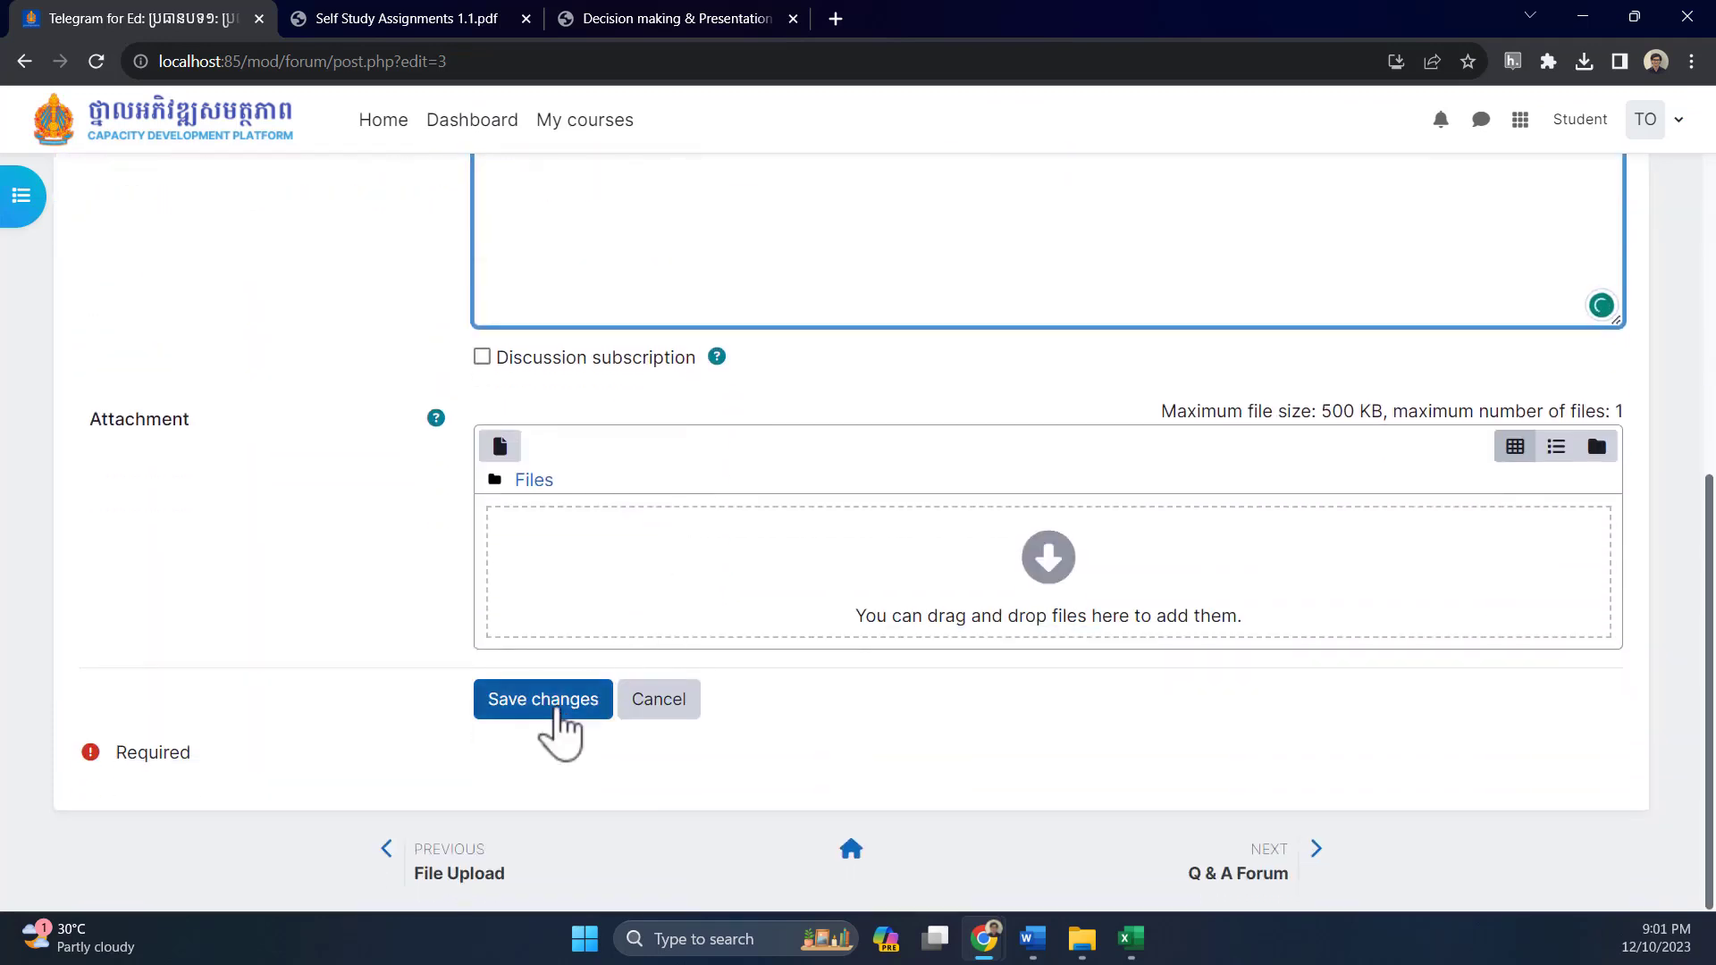
click(554, 707)
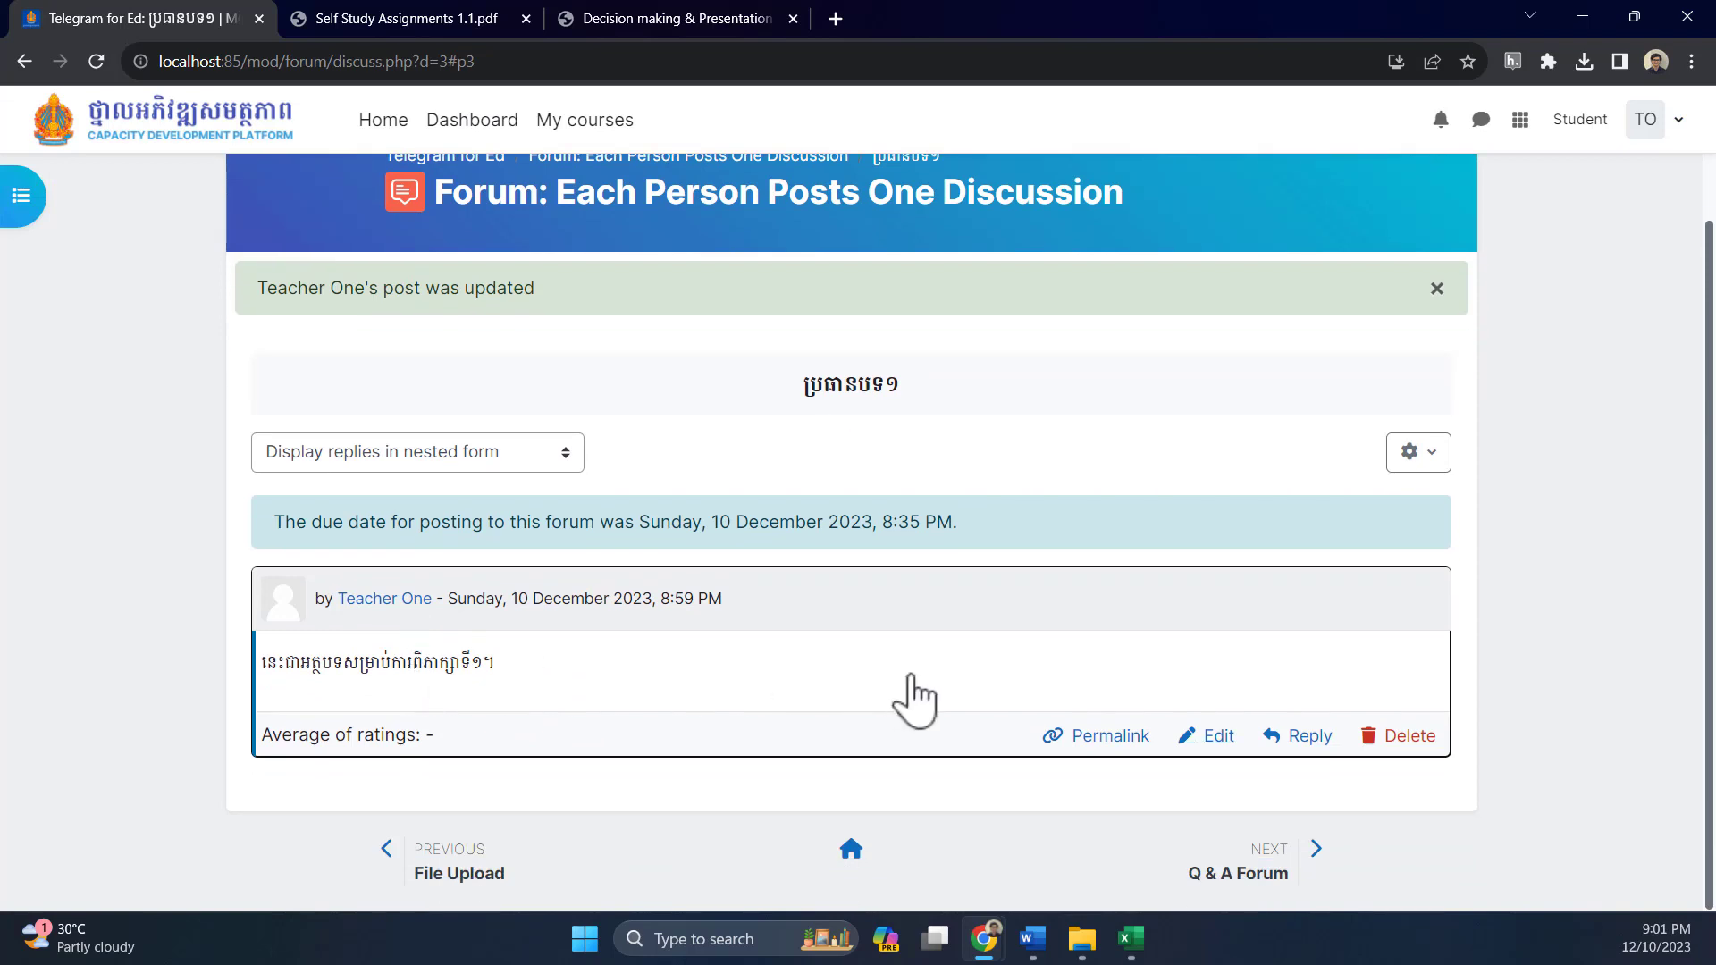
Reply to the ប្រធានបទ១ discussion post with "ការឆ្លើយតប" and post the reply to the forum
click(1311, 738)
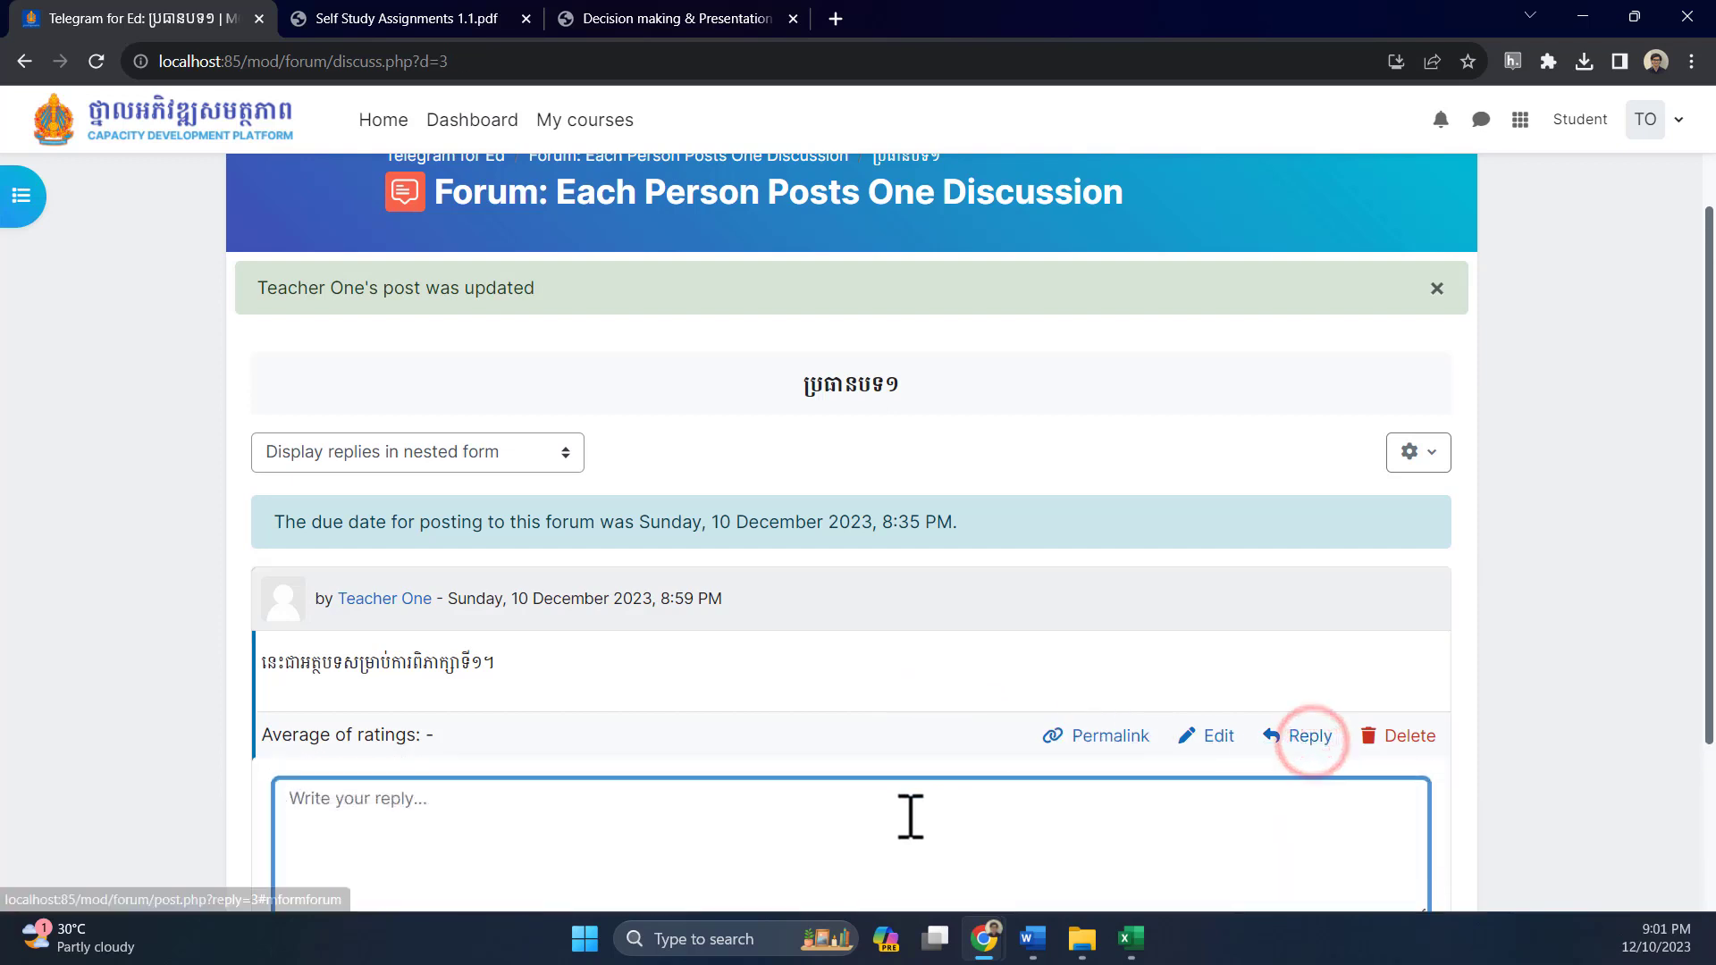
text(ការឆ្)
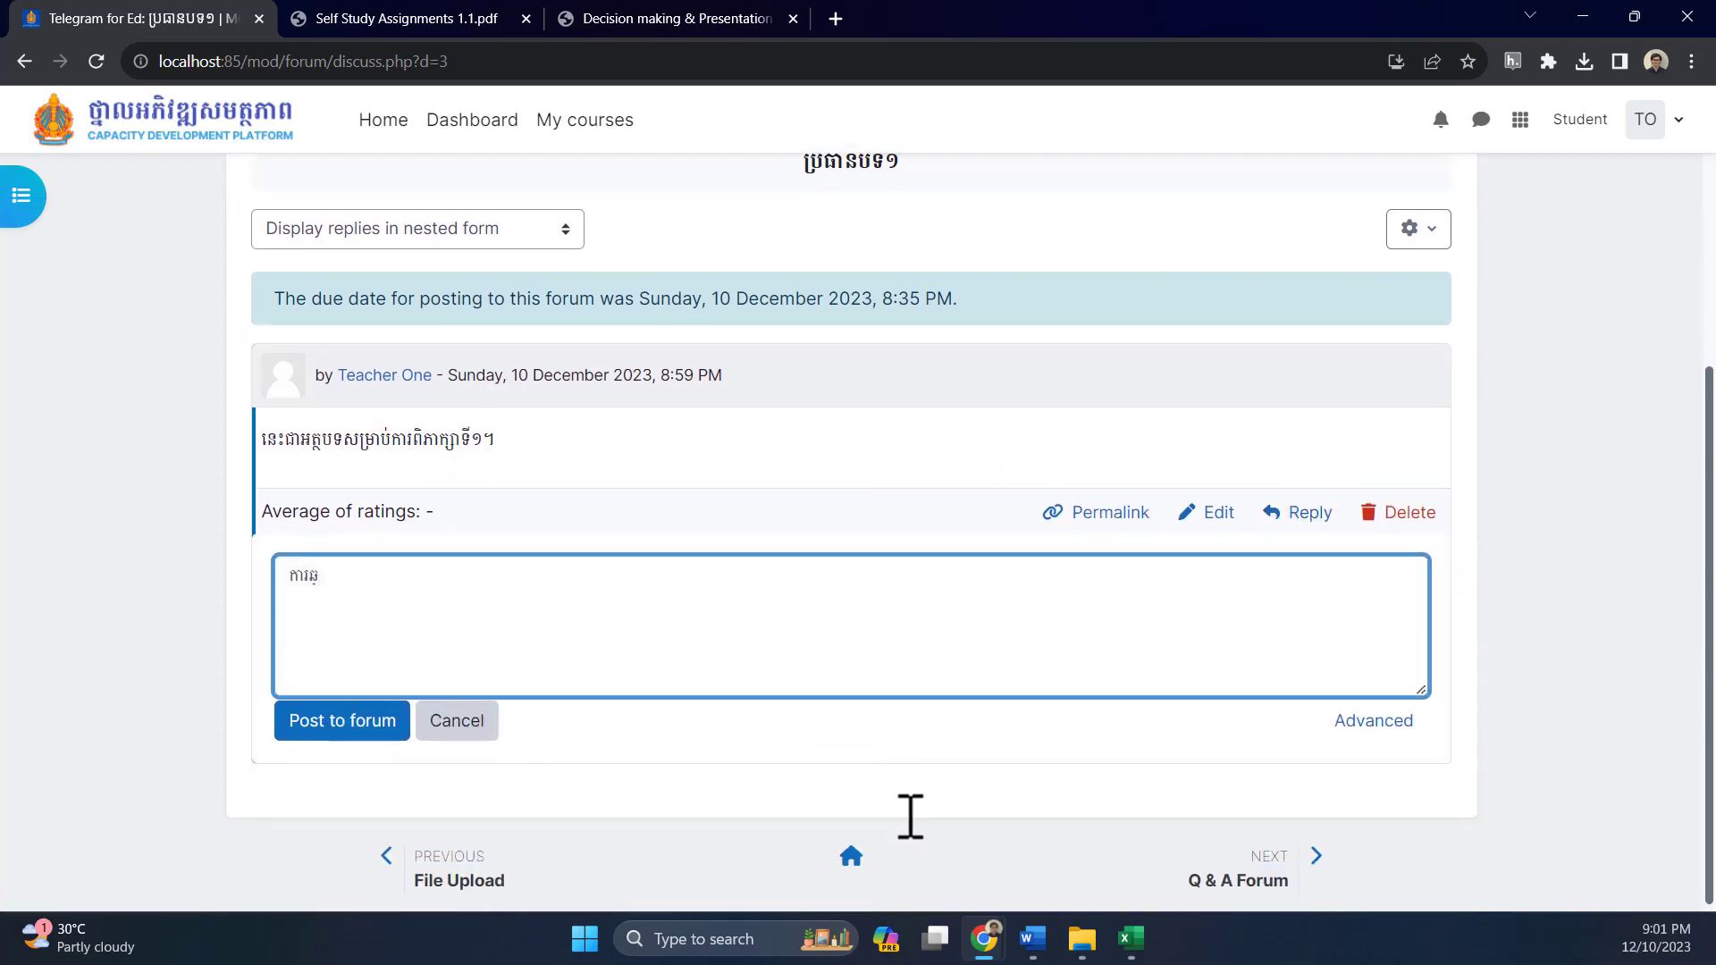
text(លើយតប)
click(376, 726)
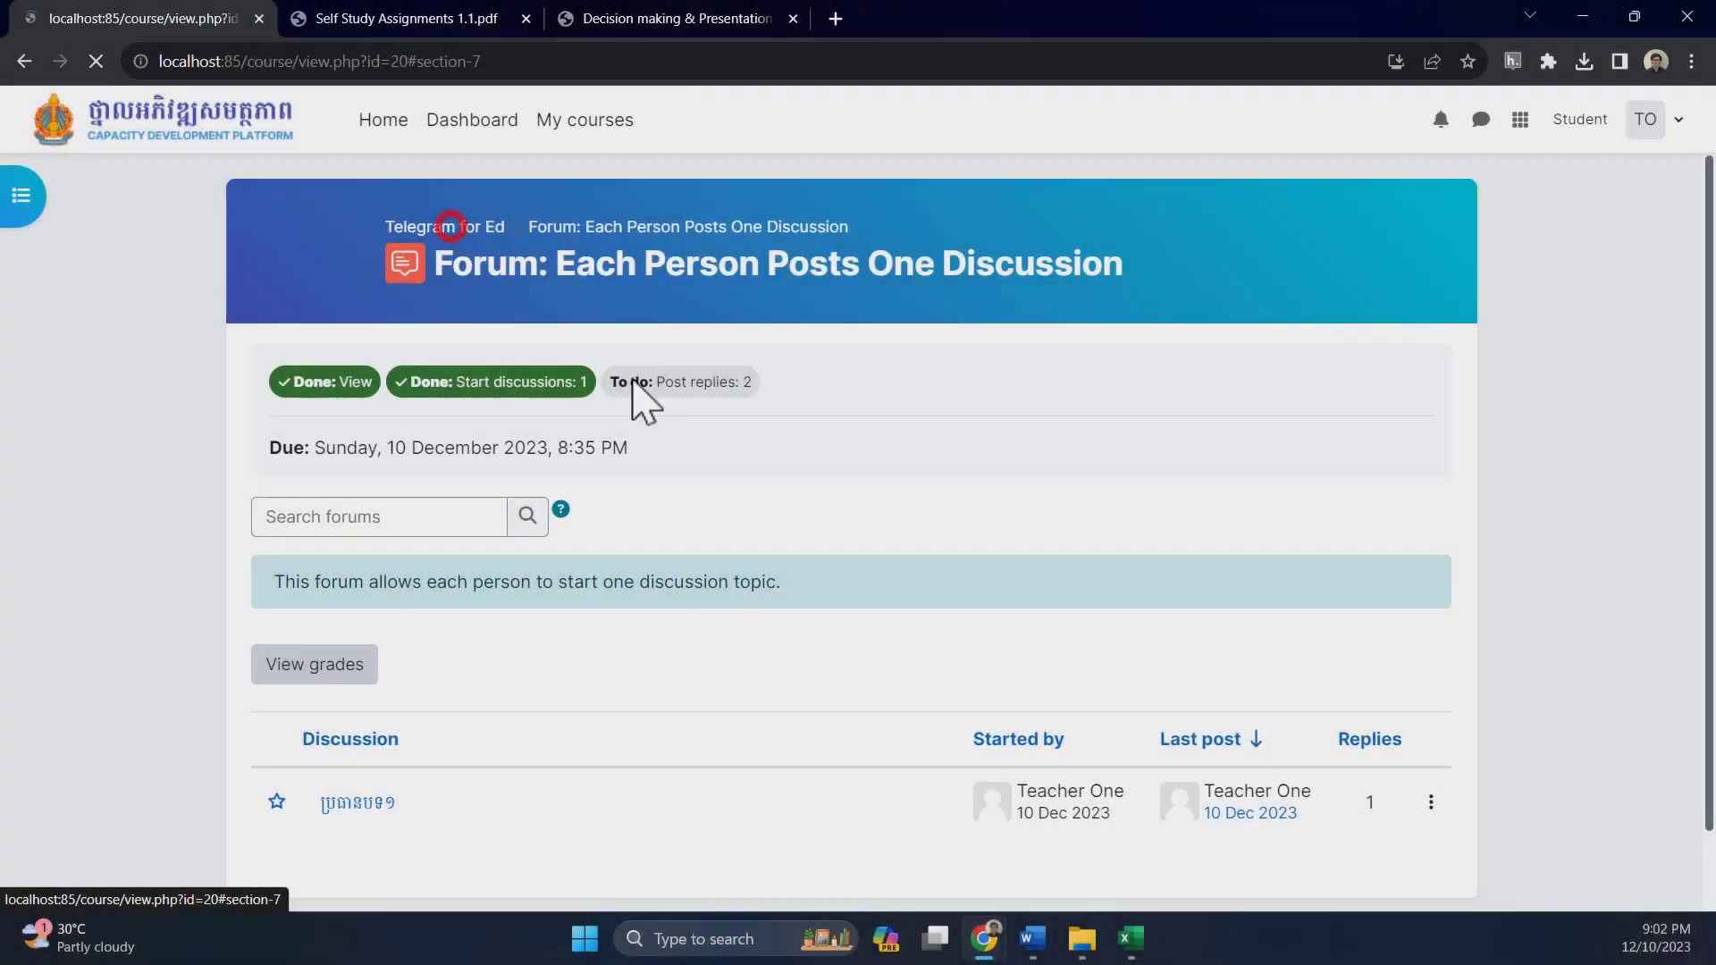
Return to the Telegram for Ed course and open the ប្រធានបទពិភាក្សា discussion in the Q & A Forum
click(448, 223)
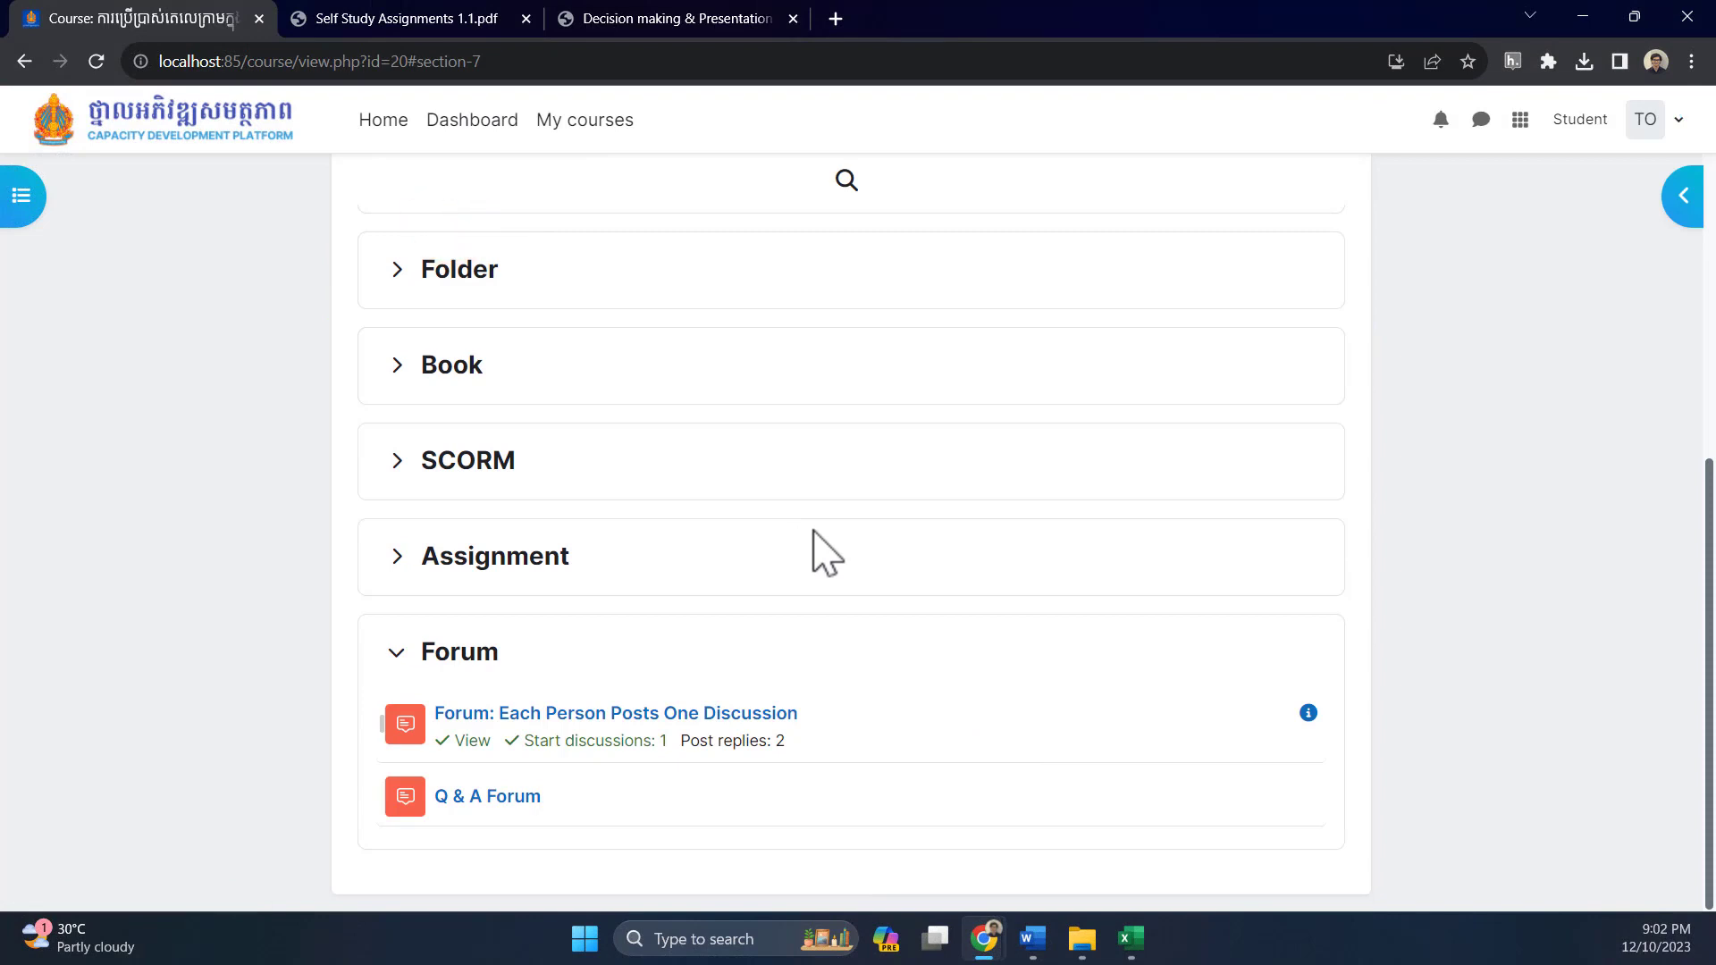
click(480, 798)
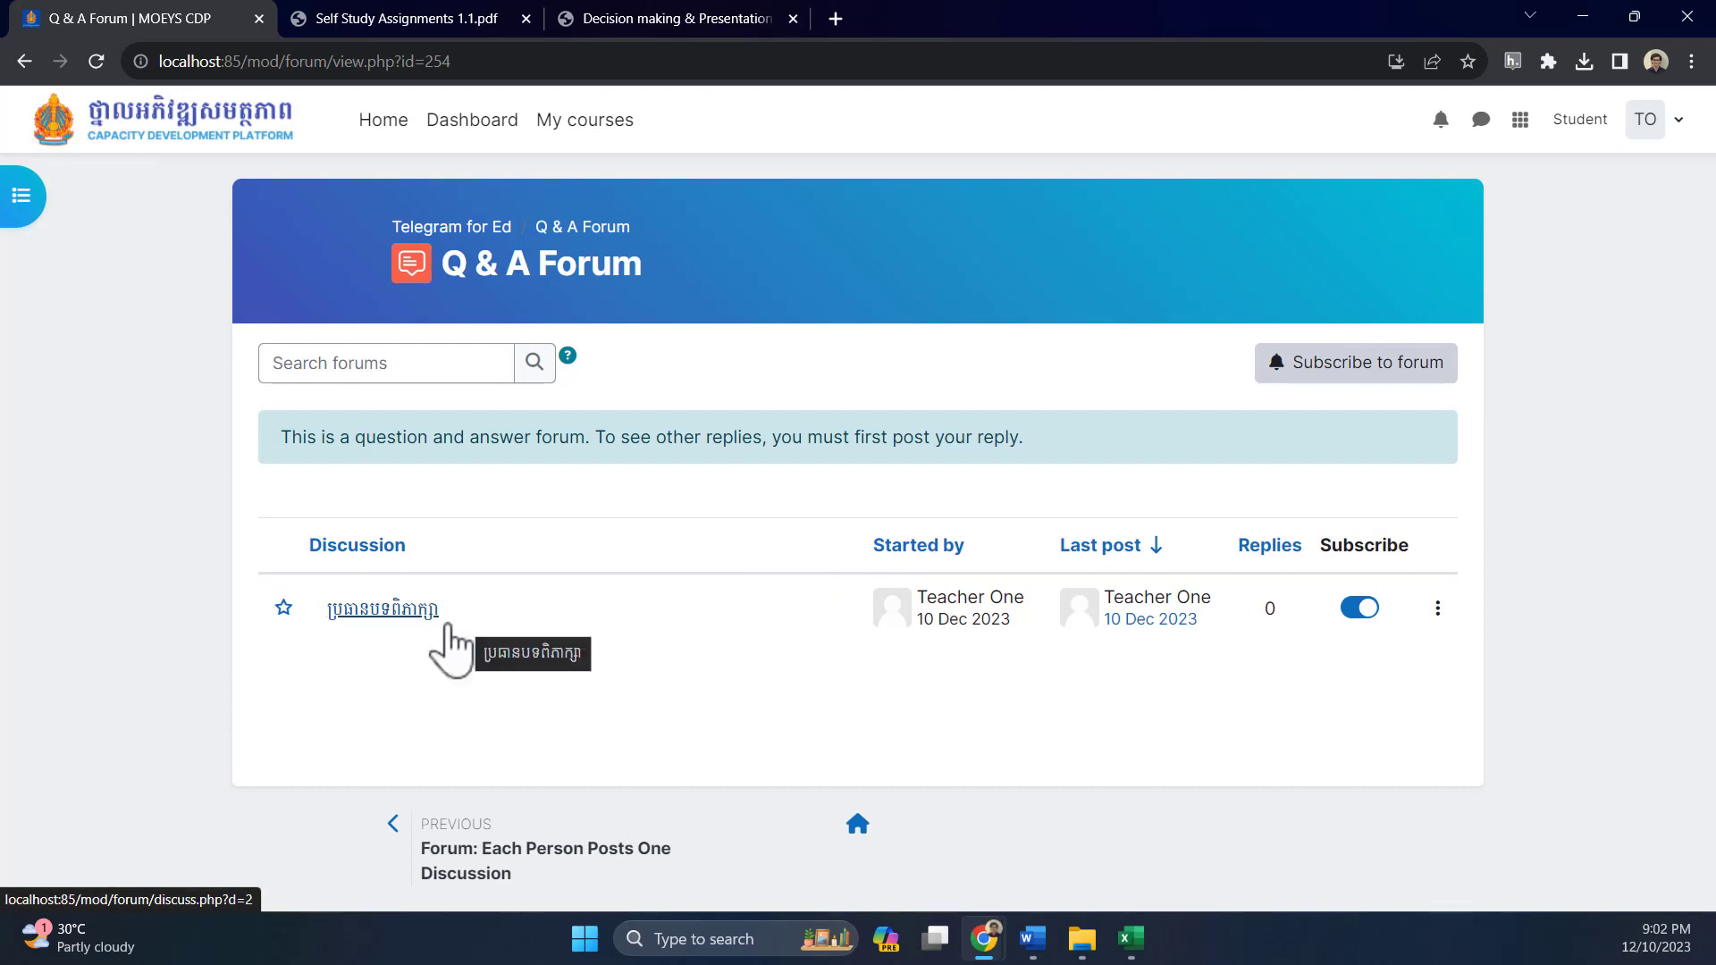
click(397, 609)
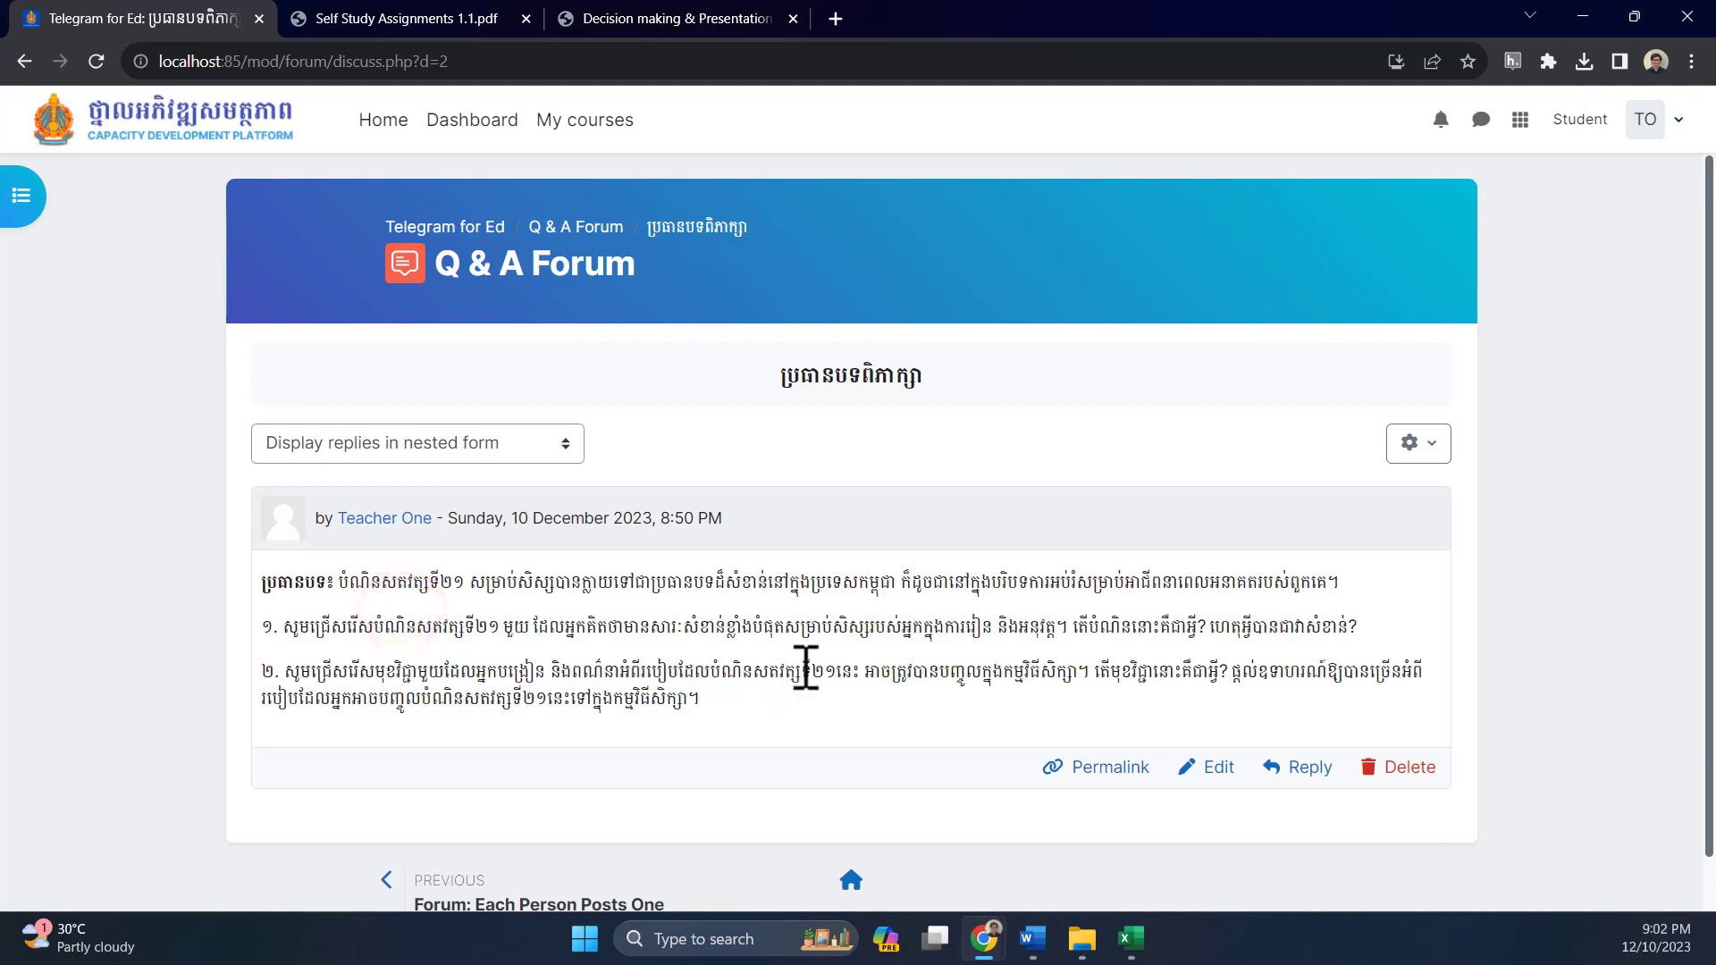
scroll(805, 671, down, 1)
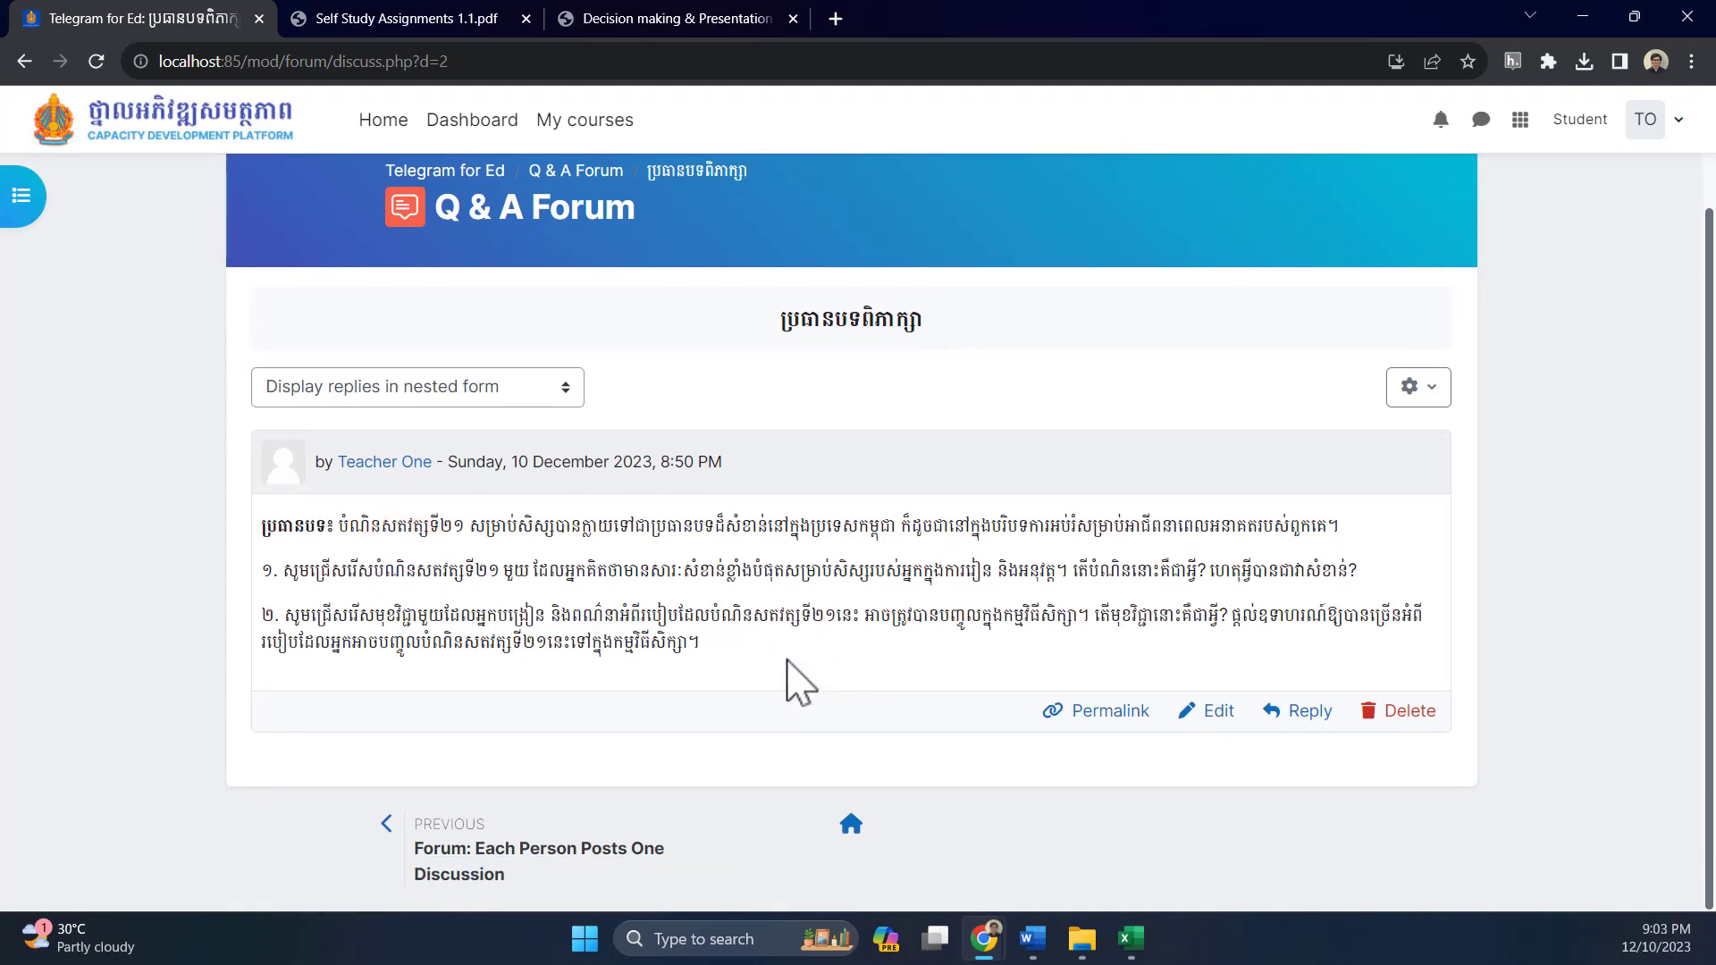
Reply to the ប្រធានបទពិភាក្សា discussion with "នេះជាចម្លើយរបស់ខ្ញុំ។", post it to the forum and review the posted reply
click(738, 660)
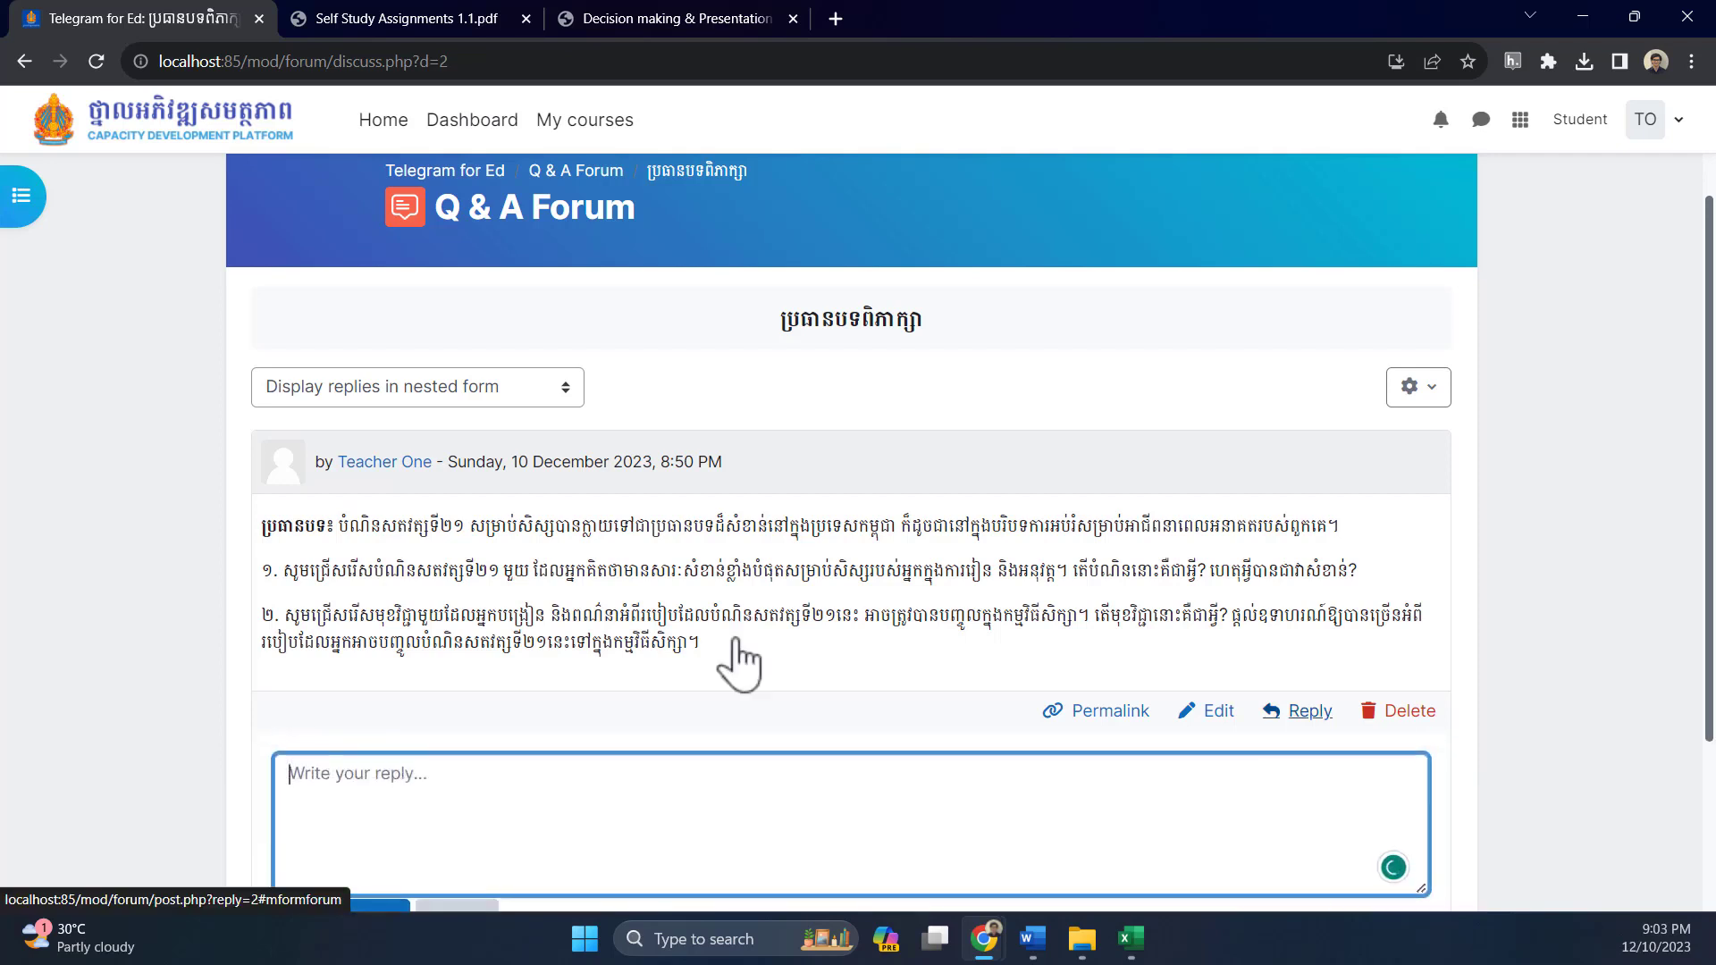
text(នេះជាចម្លើ)
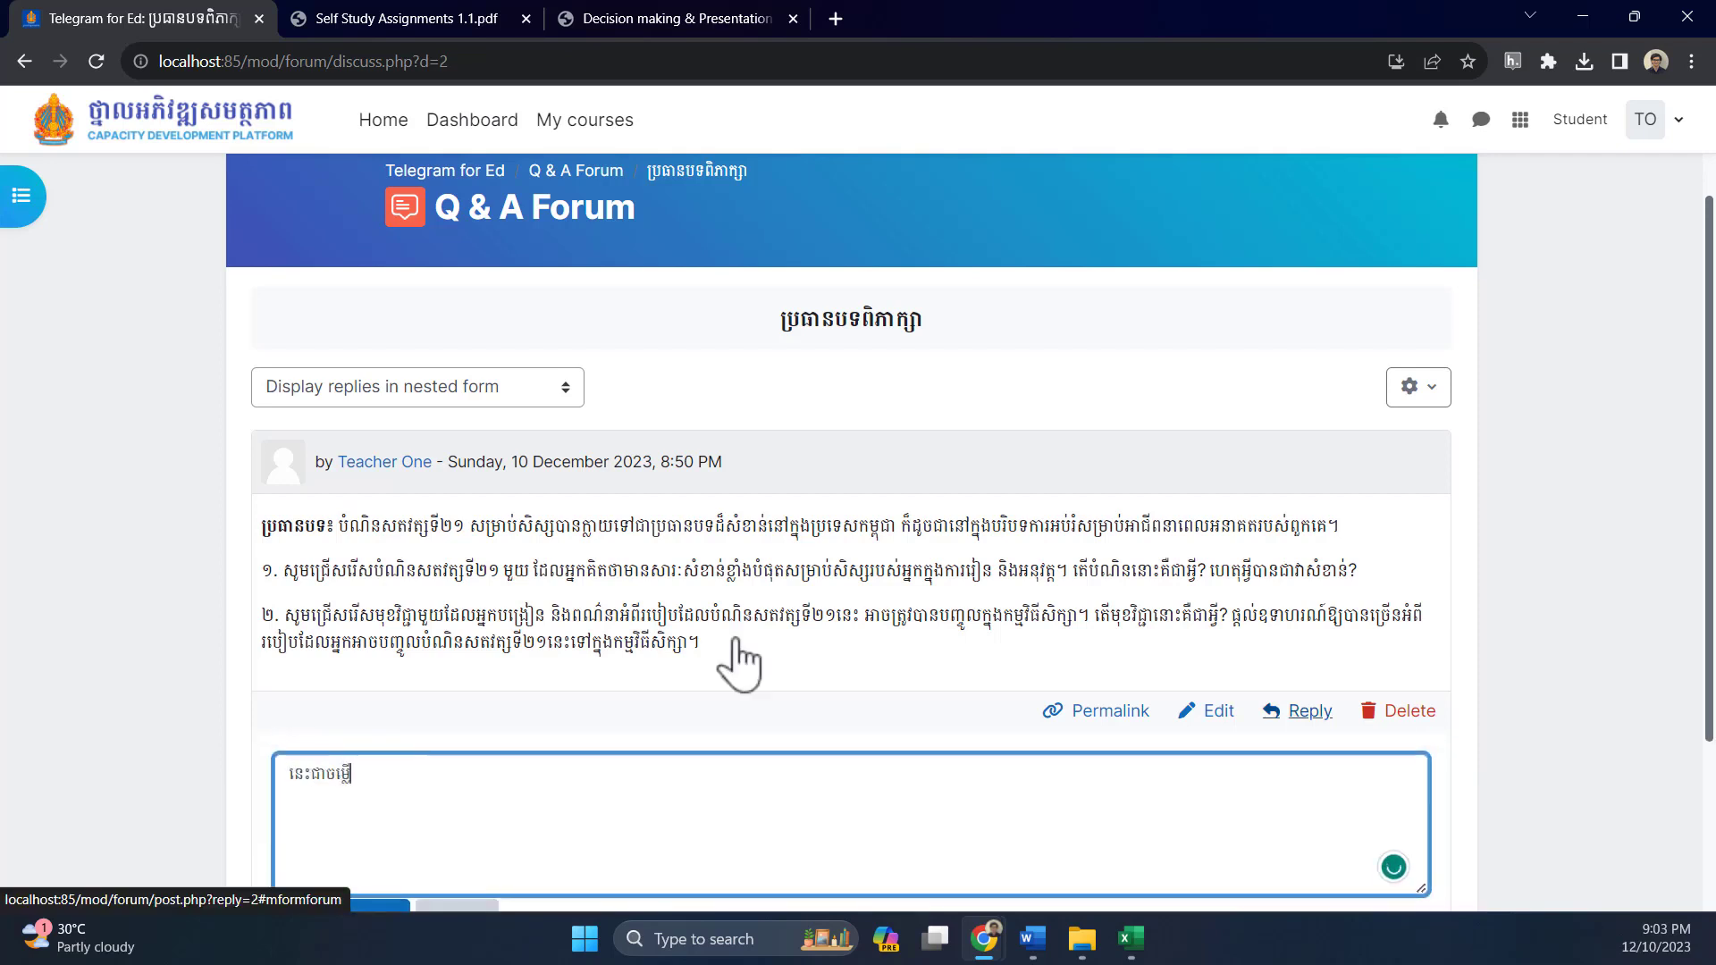
text(យ។)
scroll(739, 640, down, 3)
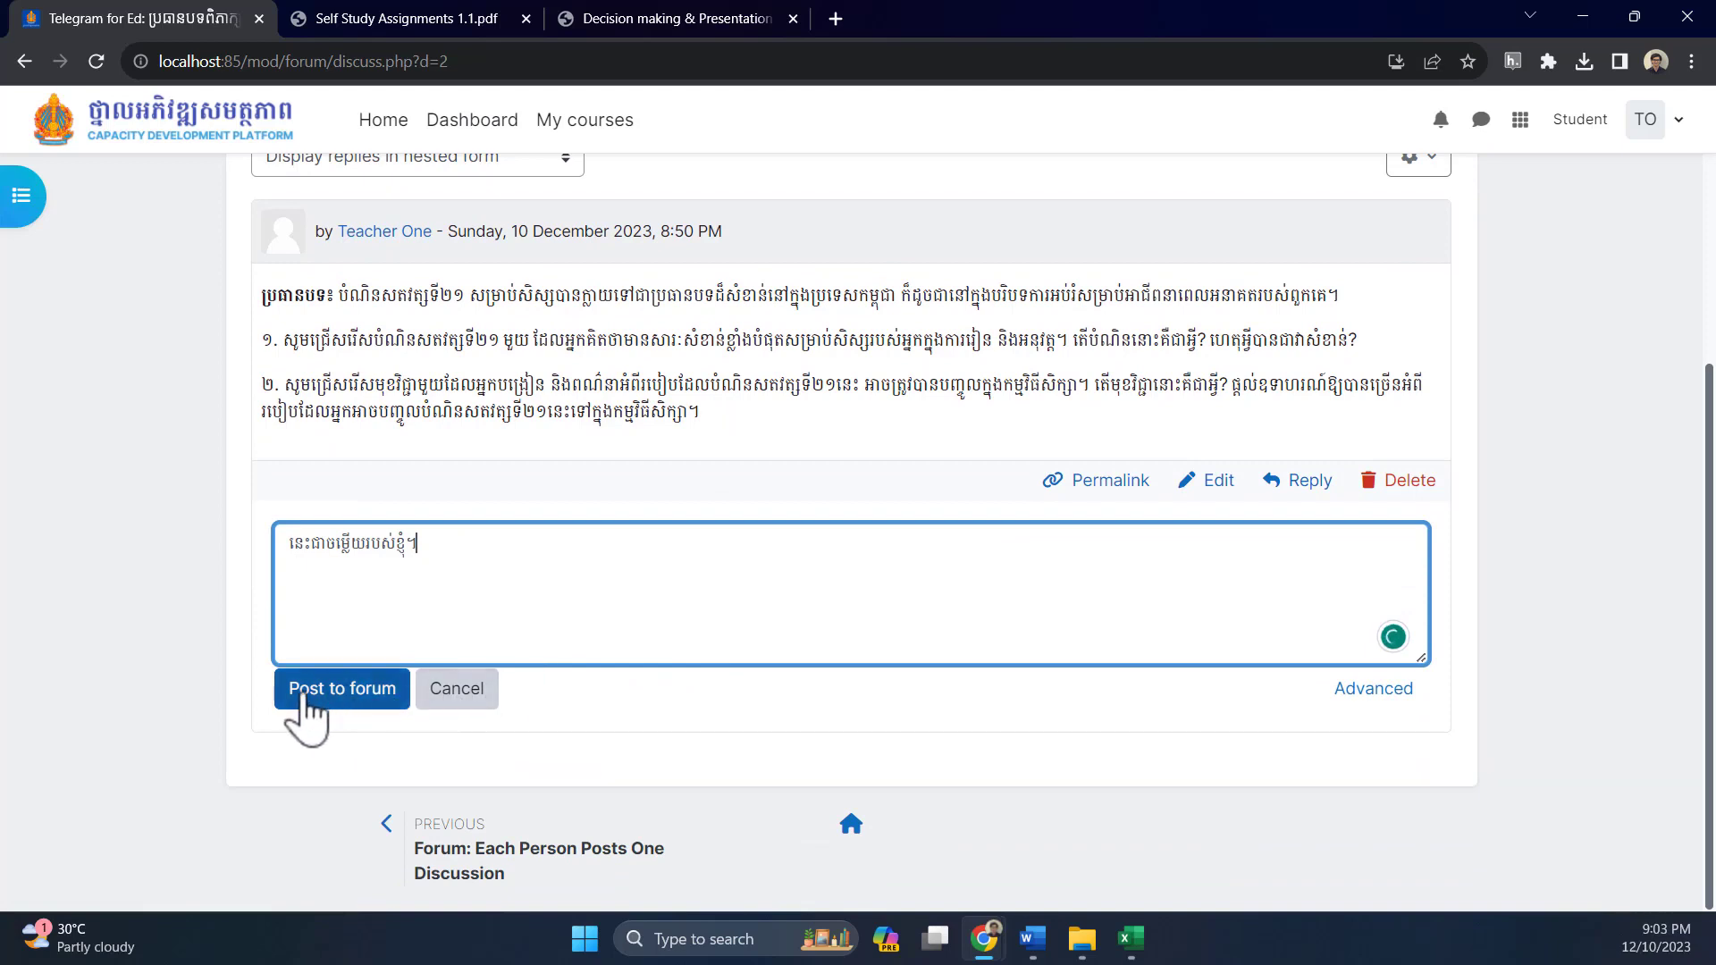
click(304, 693)
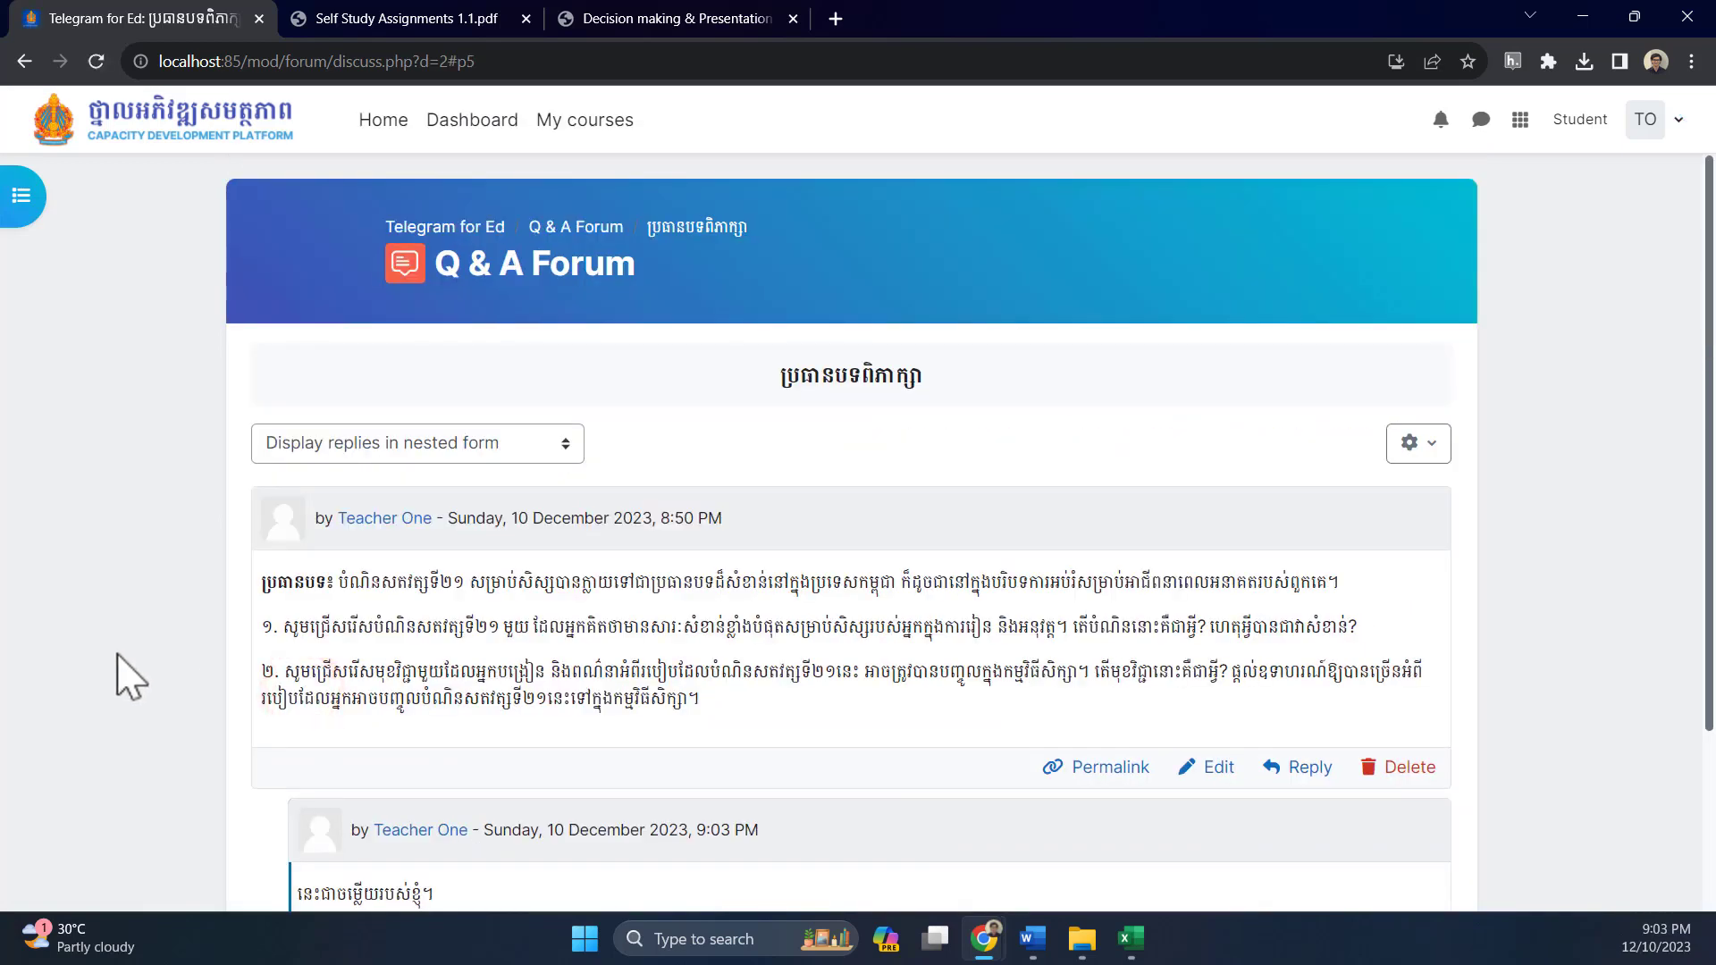
scroll(703, 624, down, 3)
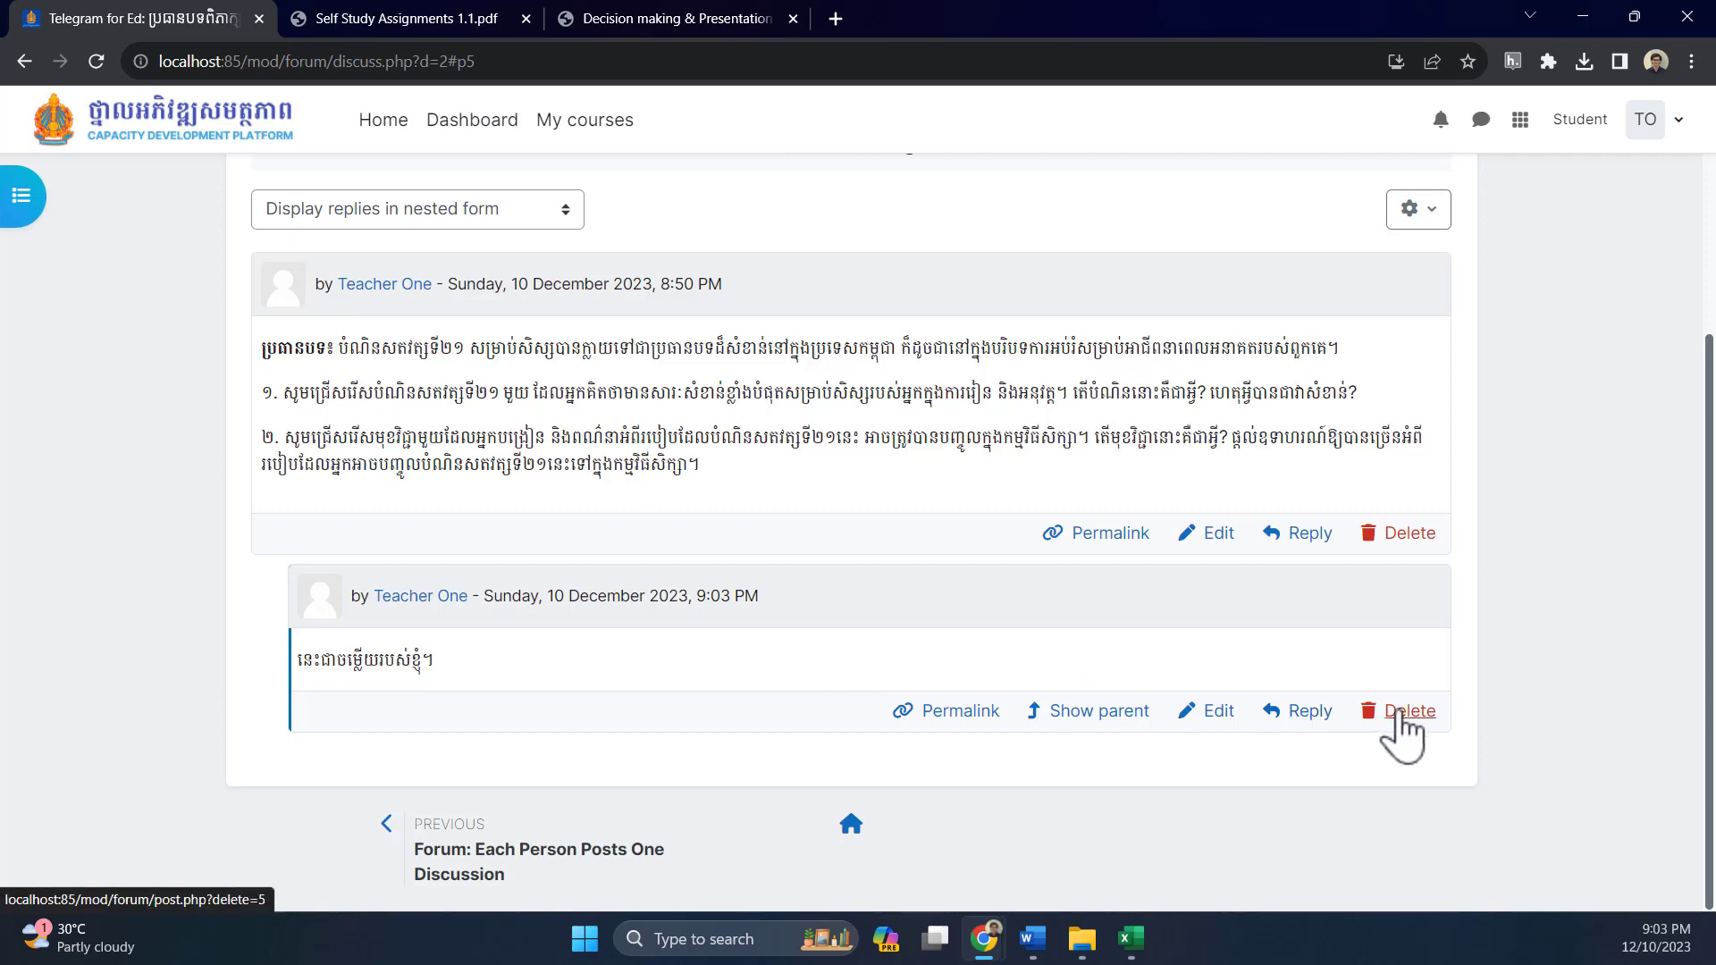
drag(478, 657, 319, 660)
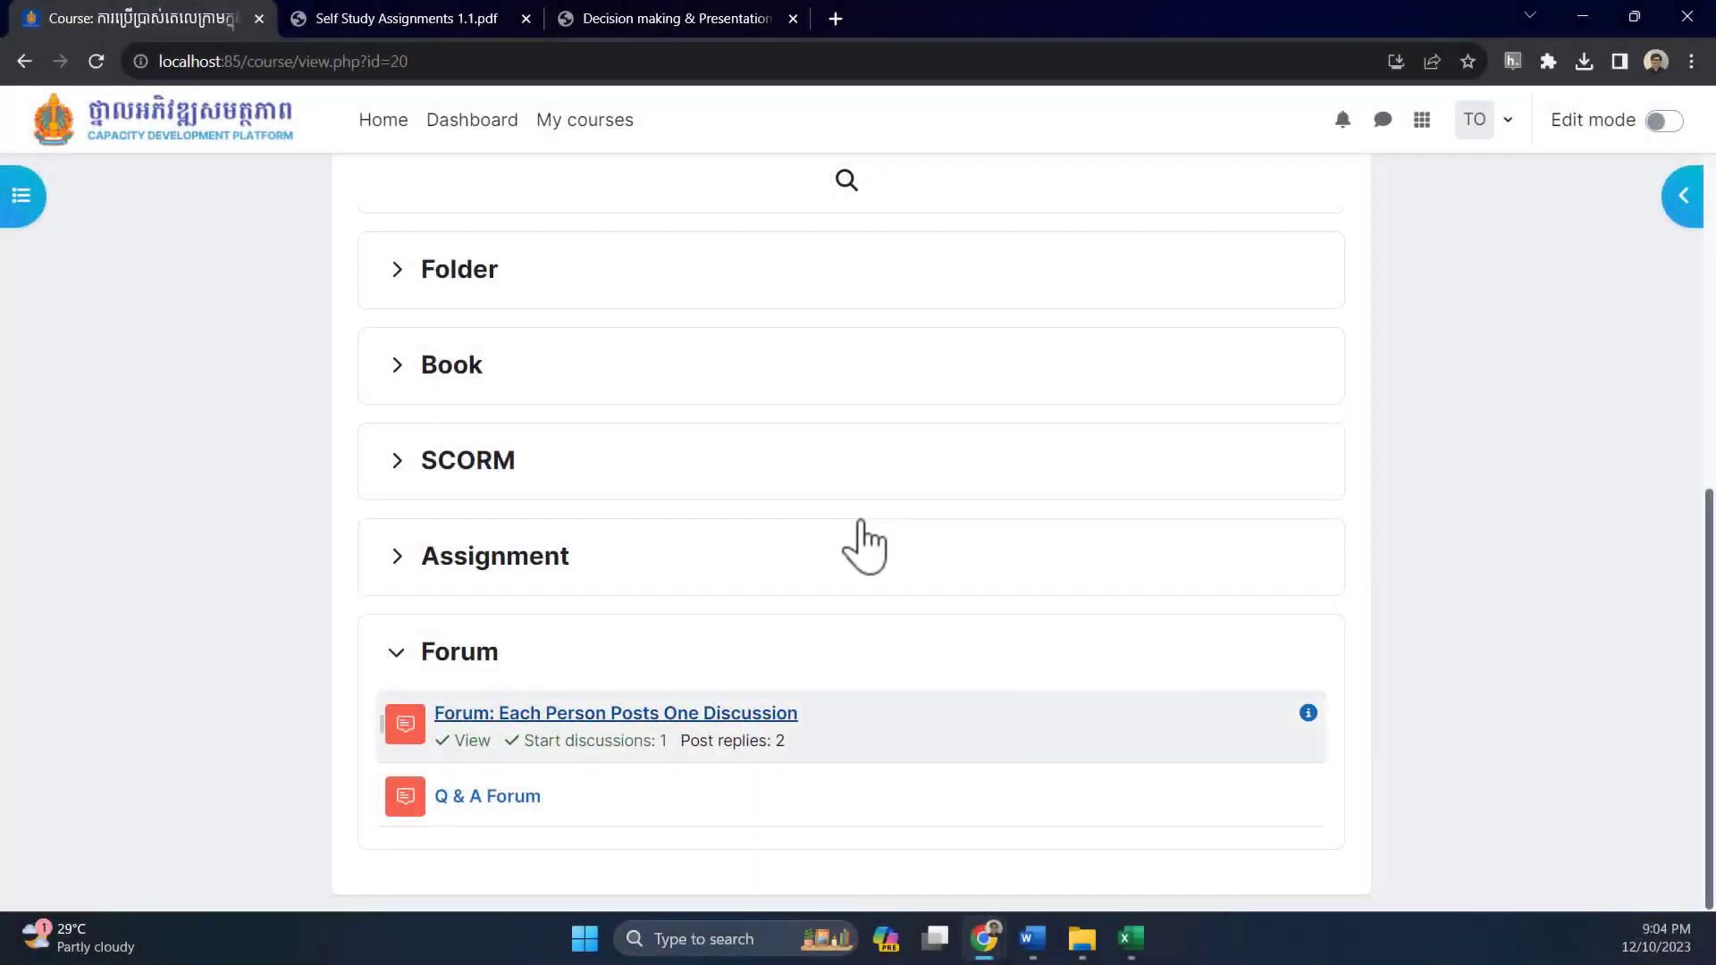
Open the Each Person Posts One Discussion forum as teacher and bring up its forum summary report
click(605, 715)
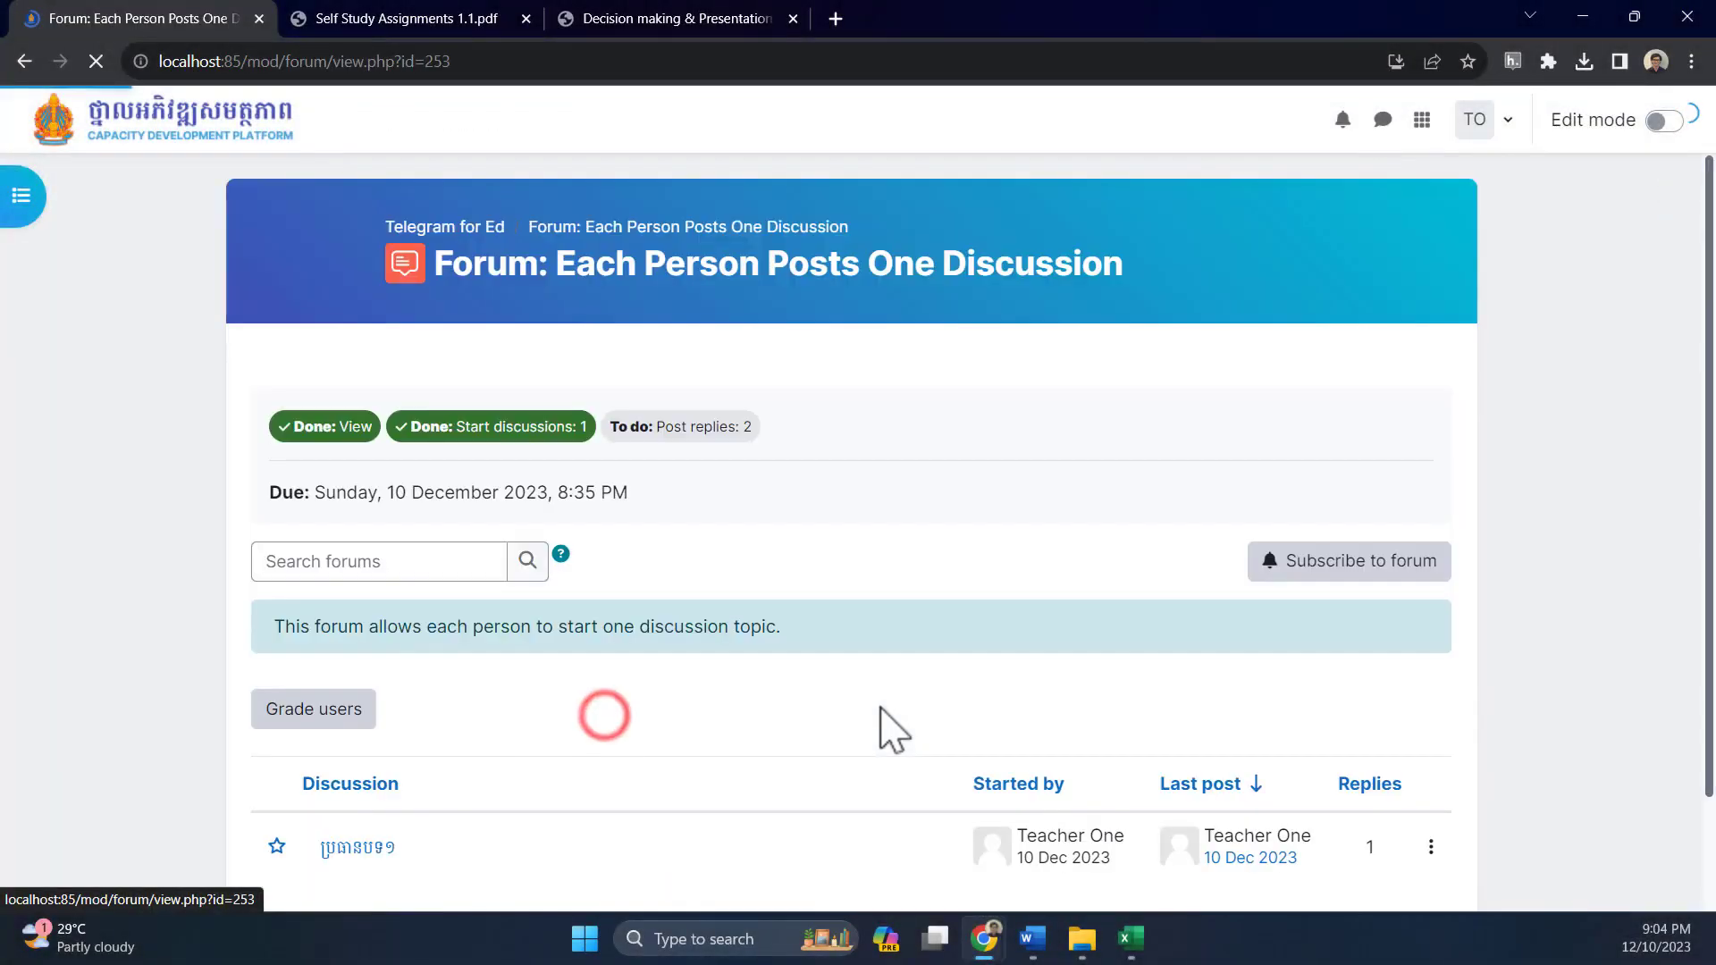
scroll(893, 729, down, 3)
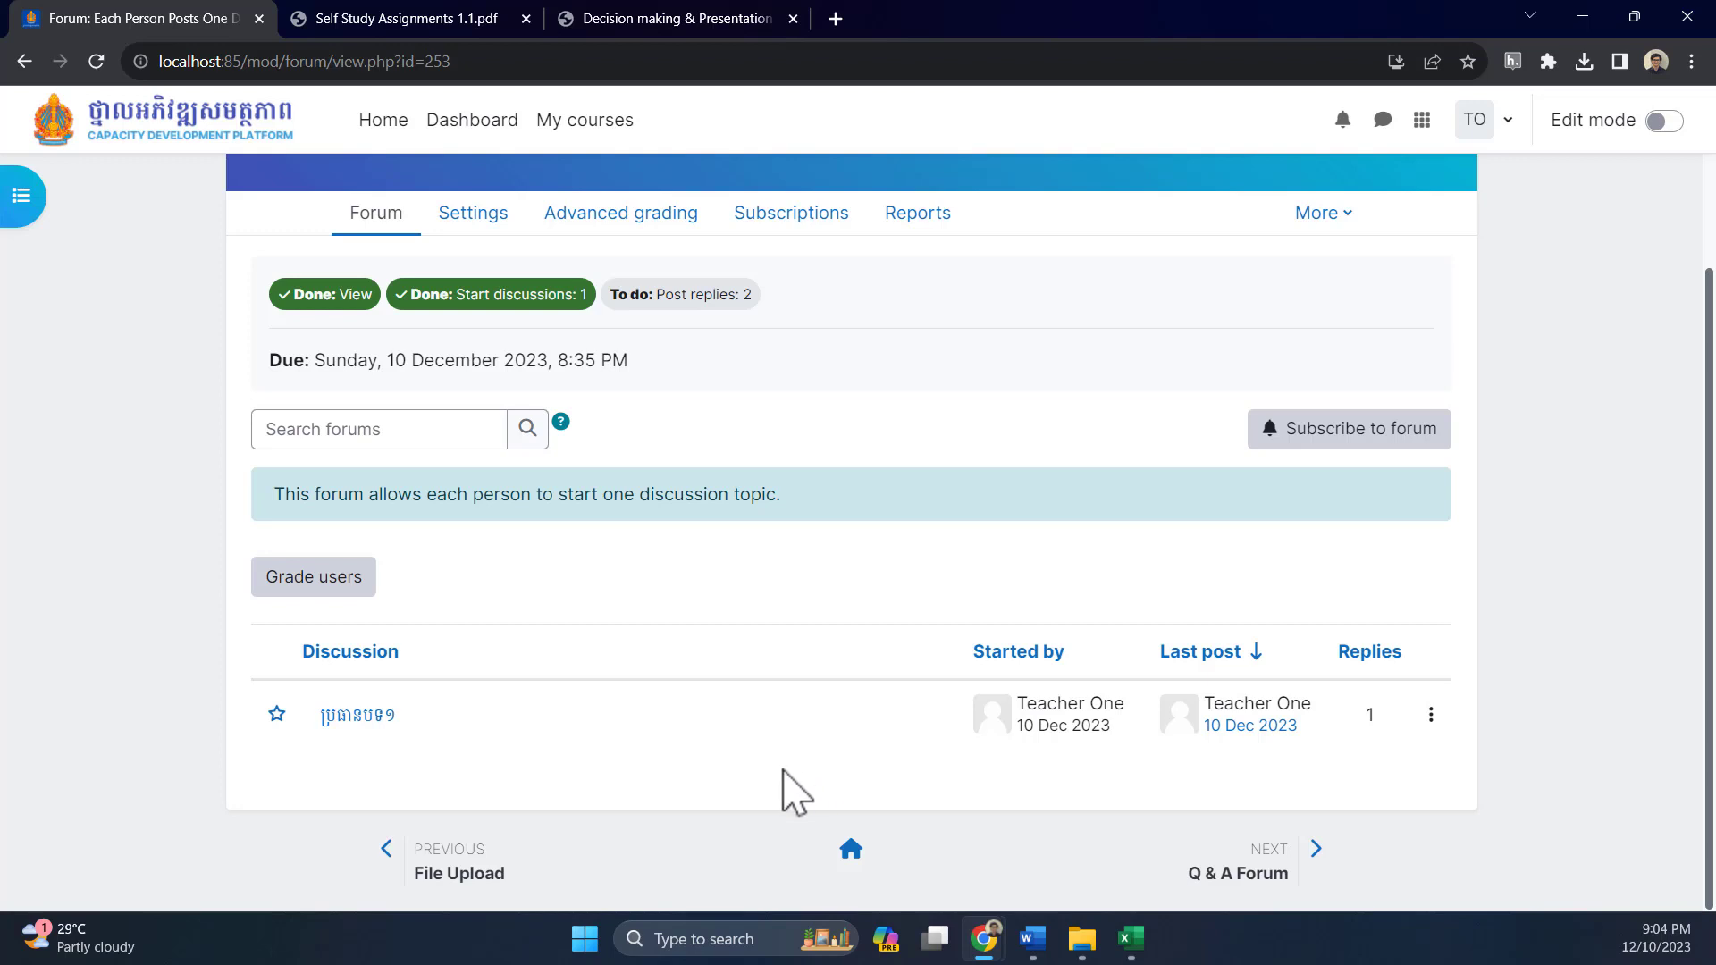
scroll(794, 791, up, 3)
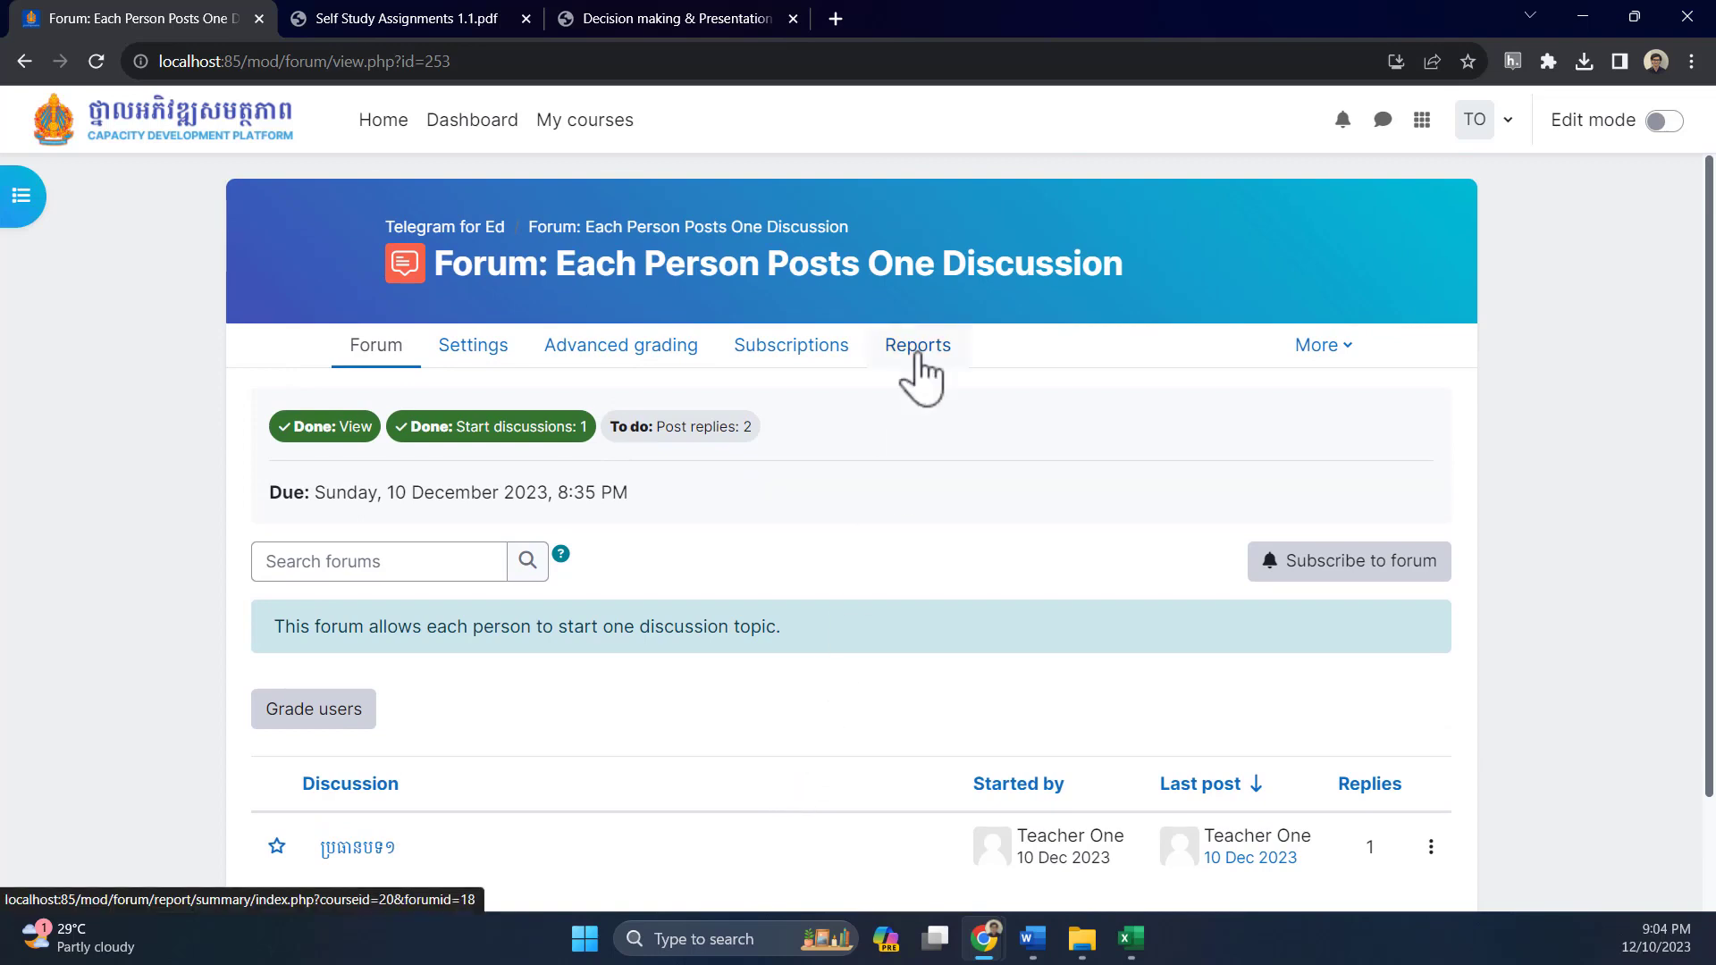
click(918, 347)
scroll(804, 420, down, 2)
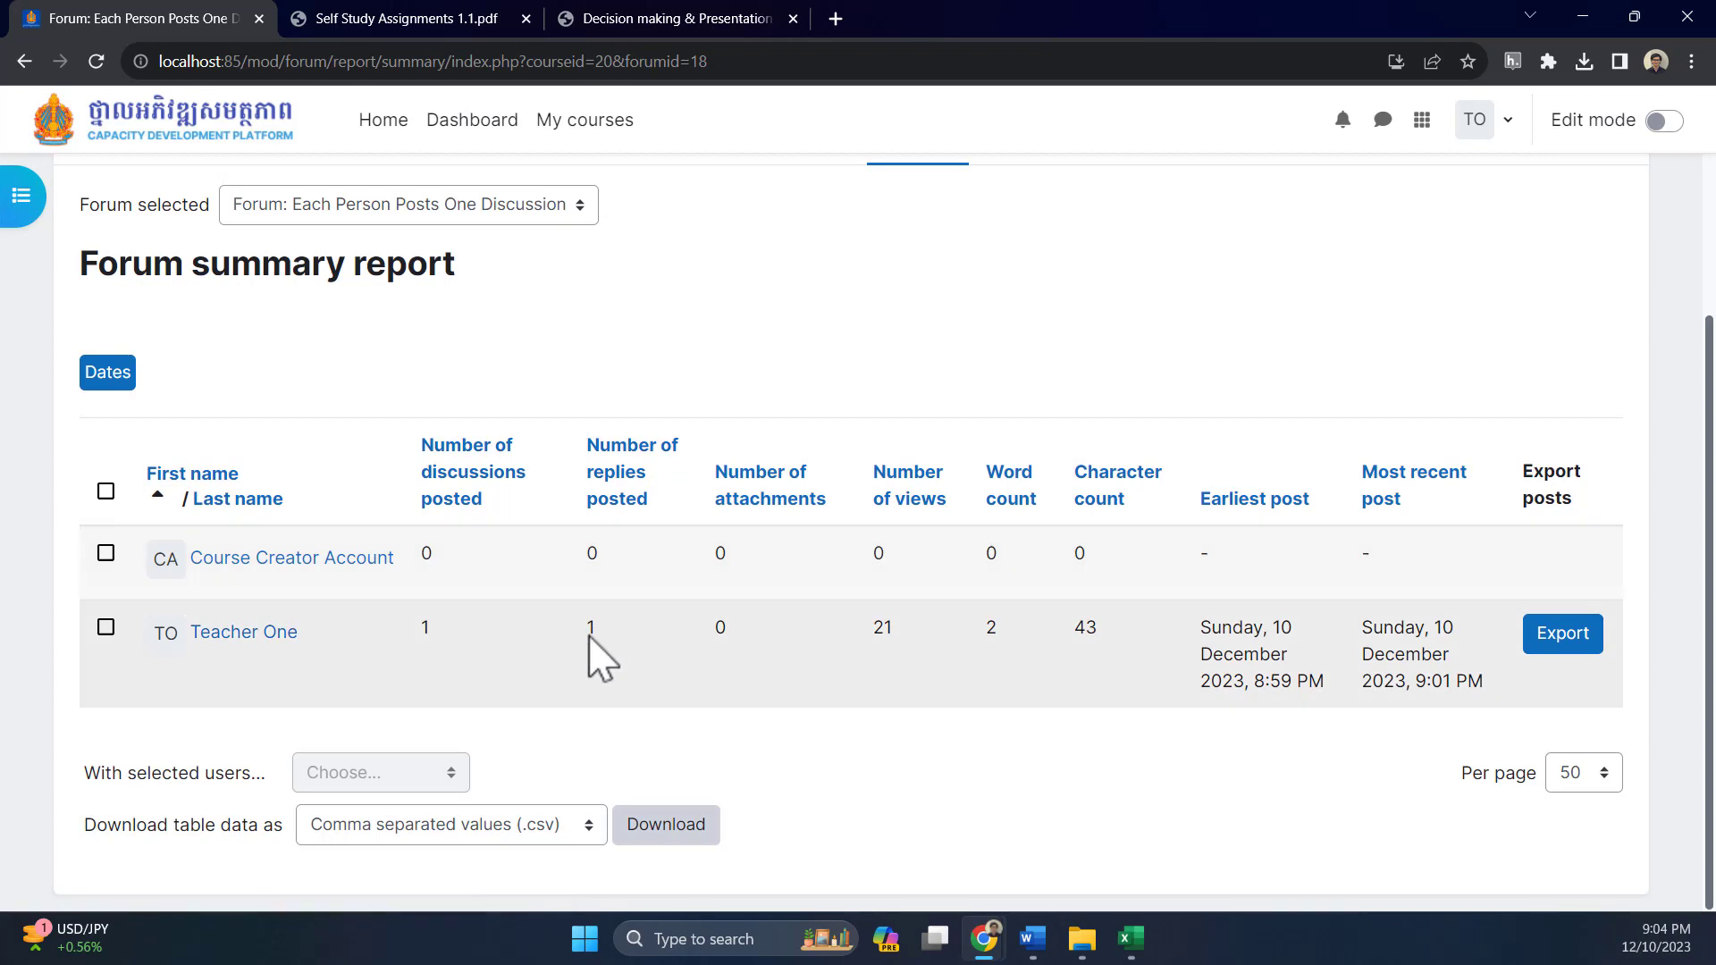
Examine the posting participant's replies, views, word and character counts, and most recent post date in the forum summary report
double_click(591, 630)
double_click(880, 628)
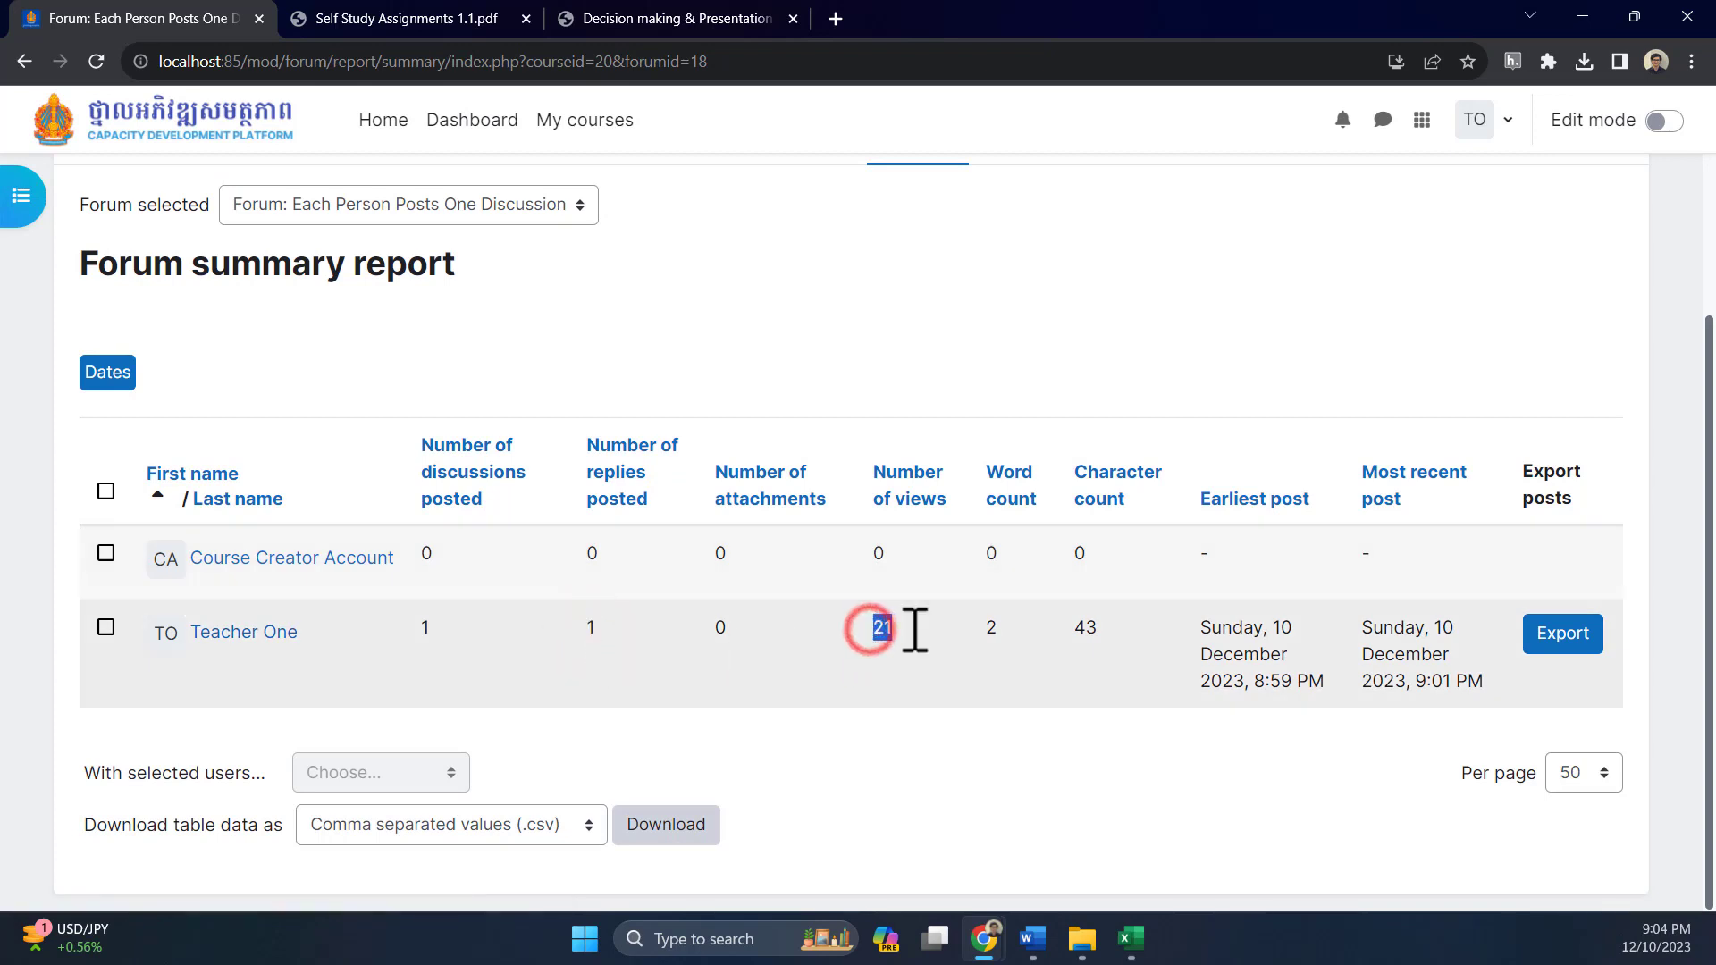
double_click(992, 631)
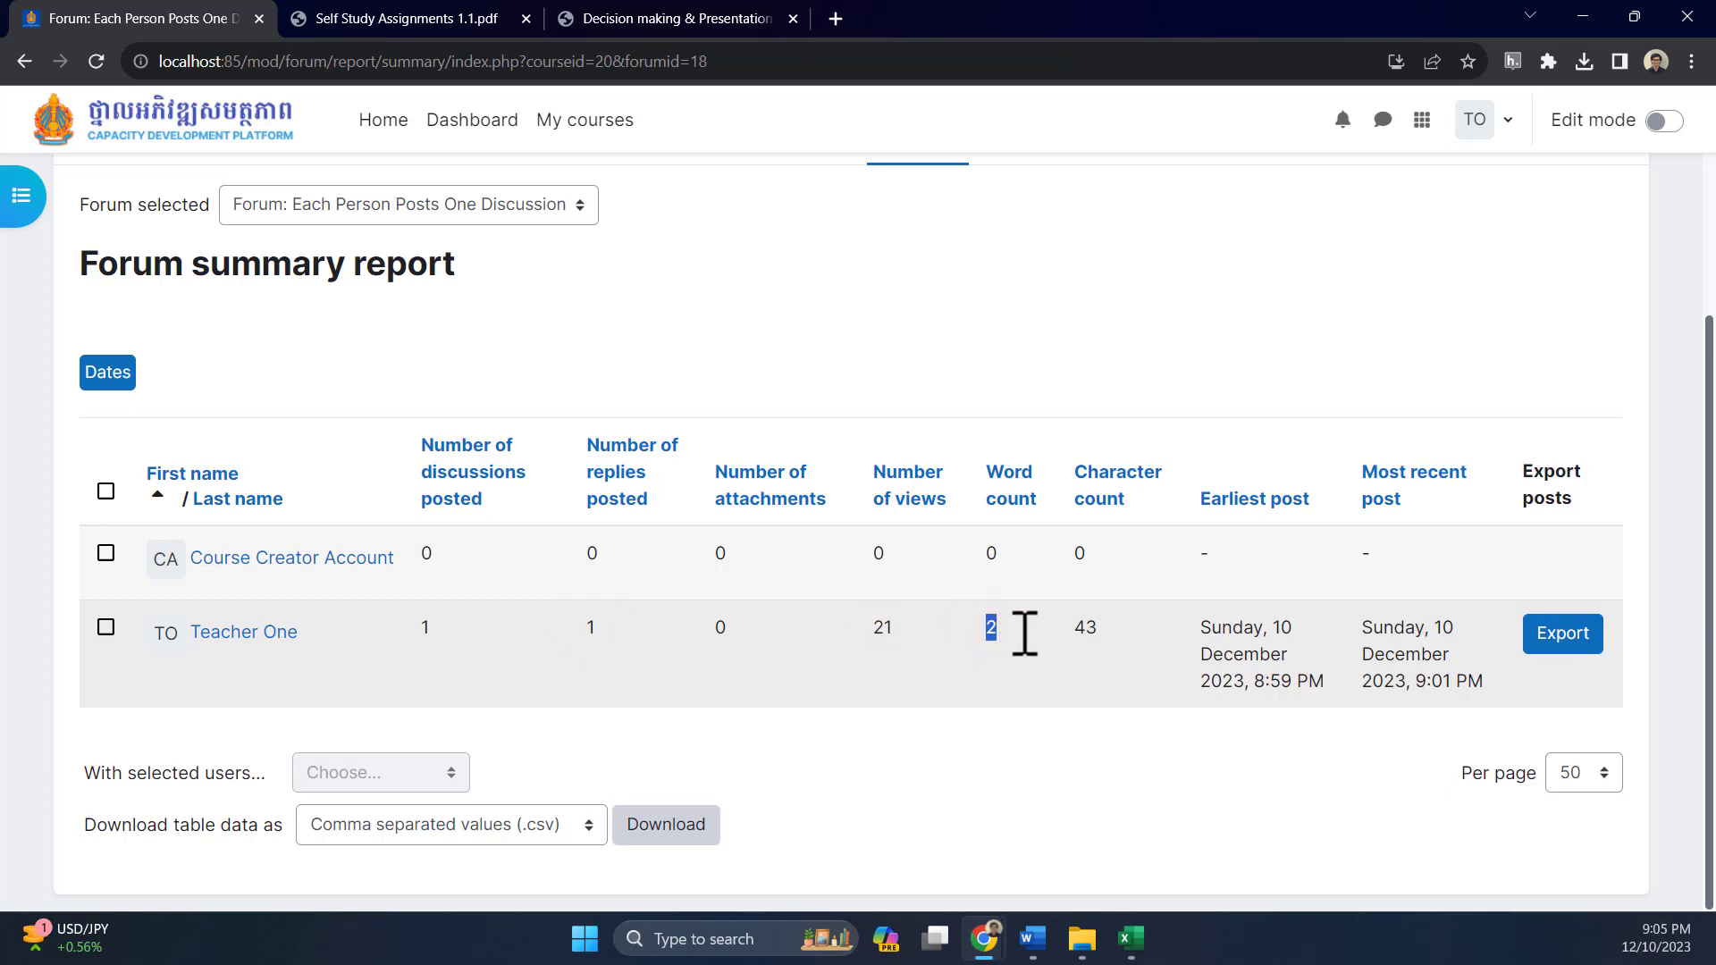
double_click(1083, 628)
click(1117, 666)
drag(1203, 628, 1486, 694)
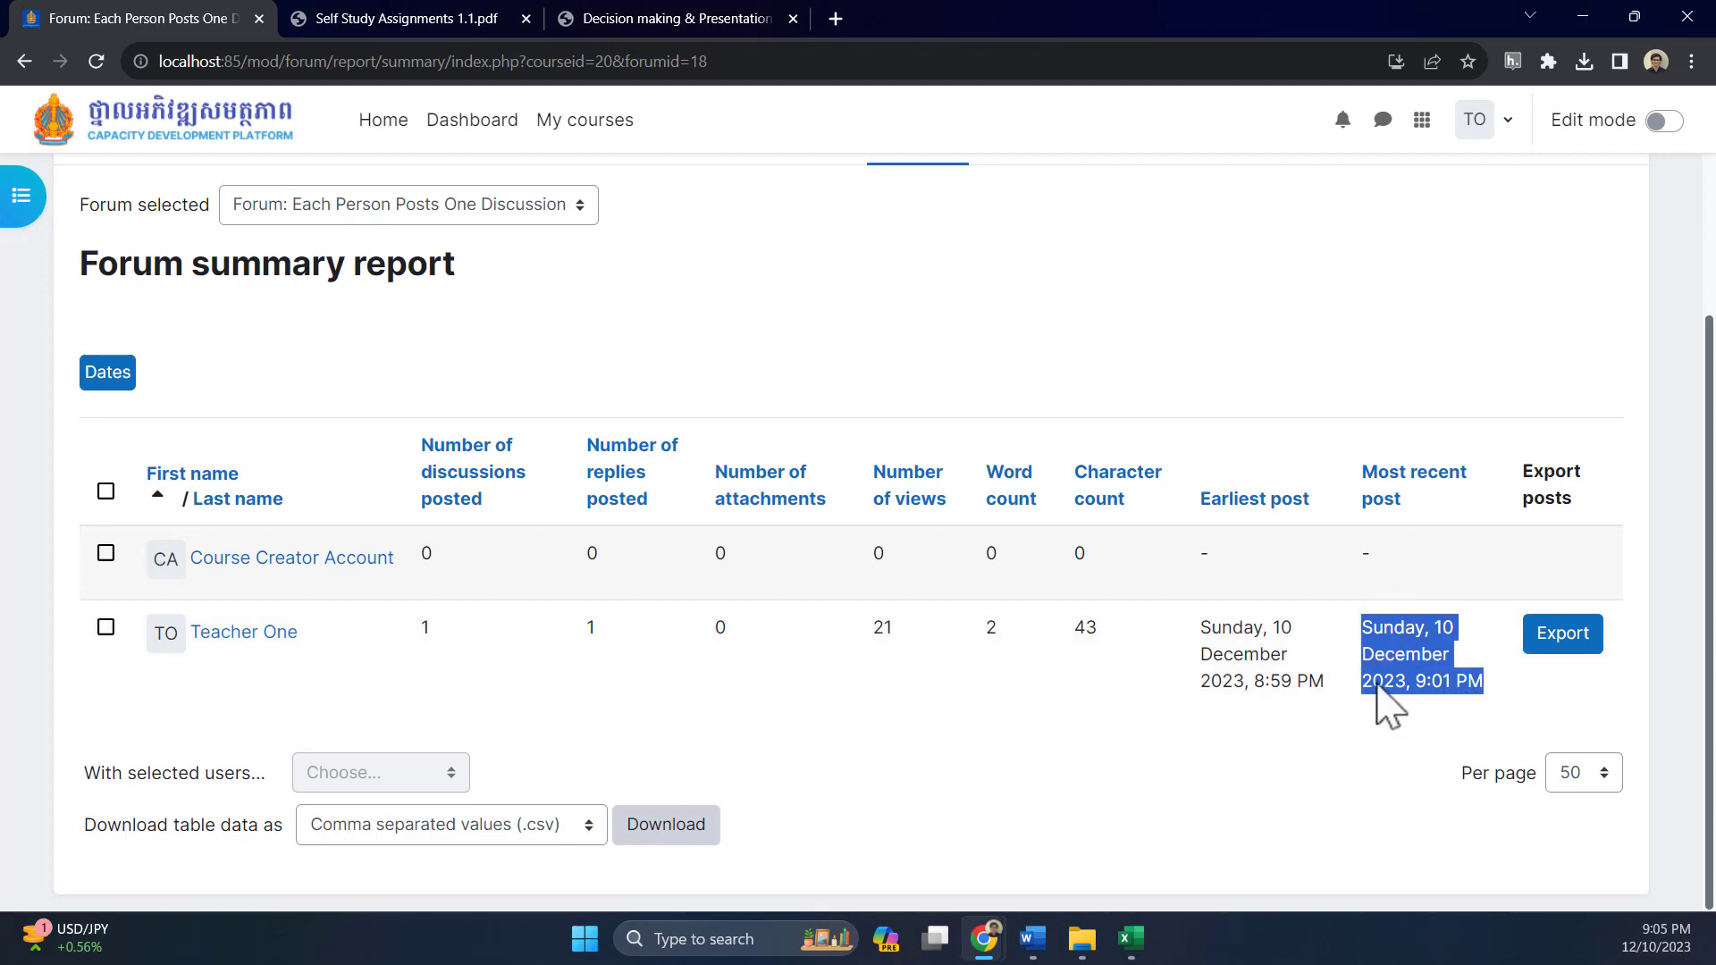
click(1064, 675)
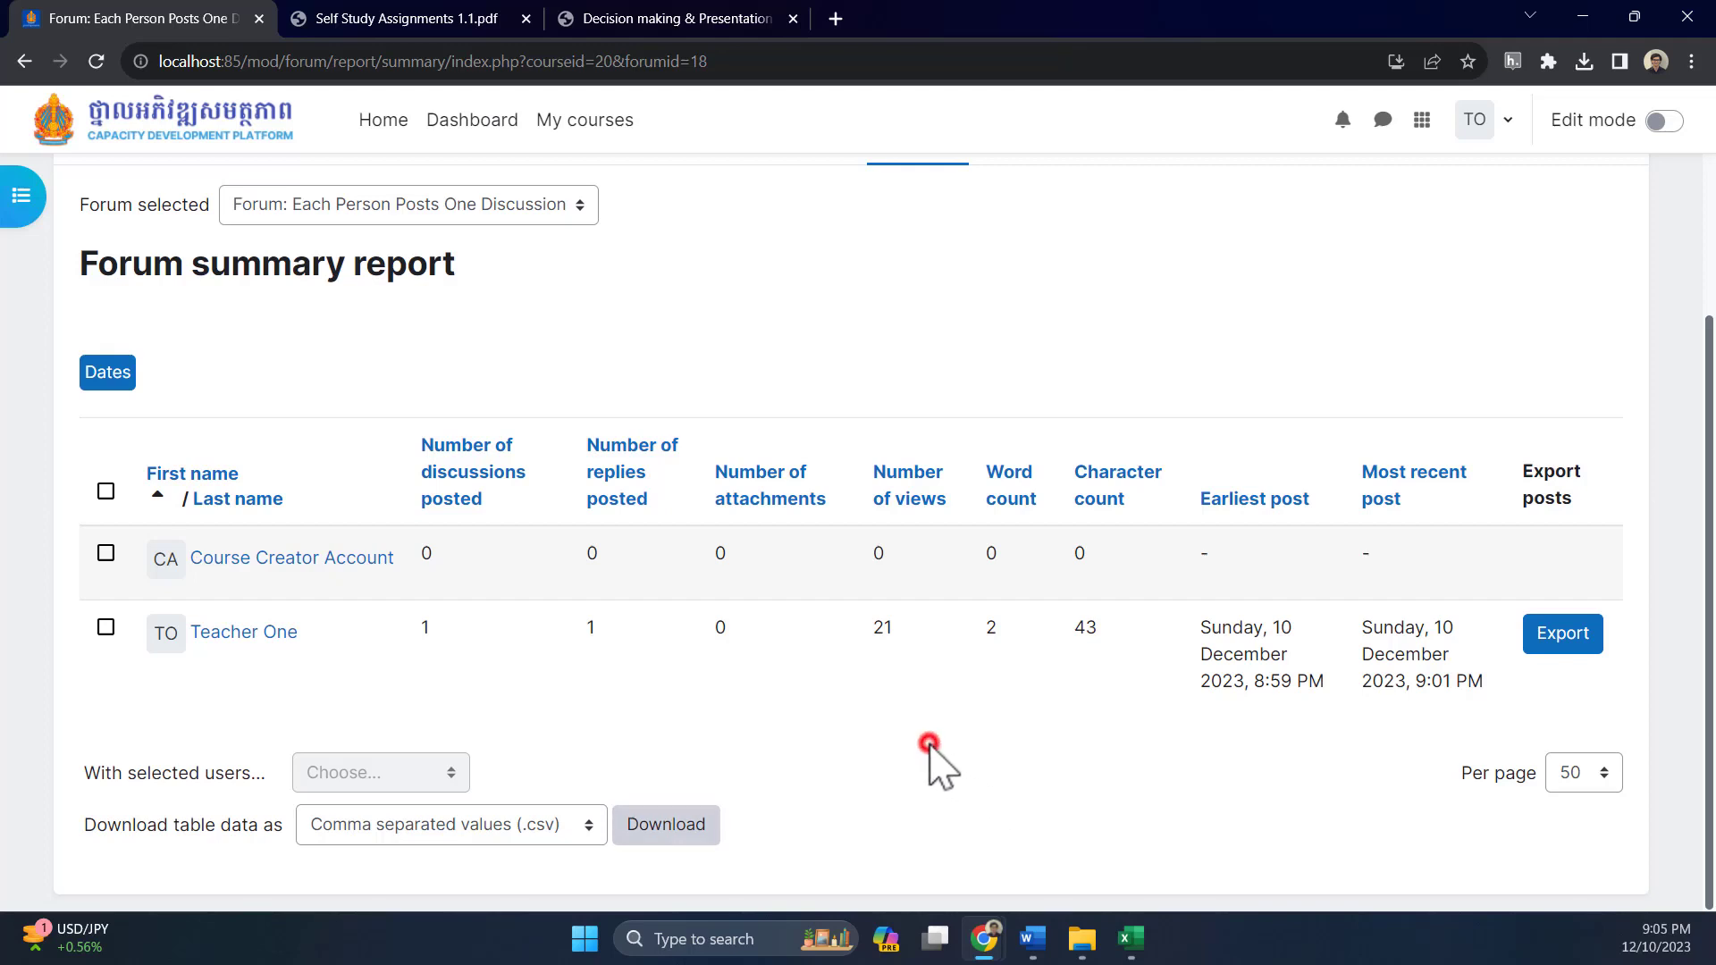
scroll(930, 760, up, 3)
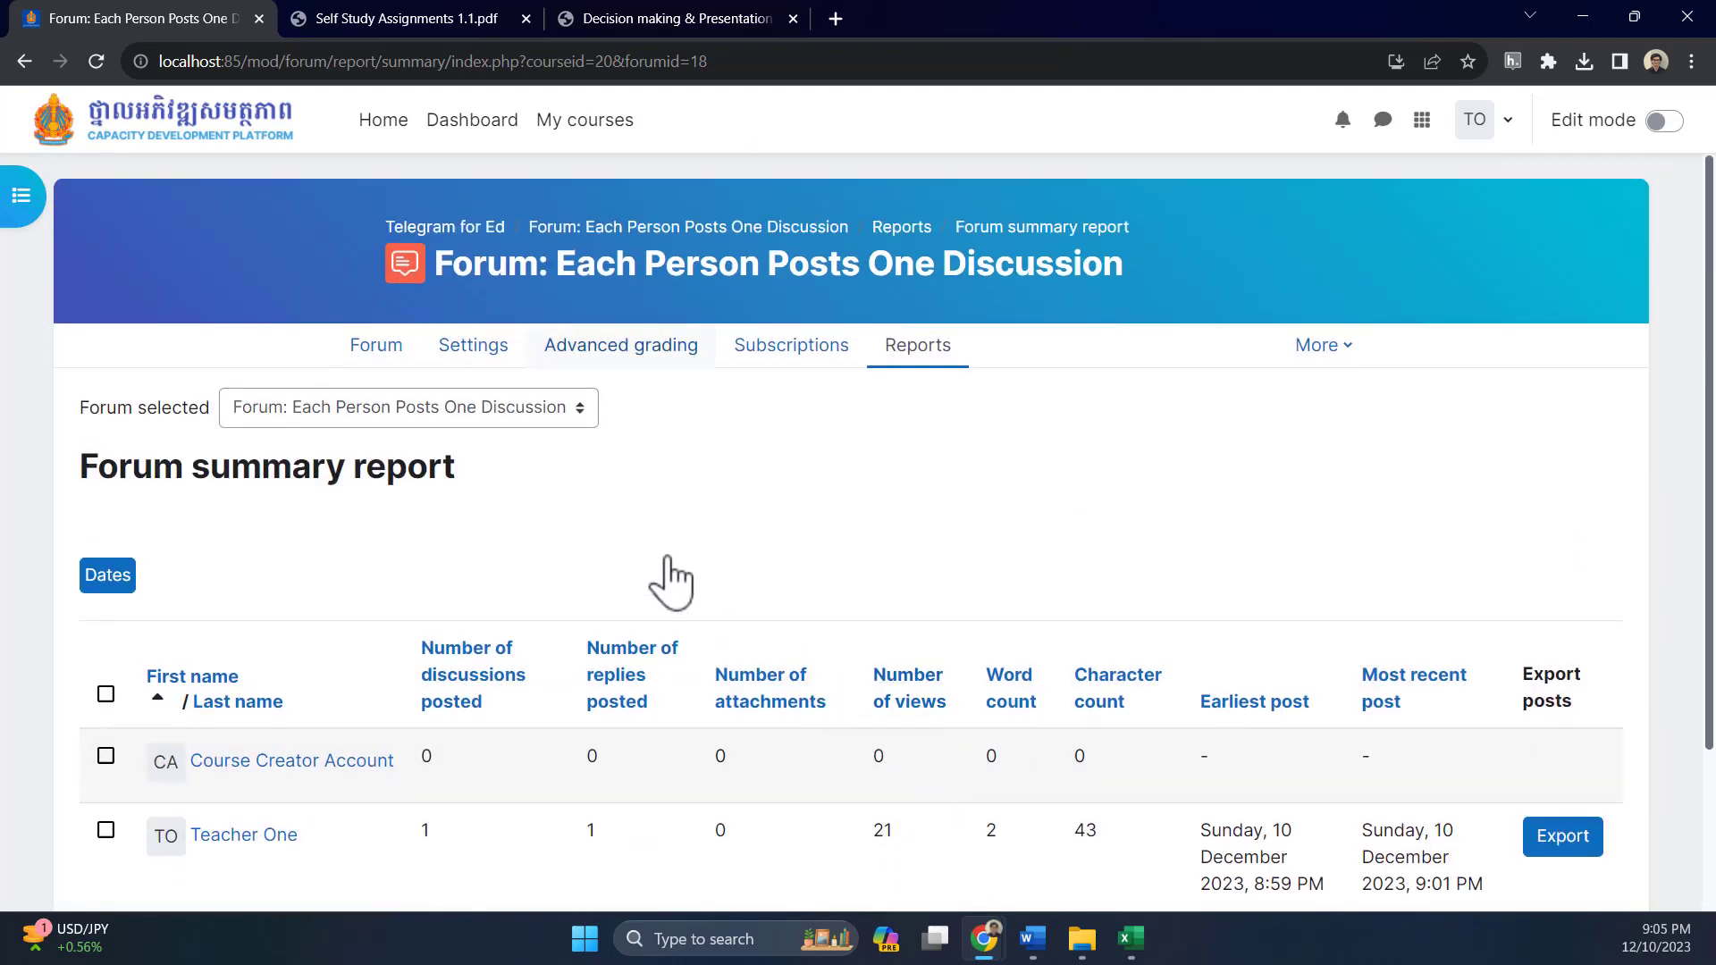
Go back to the forum's discussion page and open user grading at the first participant
click(371, 345)
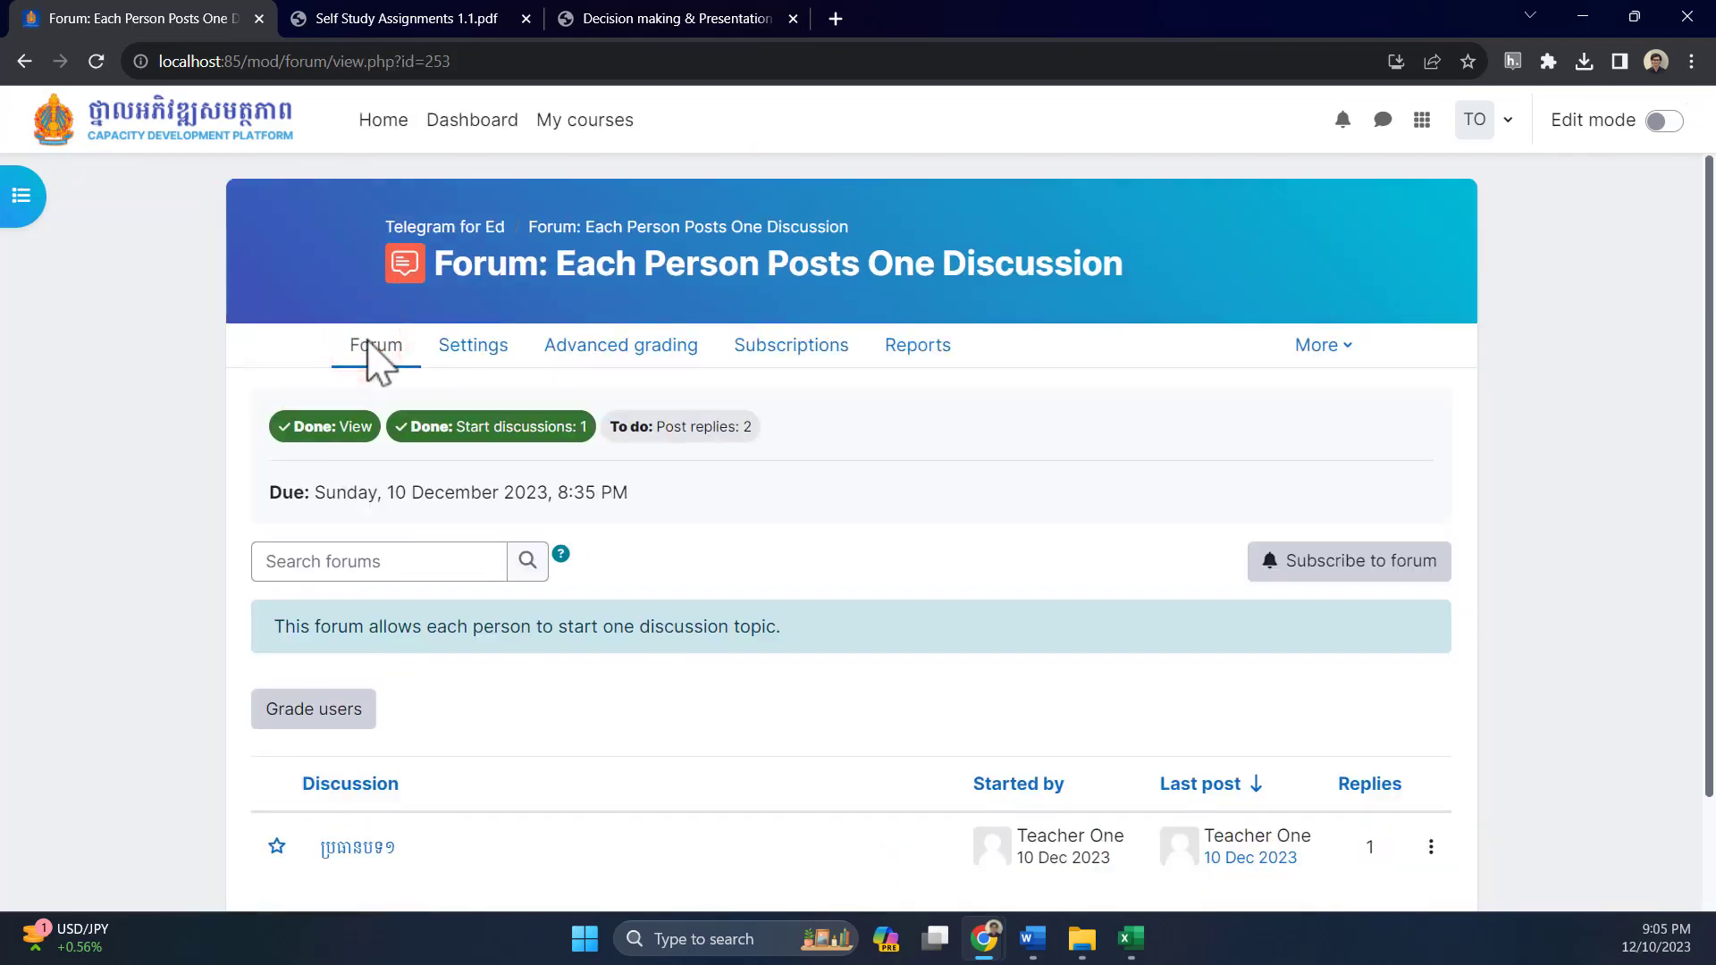
scroll(376, 358, down, 2)
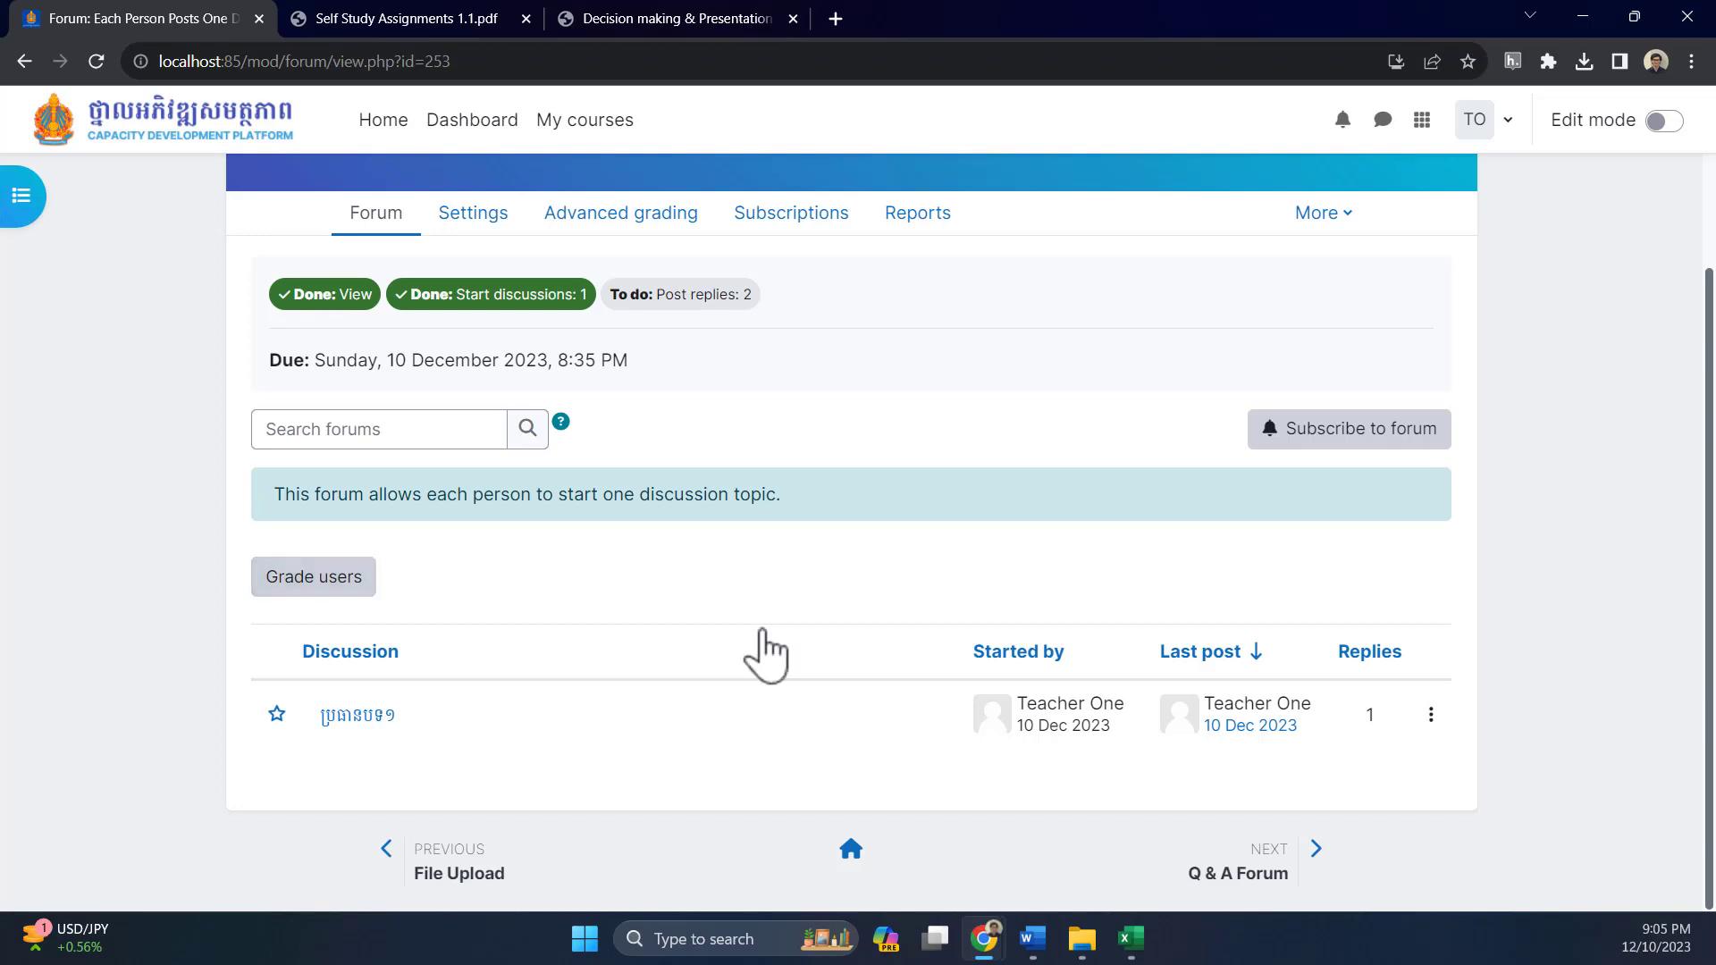
click(309, 574)
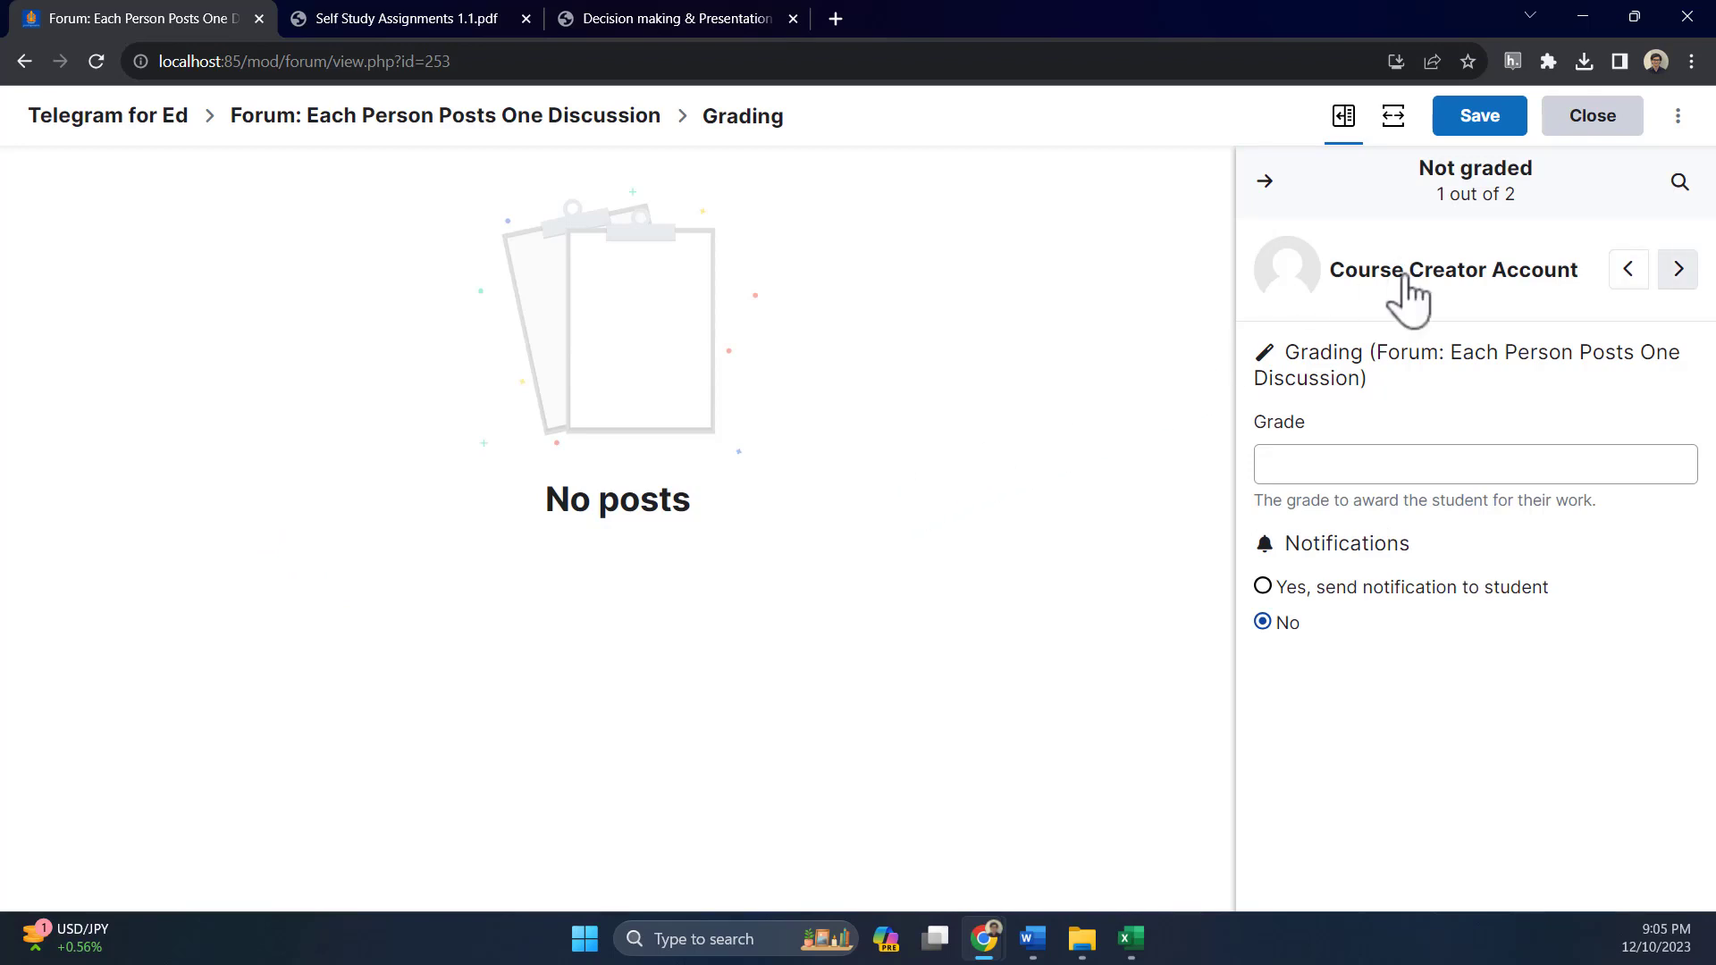
drag(1375, 270, 1587, 286)
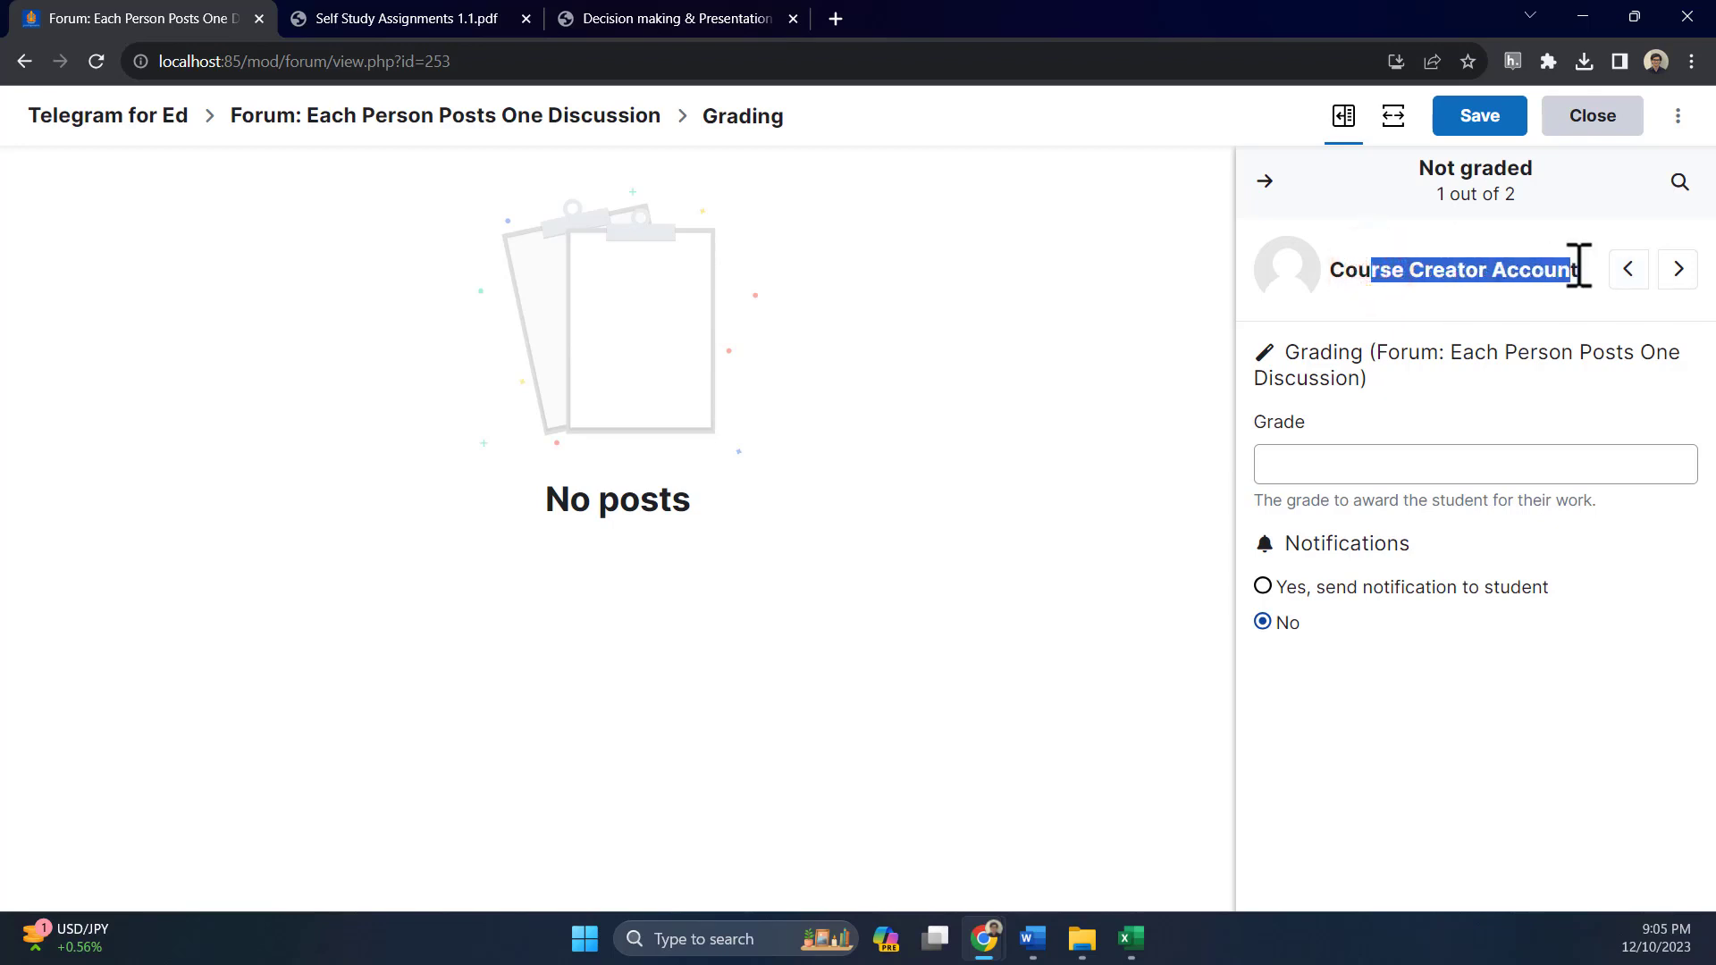
Move to the second participant in grading and review their discussion post and reply
click(1677, 273)
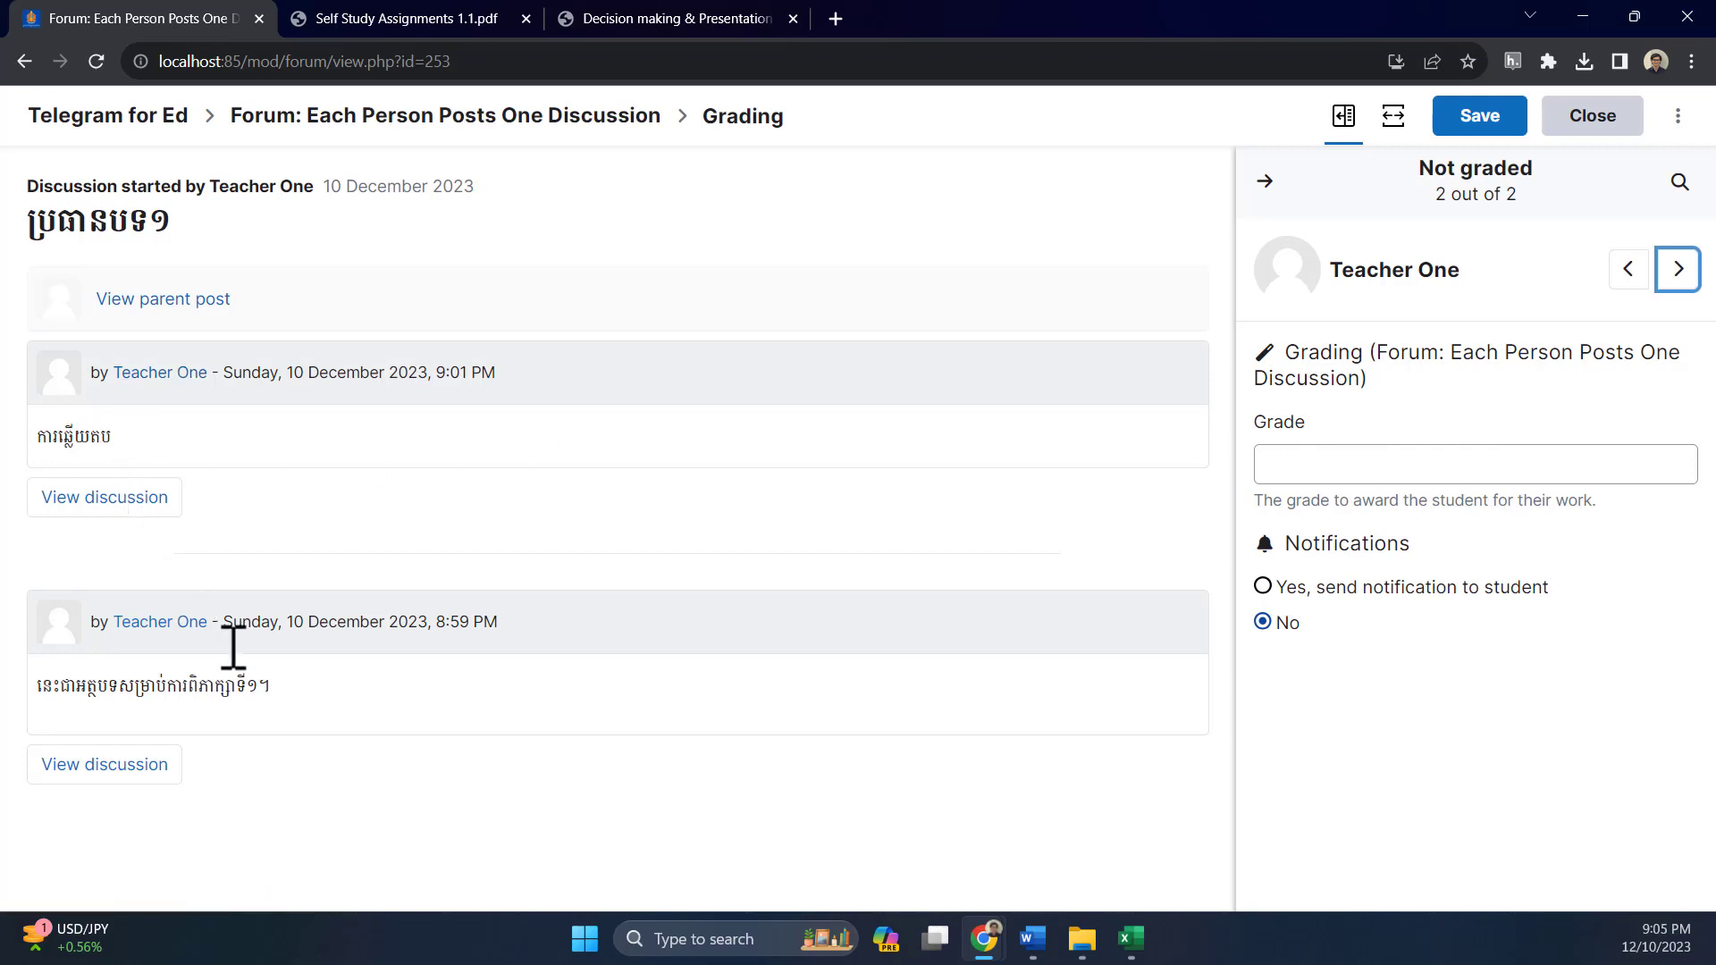
drag(258, 687, 18, 701)
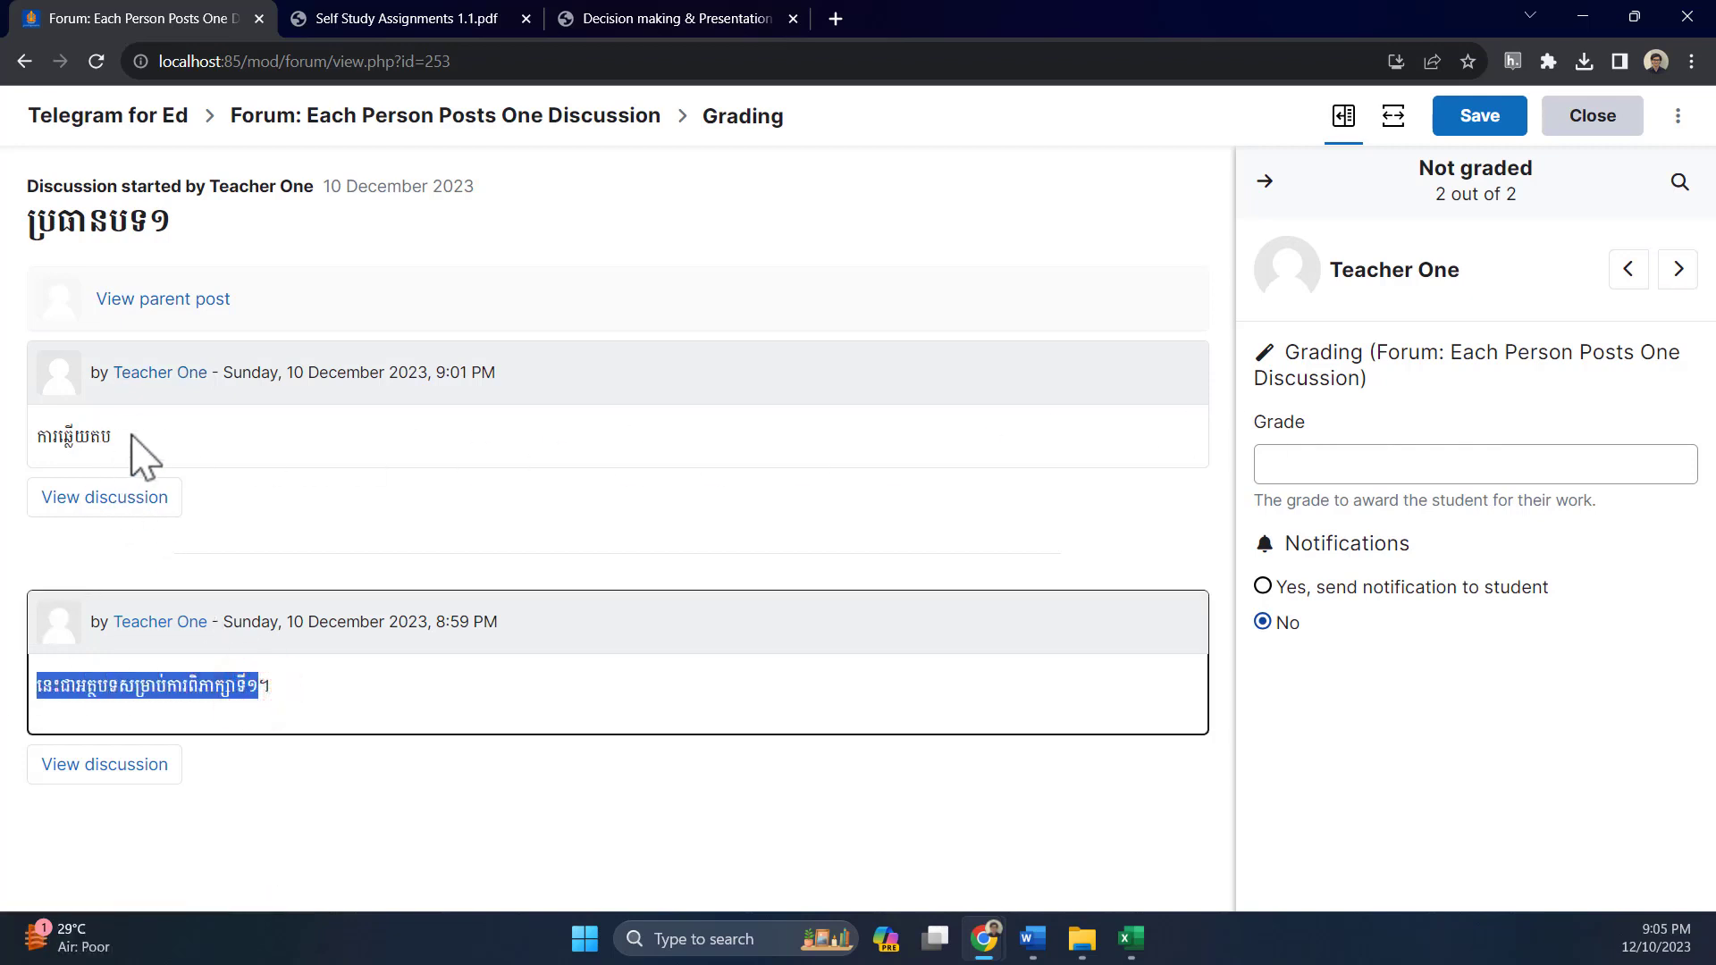
drag(131, 434, 36, 436)
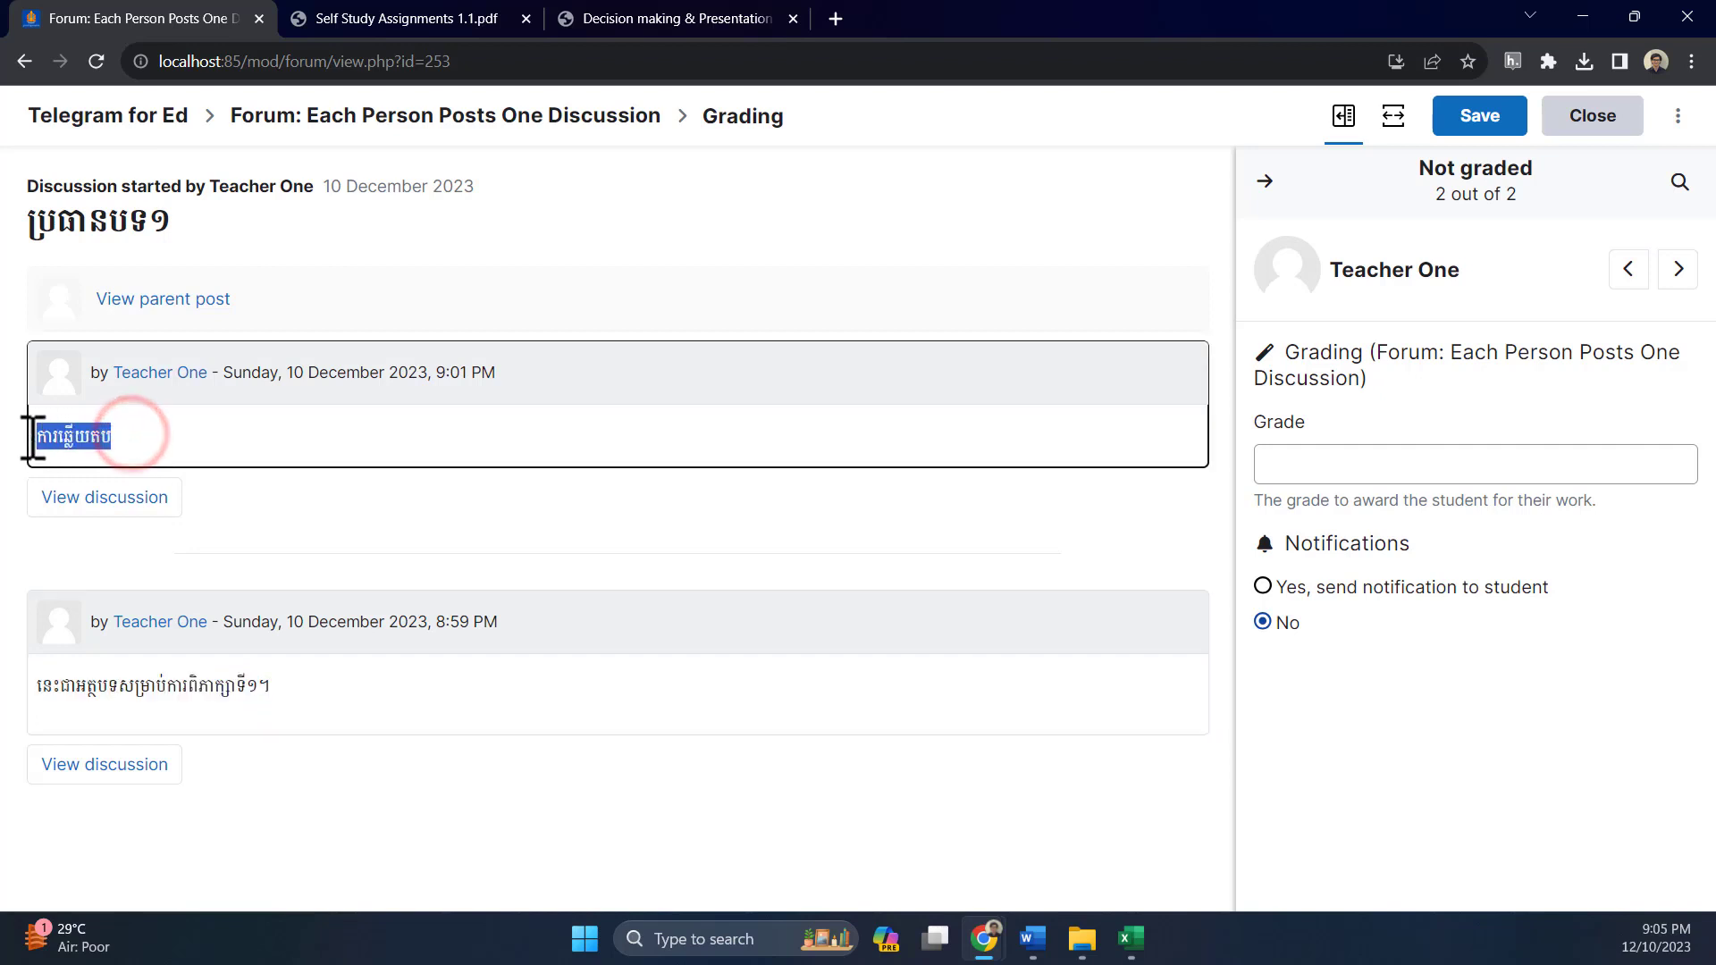
click(362, 528)
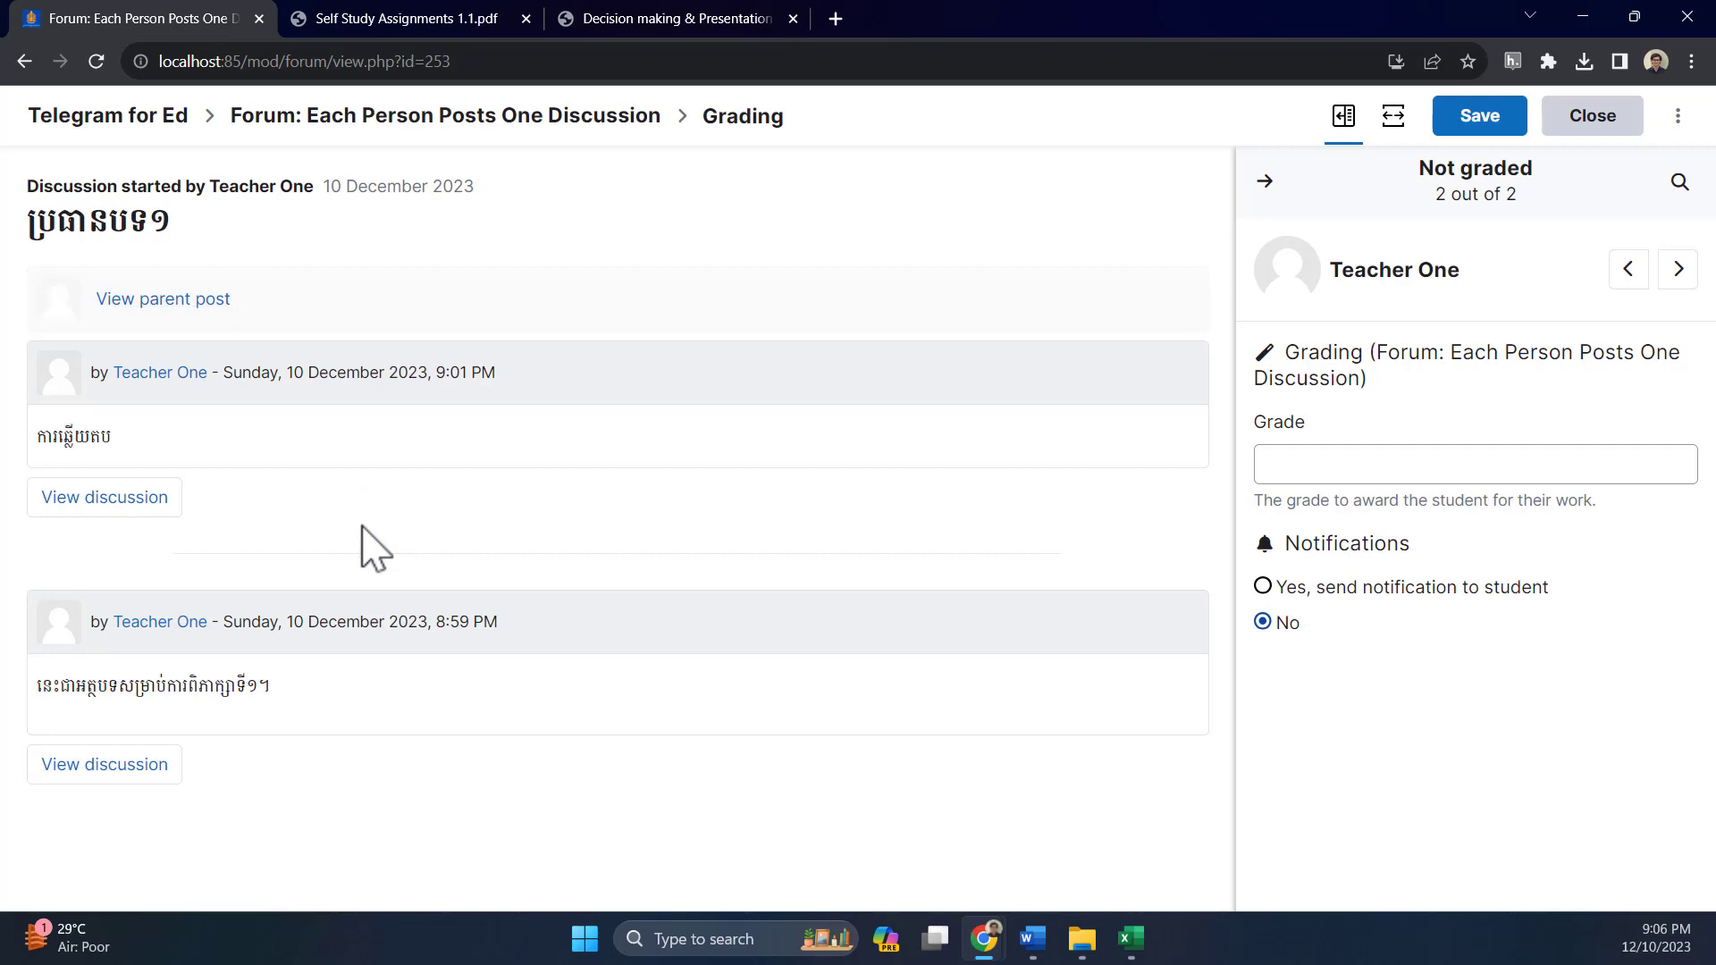
Grade the second participant 80 with a notification to the student, save it, and close grading to return to the course
click(1315, 470)
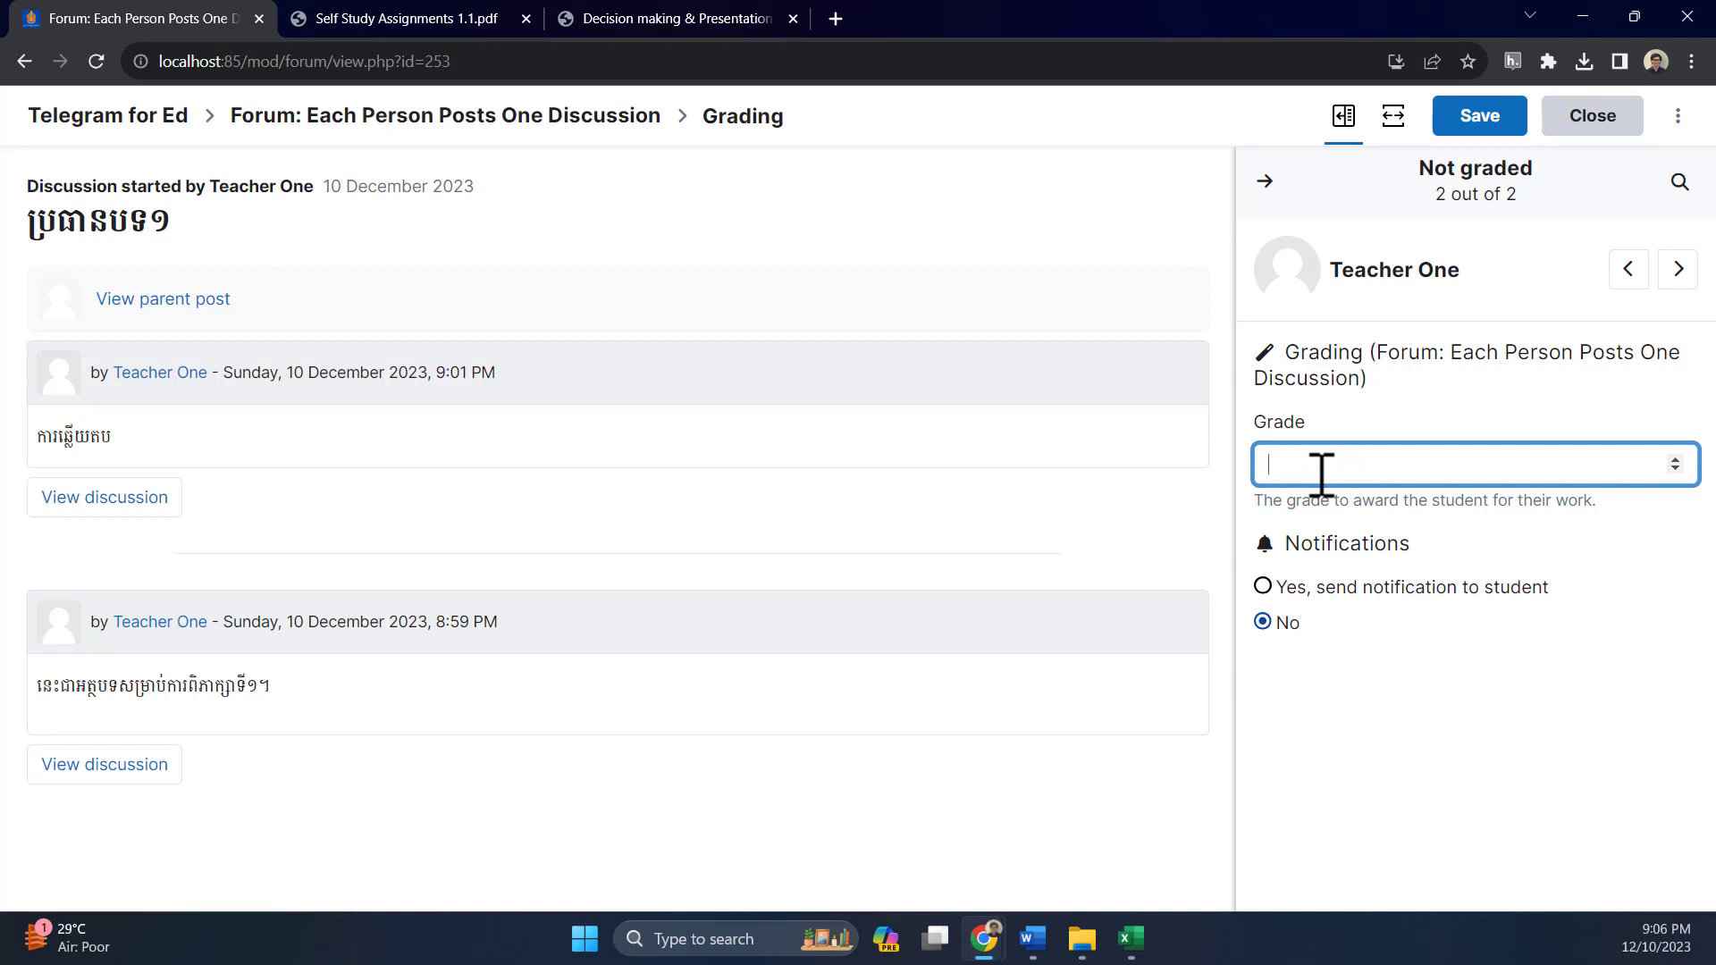
text(80)
click(1341, 590)
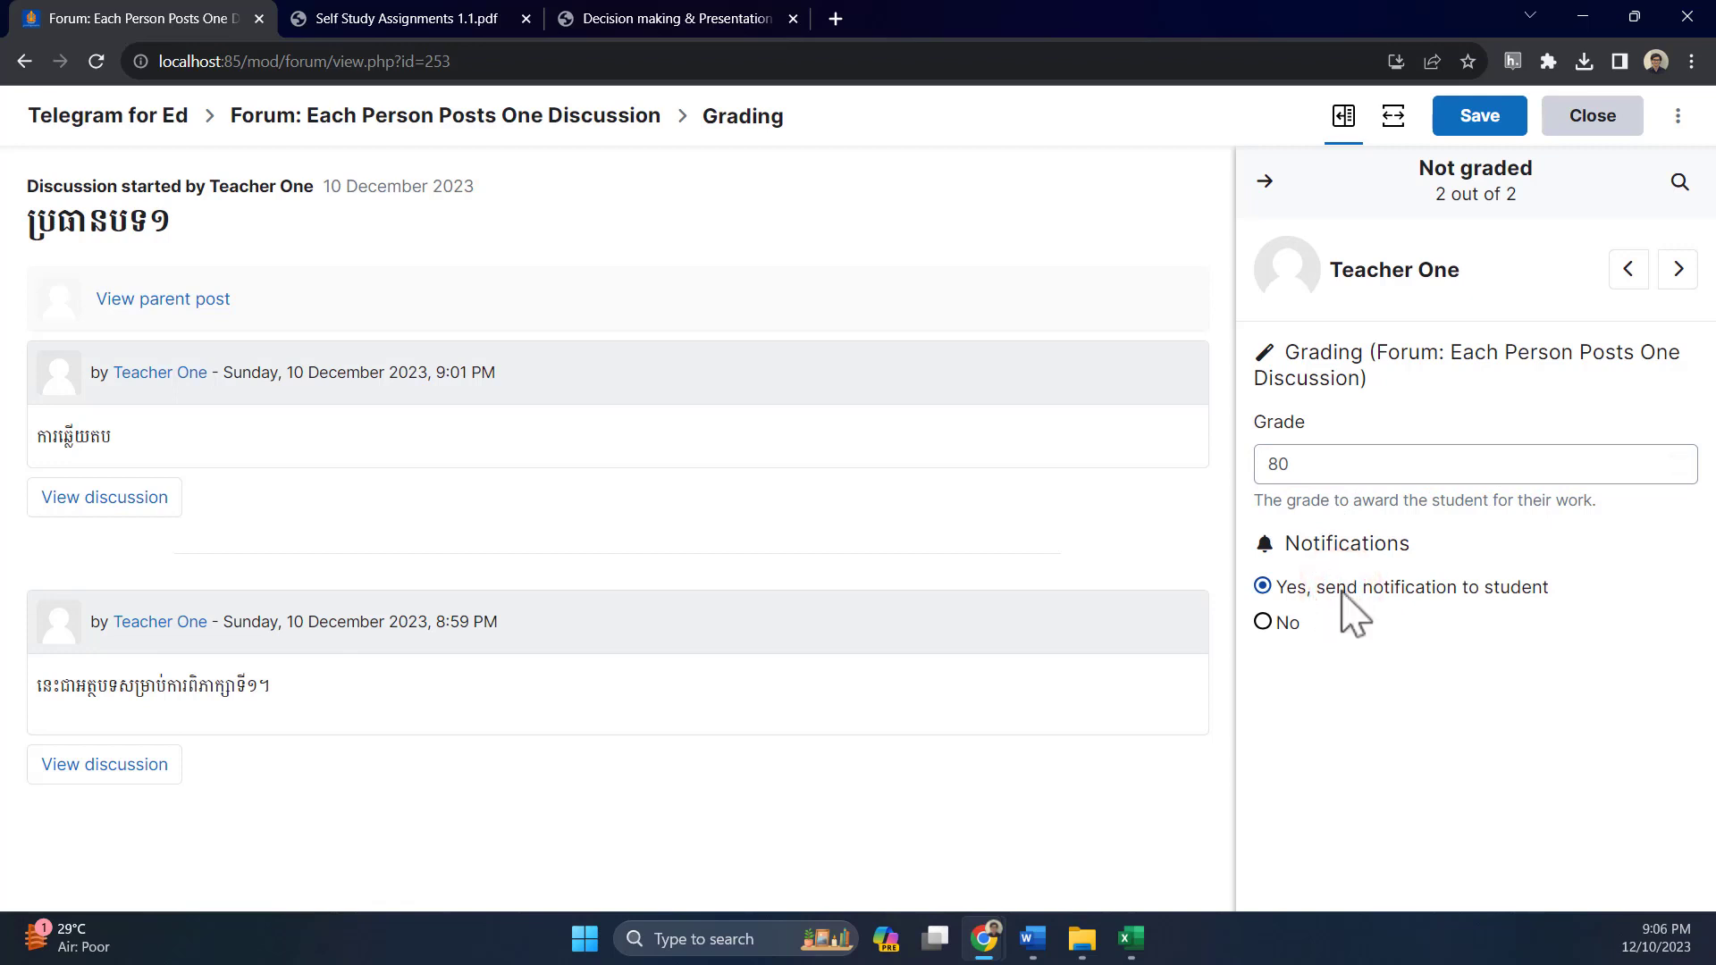
click(1484, 132)
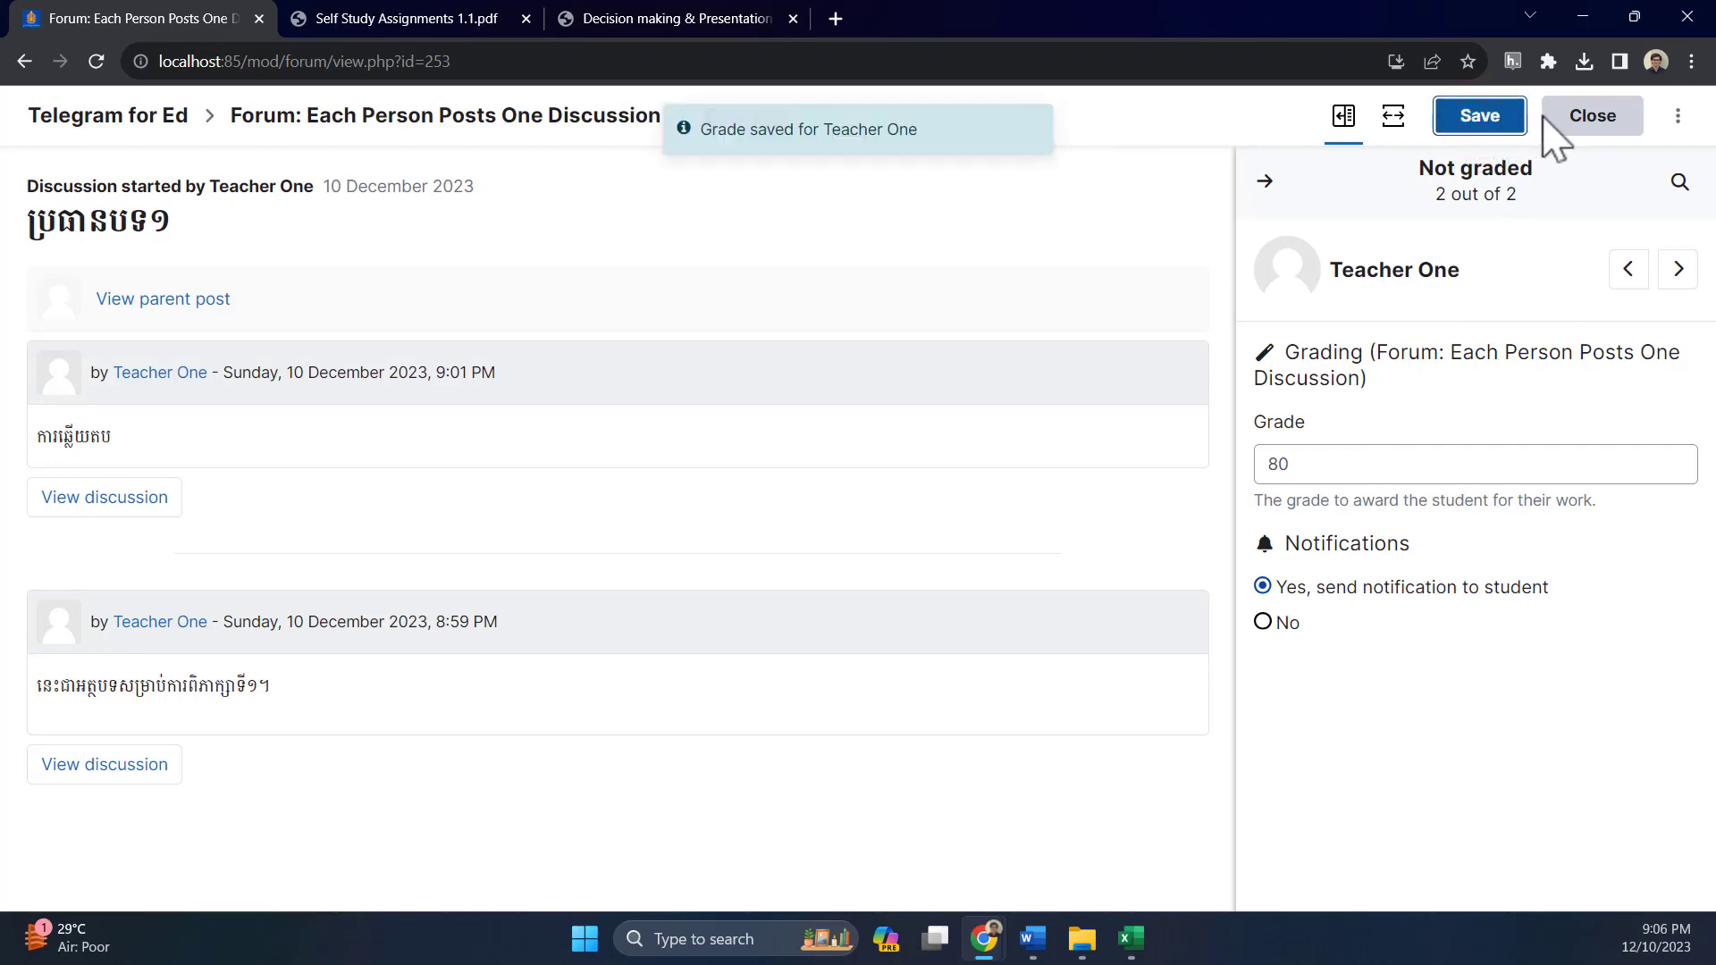
click(1584, 125)
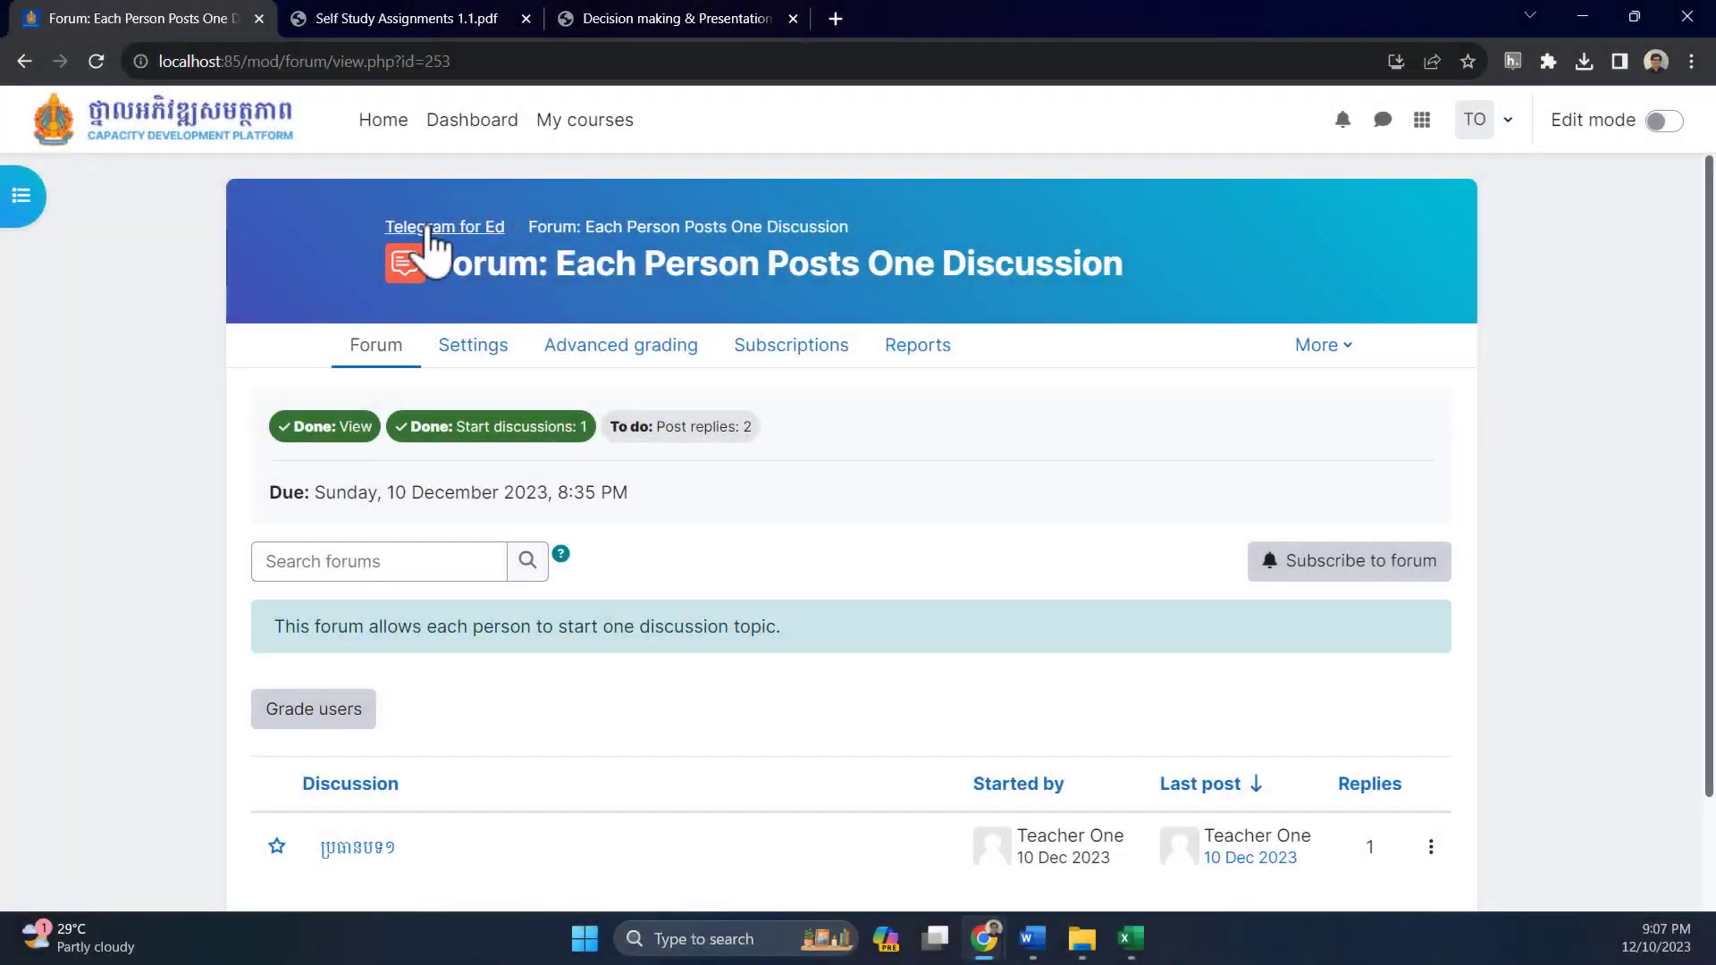
click(428, 230)
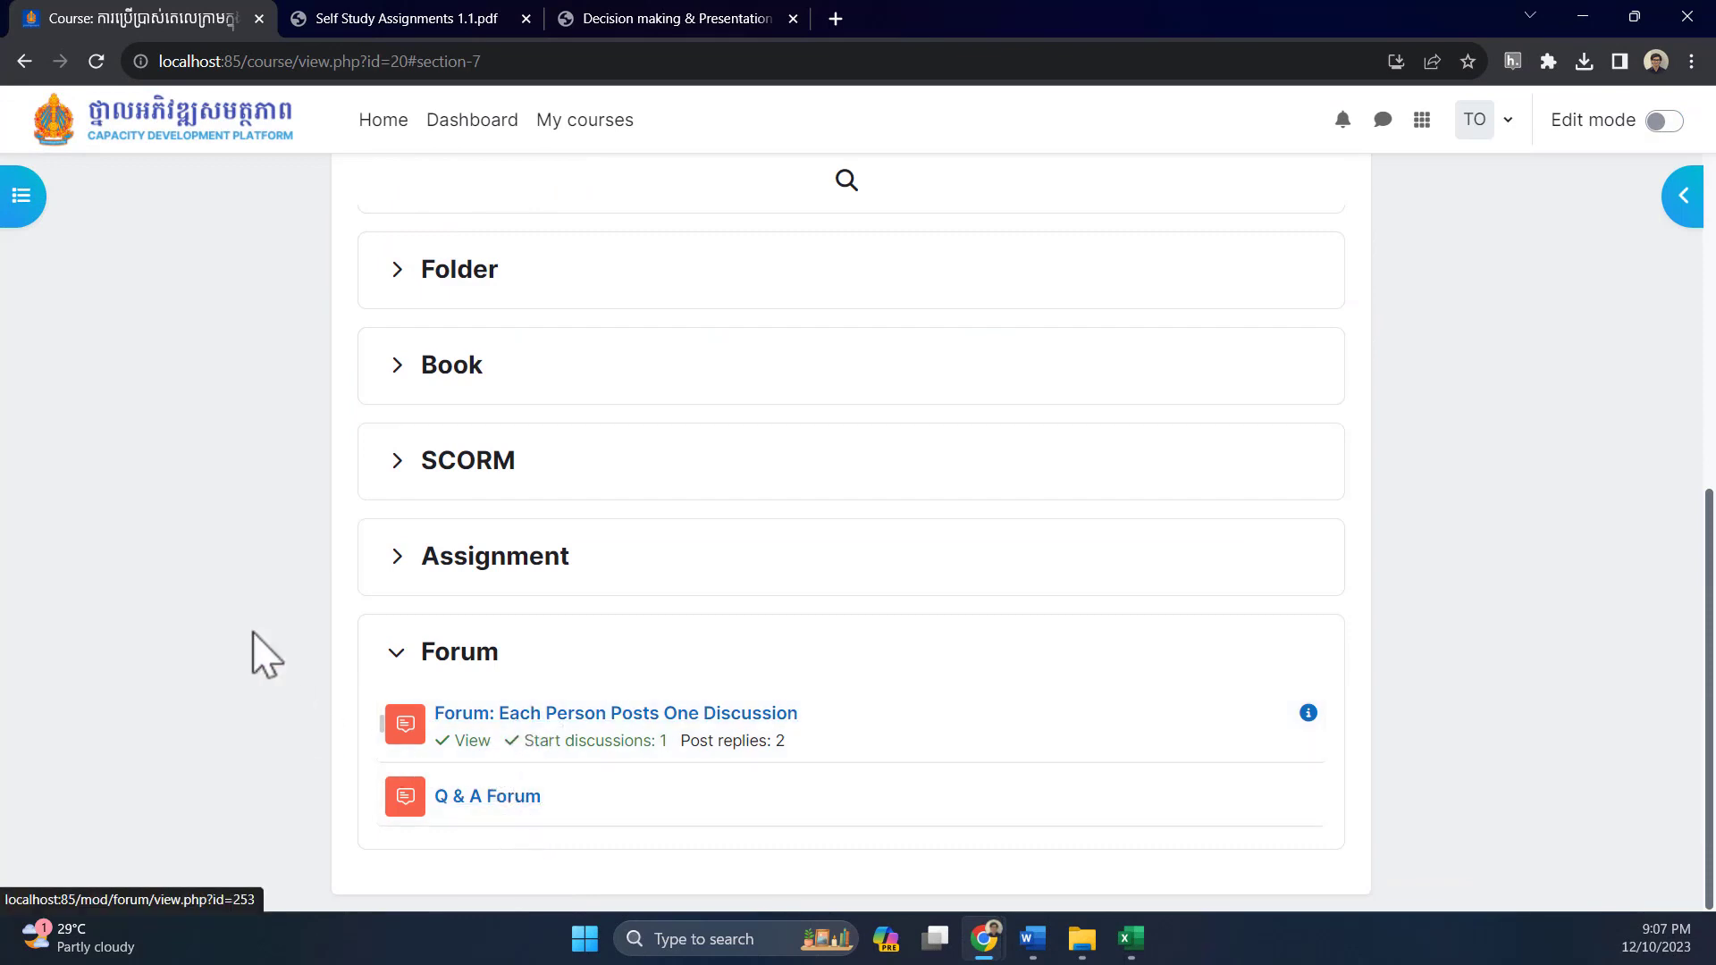
Turn on course editing and start adding a new Forum activity to the Forum section
click(249, 489)
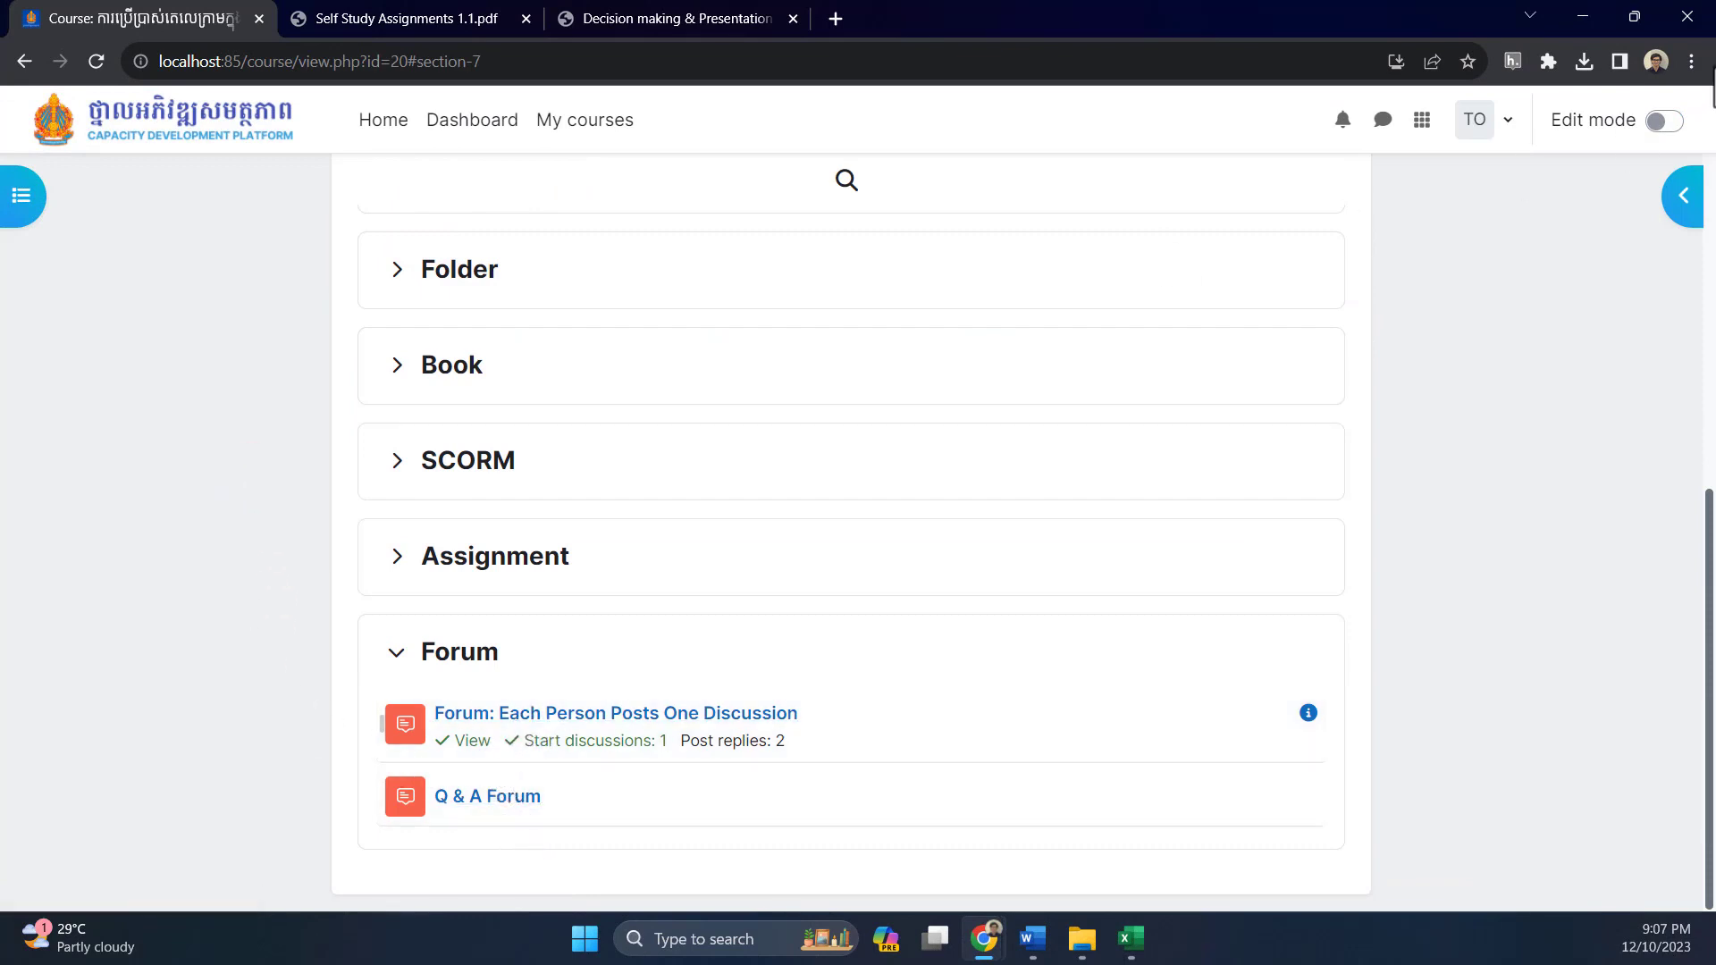
click(1661, 121)
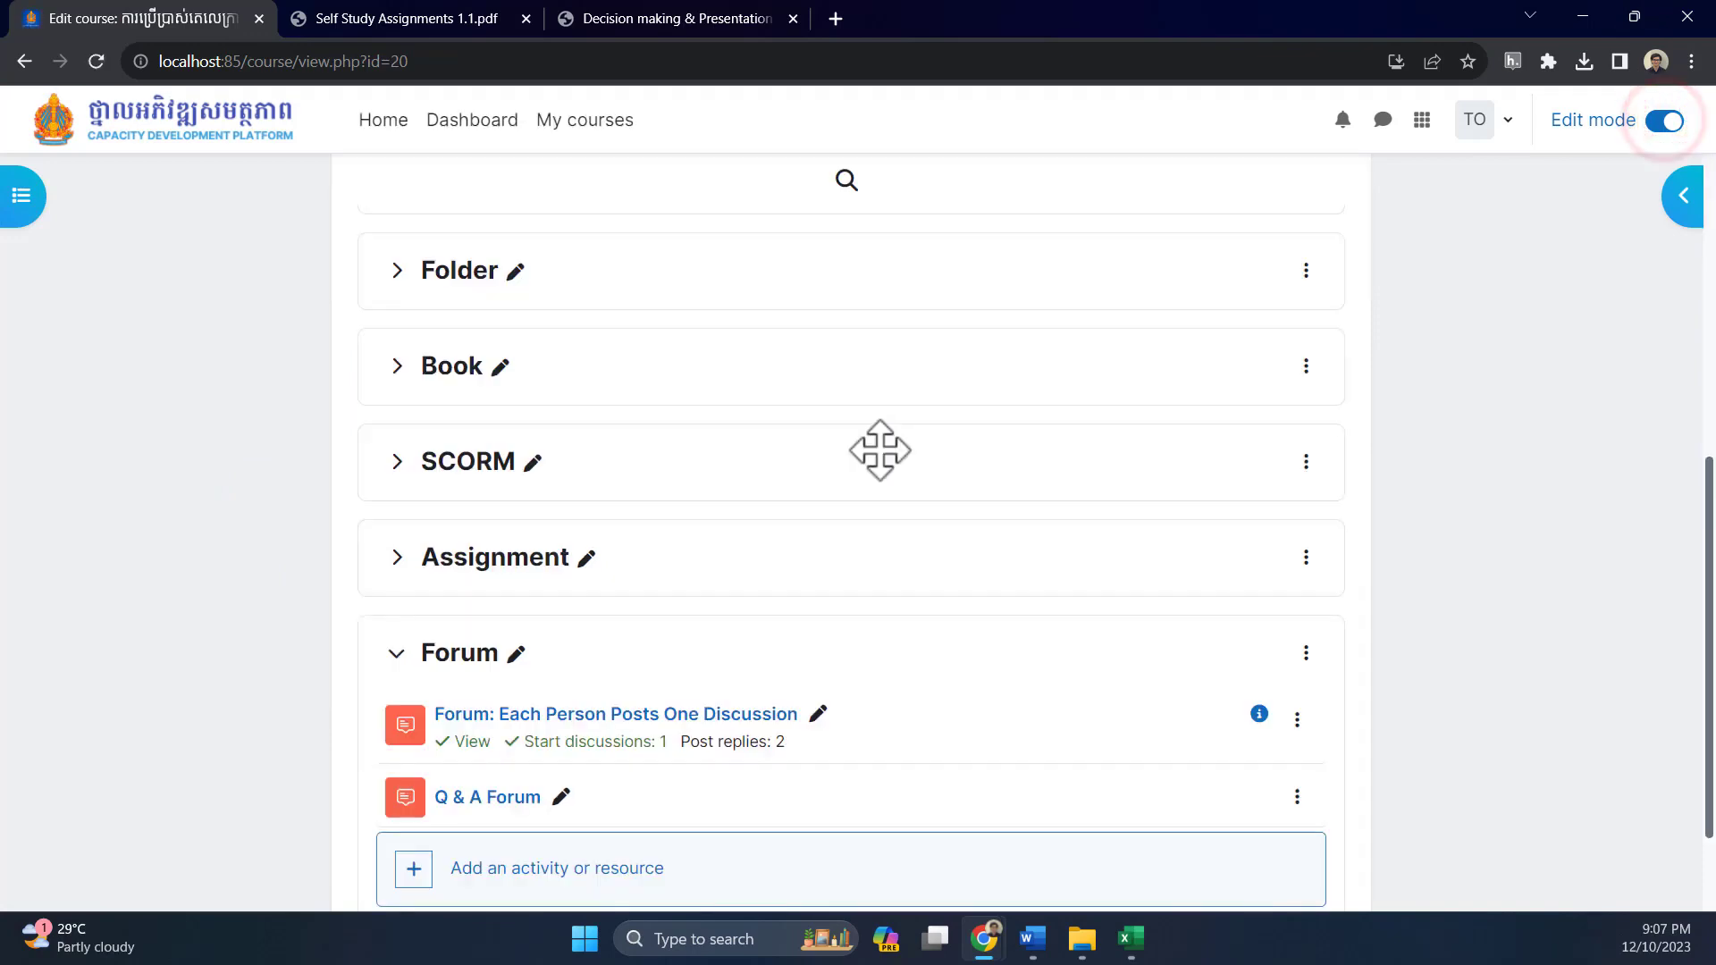
scroll(804, 536, down, 1)
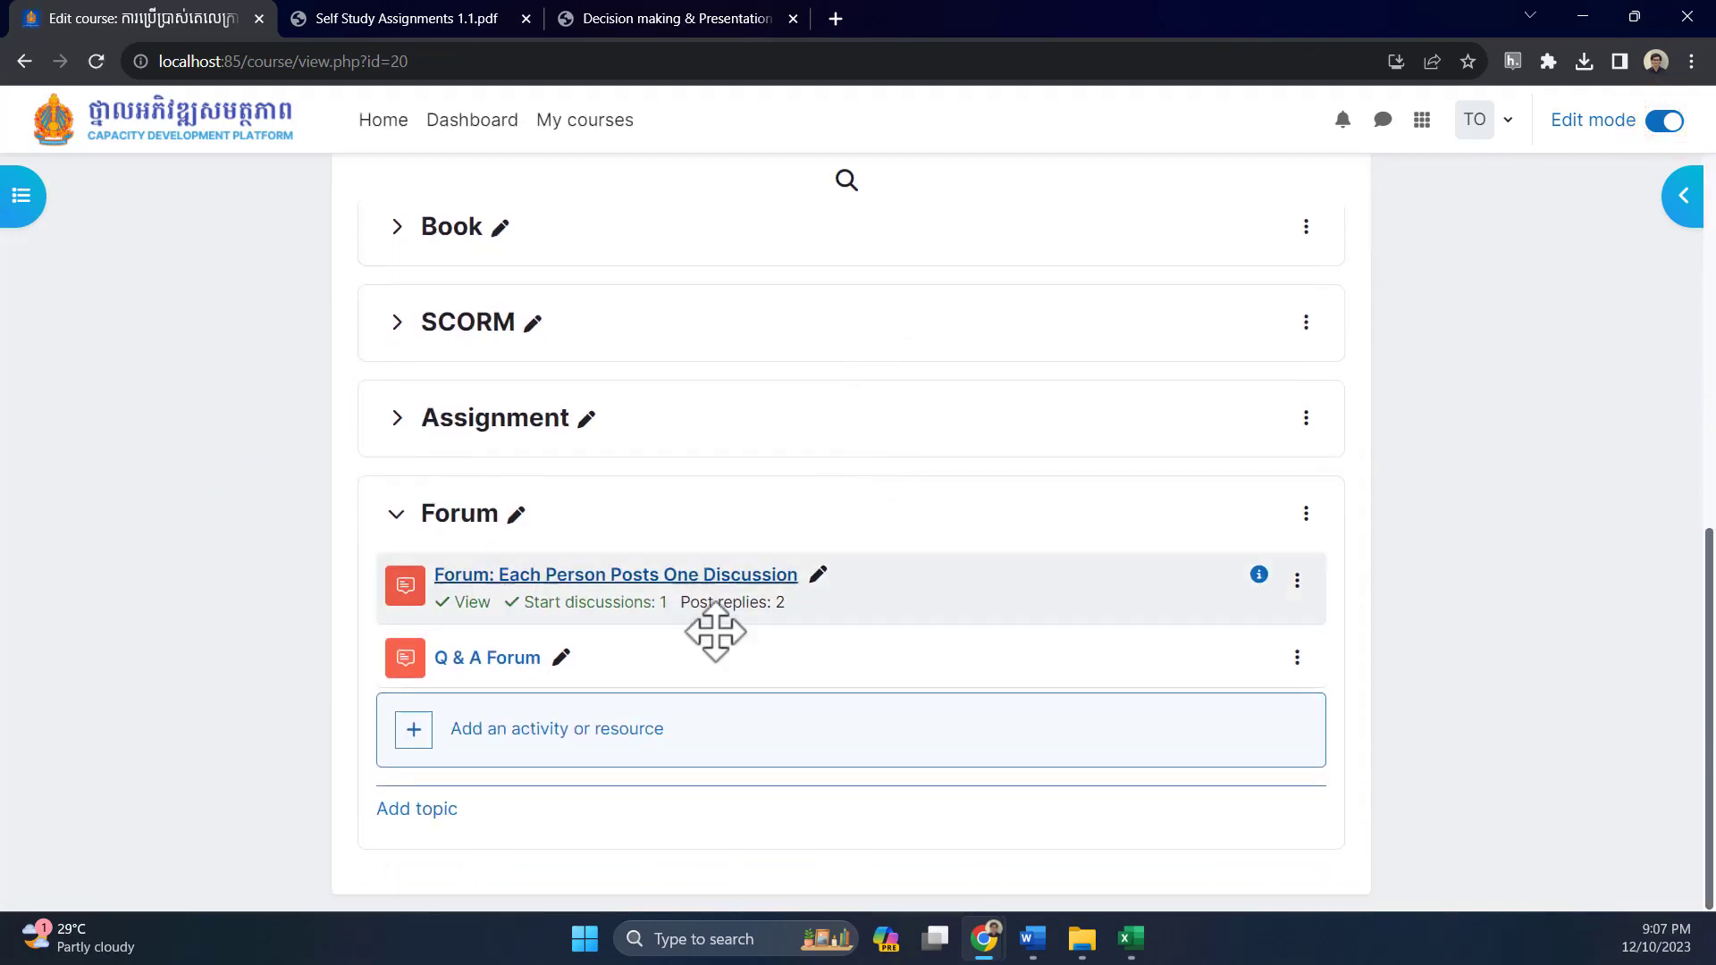
click(519, 732)
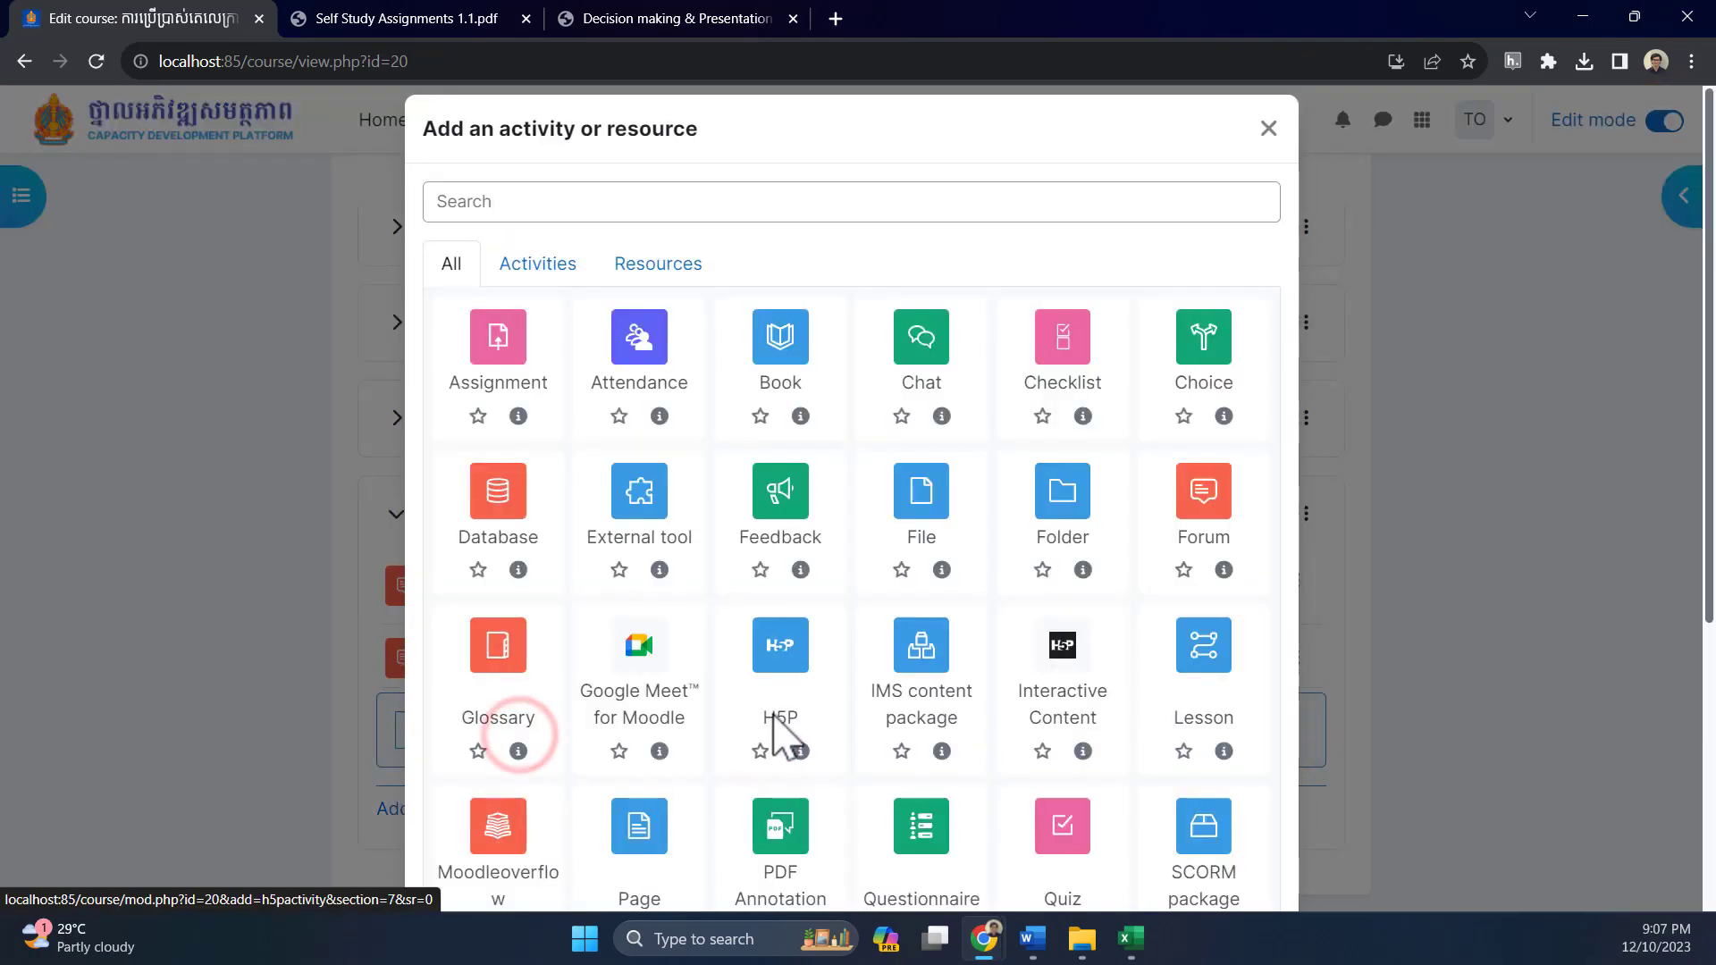
click(521, 265)
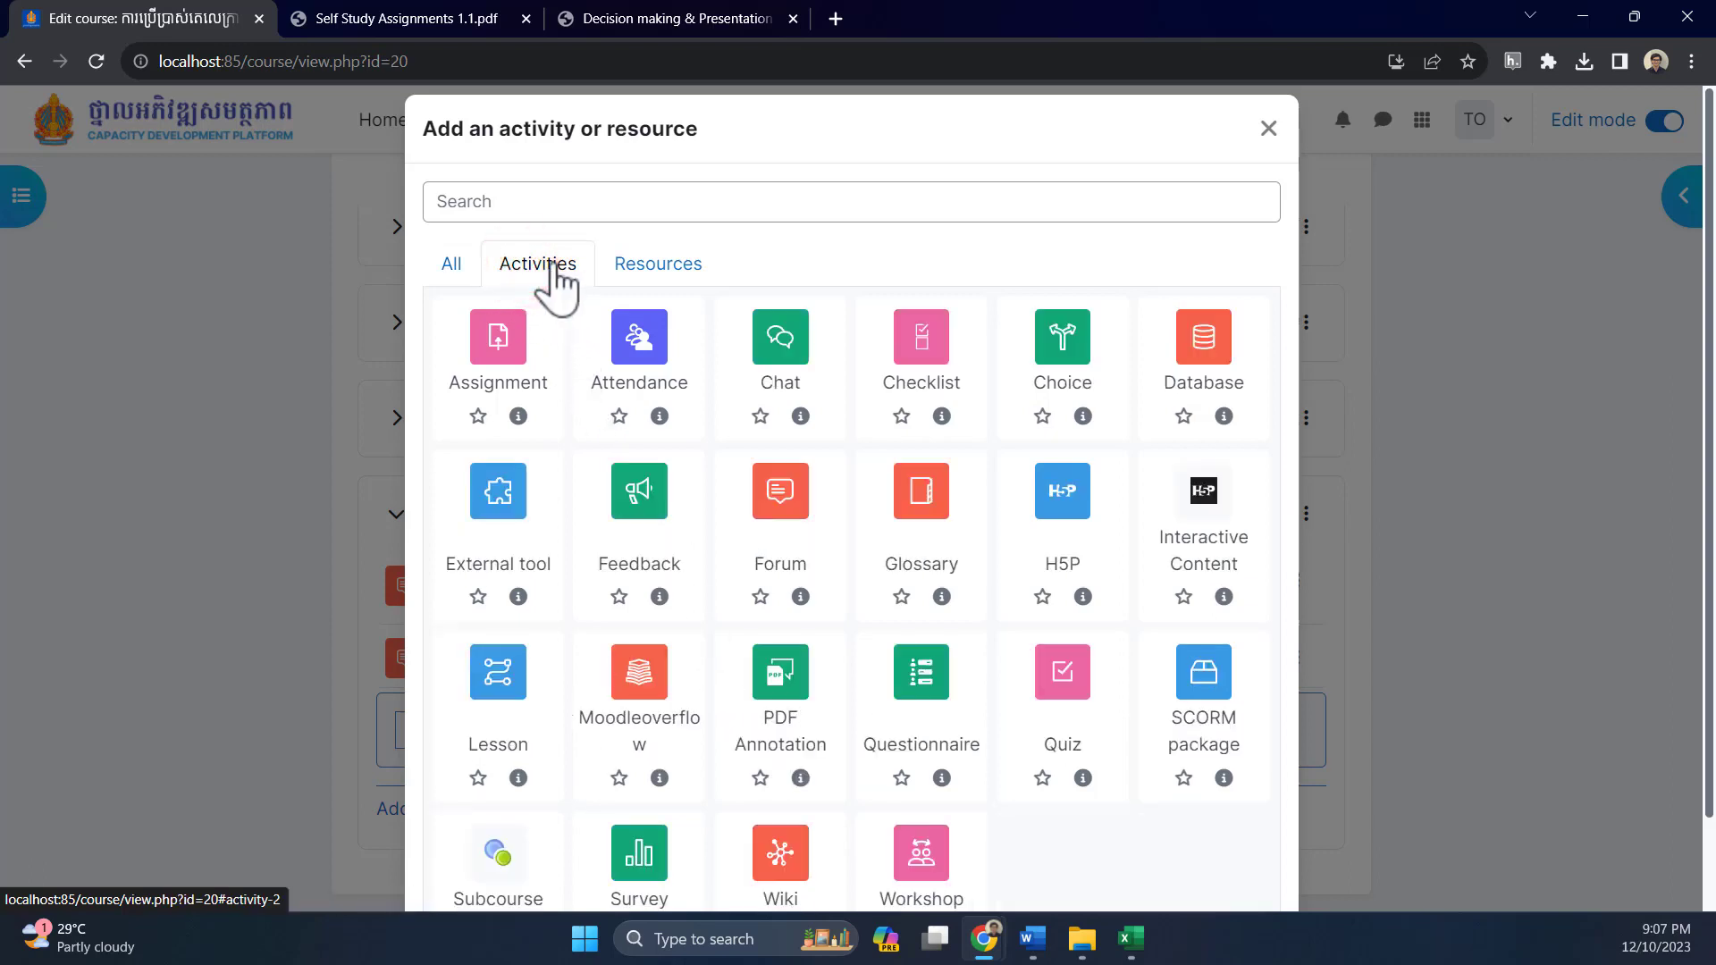
click(779, 495)
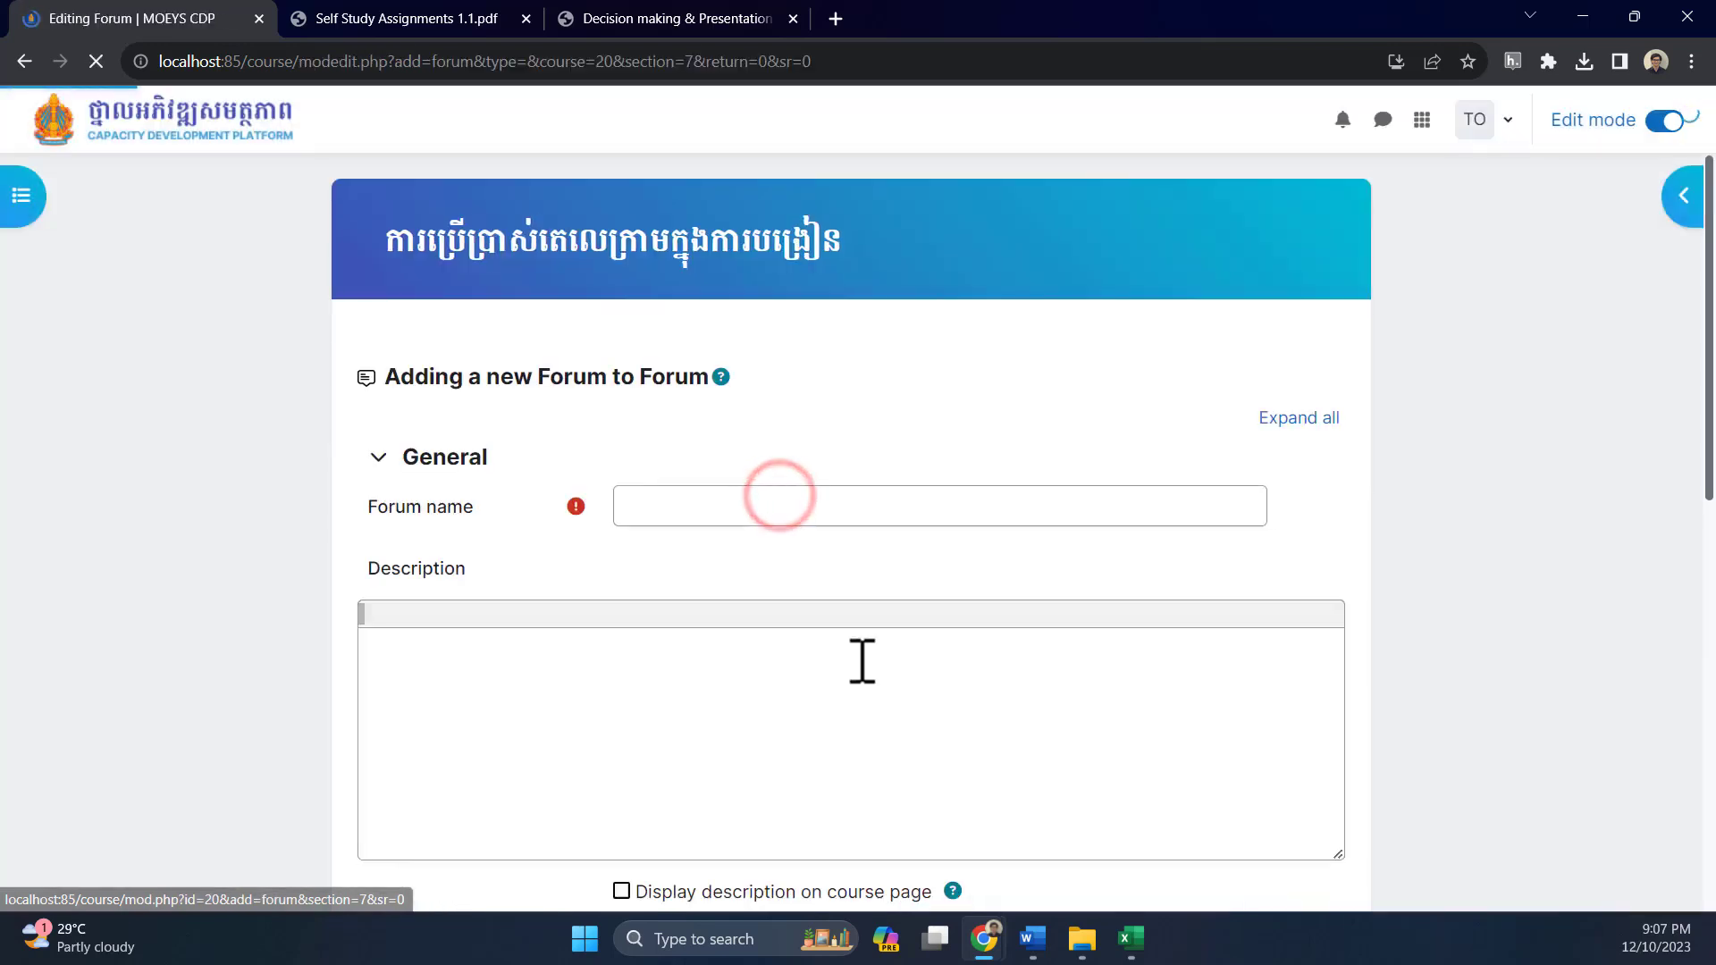
Name the forum "Each Person Posts One Discussion" and describe the task: create one discussion, reply to two people, and write a weekly reading reflection
click(719, 508)
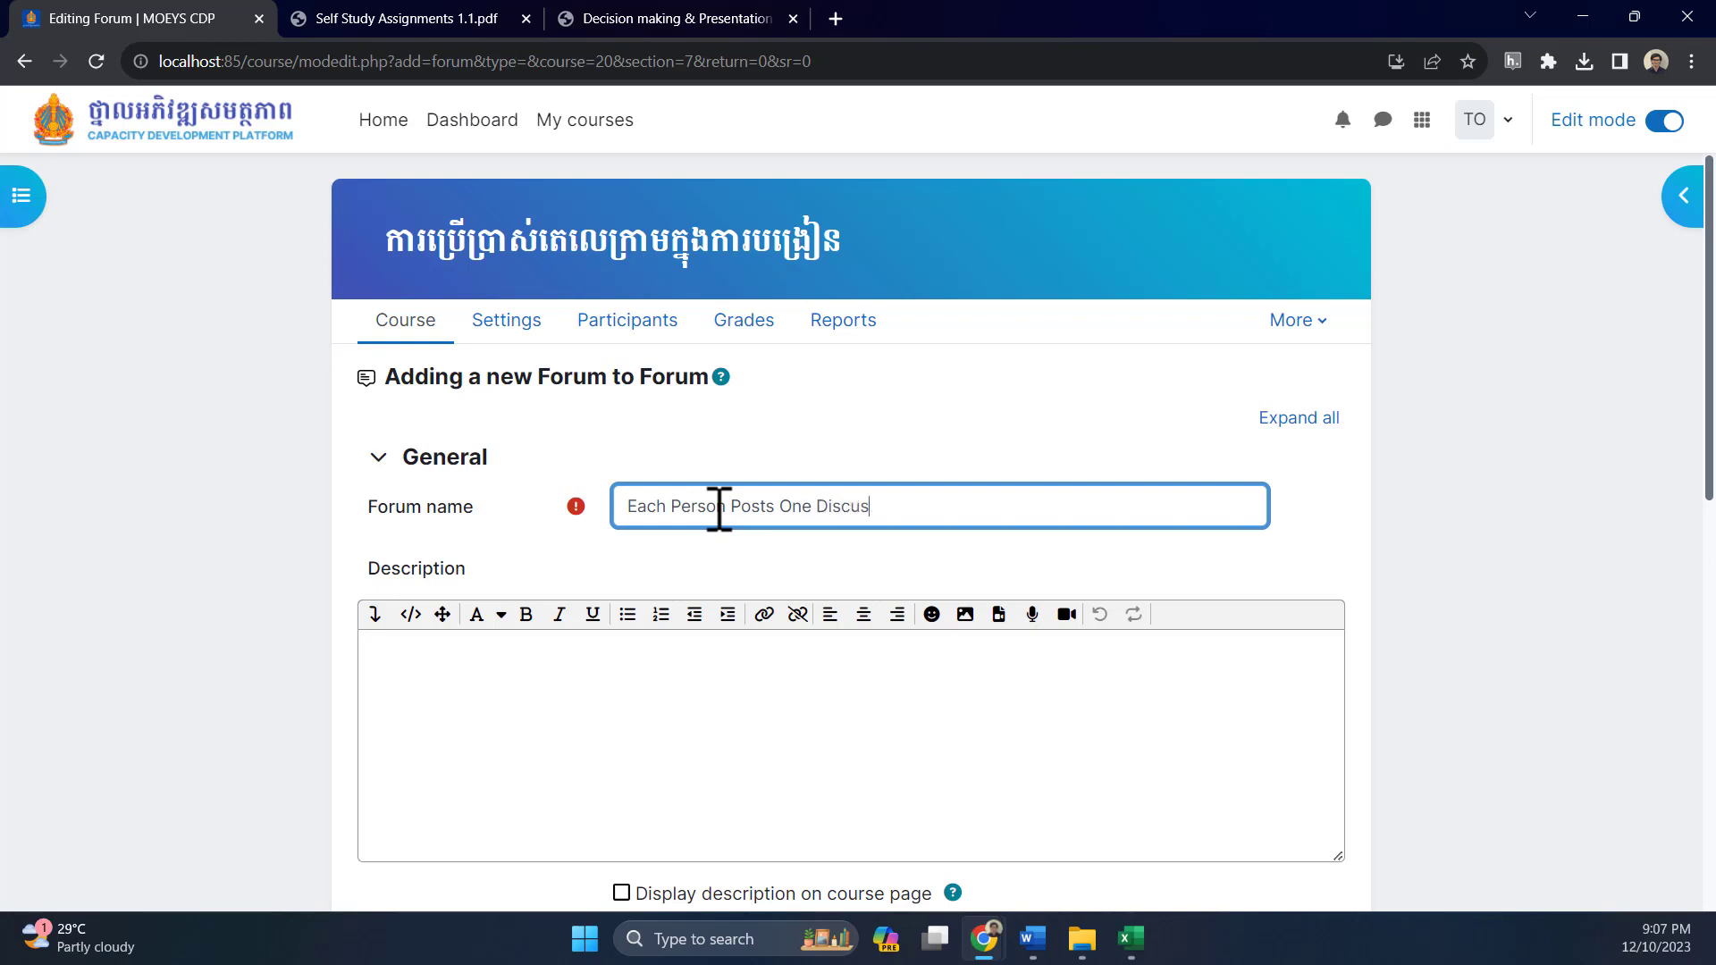
click(666, 560)
scroll(688, 568, down, 1)
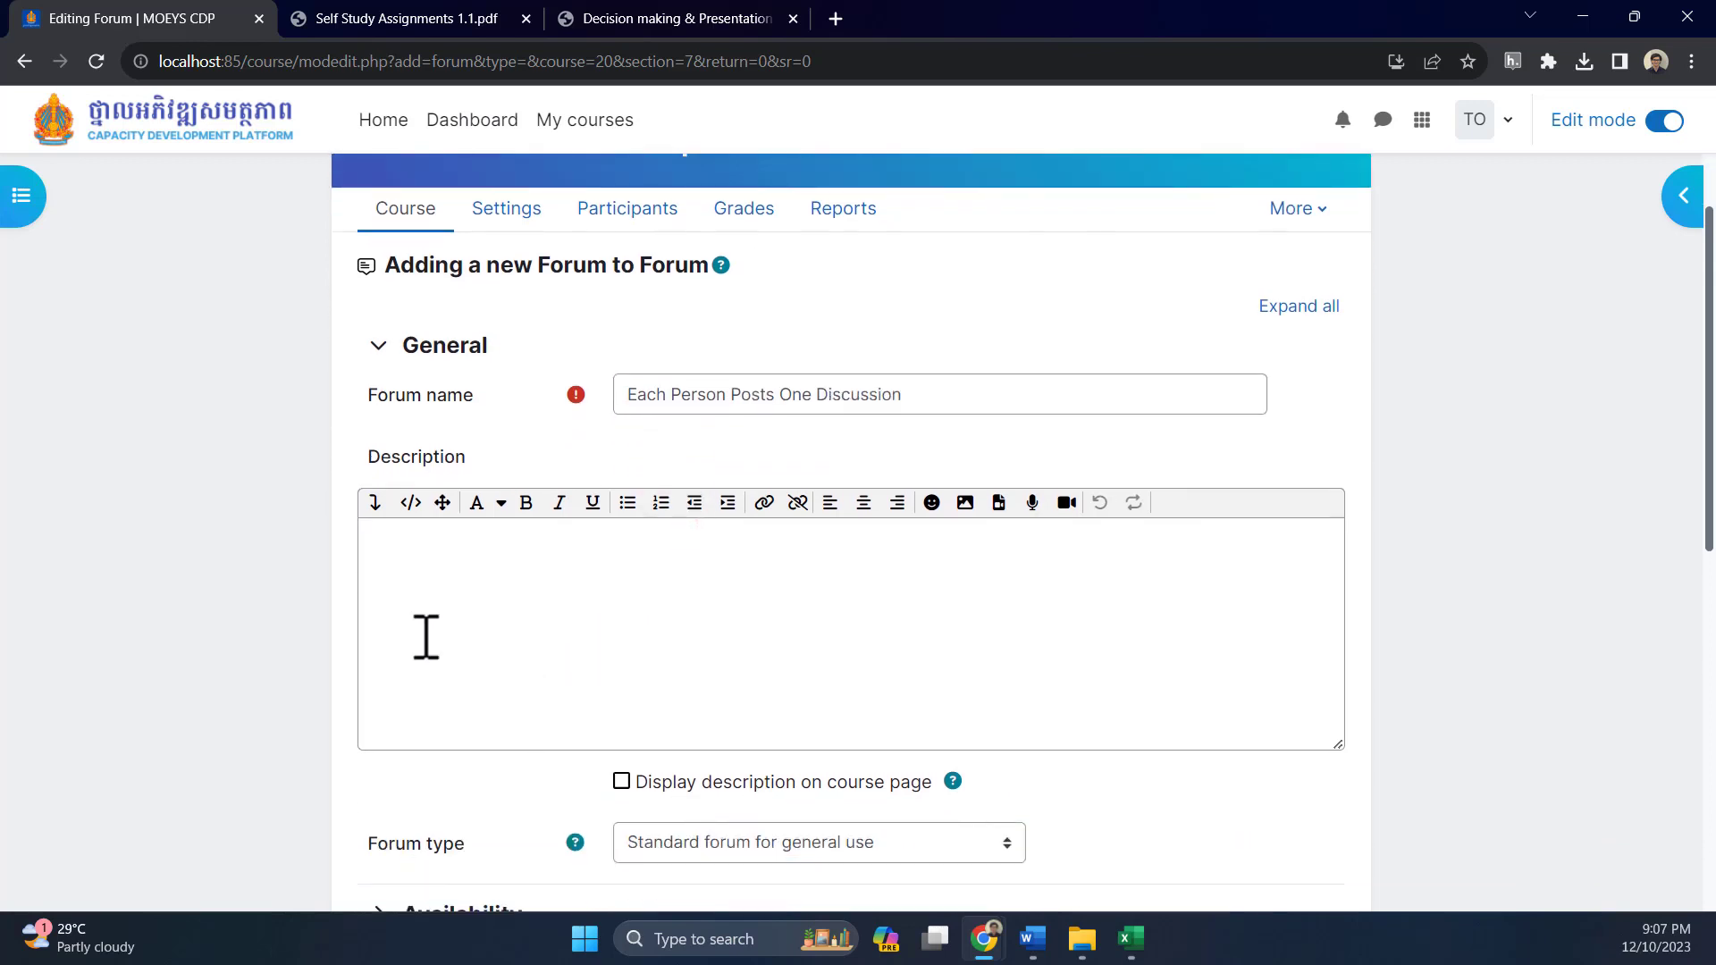
click(418, 554)
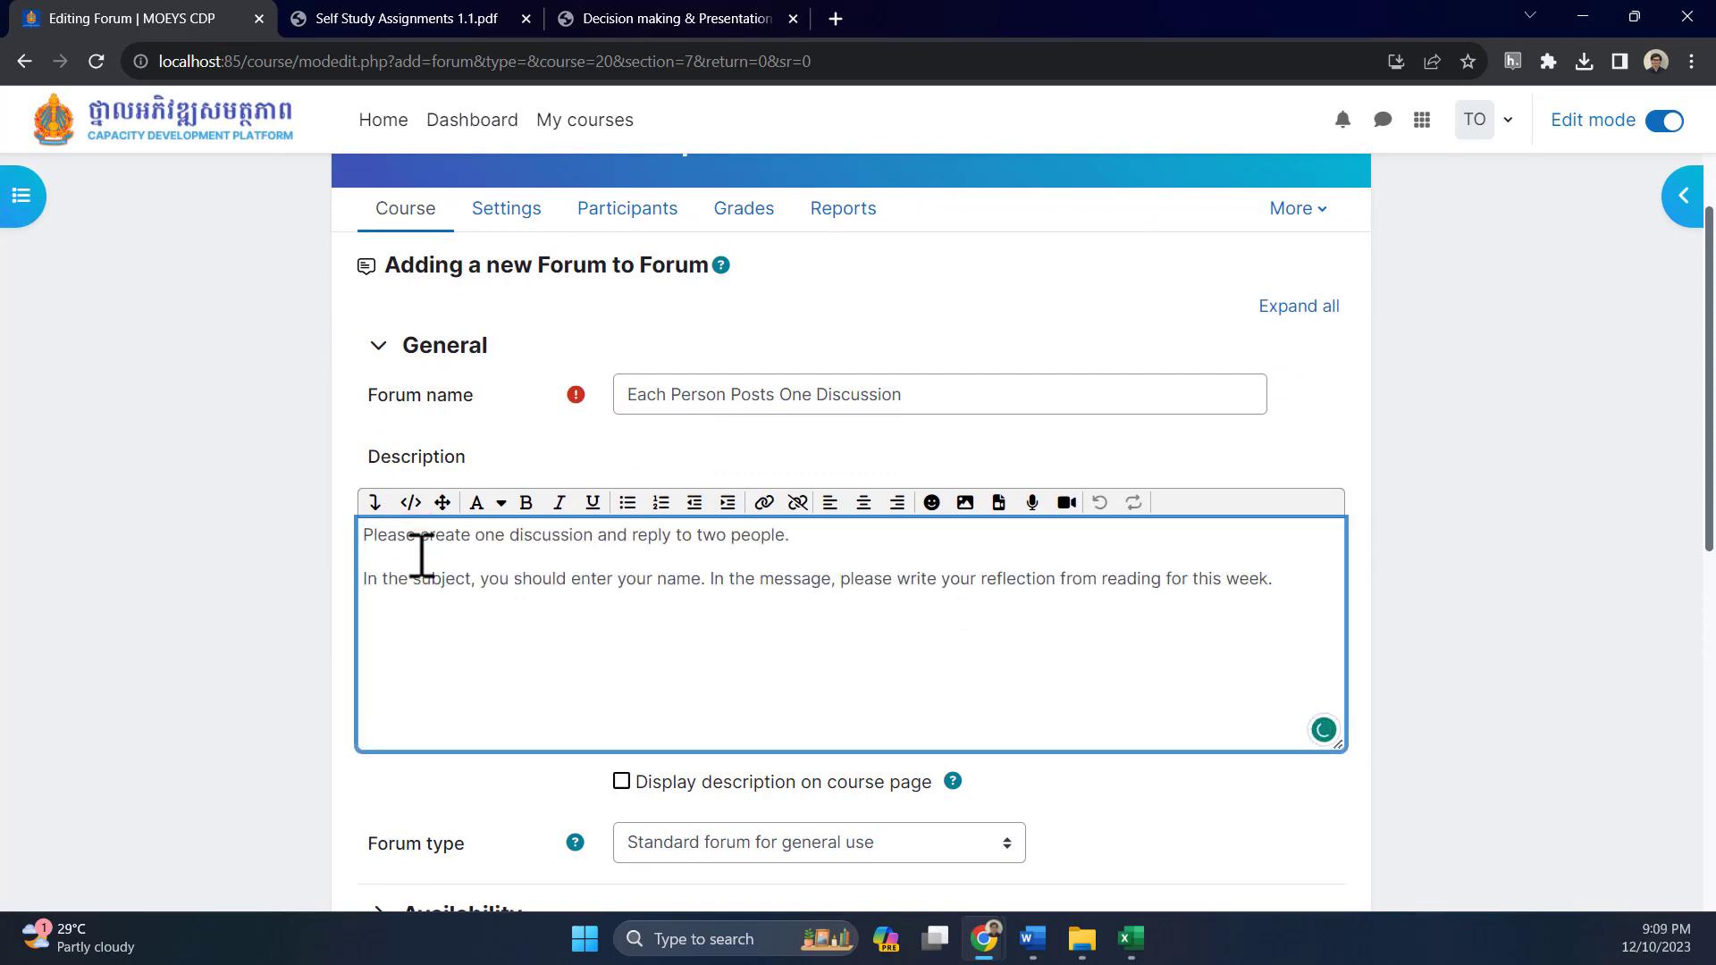
scroll(537, 645, down, 1)
scroll(537, 646, down, 3)
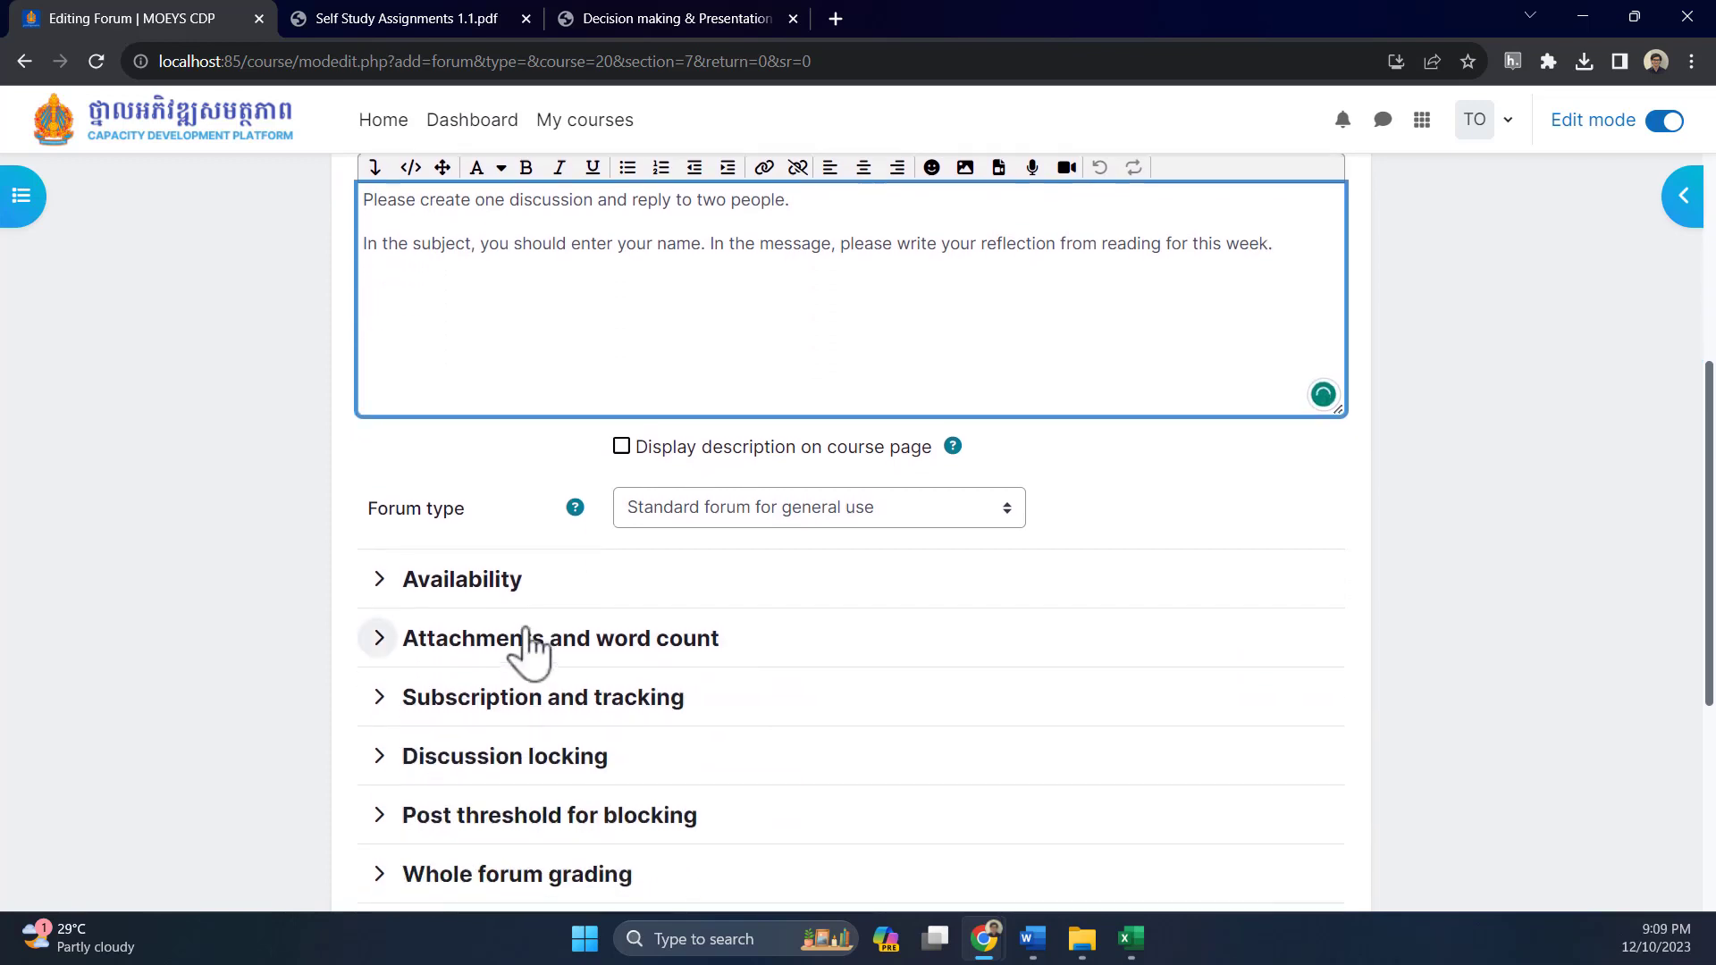
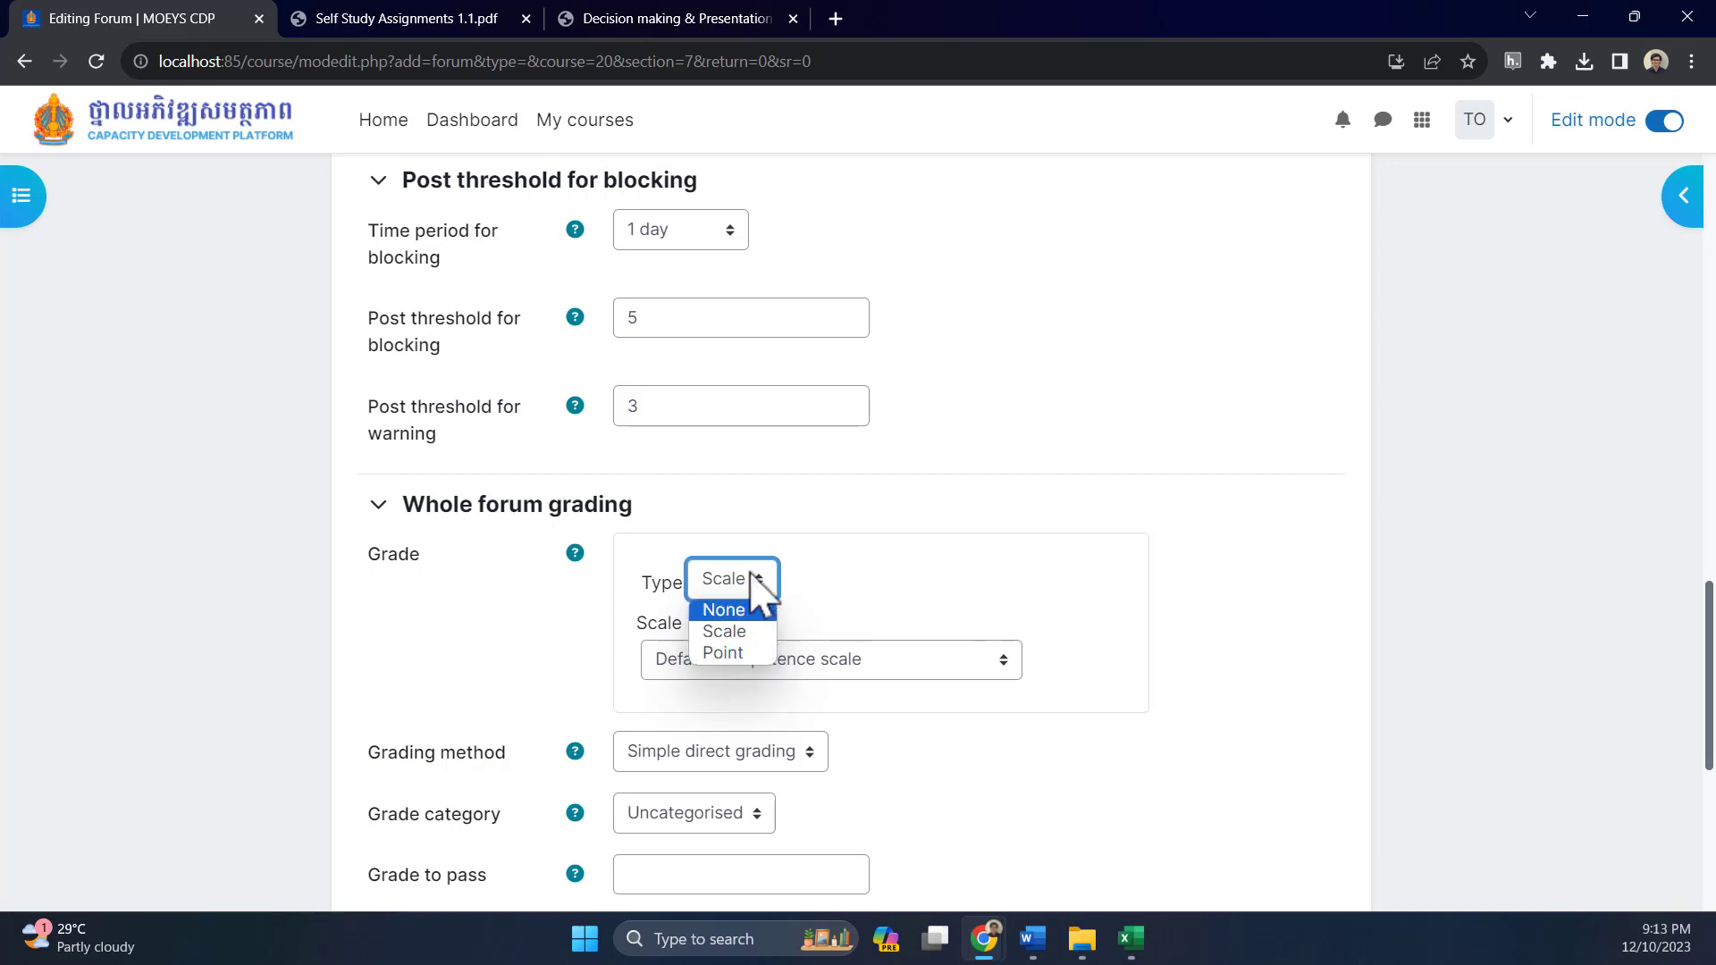
Set the whole forum grading type to Point with a maximum grade of 100
click(747, 653)
click(812, 619)
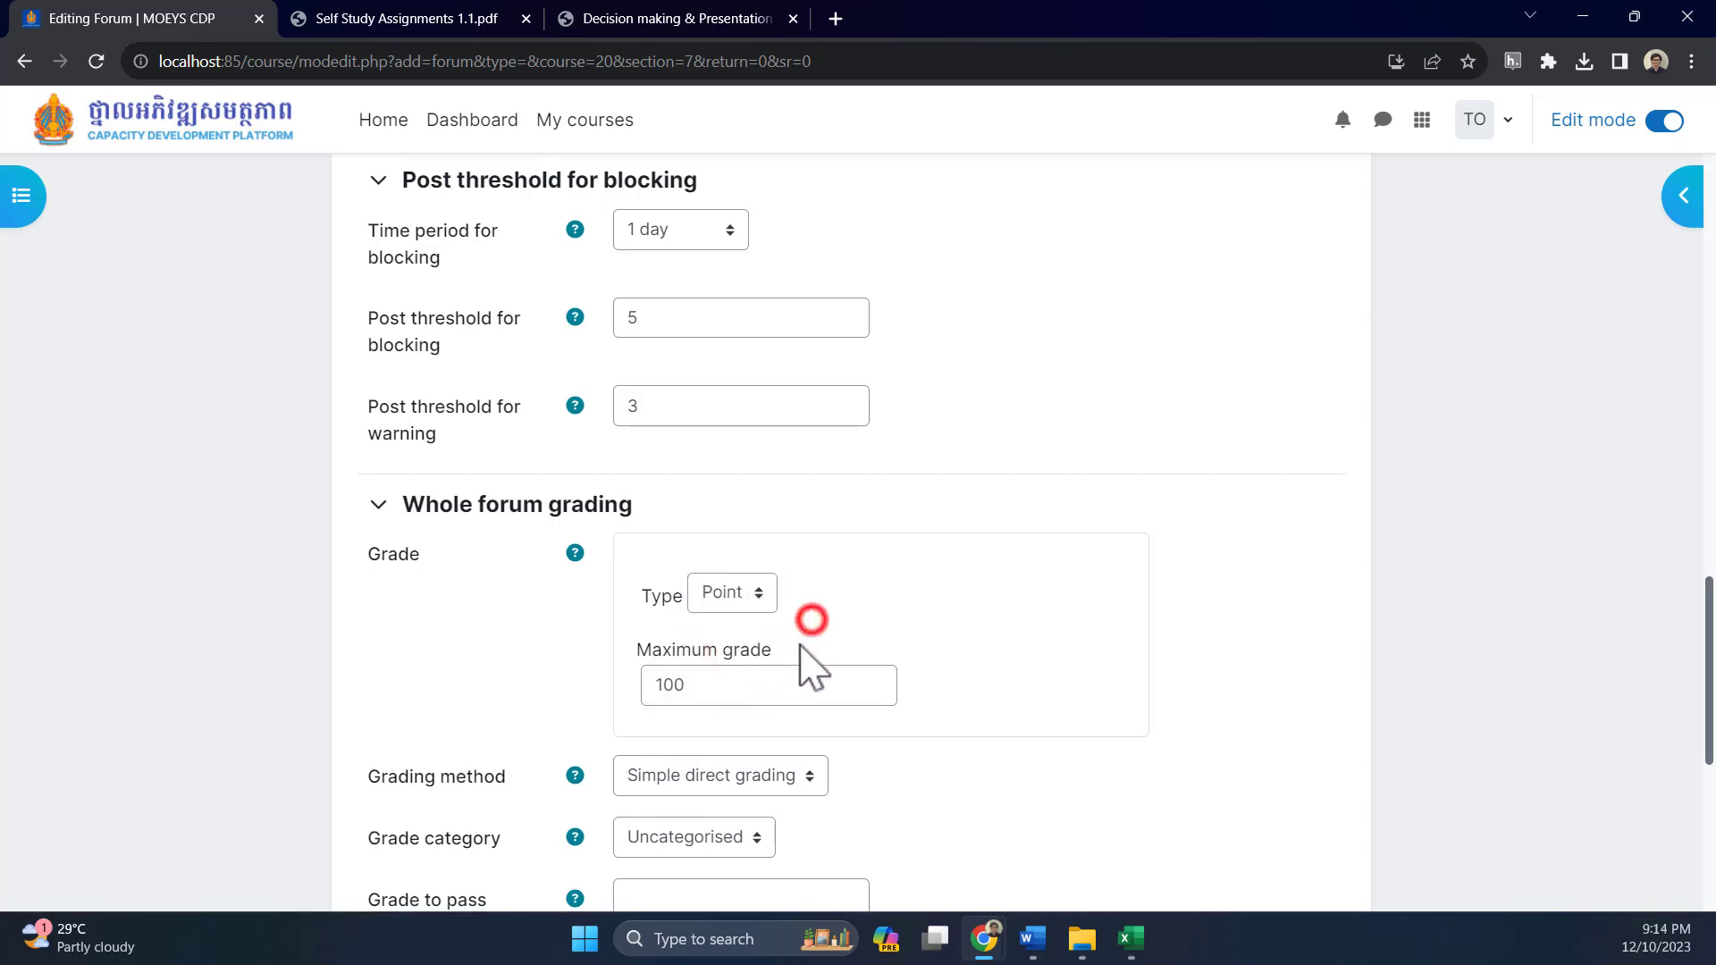
scroll(732, 694, down, 1)
drag(658, 581, 720, 582)
click(518, 583)
scroll(510, 751, down, 4)
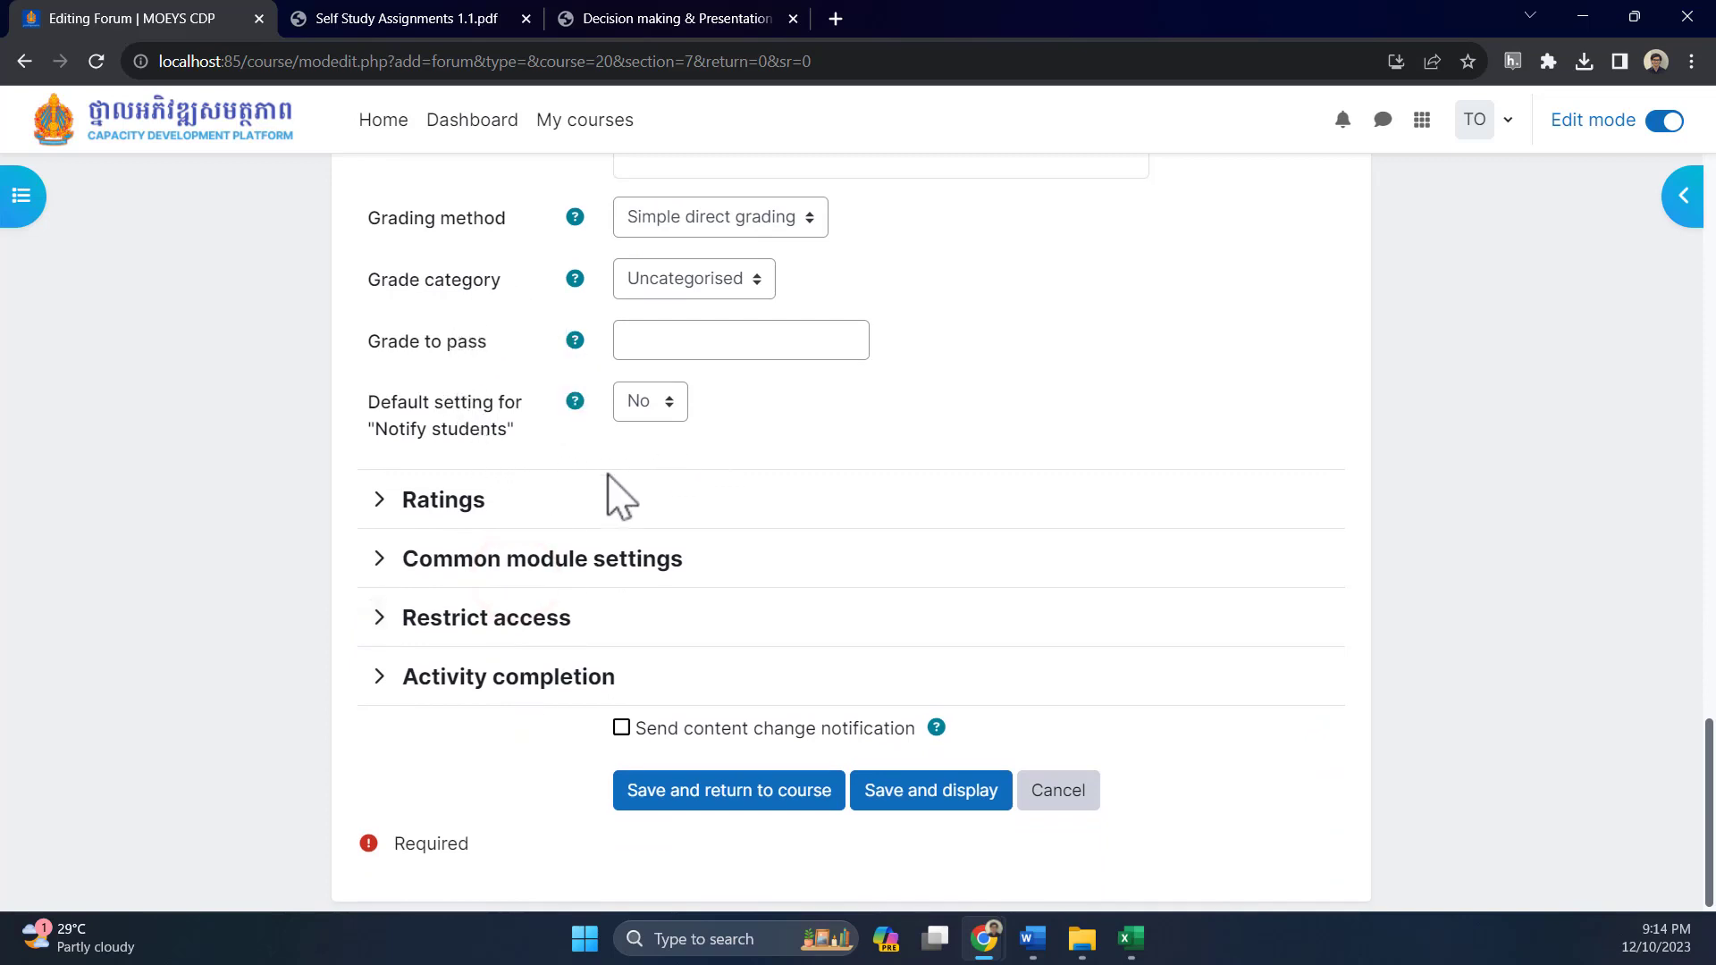
Expand the Ratings settings, collapse Whole forum grading, and check which roles have permission to rate
click(438, 499)
scroll(850, 632, up, 2)
scroll(882, 607, up, 1)
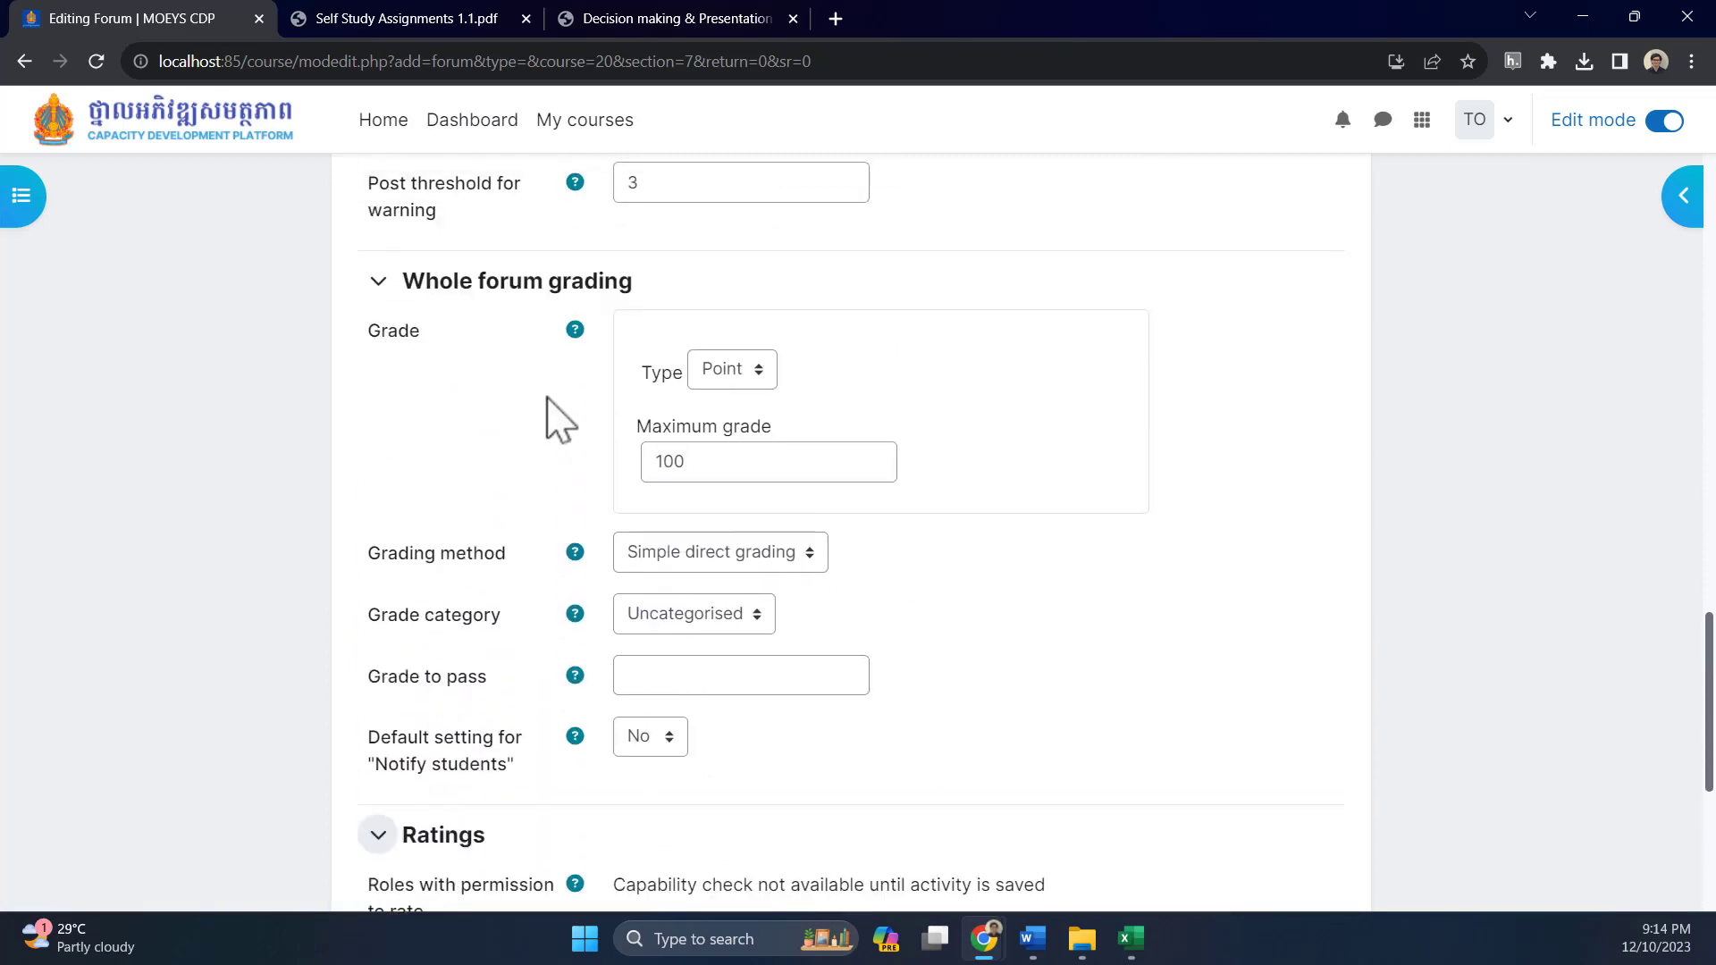
click(452, 290)
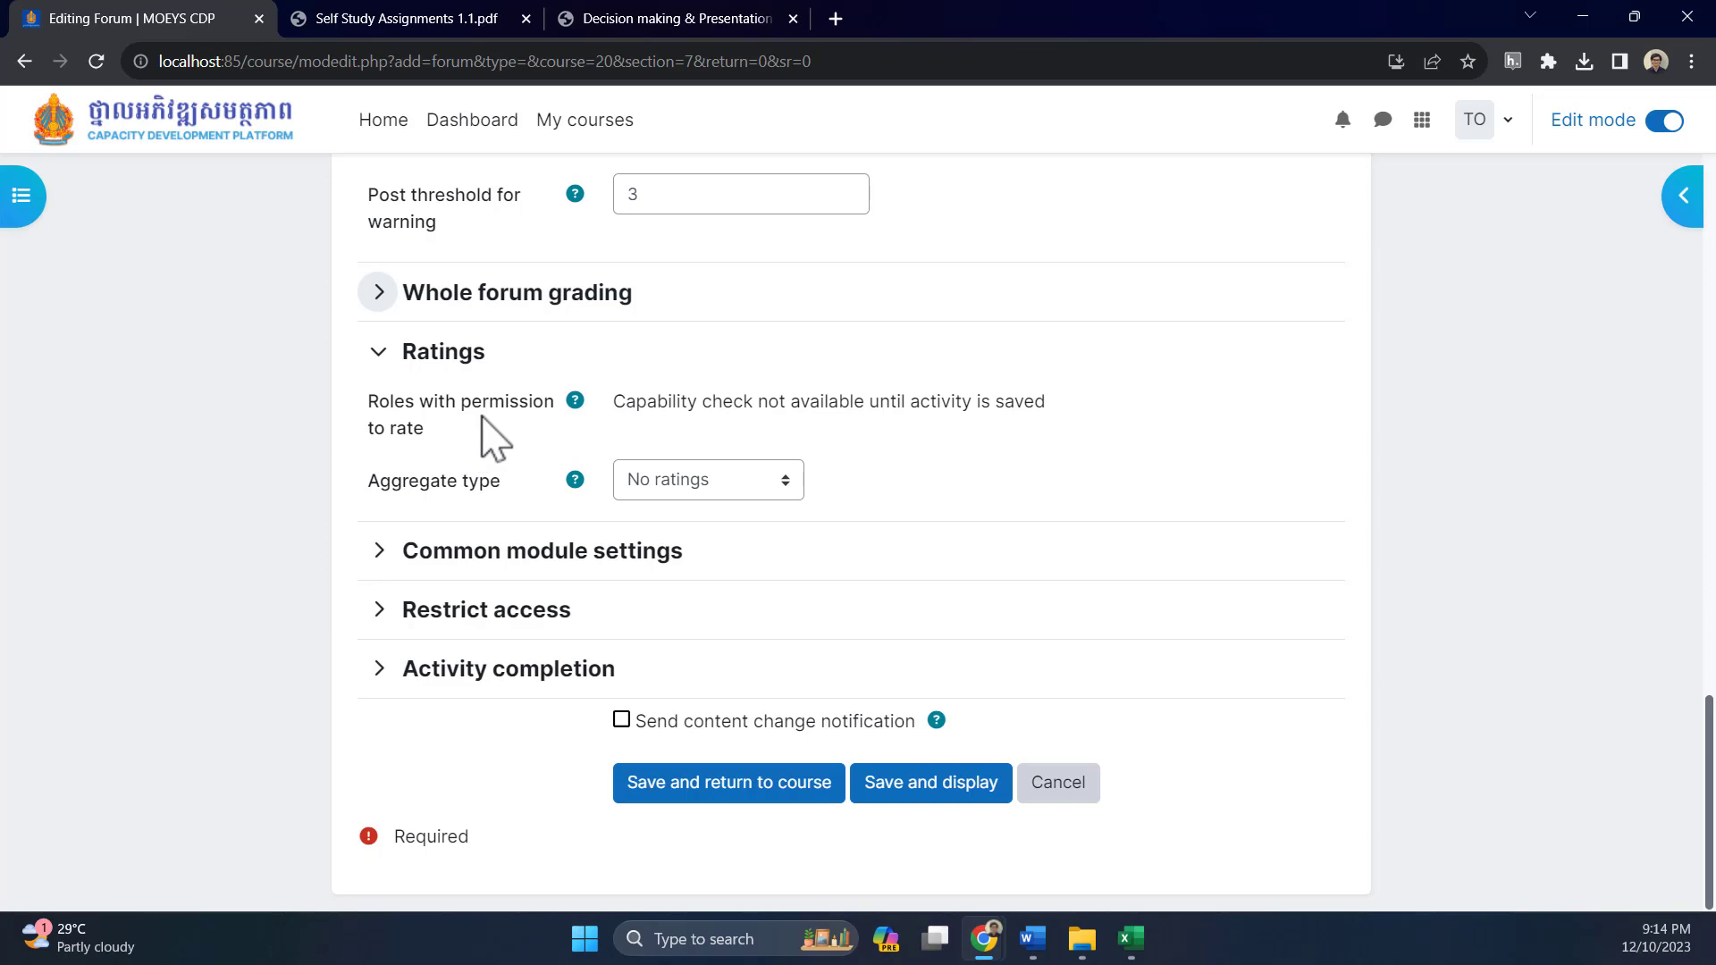
drag(621, 402, 1069, 420)
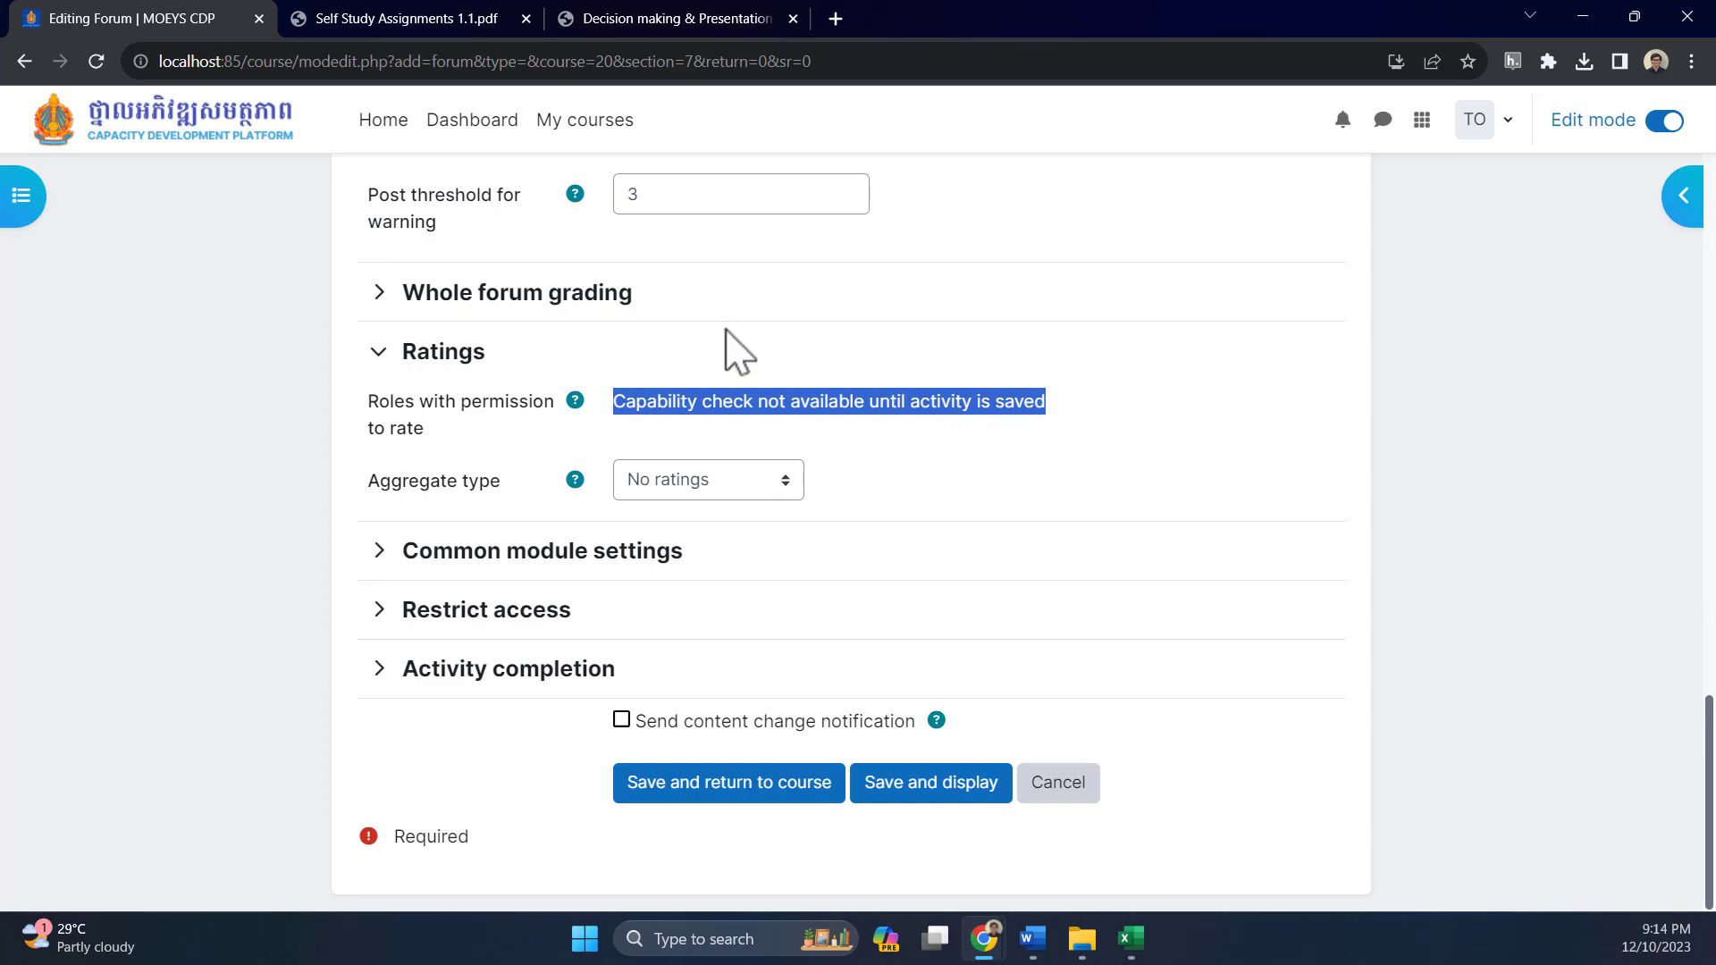
drag(620, 401, 1039, 413)
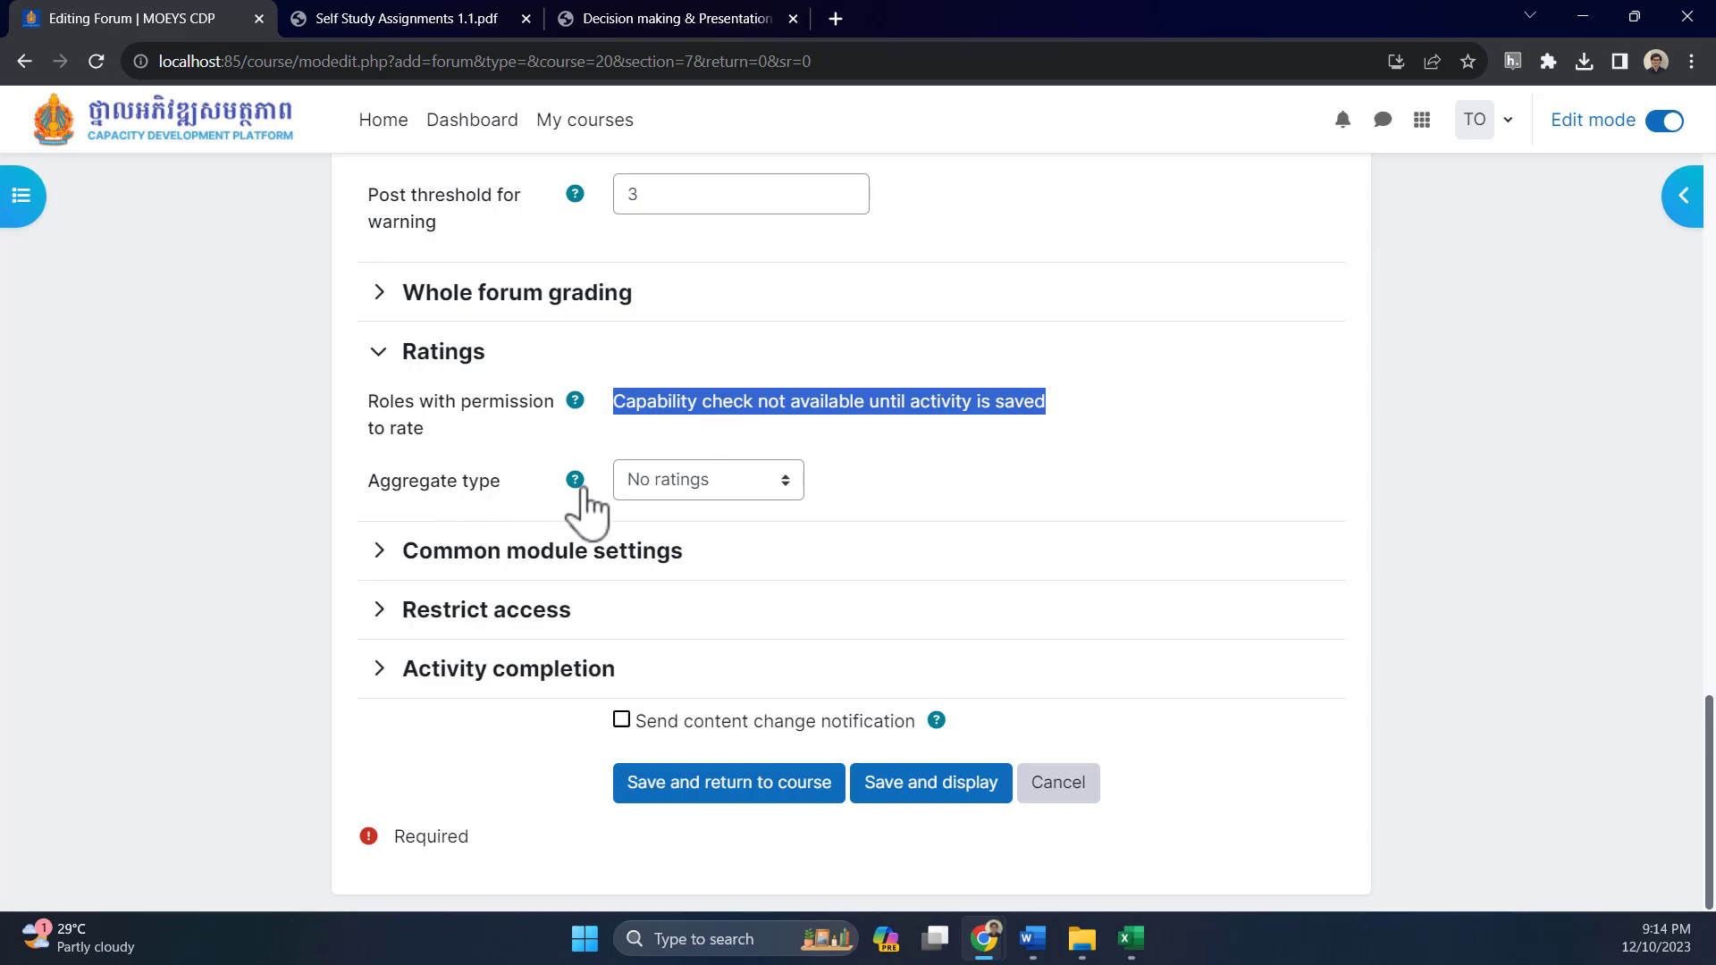
Review the rating aggregate options and set the aggregate type to Average of ratings
click(657, 478)
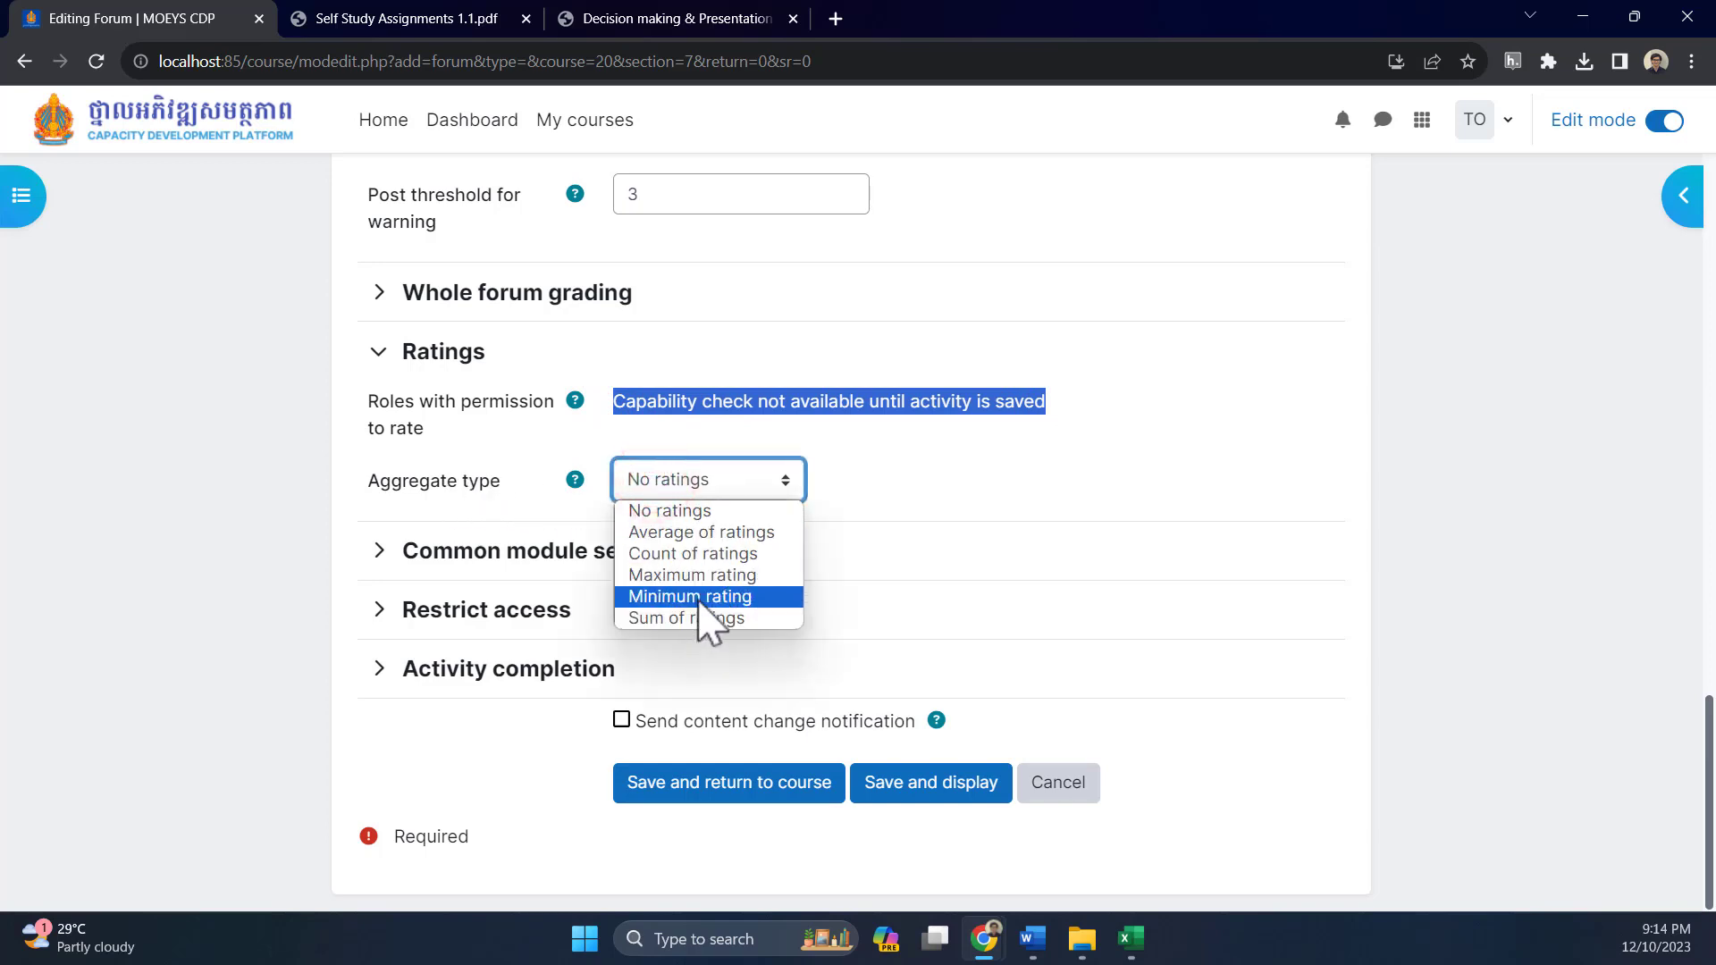
click(541, 502)
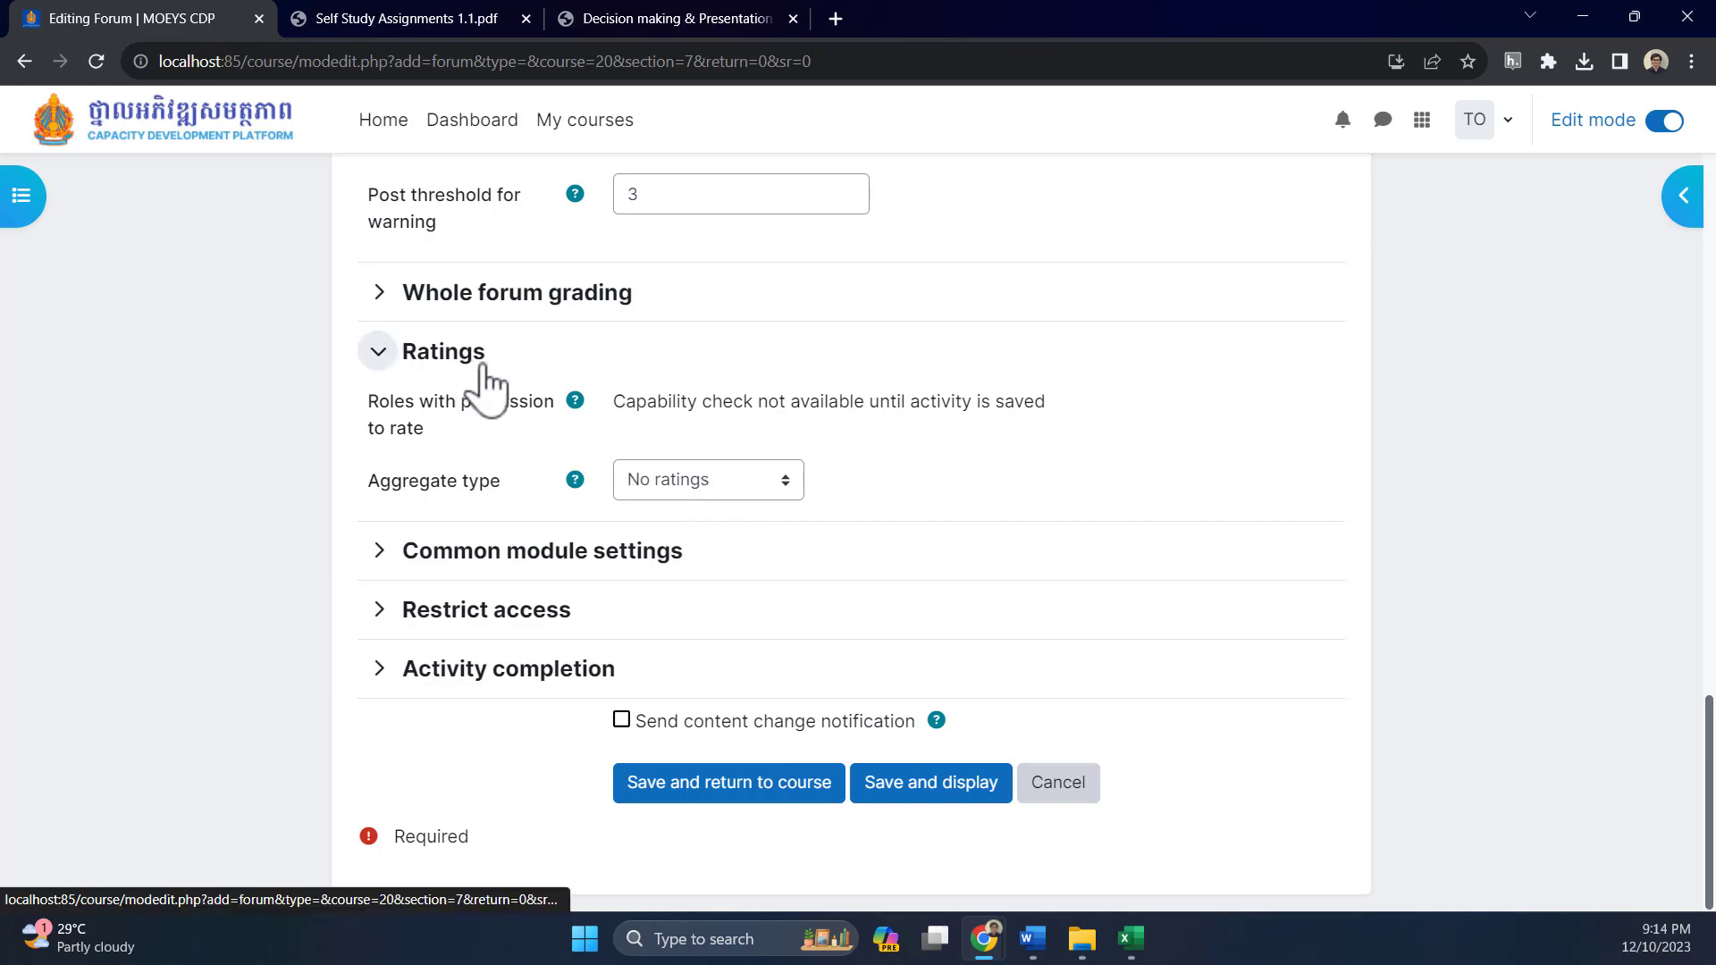
click(700, 490)
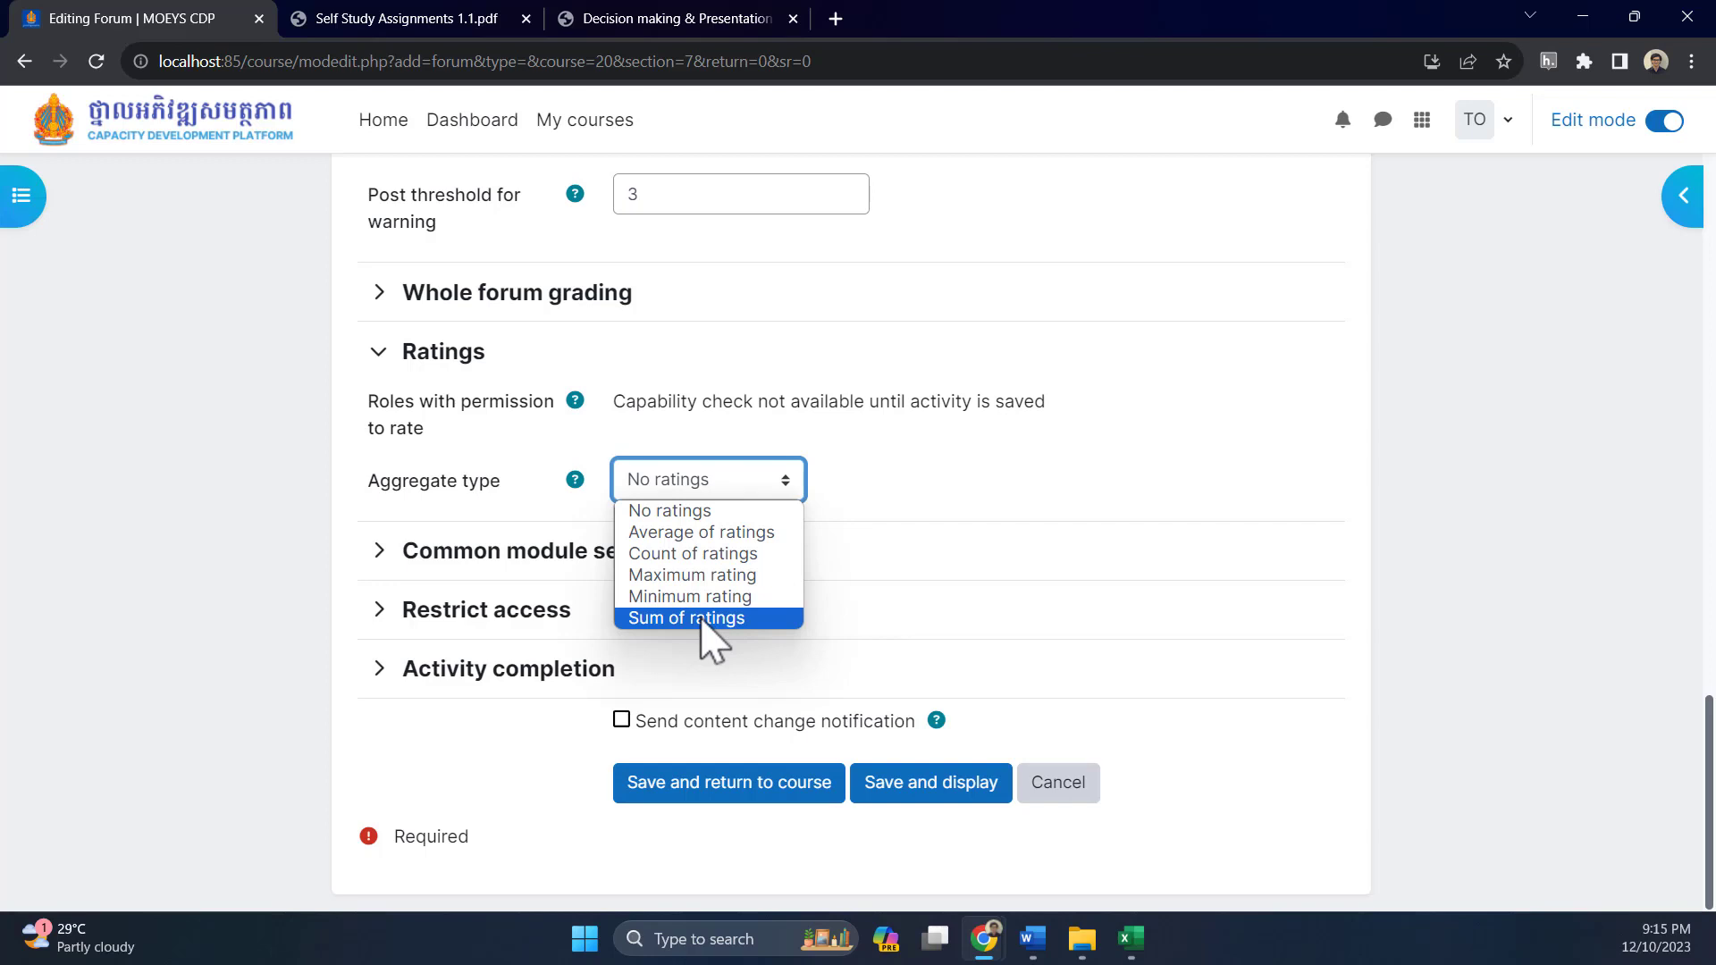
click(726, 532)
click(858, 499)
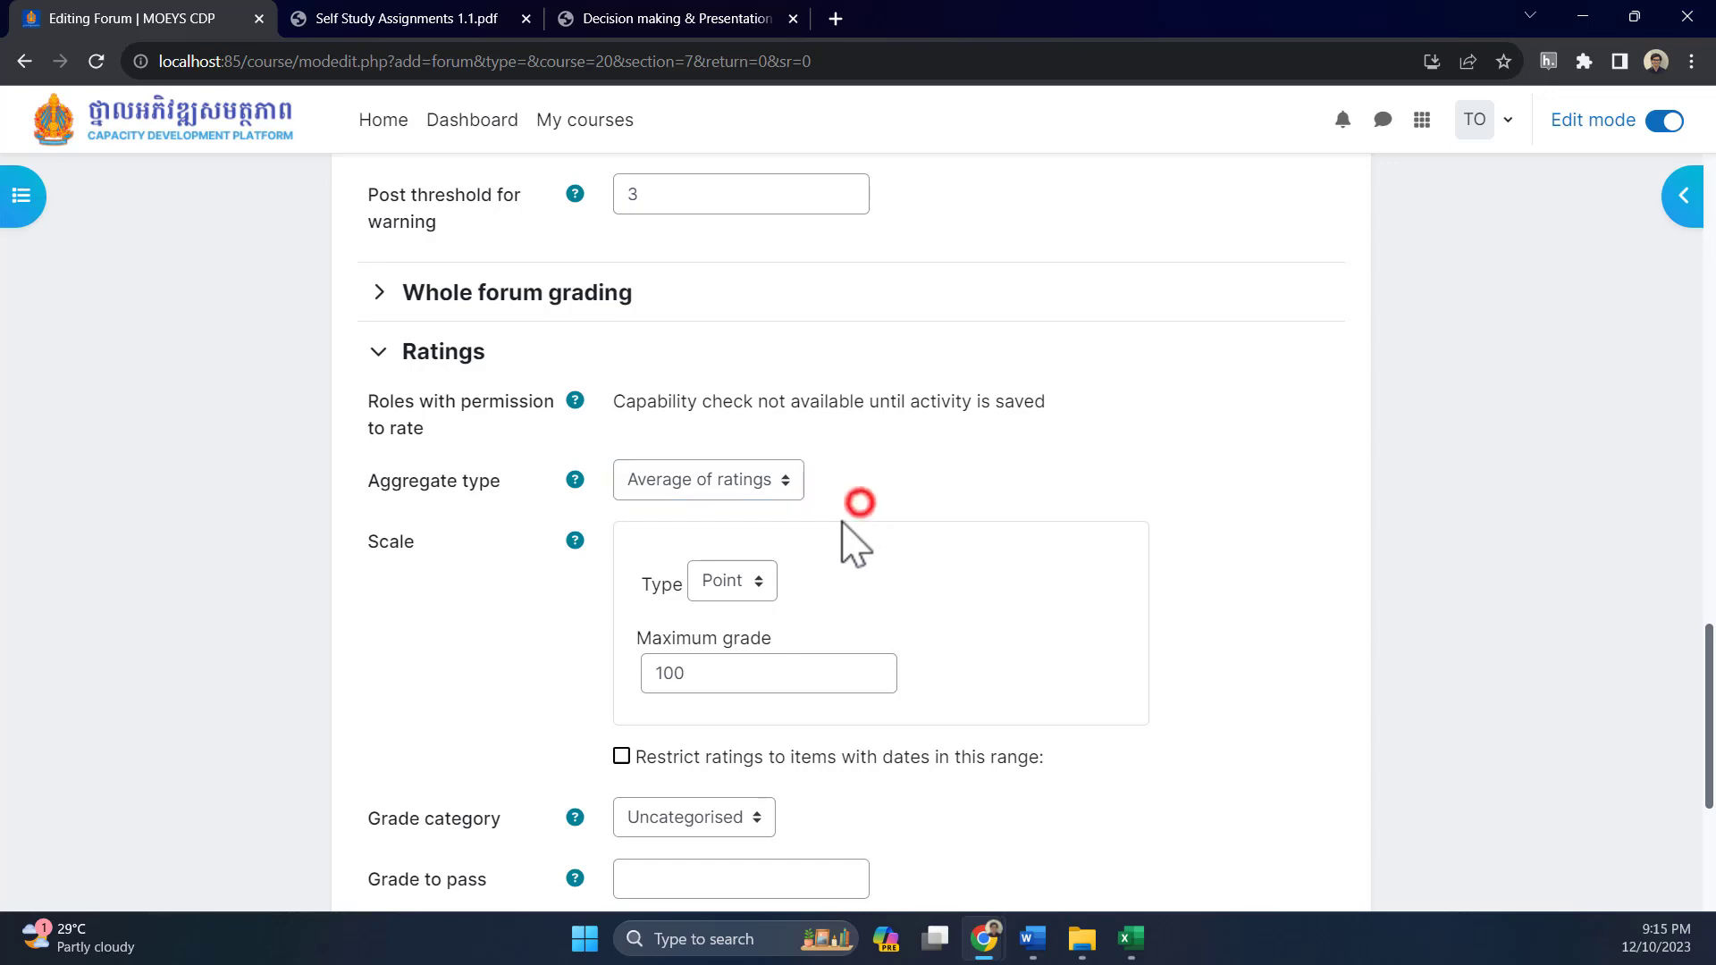
scroll(788, 600, down, 2)
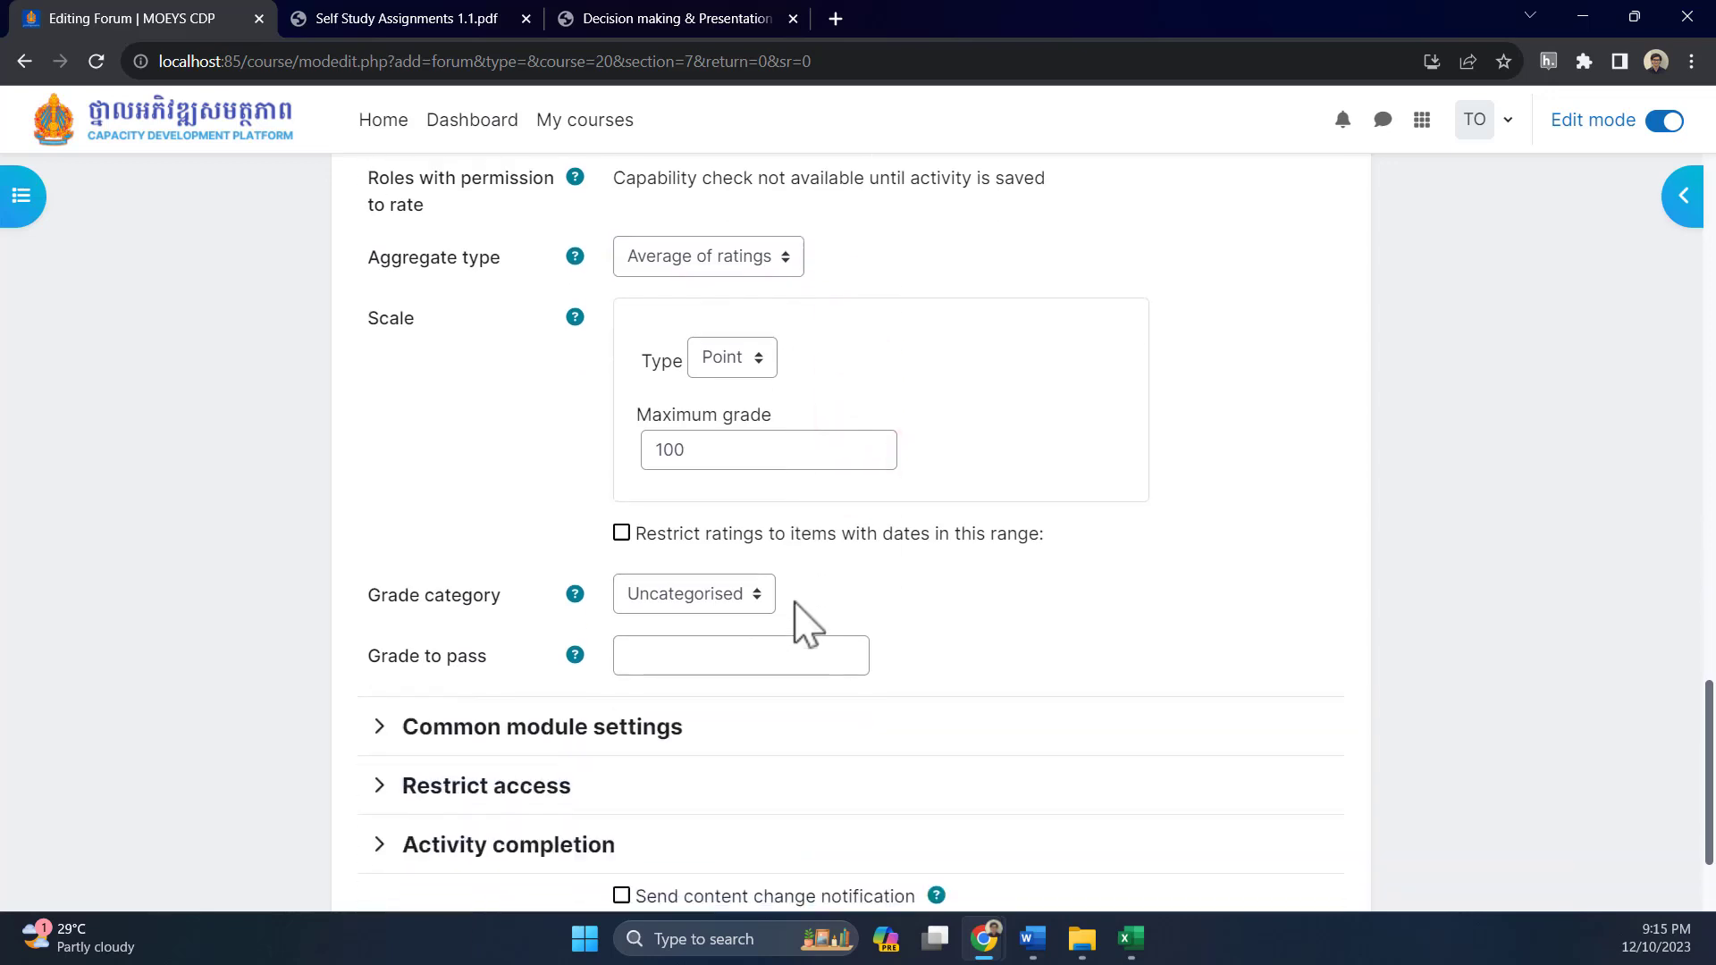
Set the ratings scale type to Scale, using the Default competence scale
click(715, 355)
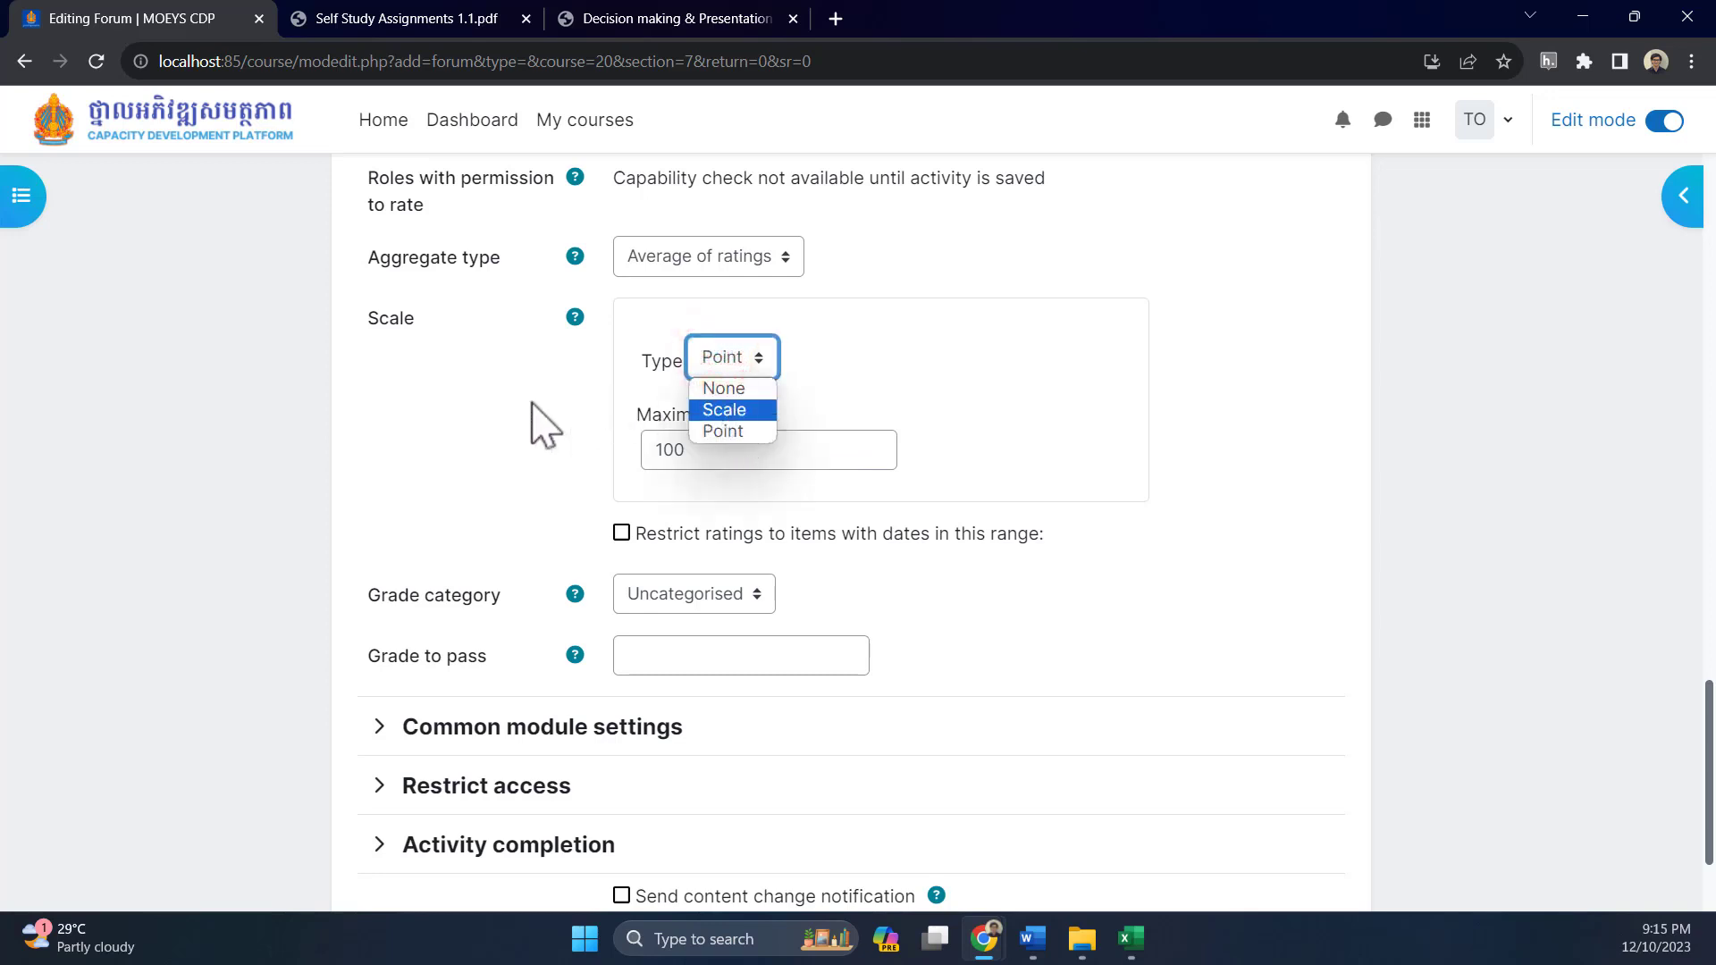
scroll(536, 429, up, 2)
click(733, 583)
click(726, 638)
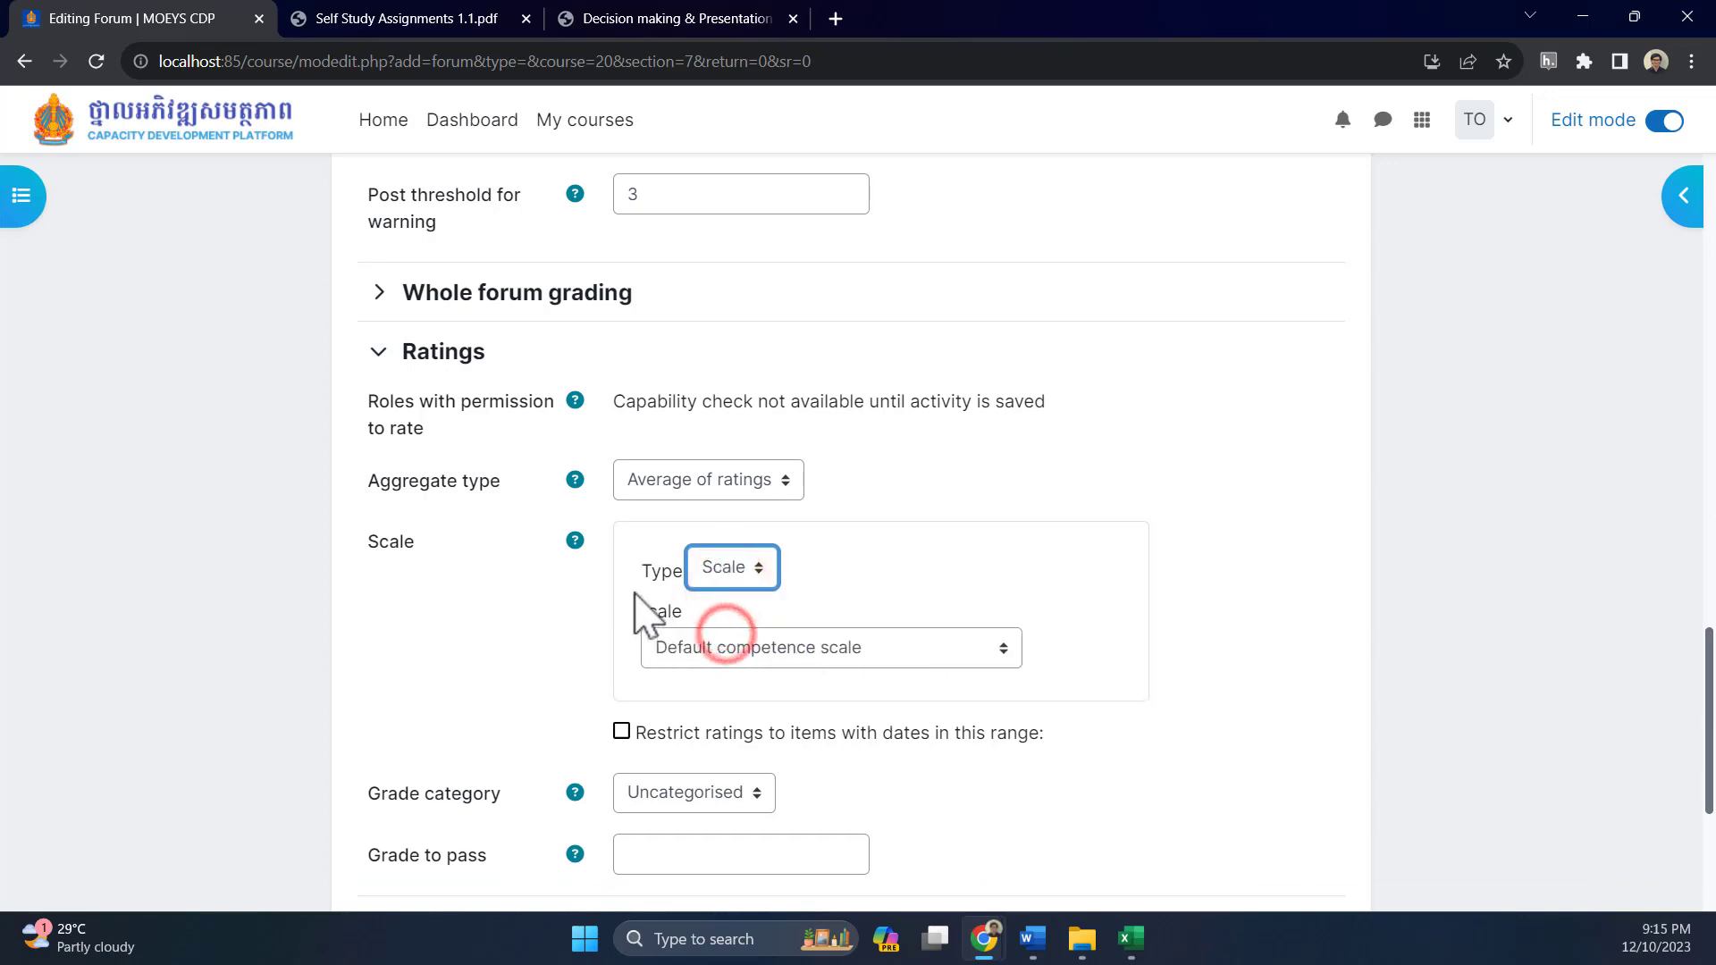
click(623, 579)
click(746, 651)
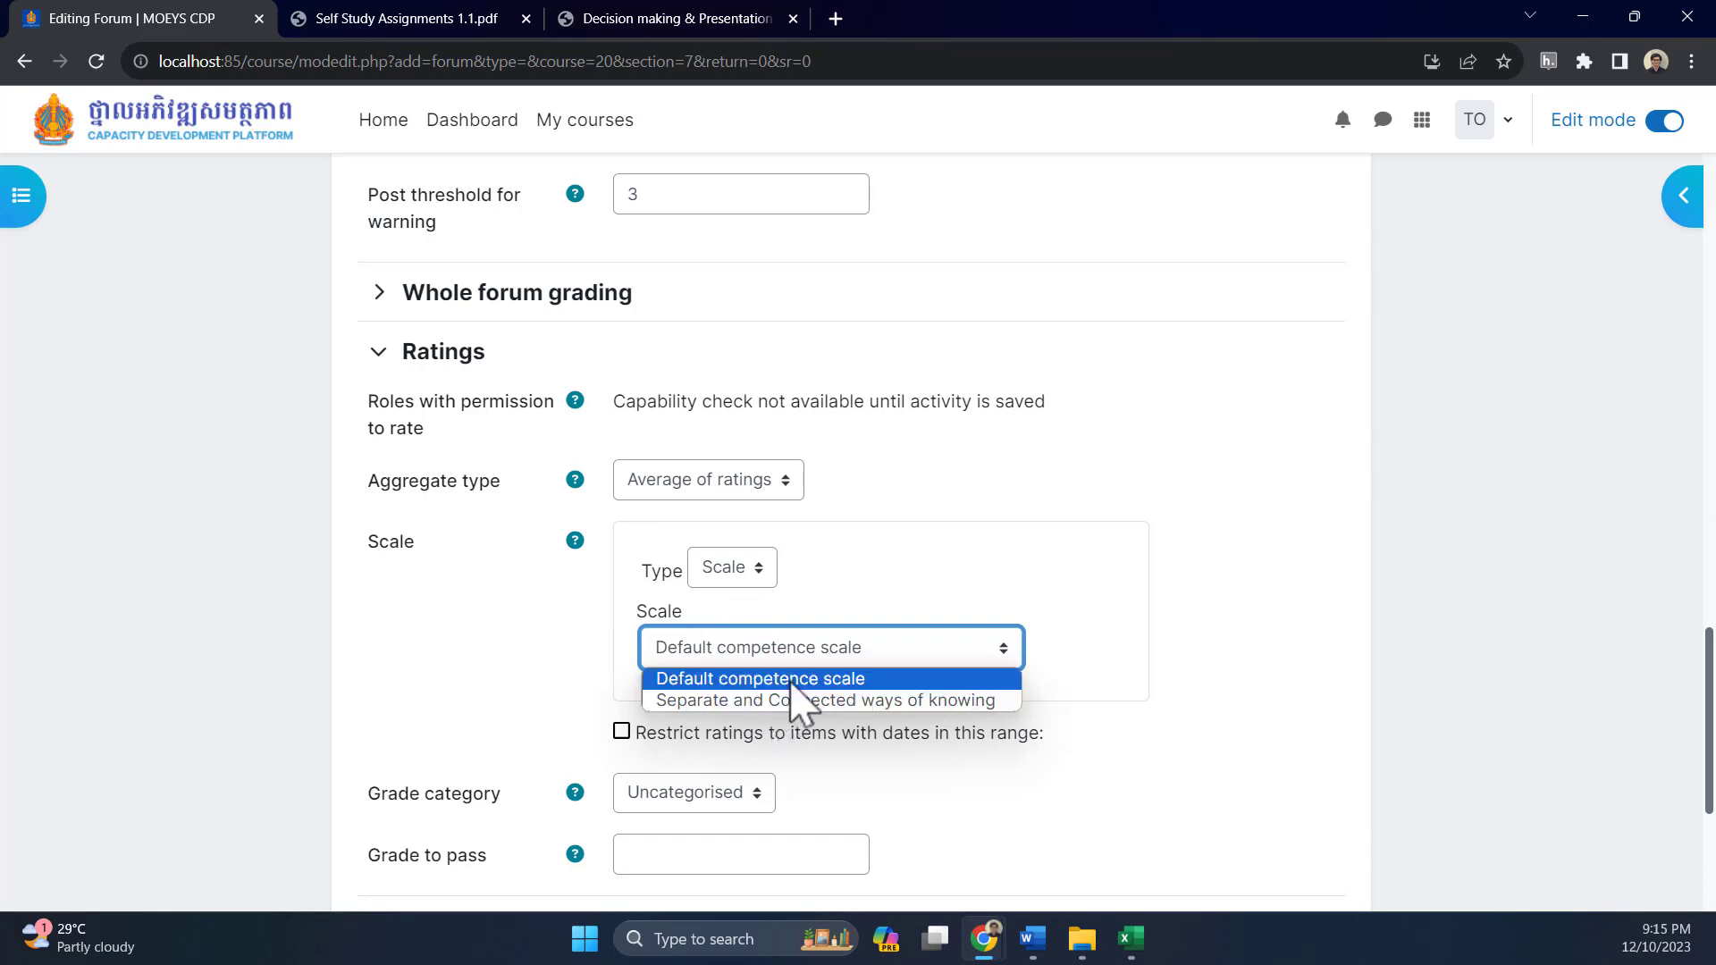
click(593, 621)
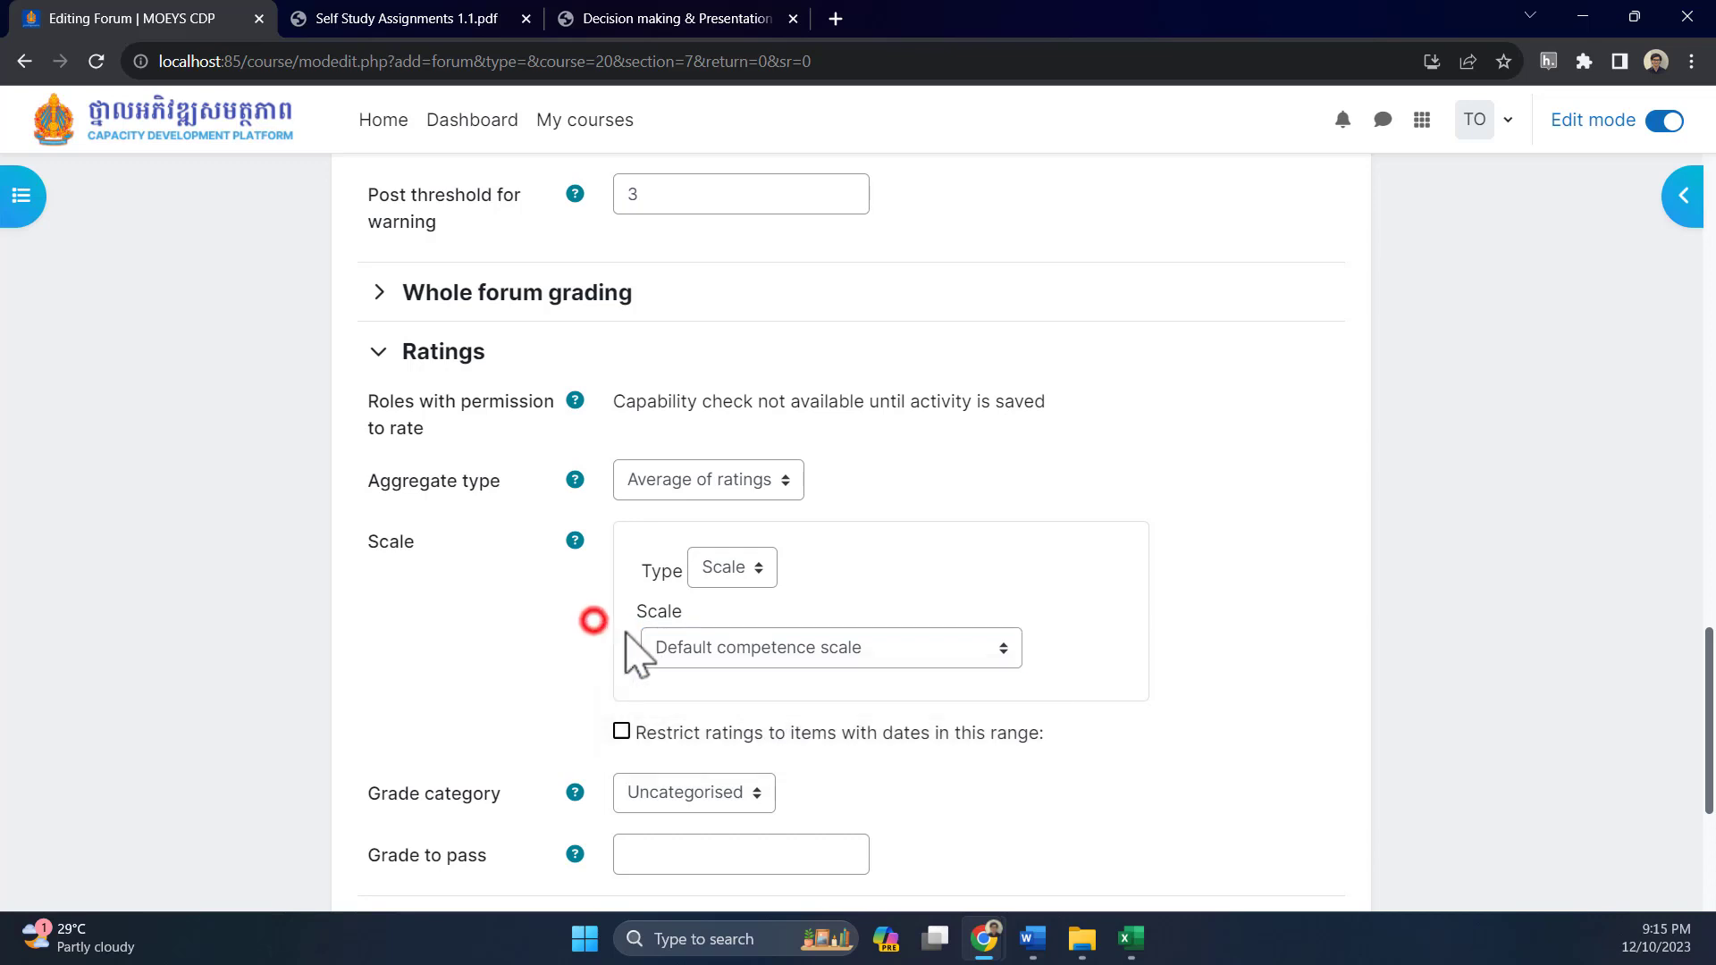
Set the forum's completion tracking to show the activity as complete when conditions are met
scroll(771, 697, down, 1)
scroll(771, 697, down, 4)
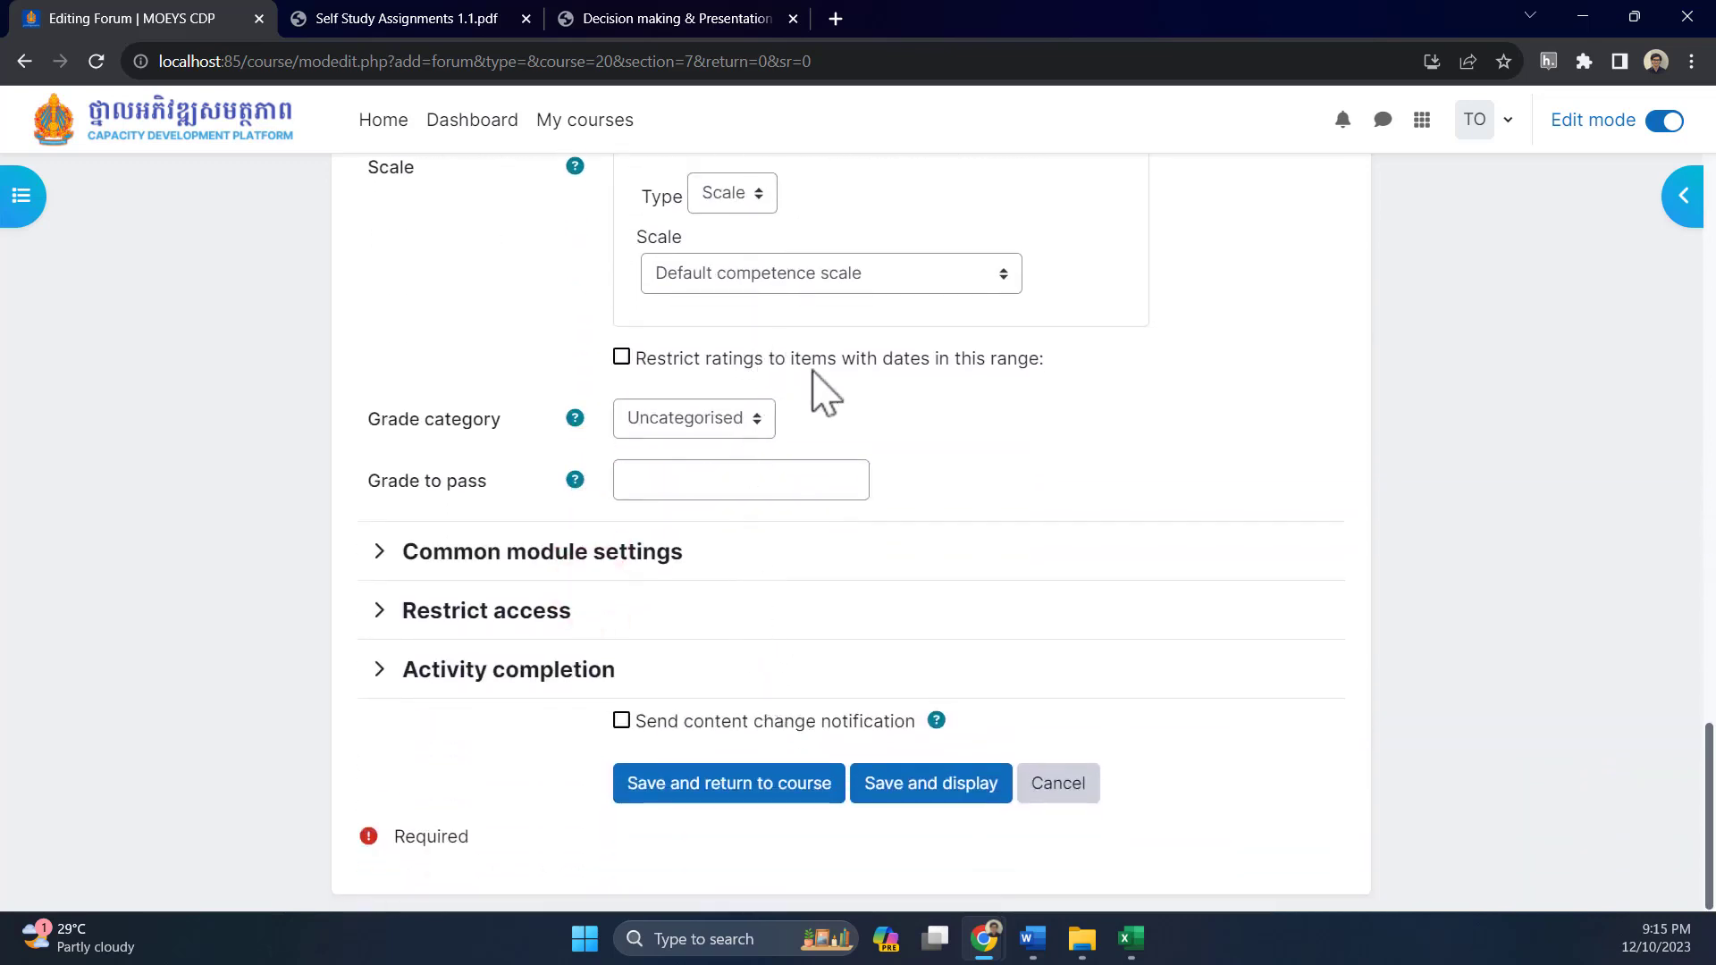
click(510, 670)
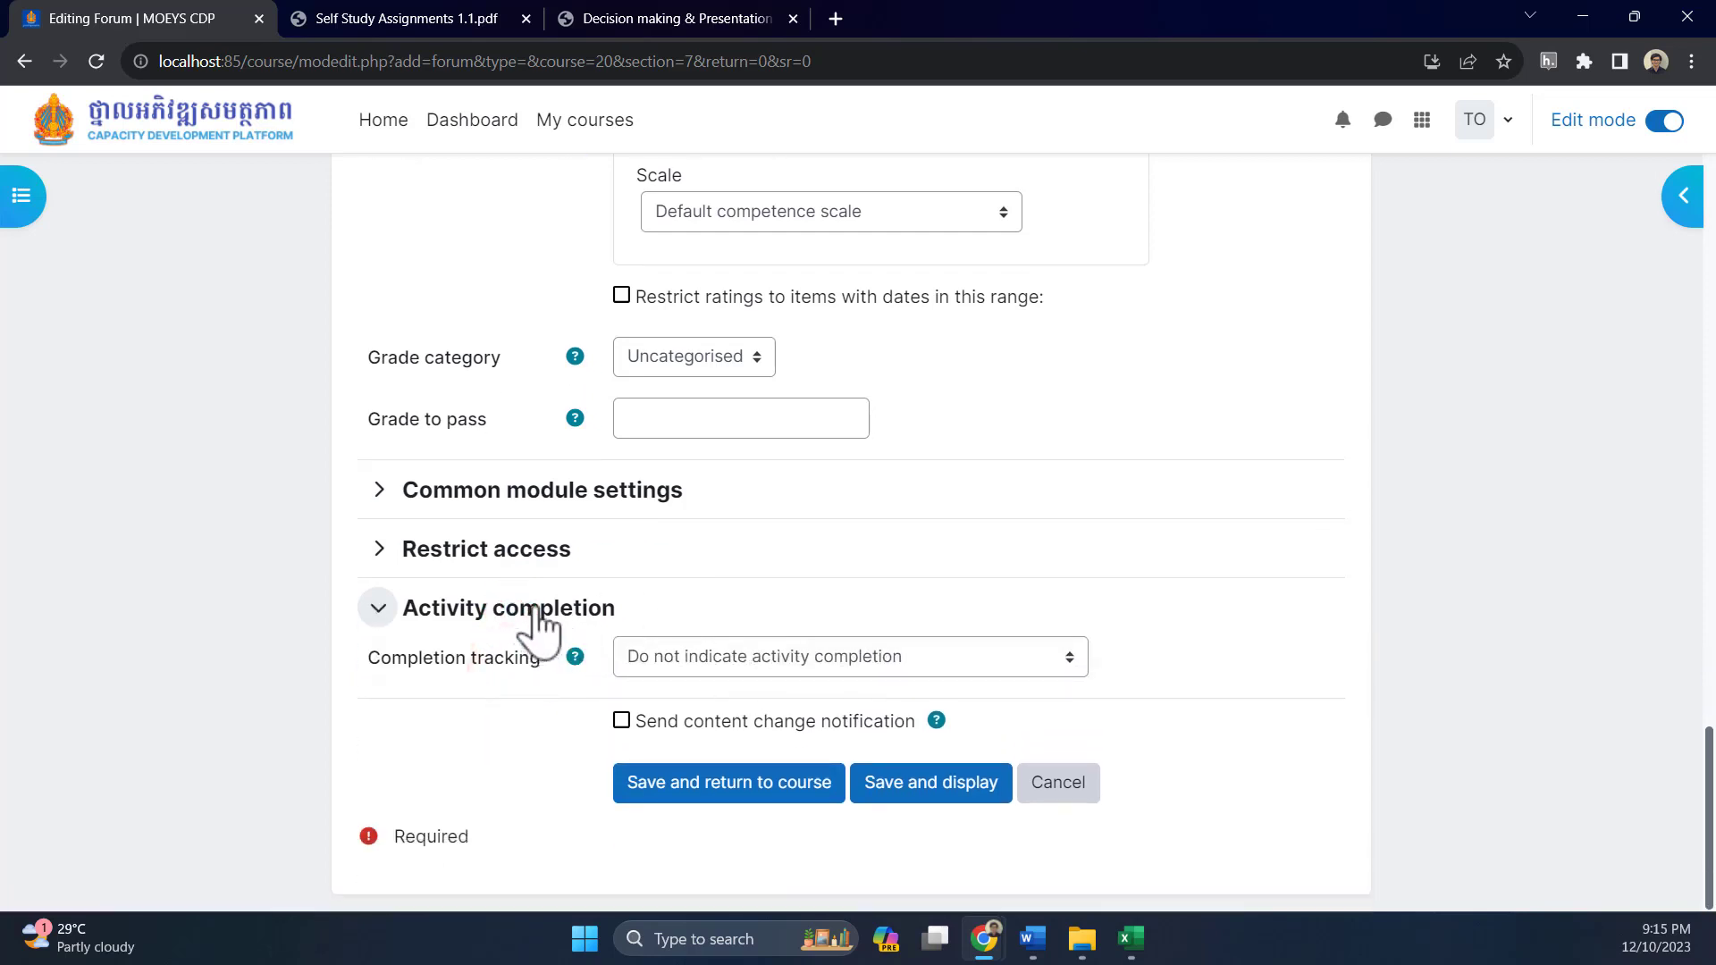
click(708, 653)
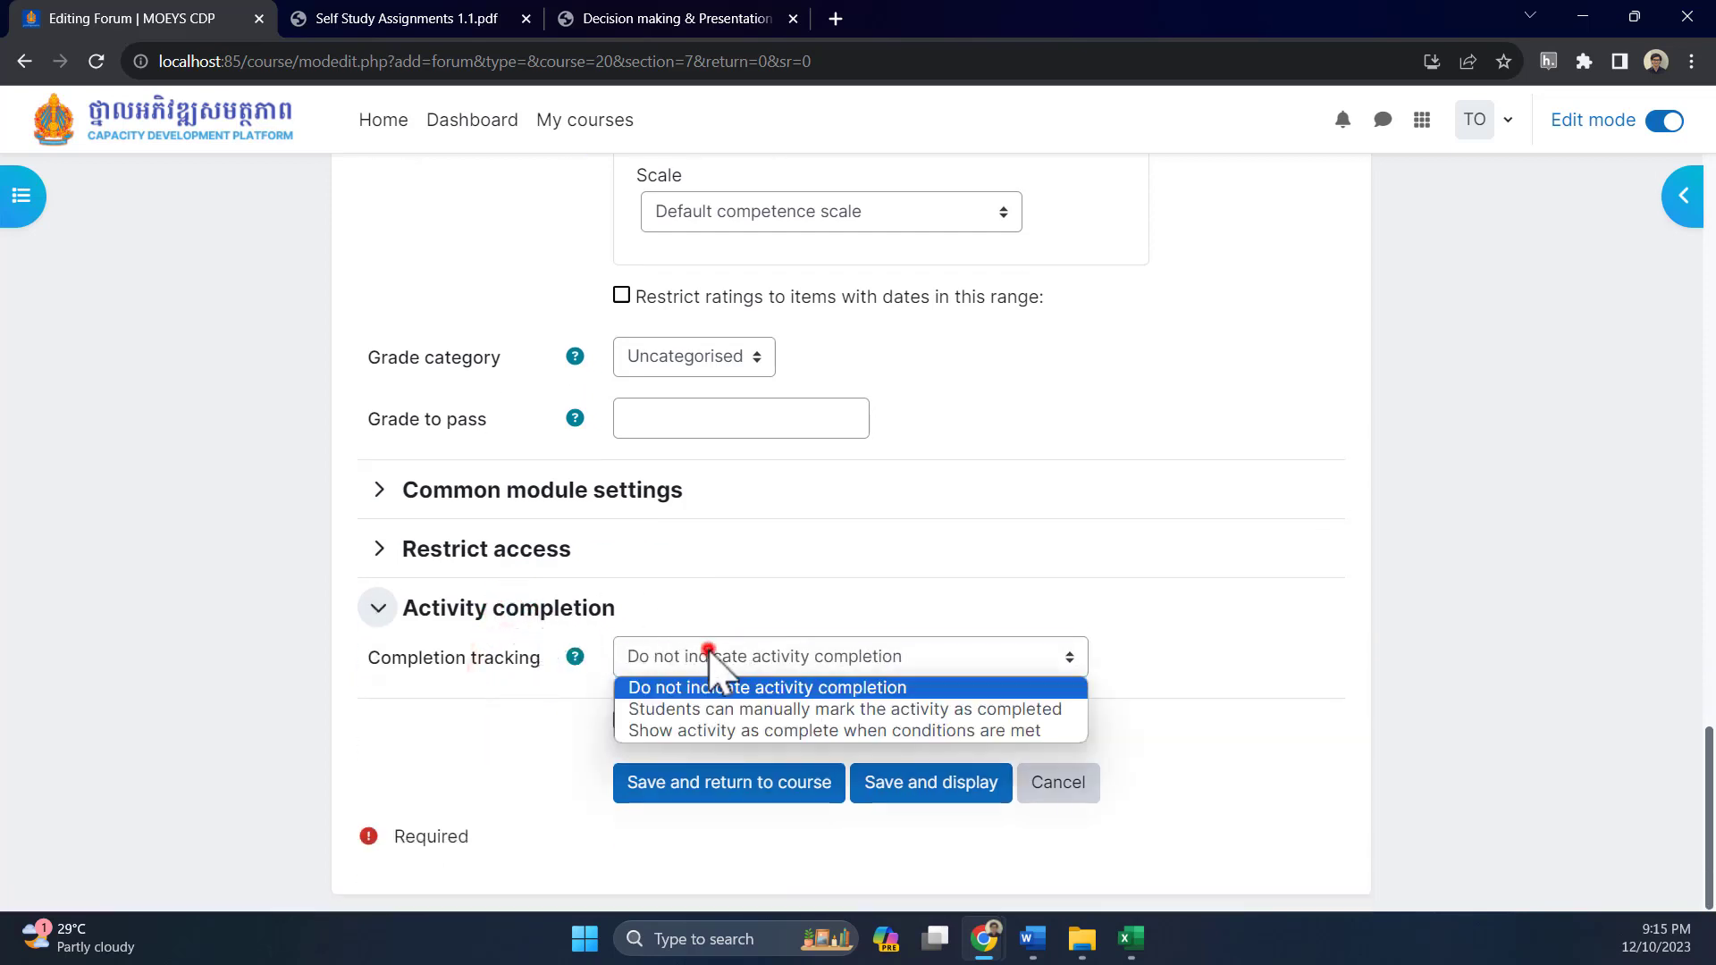
click(720, 733)
scroll(563, 712, down, 3)
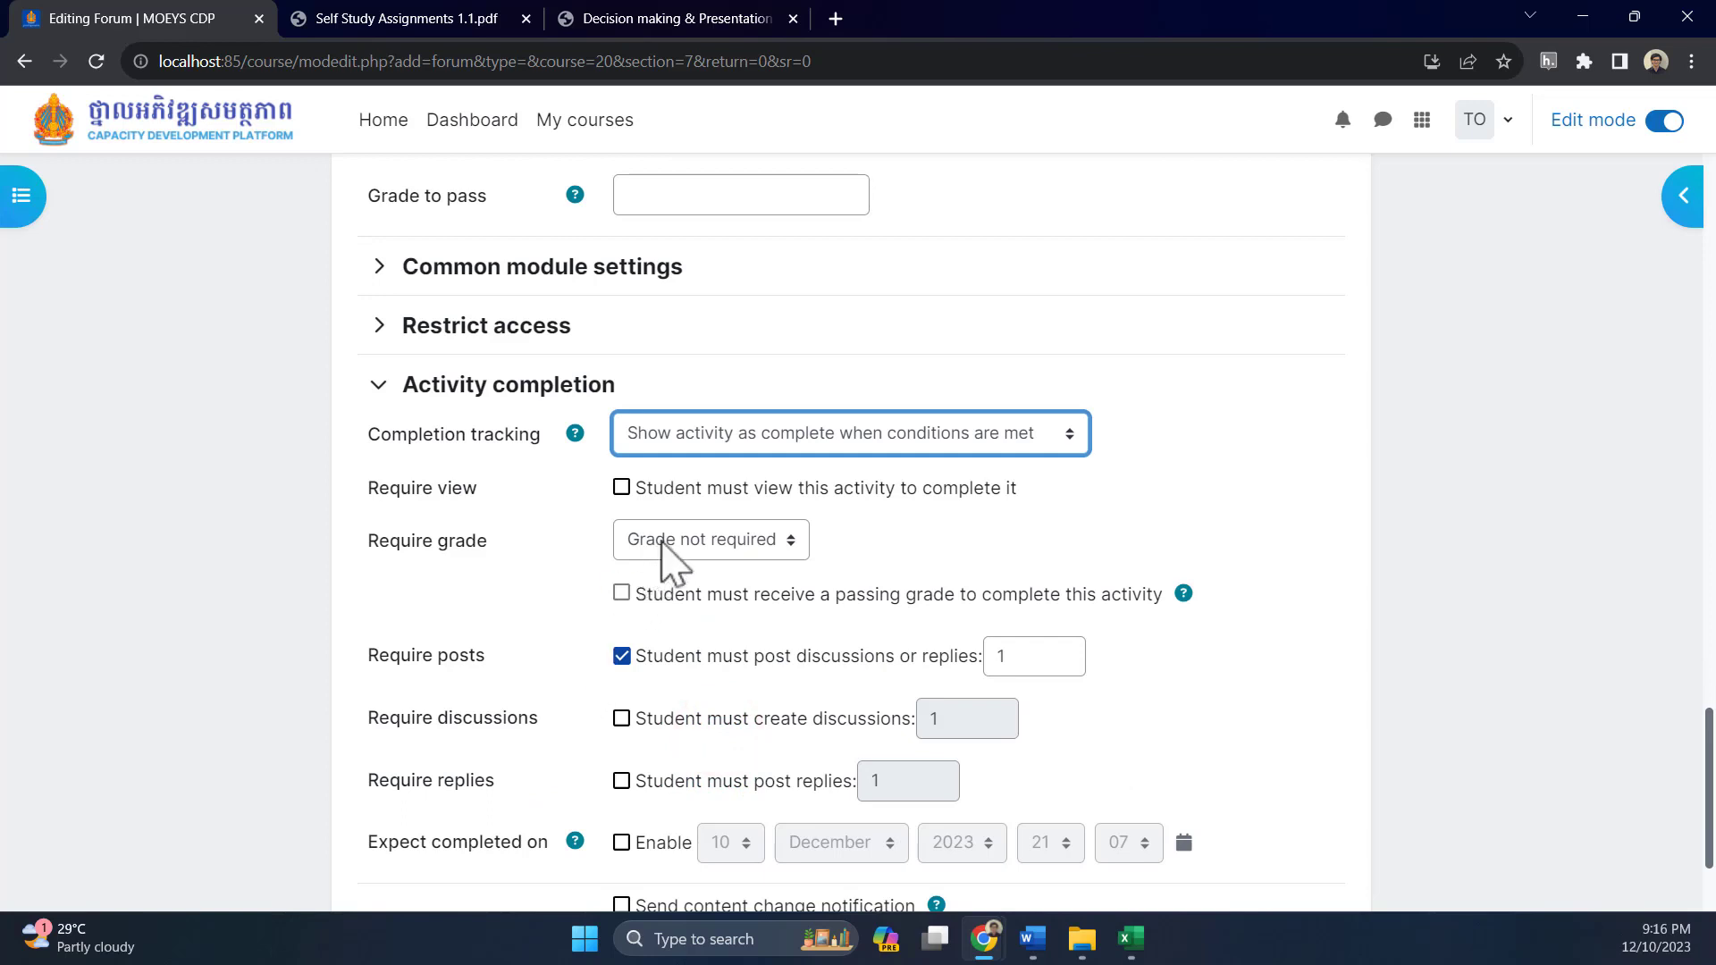
Set the required grade for activity completion to Rating and go back to check the Ratings settings
click(733, 541)
click(724, 540)
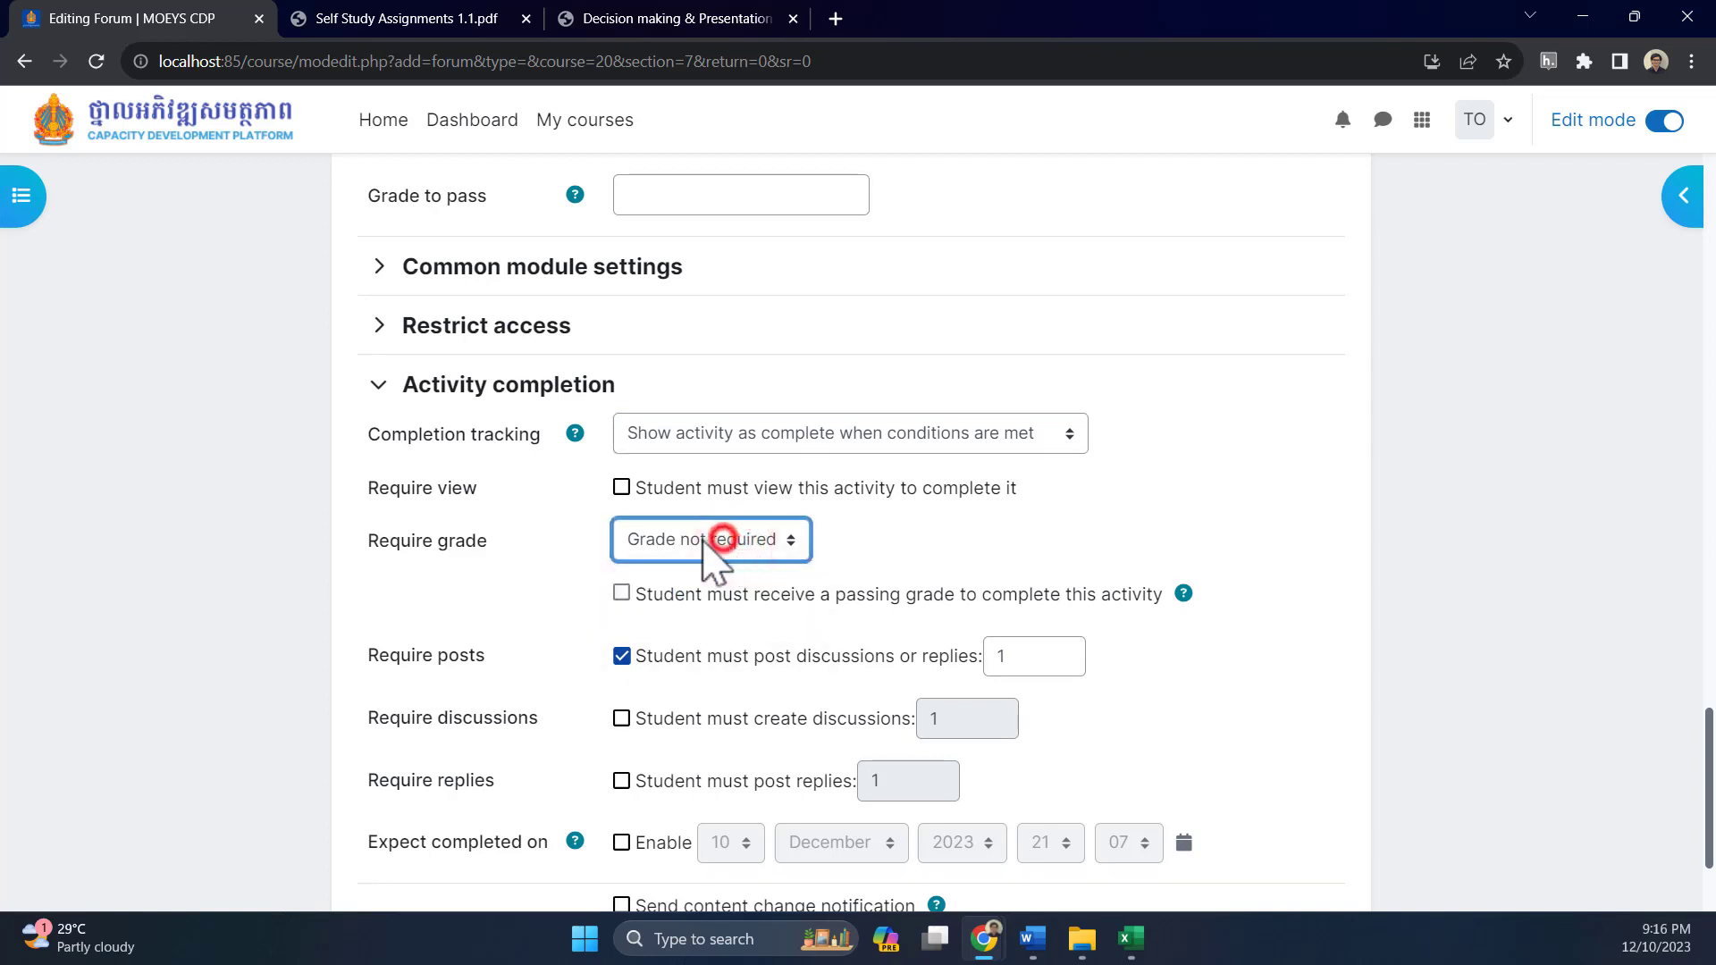
click(677, 540)
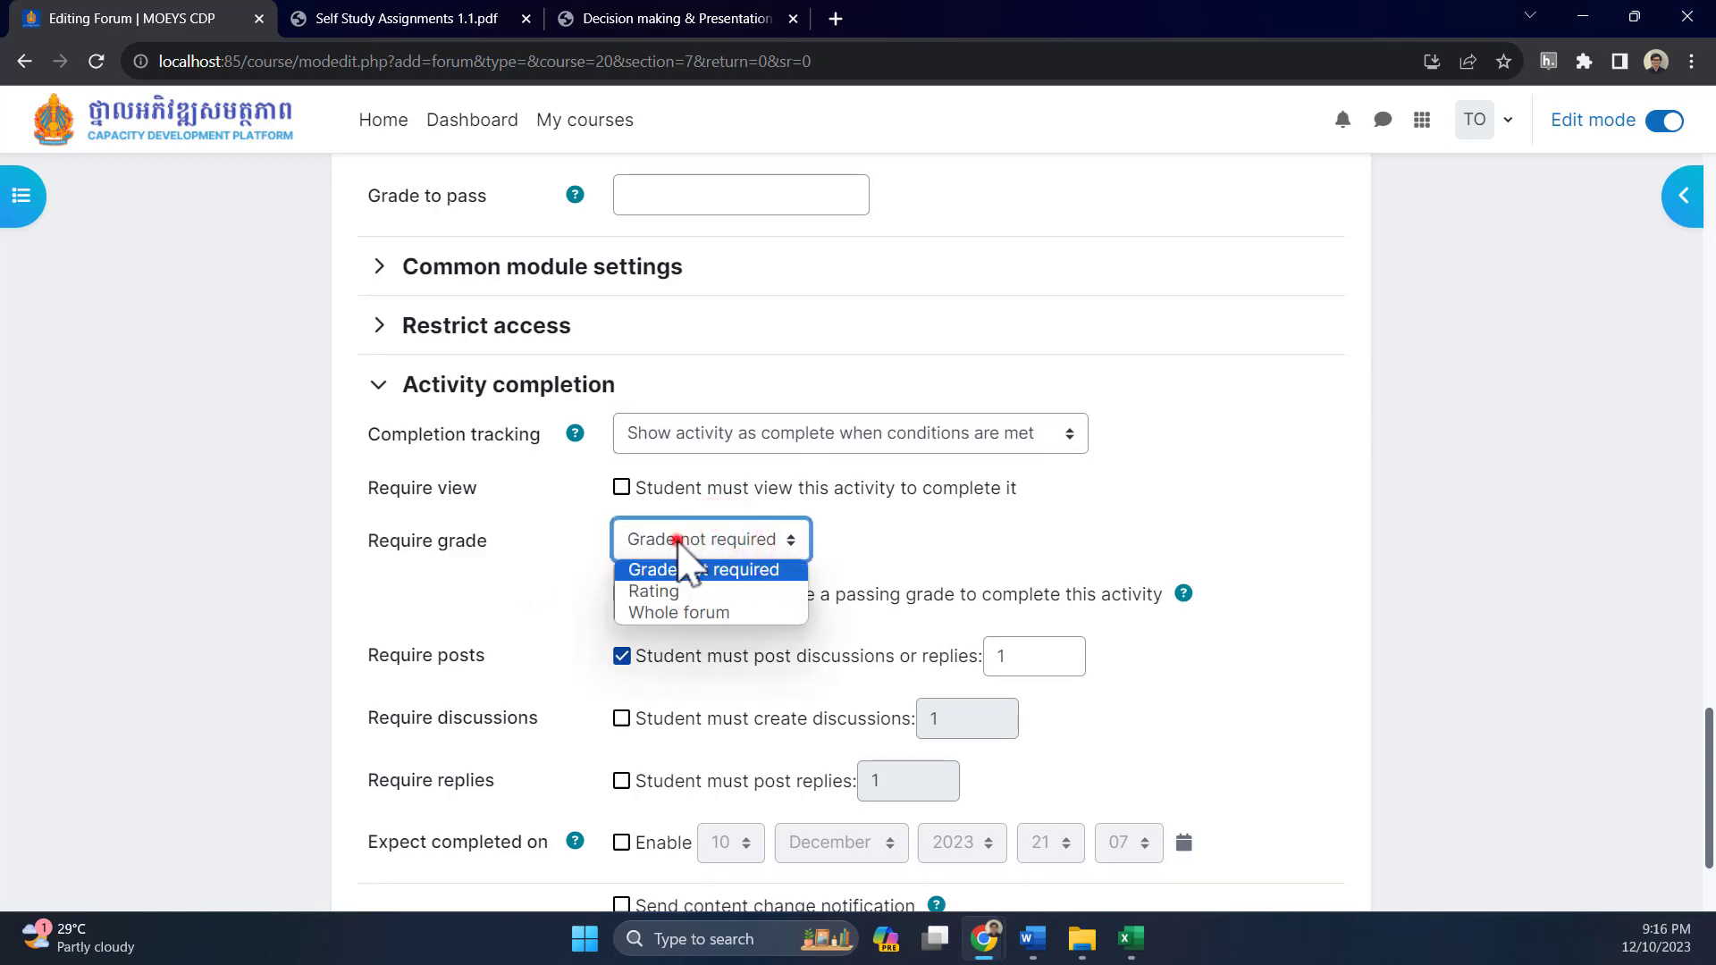
click(690, 593)
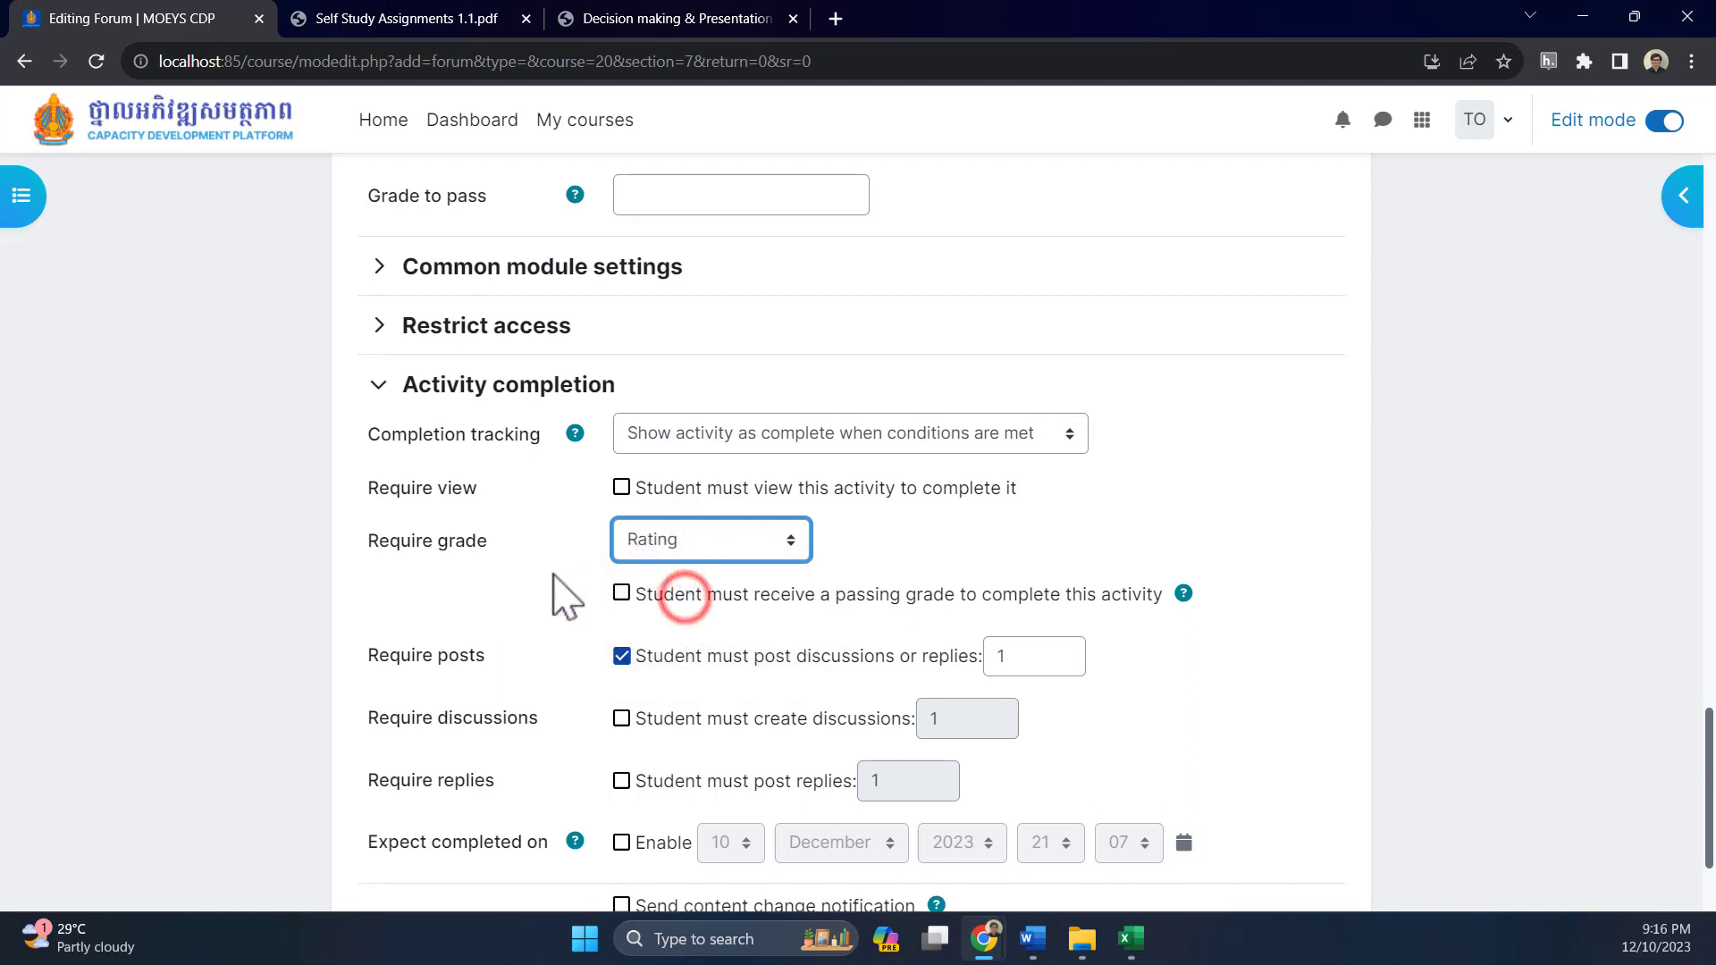
scroll(572, 586, up, 6)
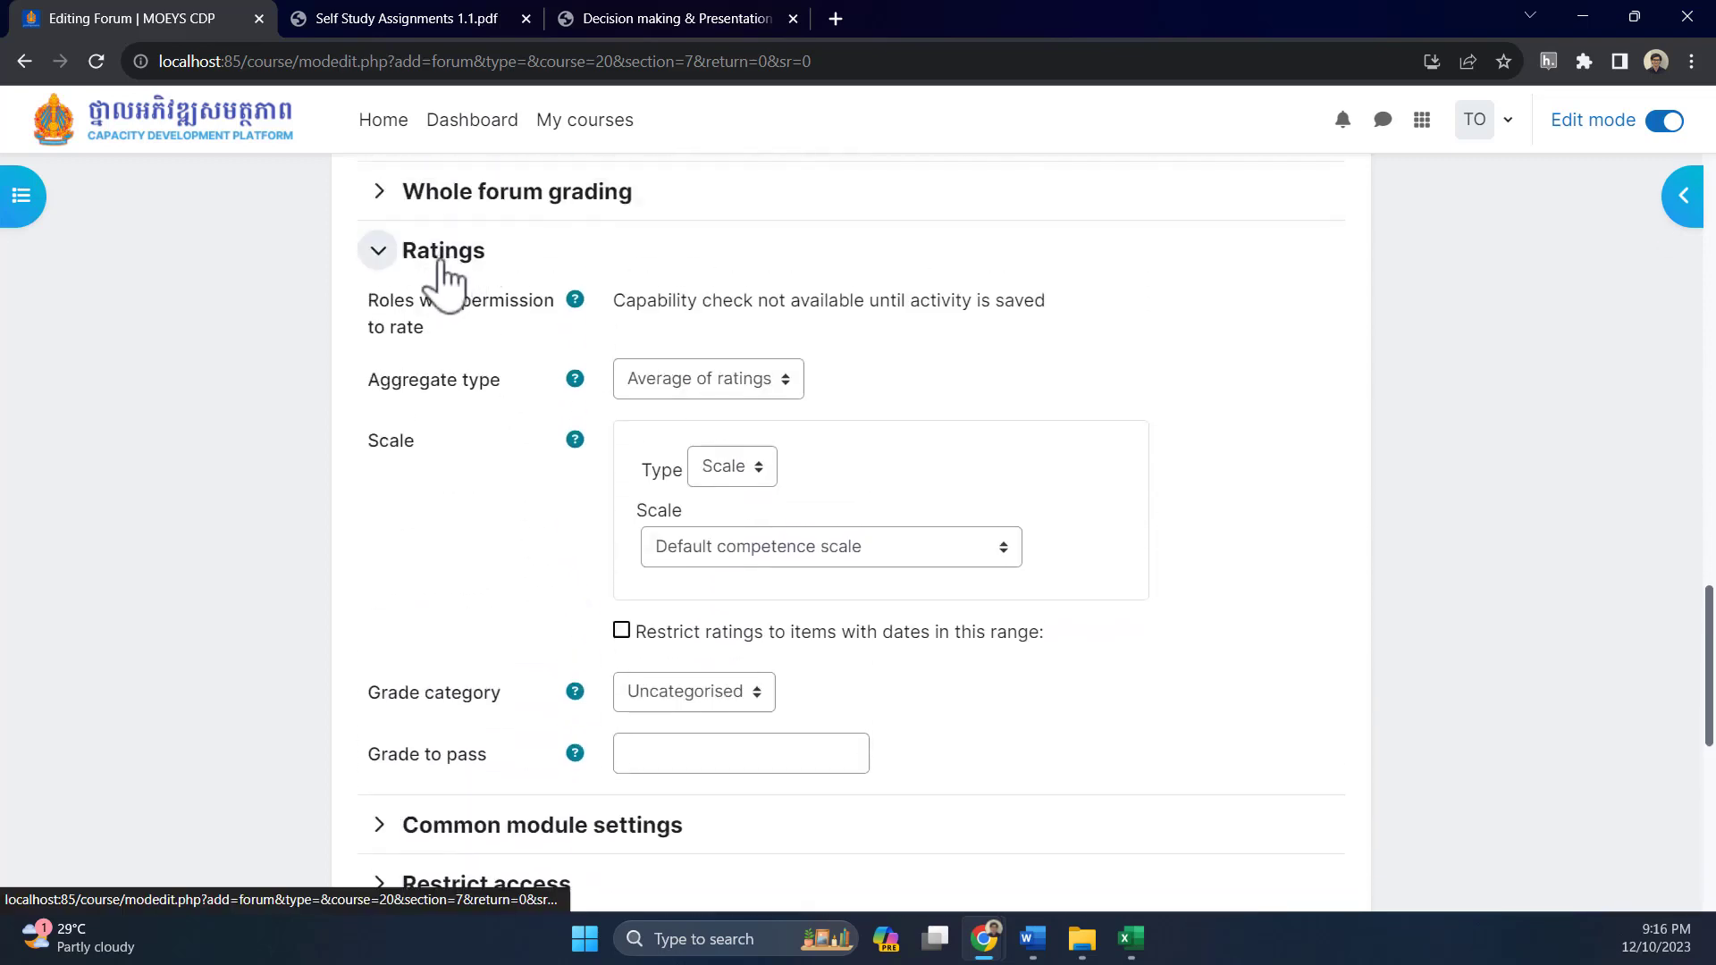
click(441, 255)
click(441, 257)
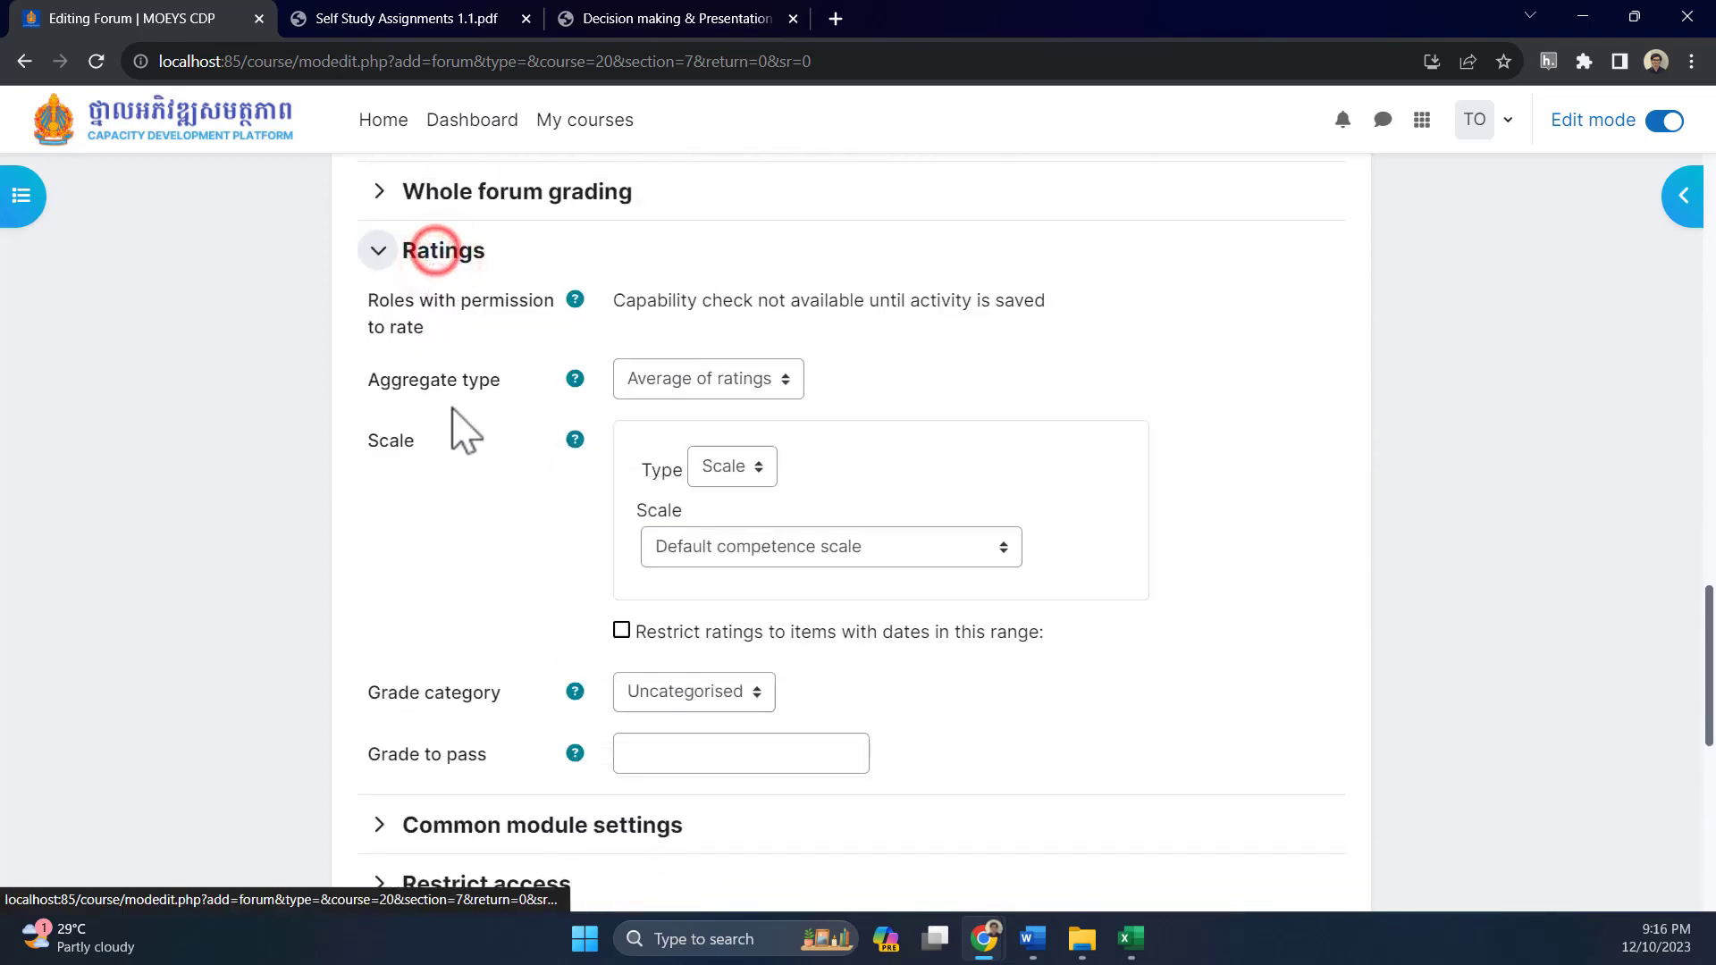
Change the required grade for activity completion to Whole forum and check the Whole forum grading settings
scroll(519, 532, down, 6)
click(661, 539)
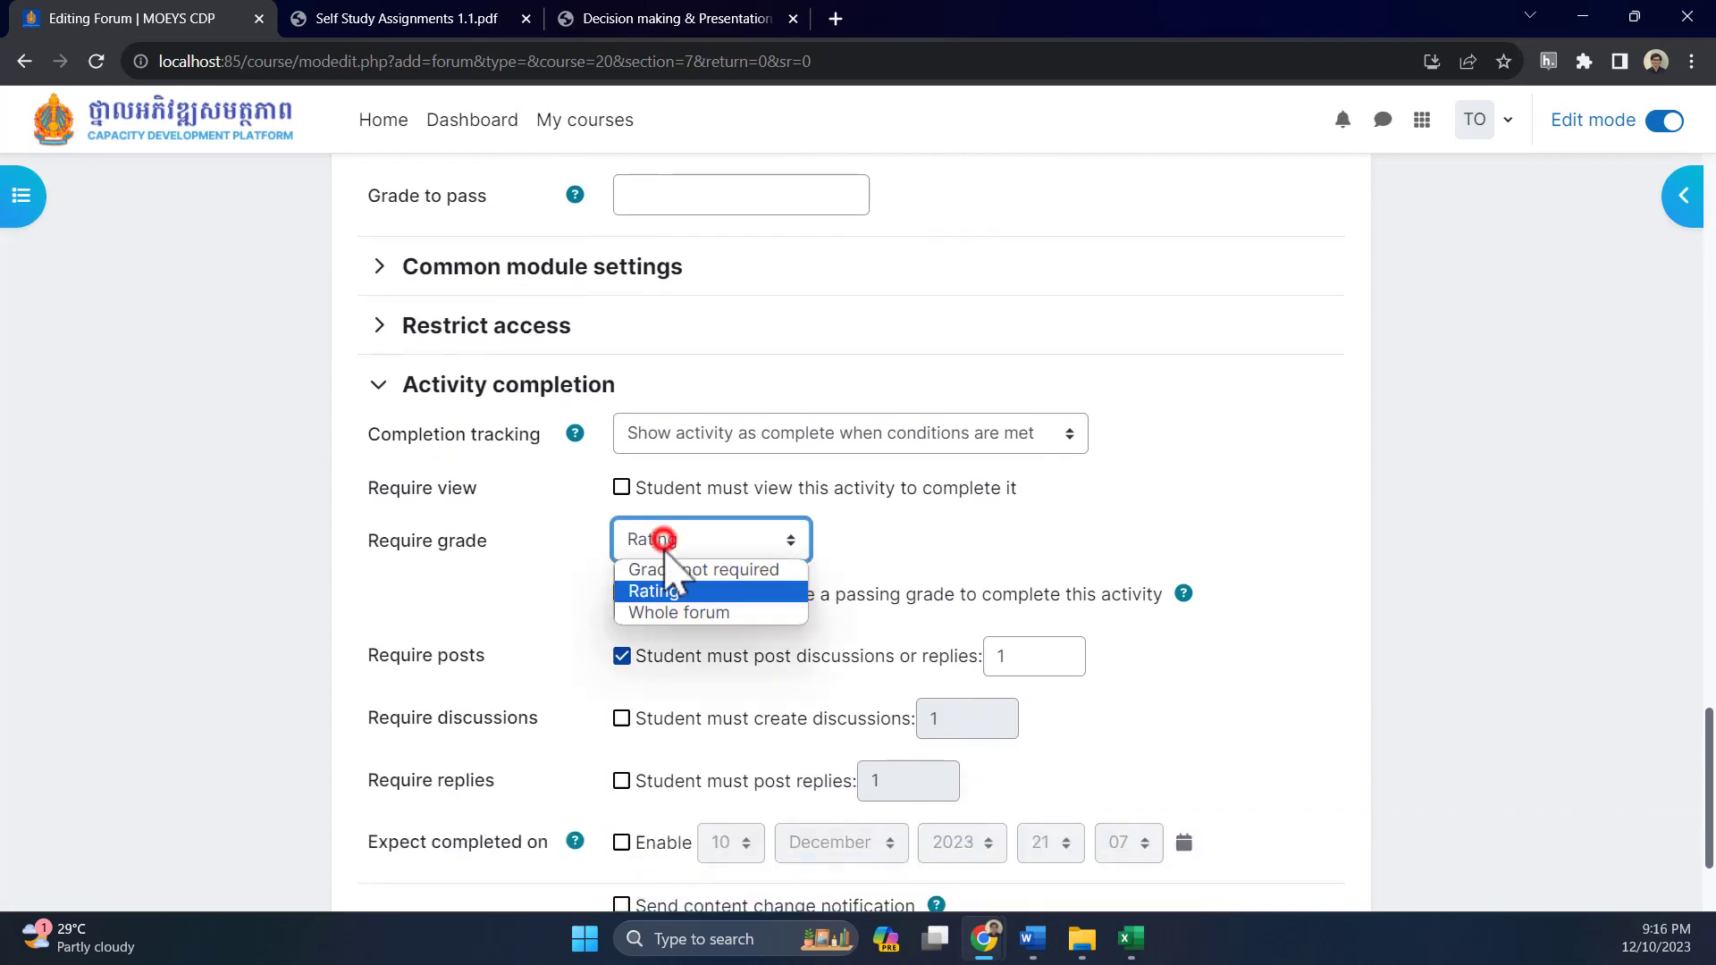
click(666, 613)
click(552, 579)
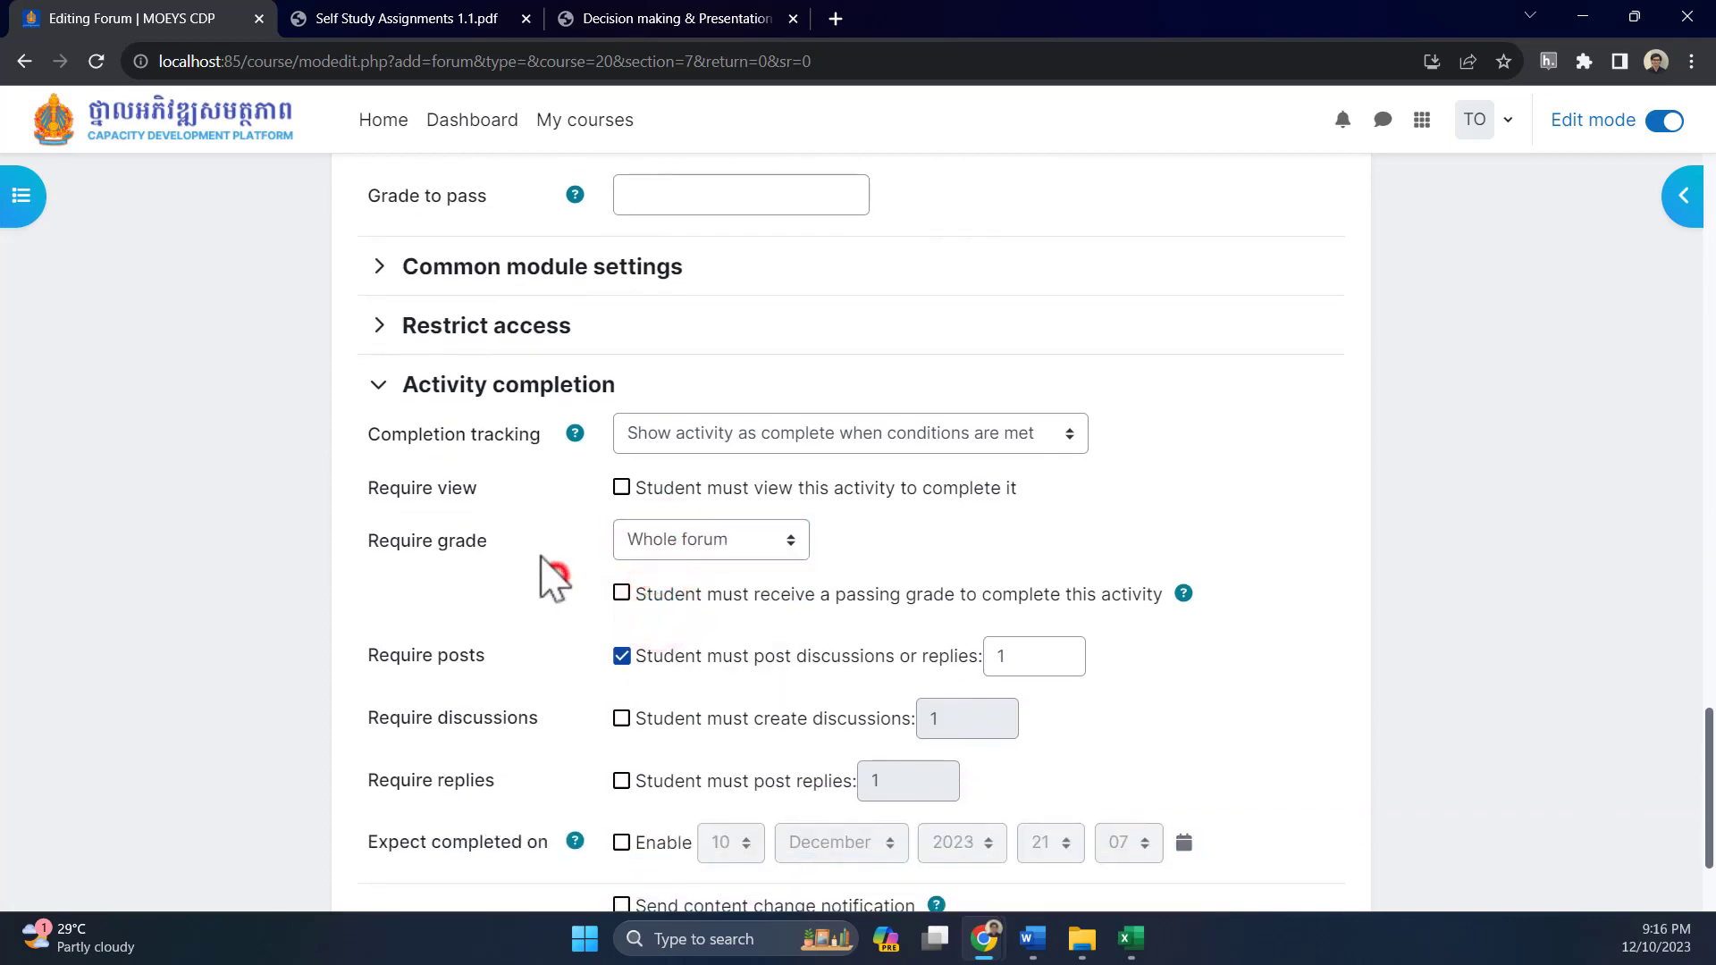
scroll(541, 555, up, 3)
scroll(541, 545, up, 5)
click(524, 411)
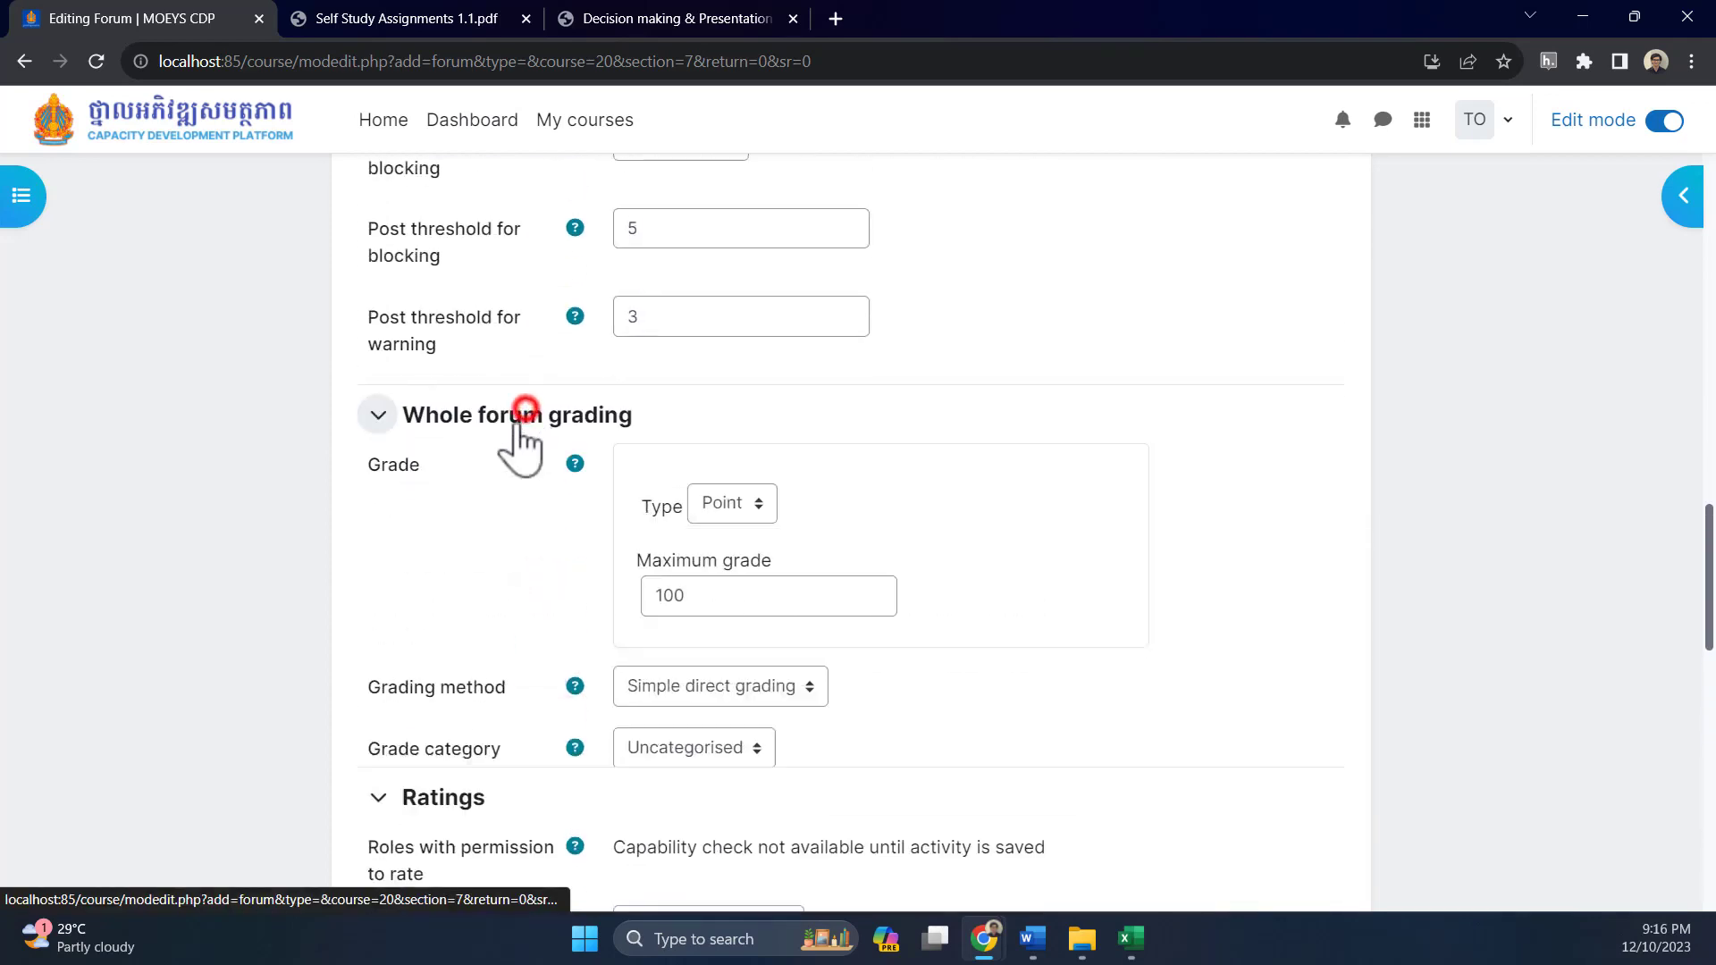
click(472, 417)
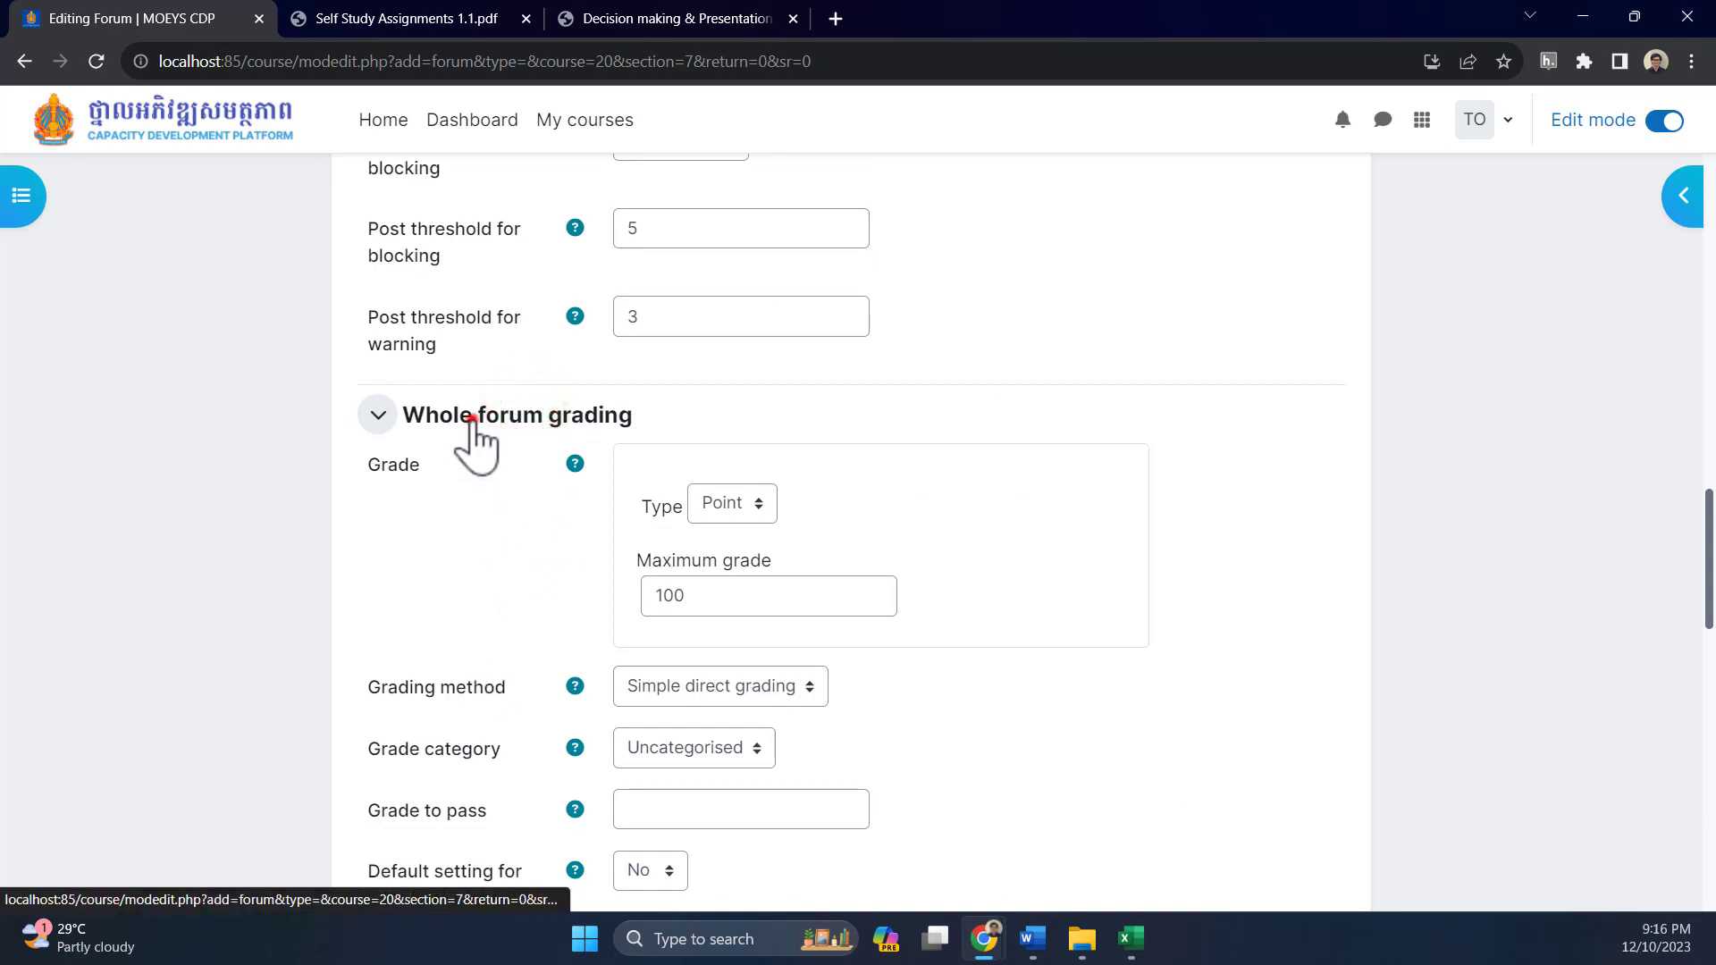
Require a passing grade for activity completion and set the grade to pass under Whole forum grading to 50
scroll(516, 563, down, 10)
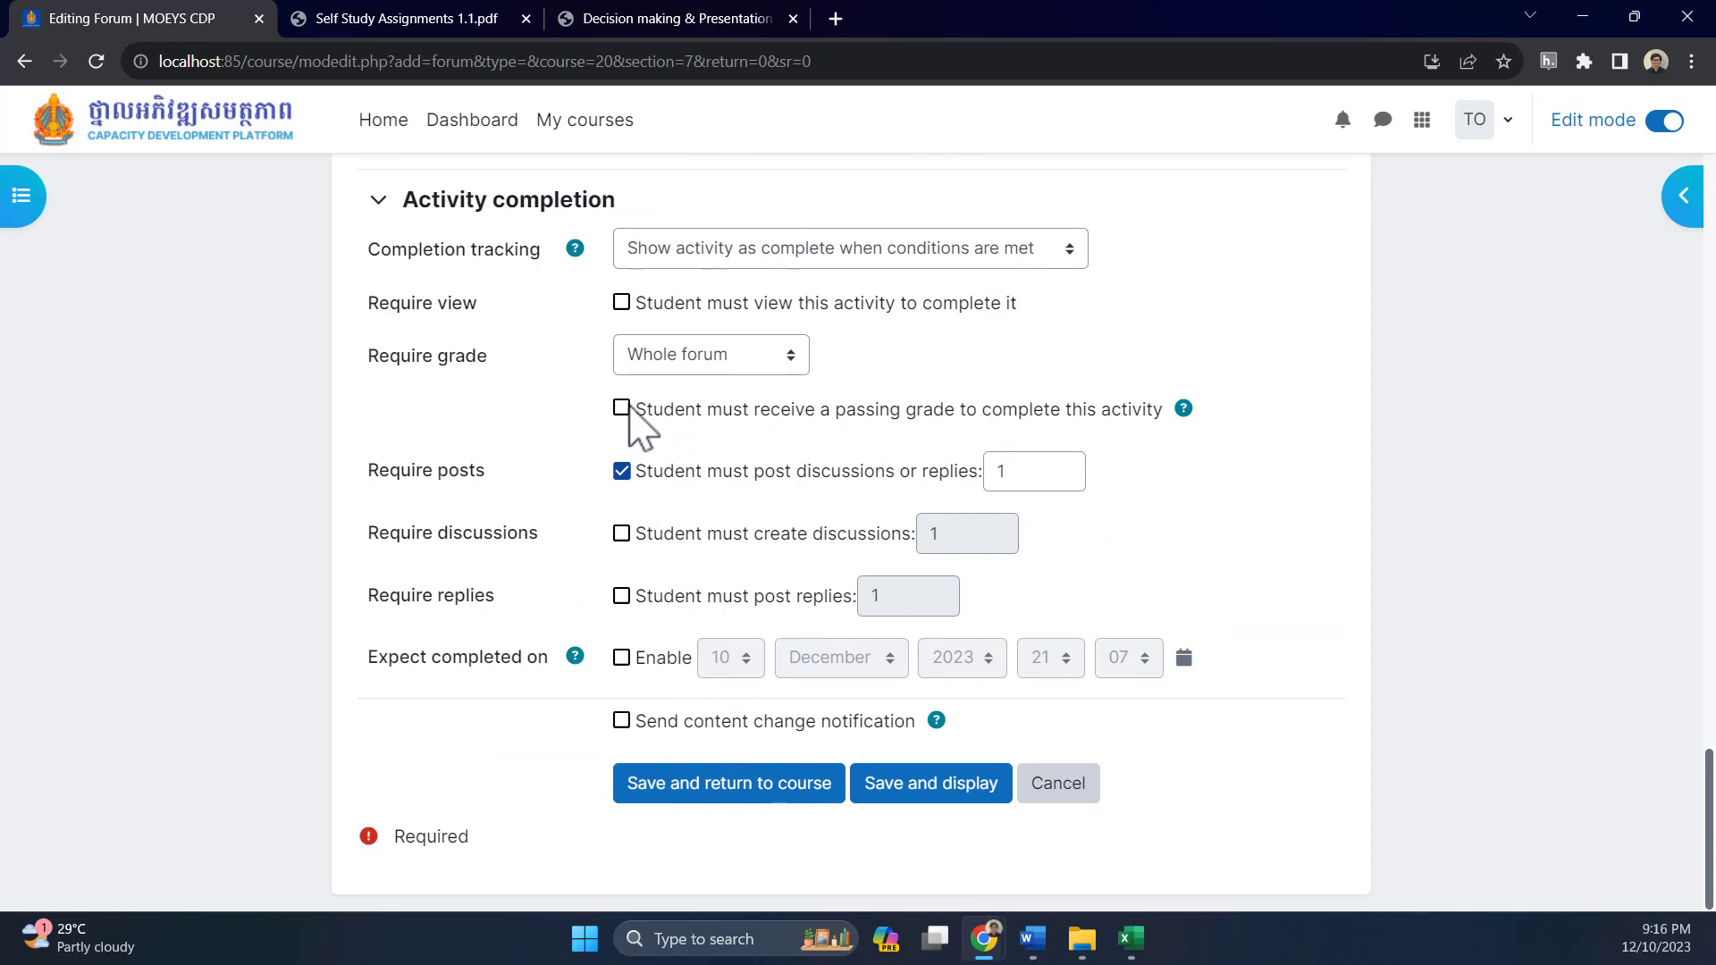
click(623, 408)
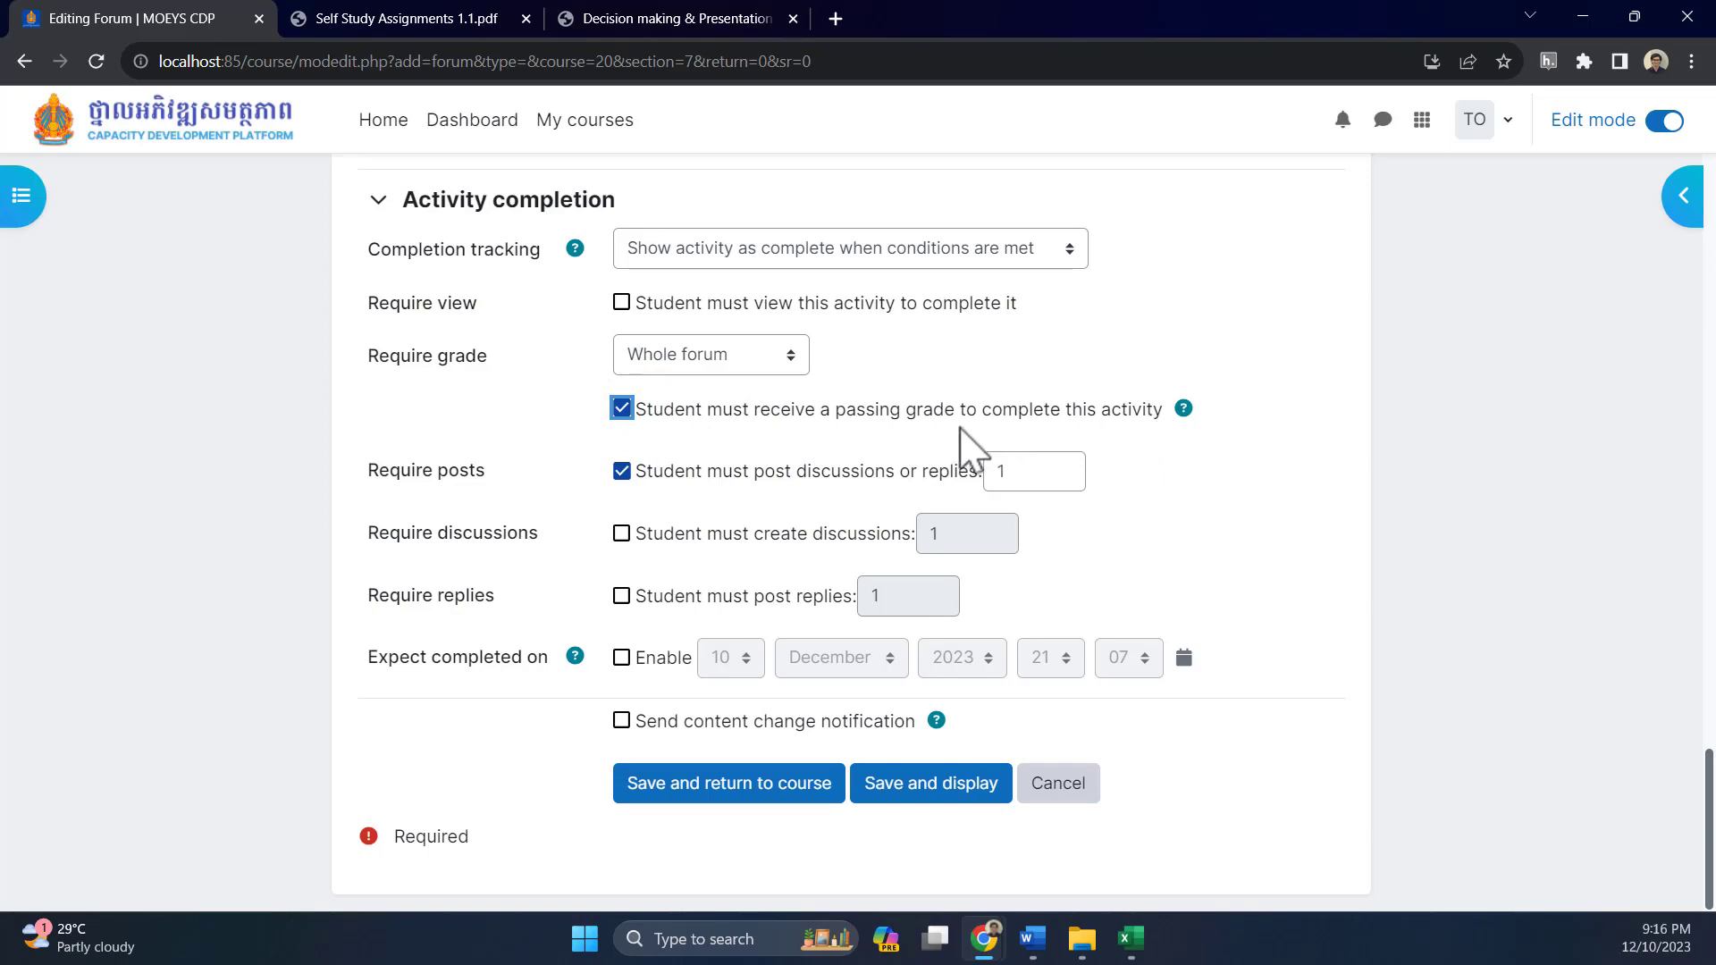
scroll(679, 420, up, 7)
scroll(563, 384, up, 4)
click(497, 454)
scroll(661, 465, down, 5)
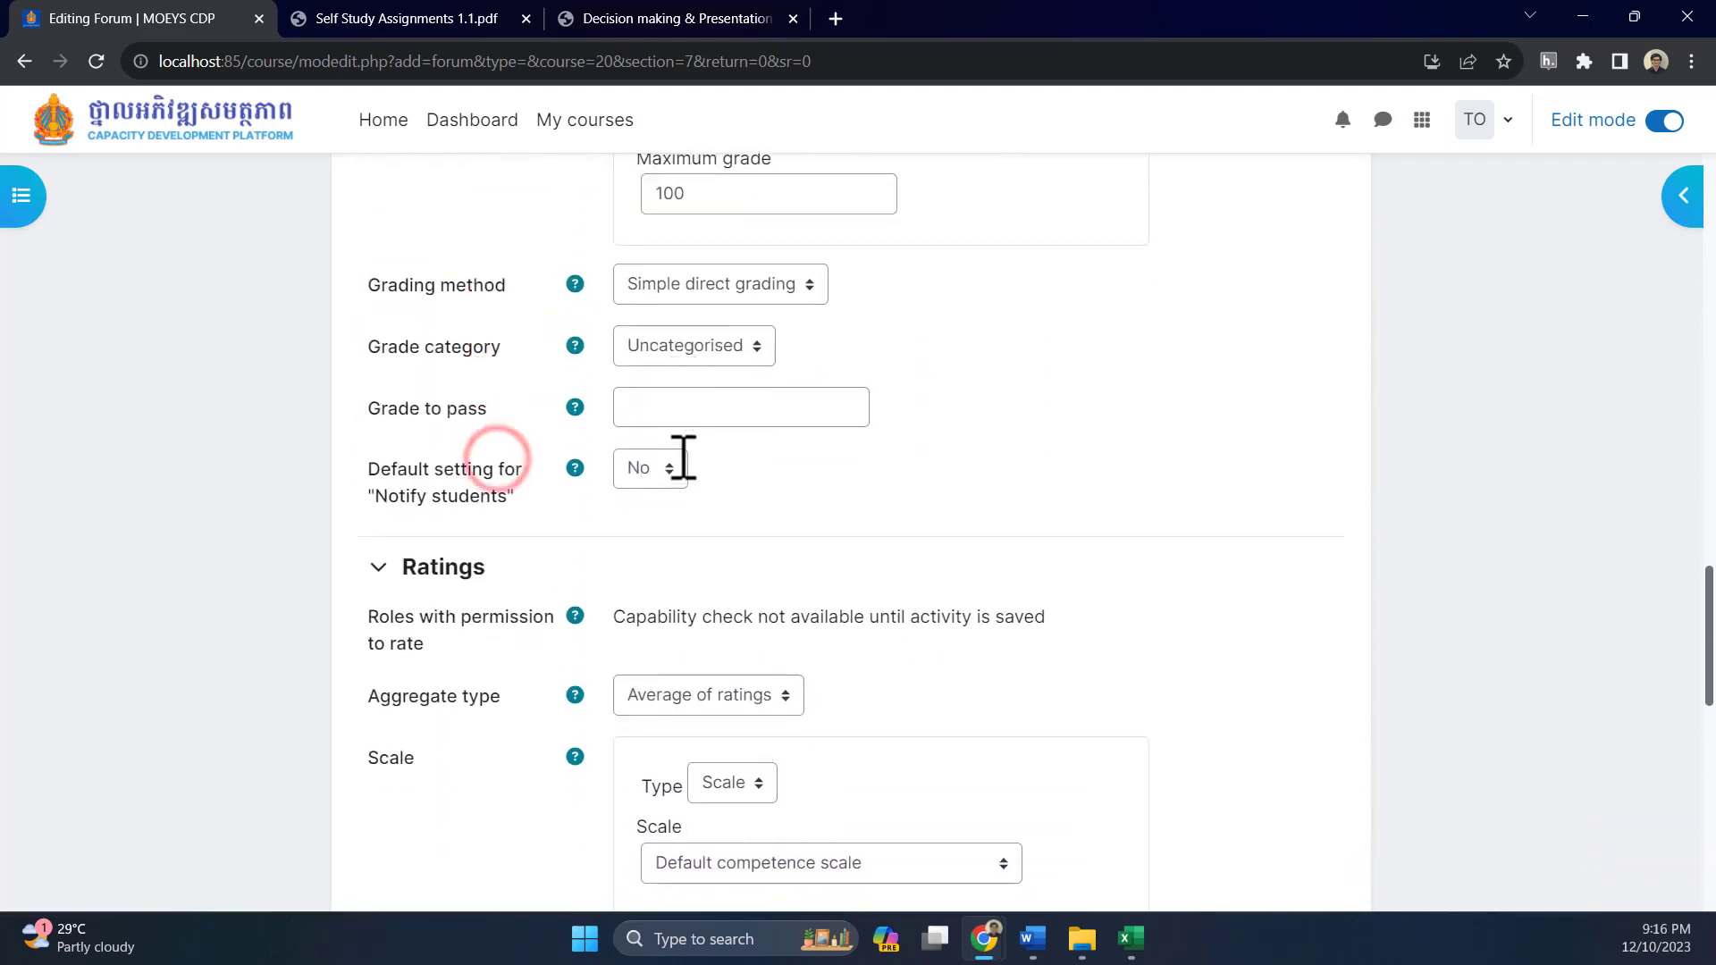
click(642, 408)
text(5)
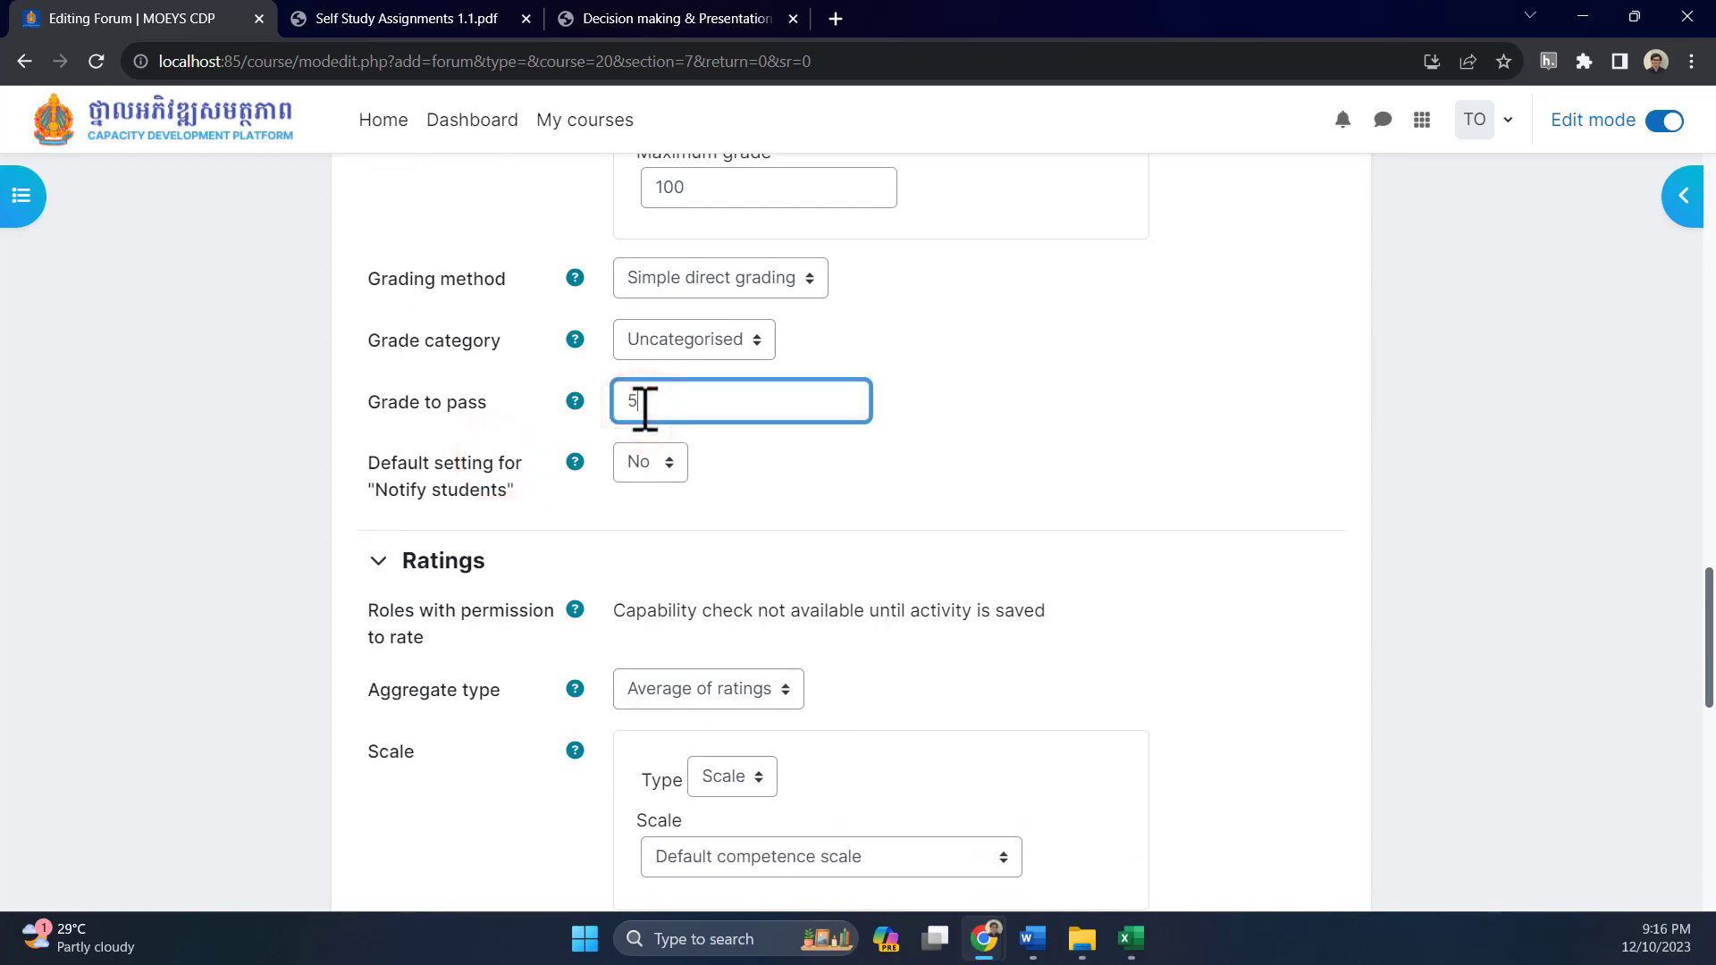
text(0)
click(731, 454)
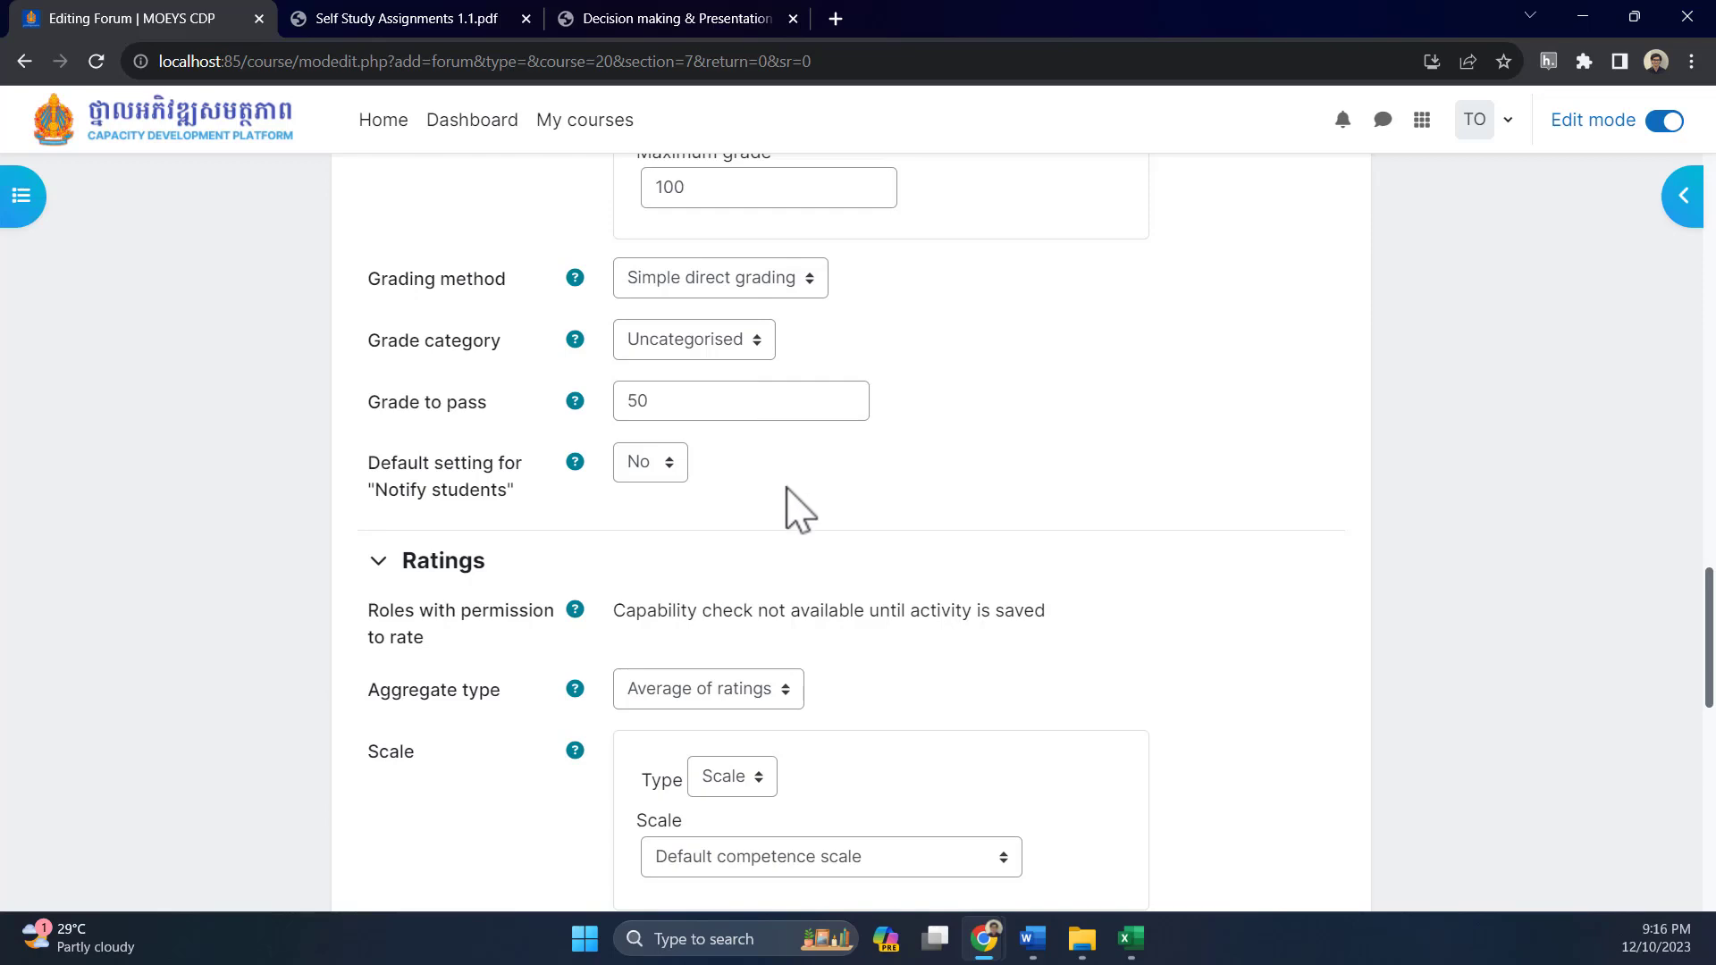
Require students to create 1 discussion and post 2 replies to complete the activity
scroll(835, 518, down, 10)
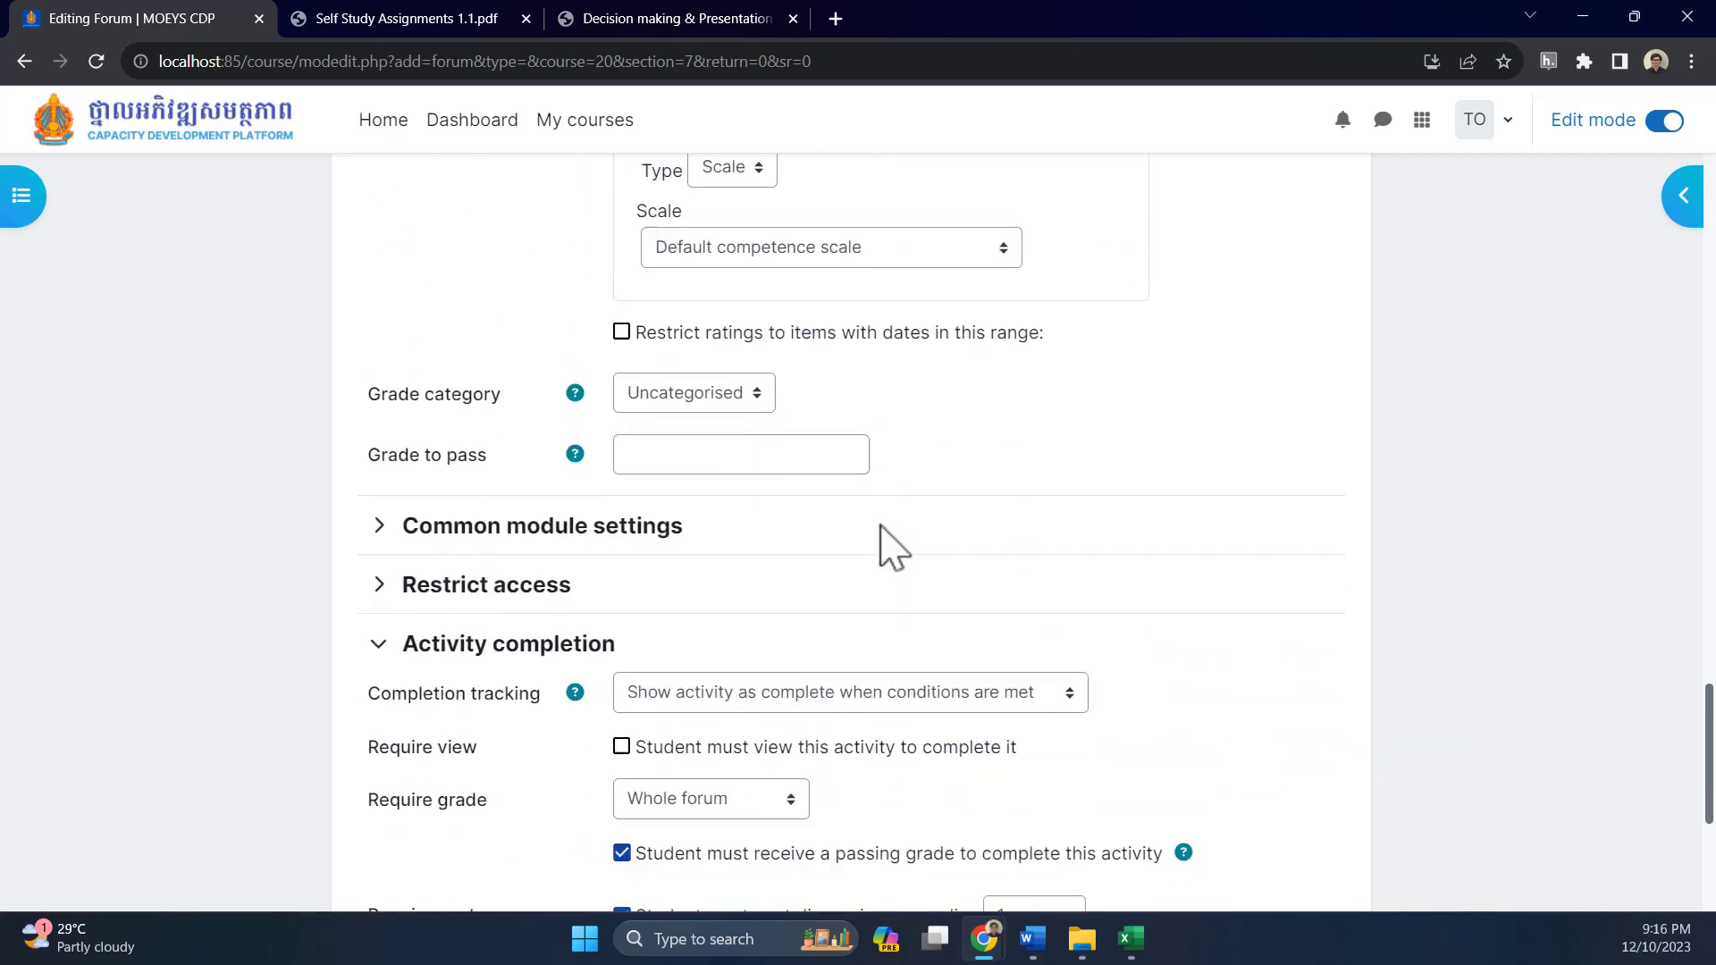
scroll(881, 528, down, 1)
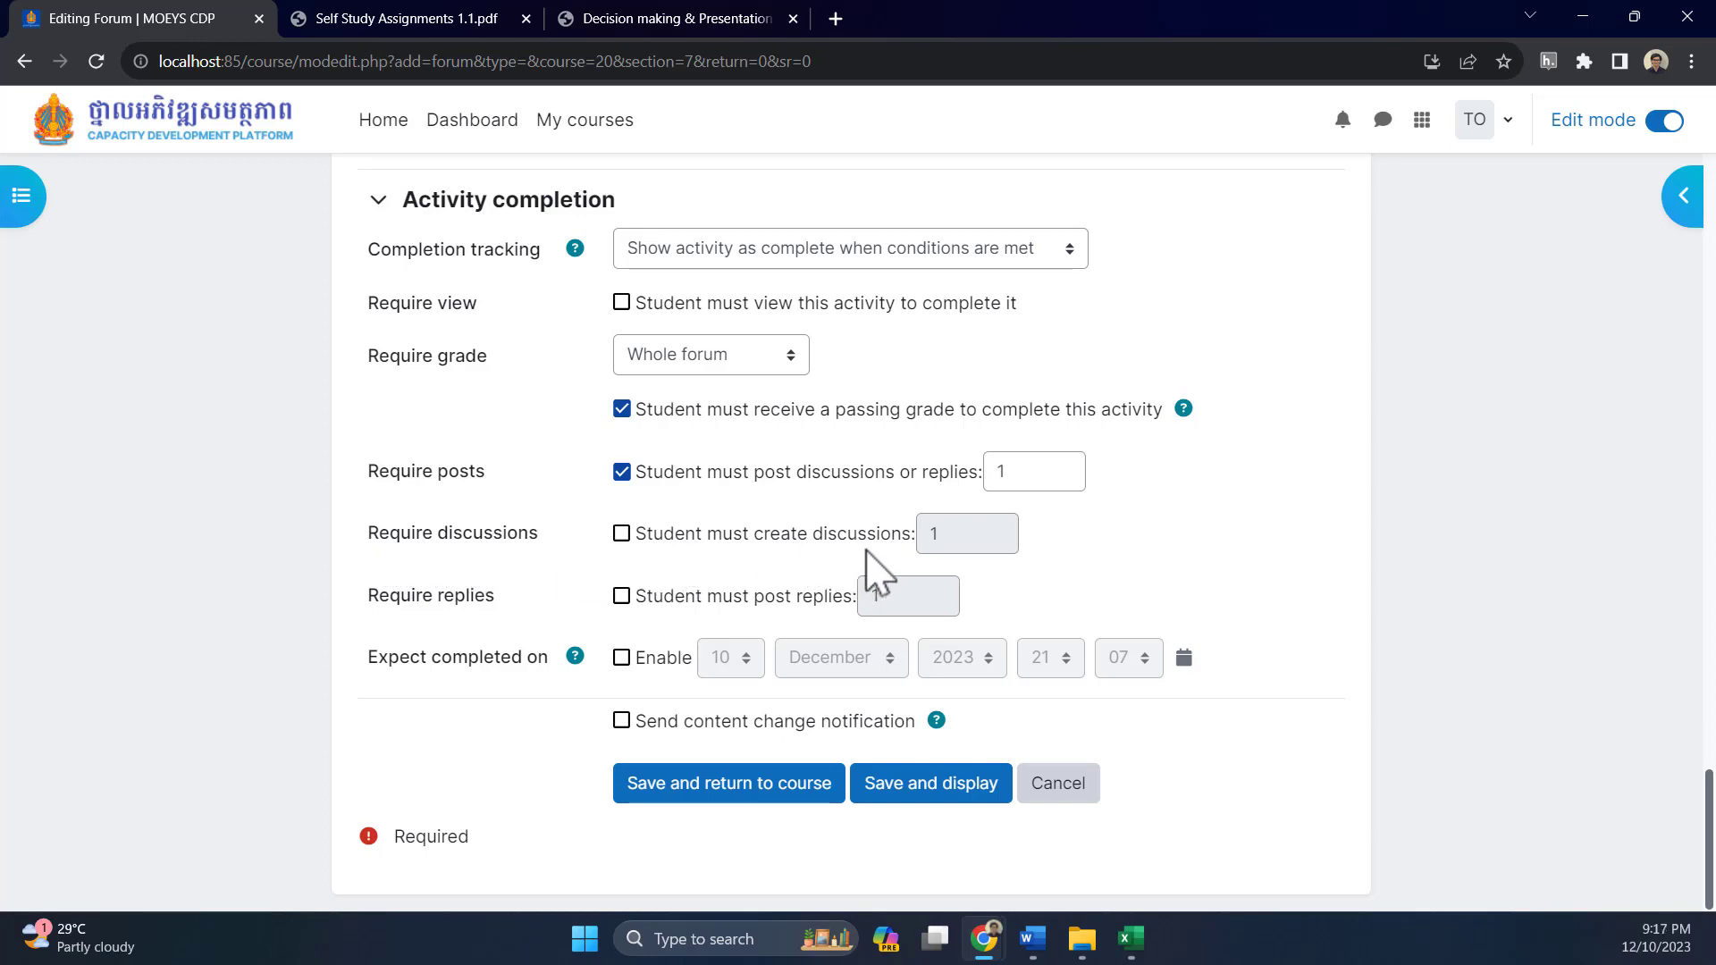
click(621, 534)
double_click(960, 539)
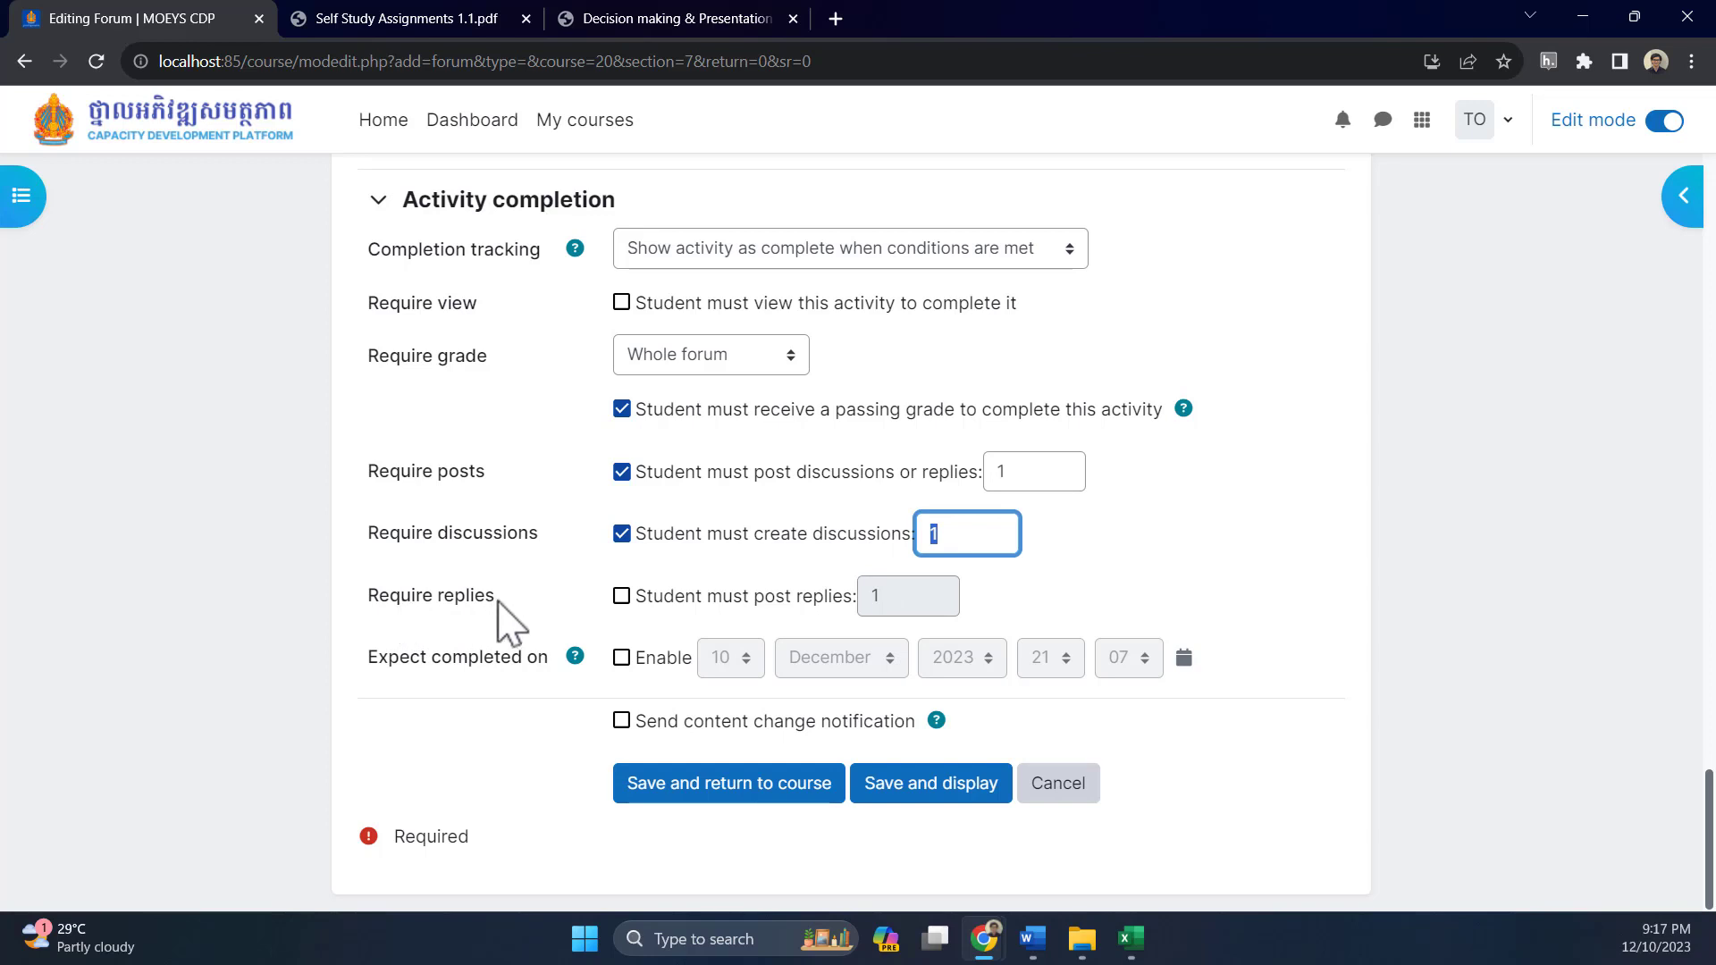
click(621, 596)
double_click(895, 596)
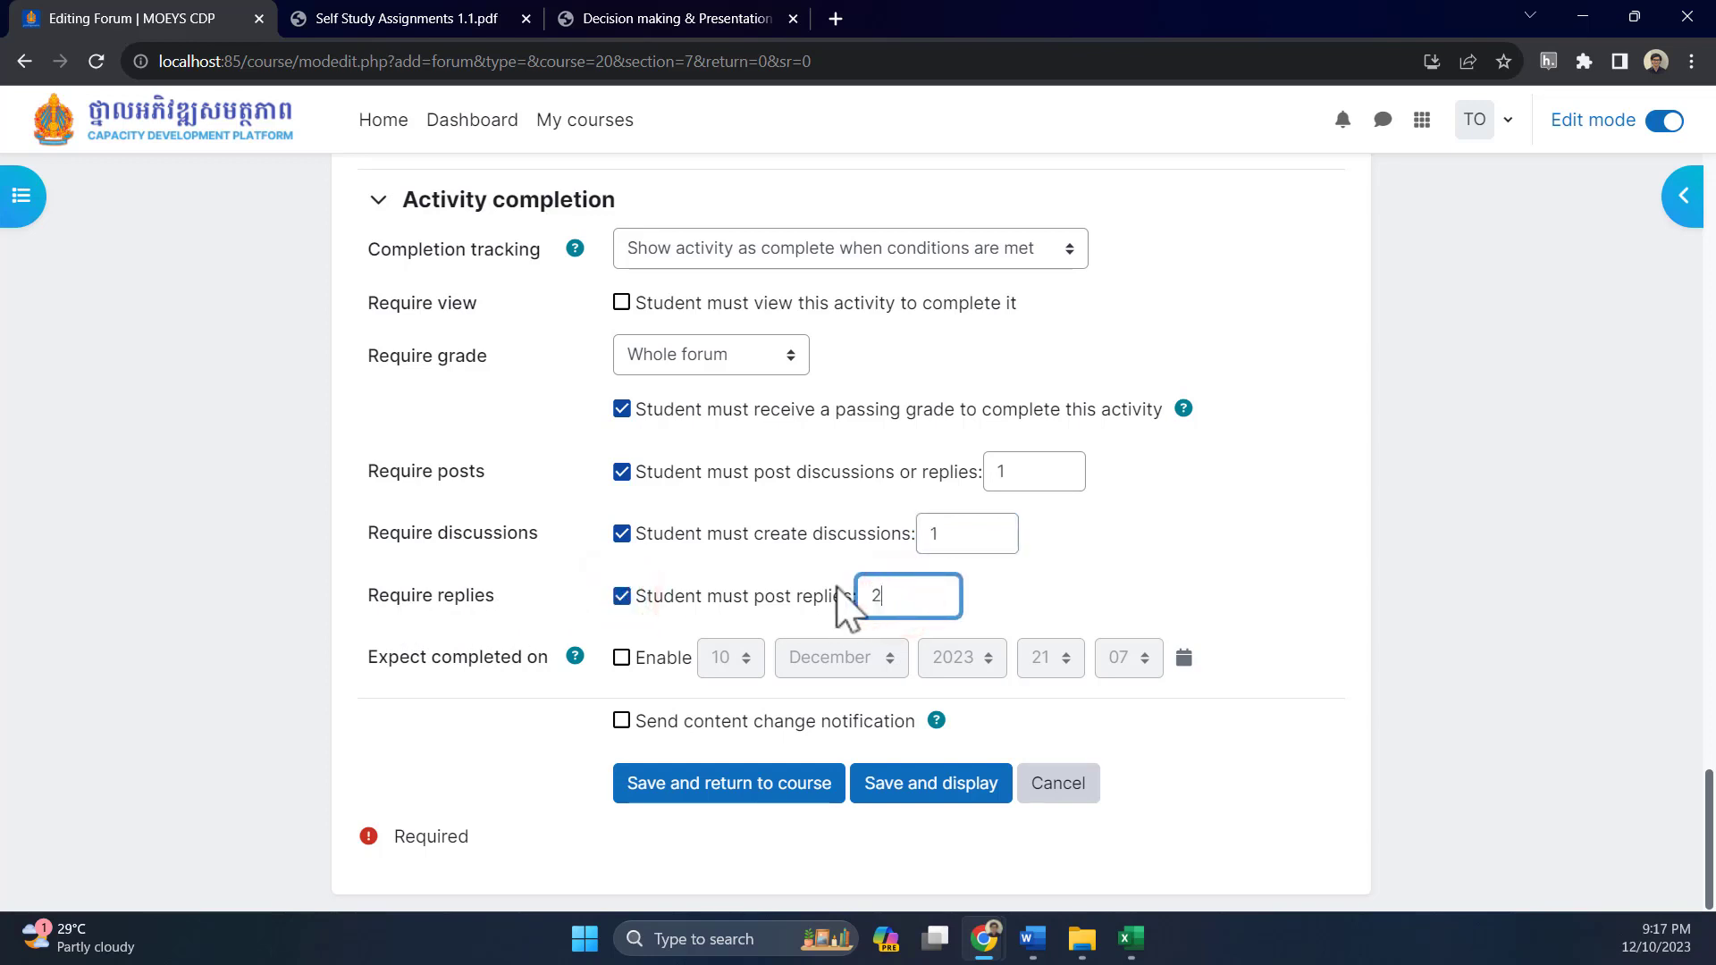
click(809, 565)
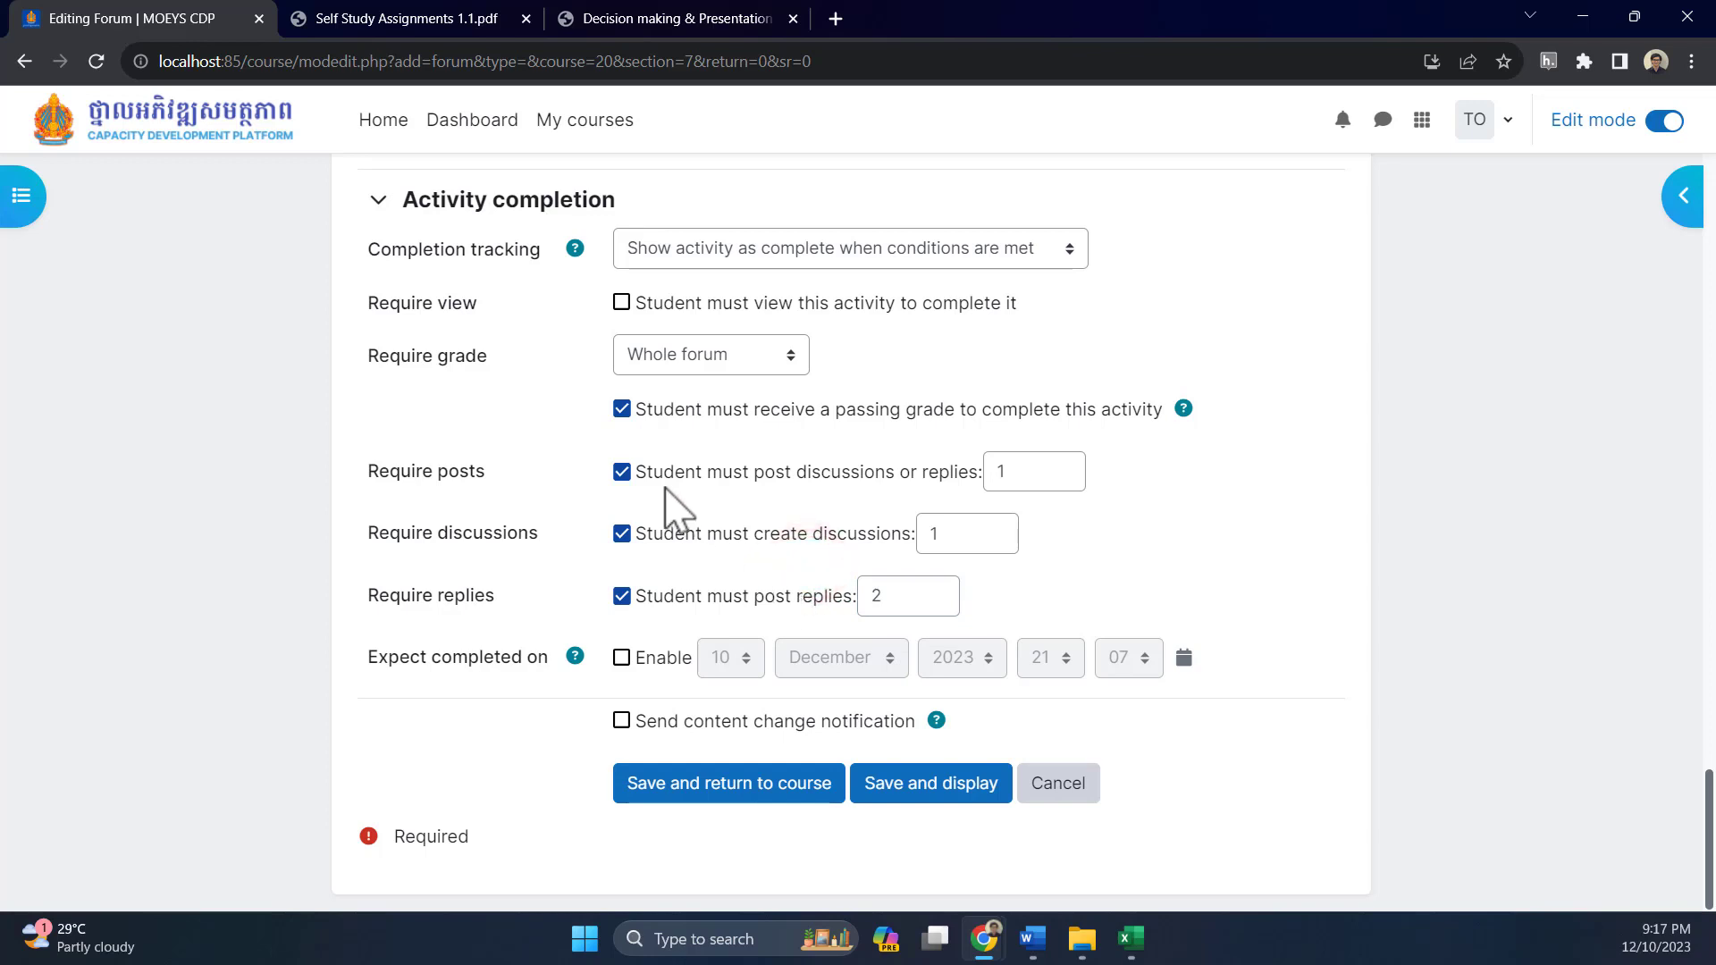
Remove the required posts condition from activity completion, then save and display the forum
click(624, 472)
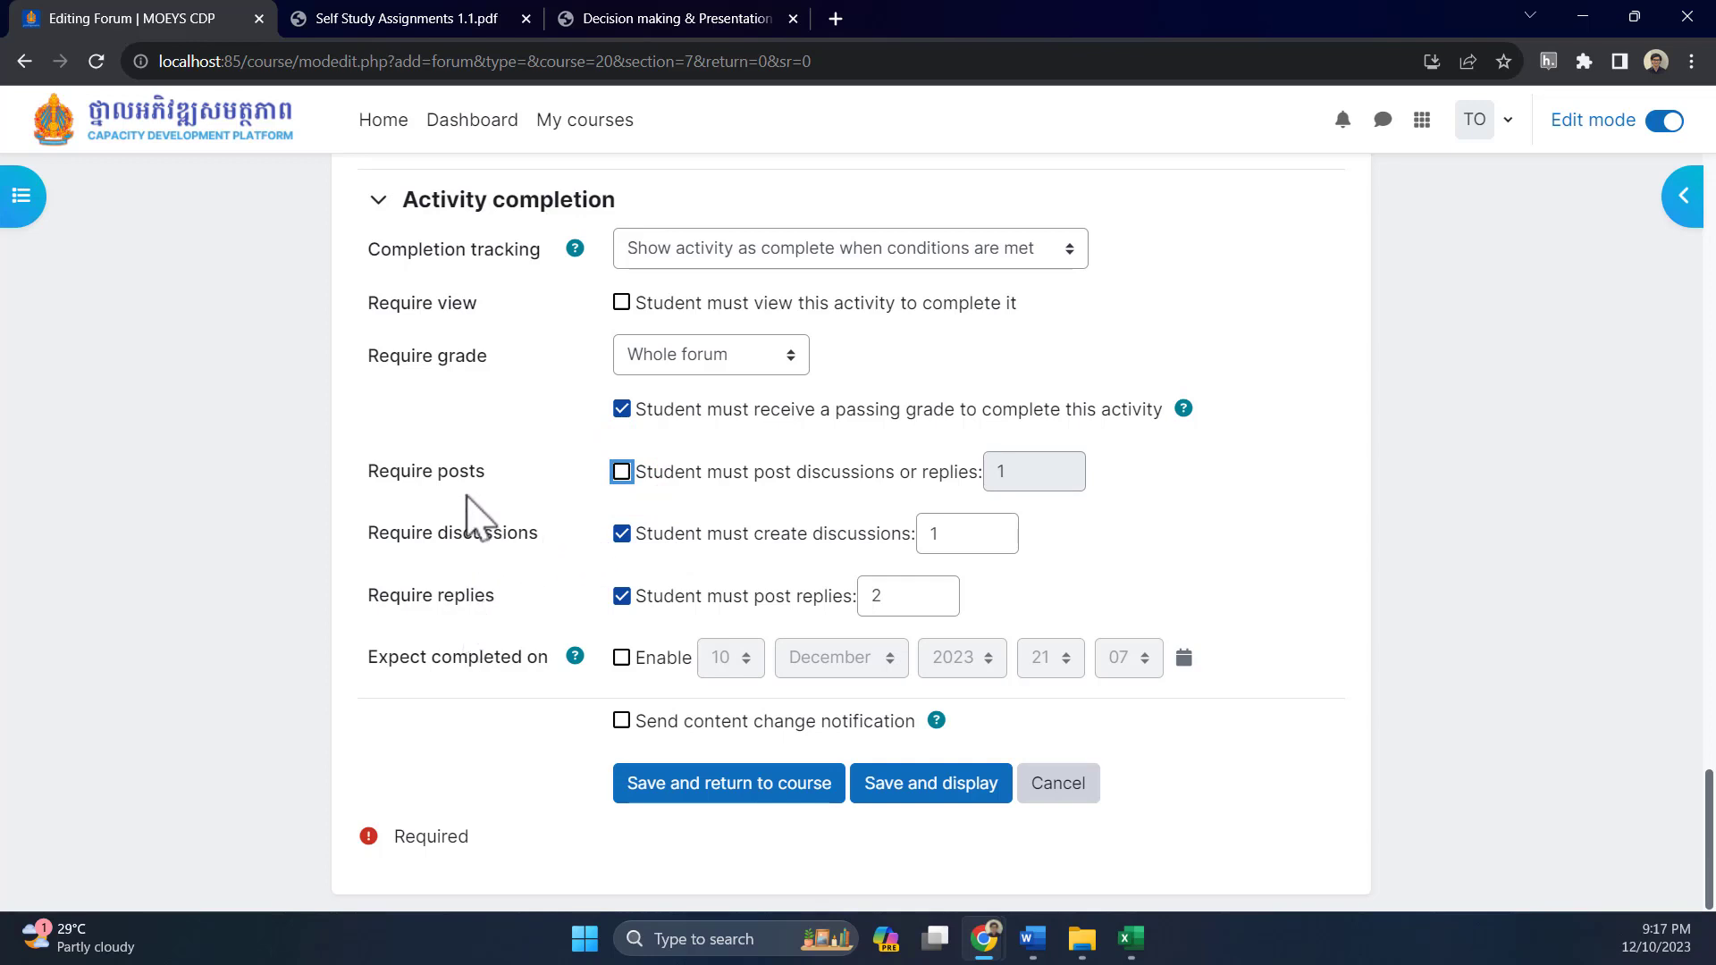
drag(368, 466, 491, 490)
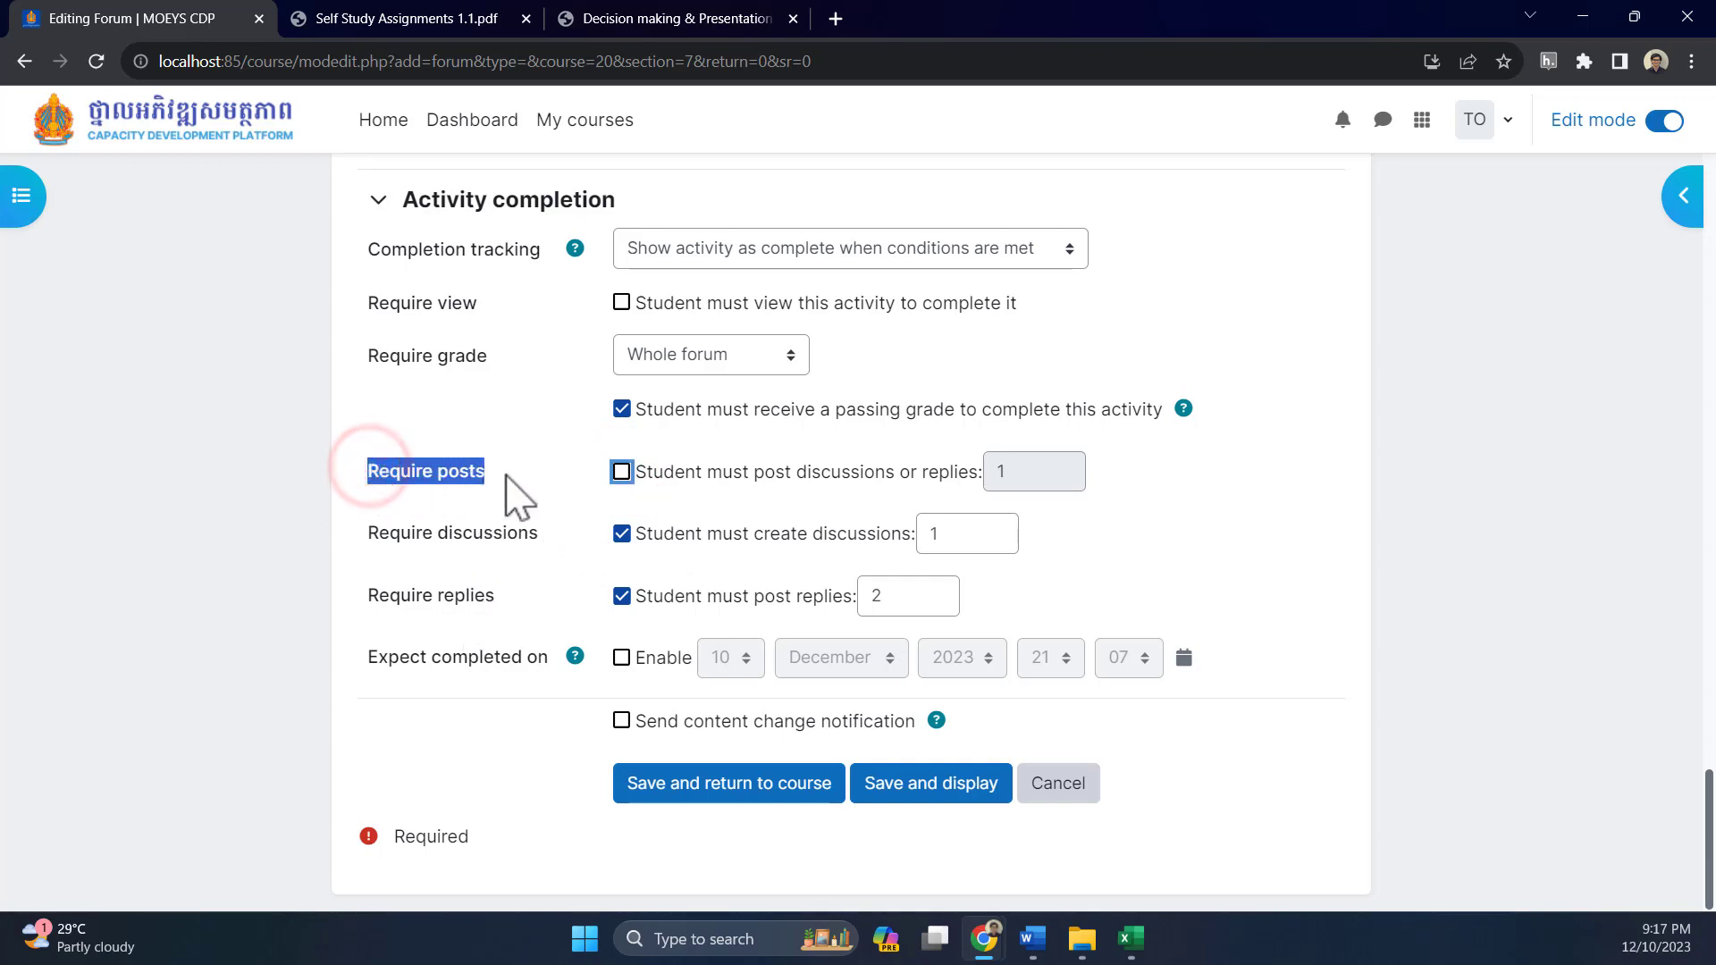
click(556, 505)
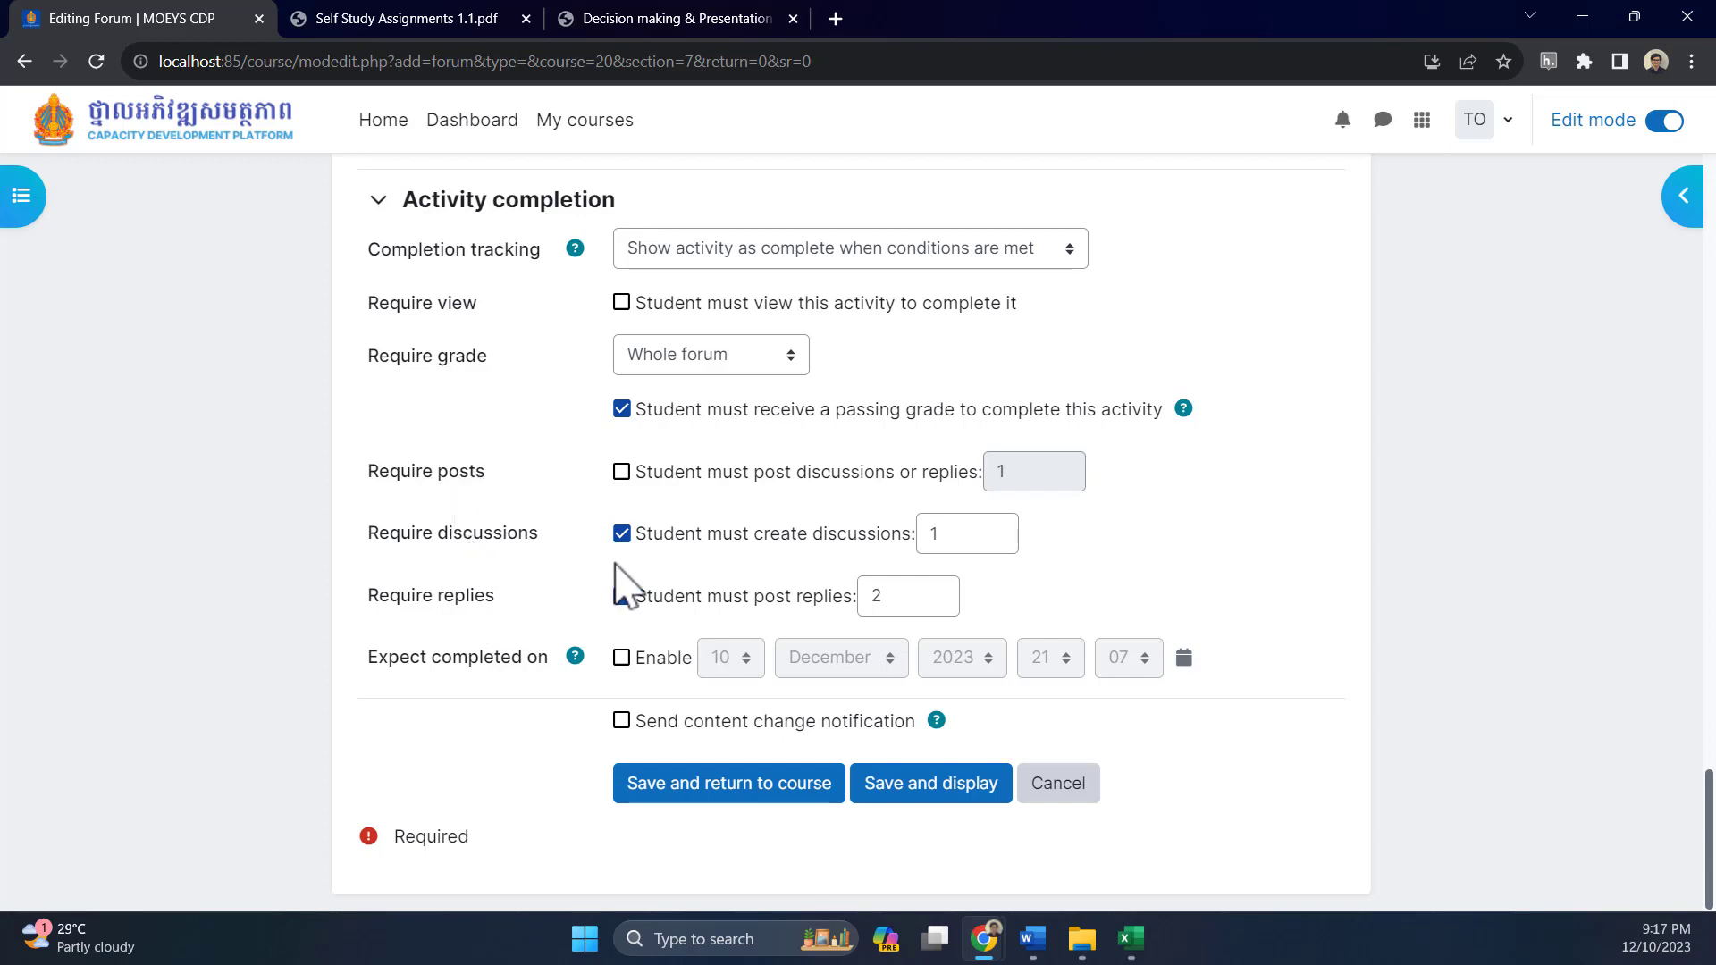
click(910, 791)
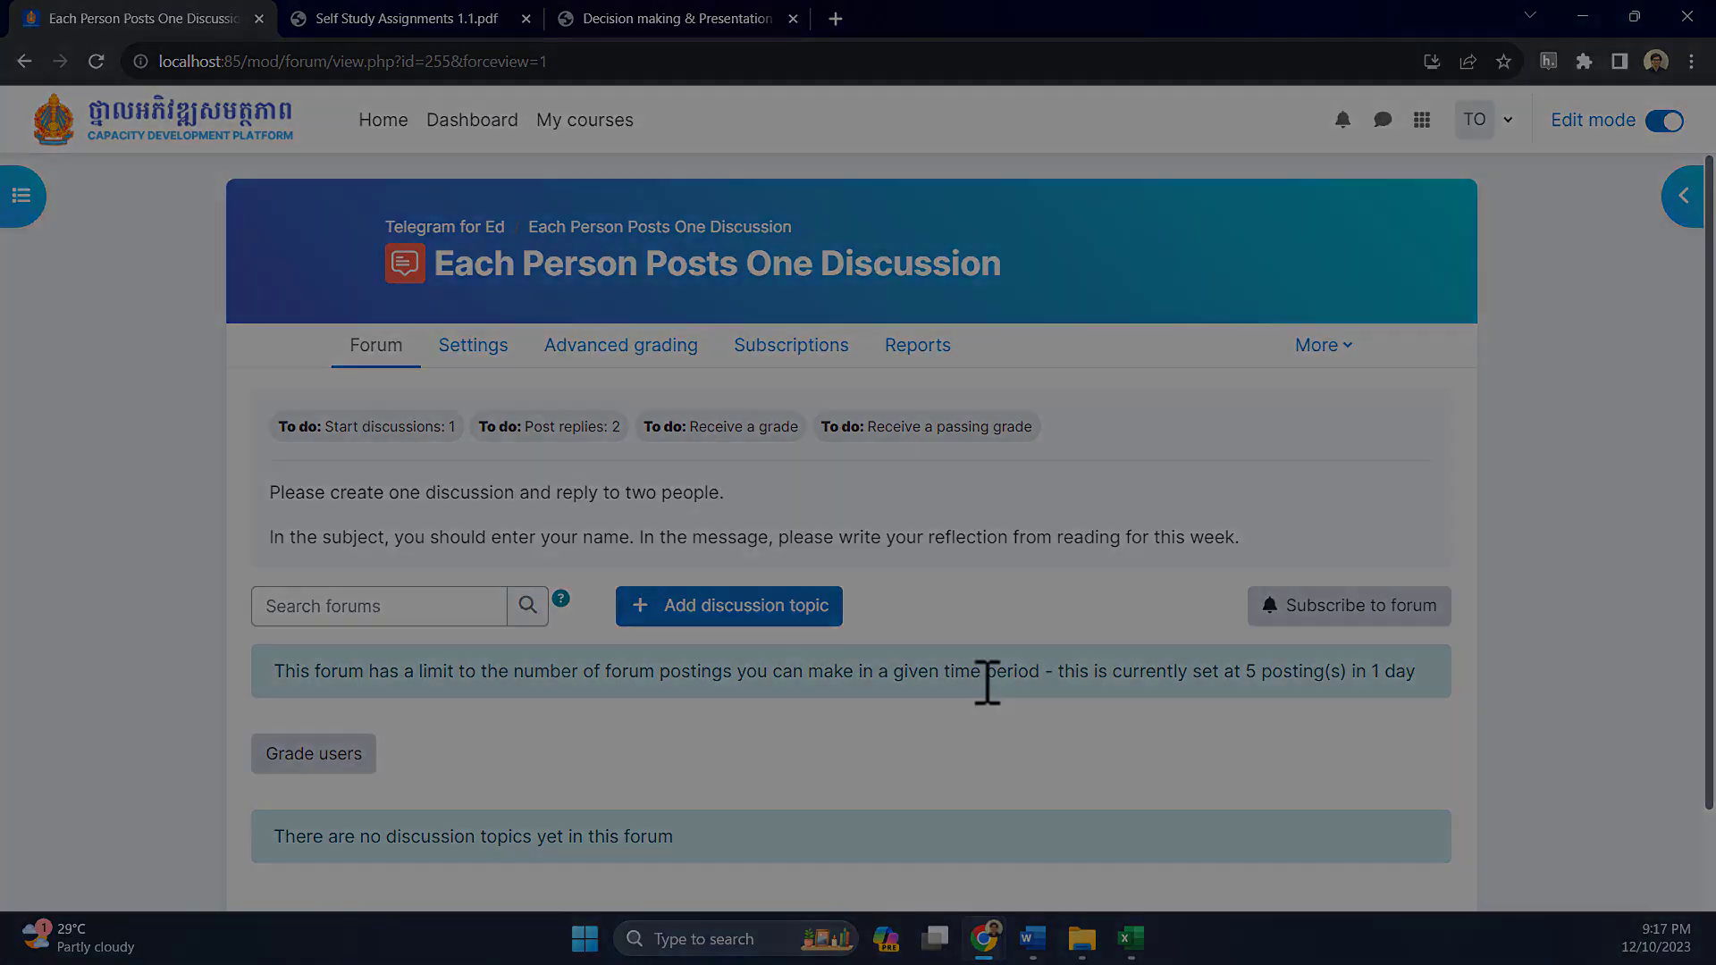
Return to the course and add a new Forum activity named "Q & A" in the Forum section
click(447, 226)
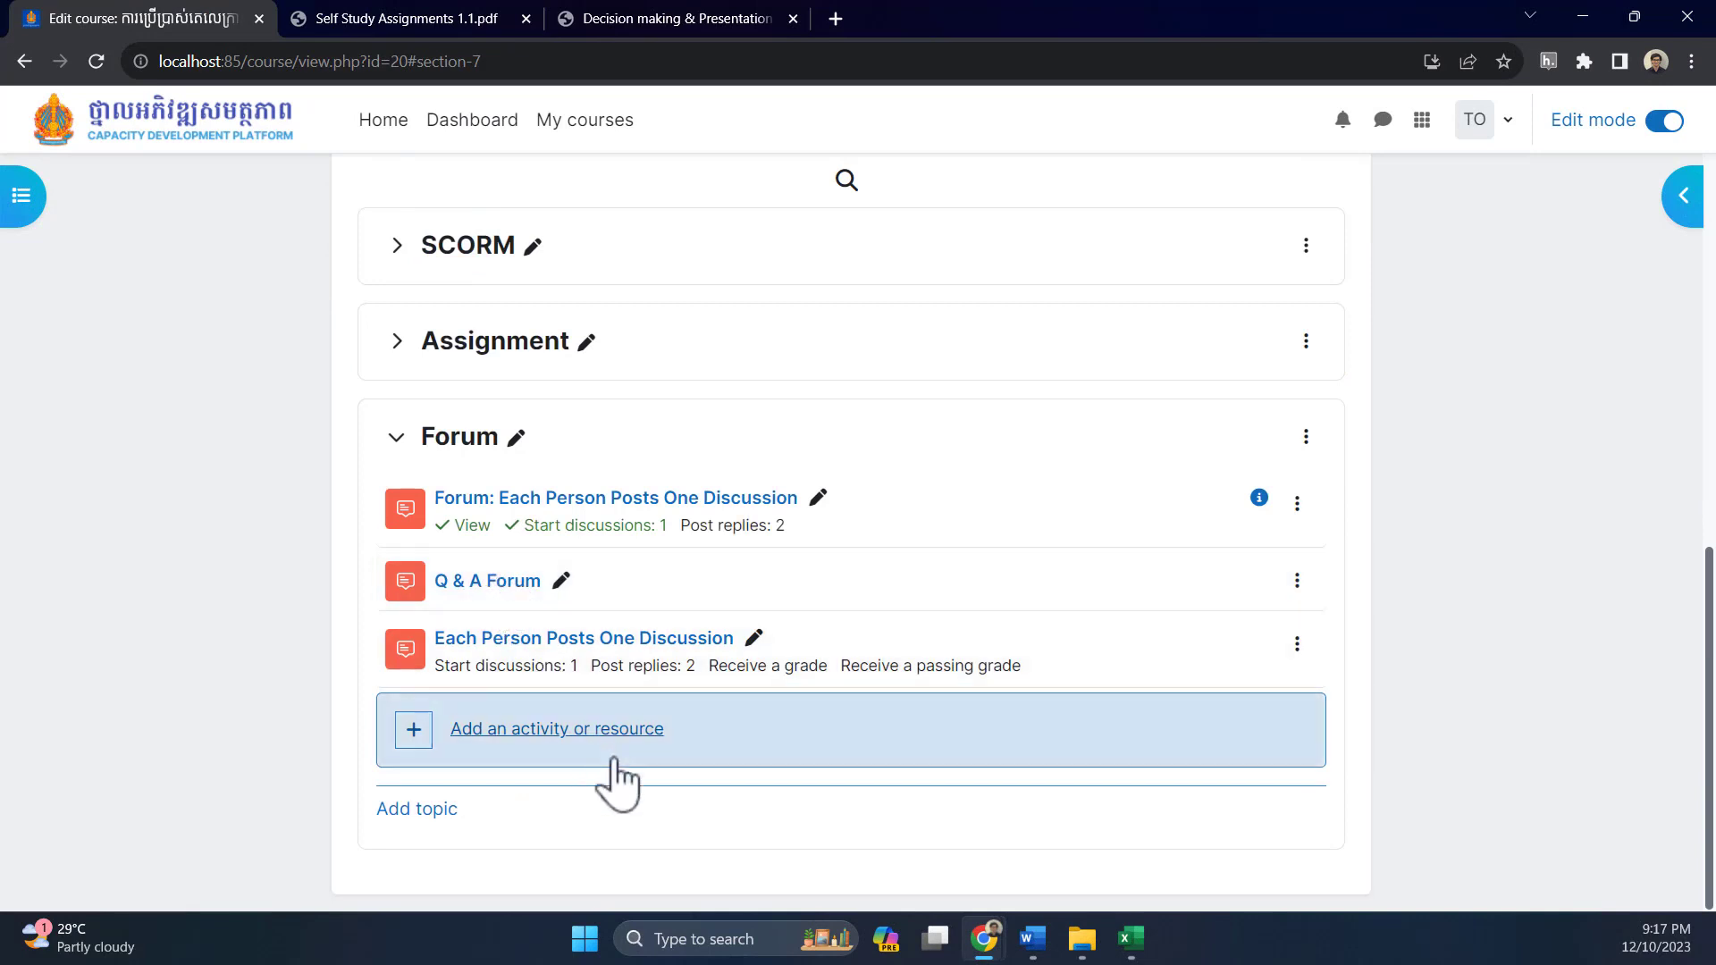
click(588, 729)
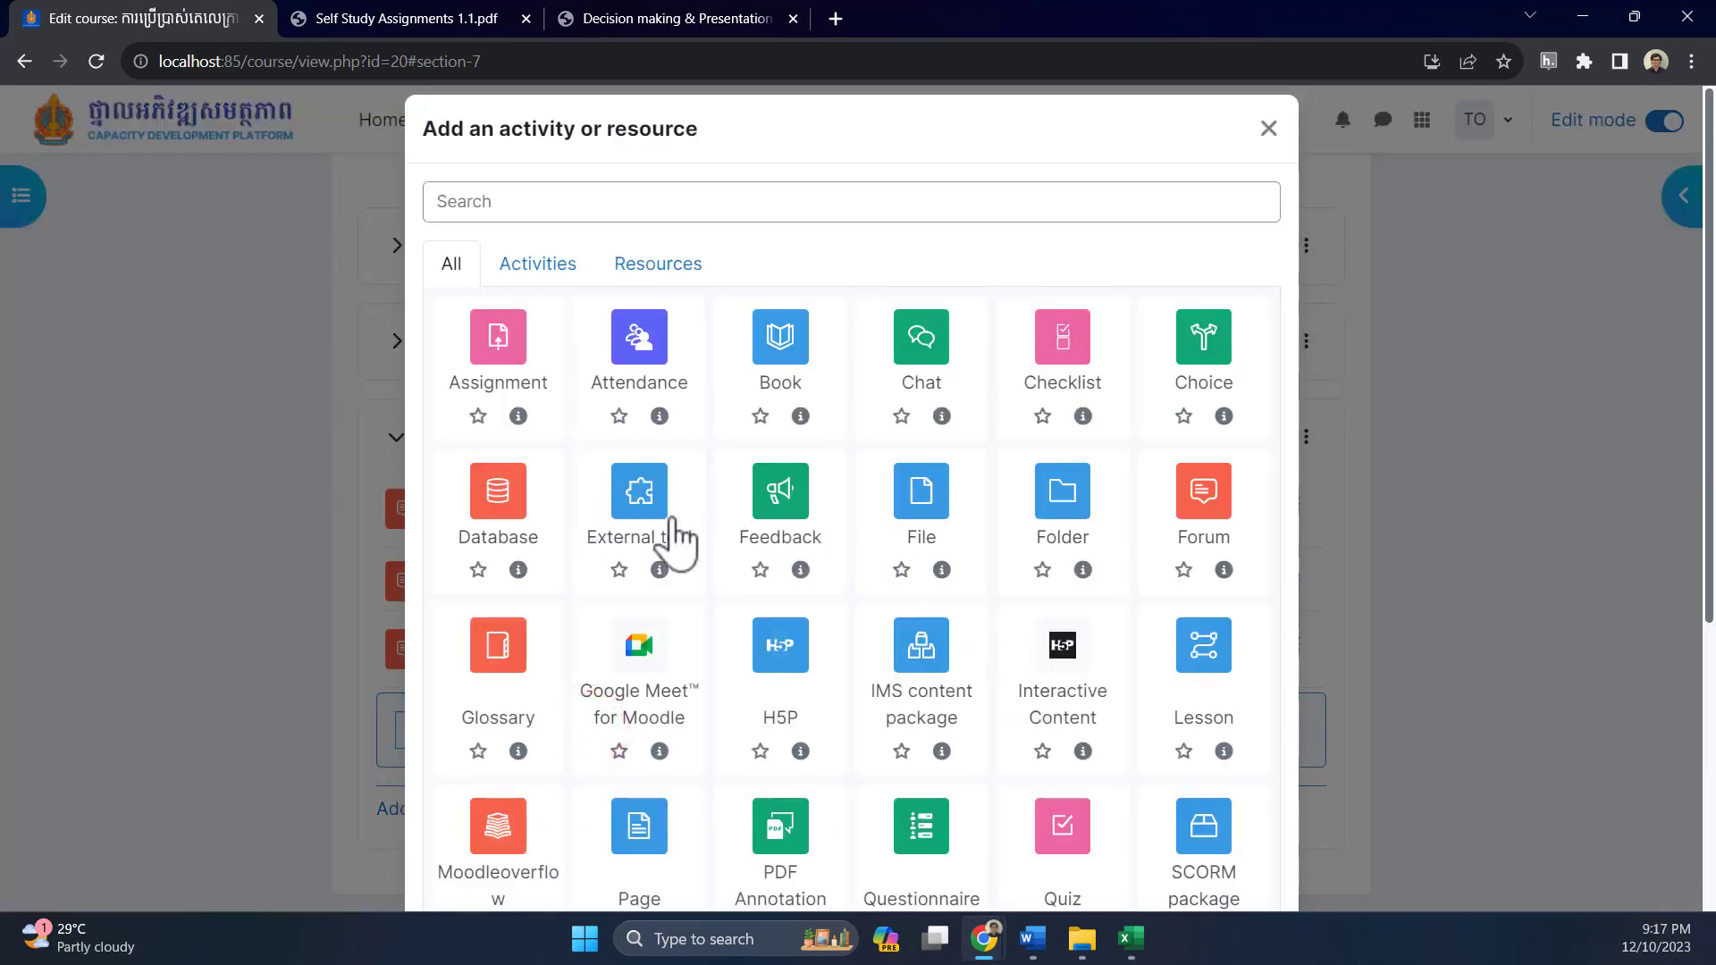
click(1198, 487)
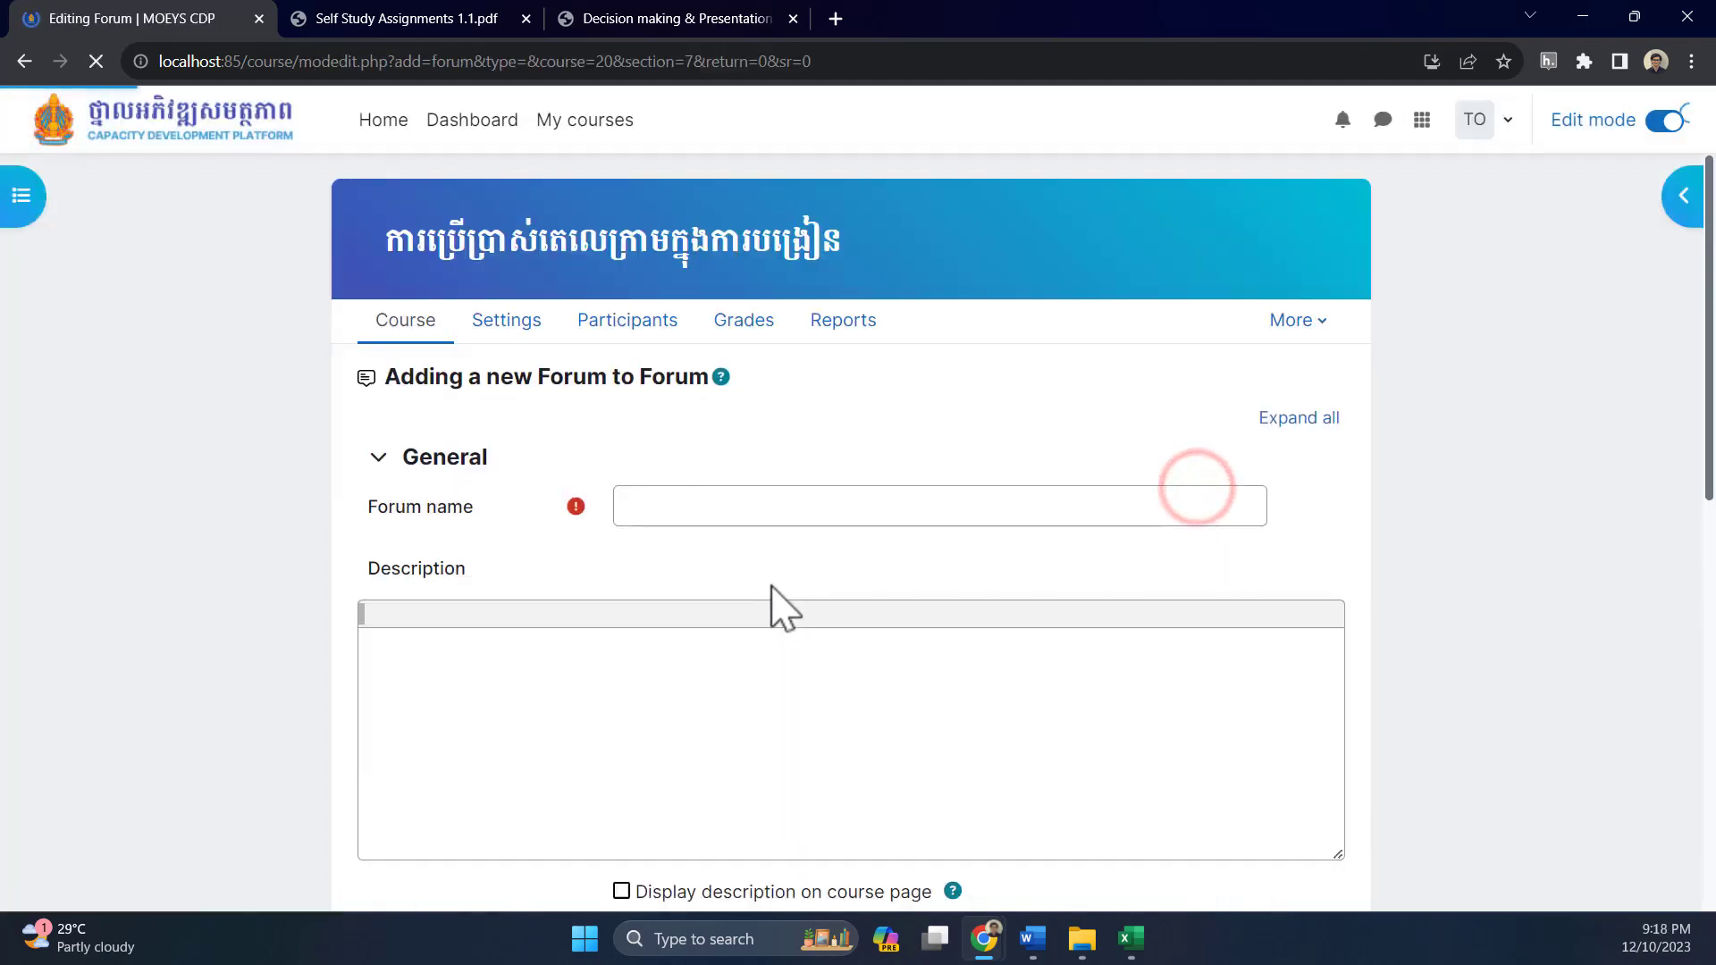
click(733, 503)
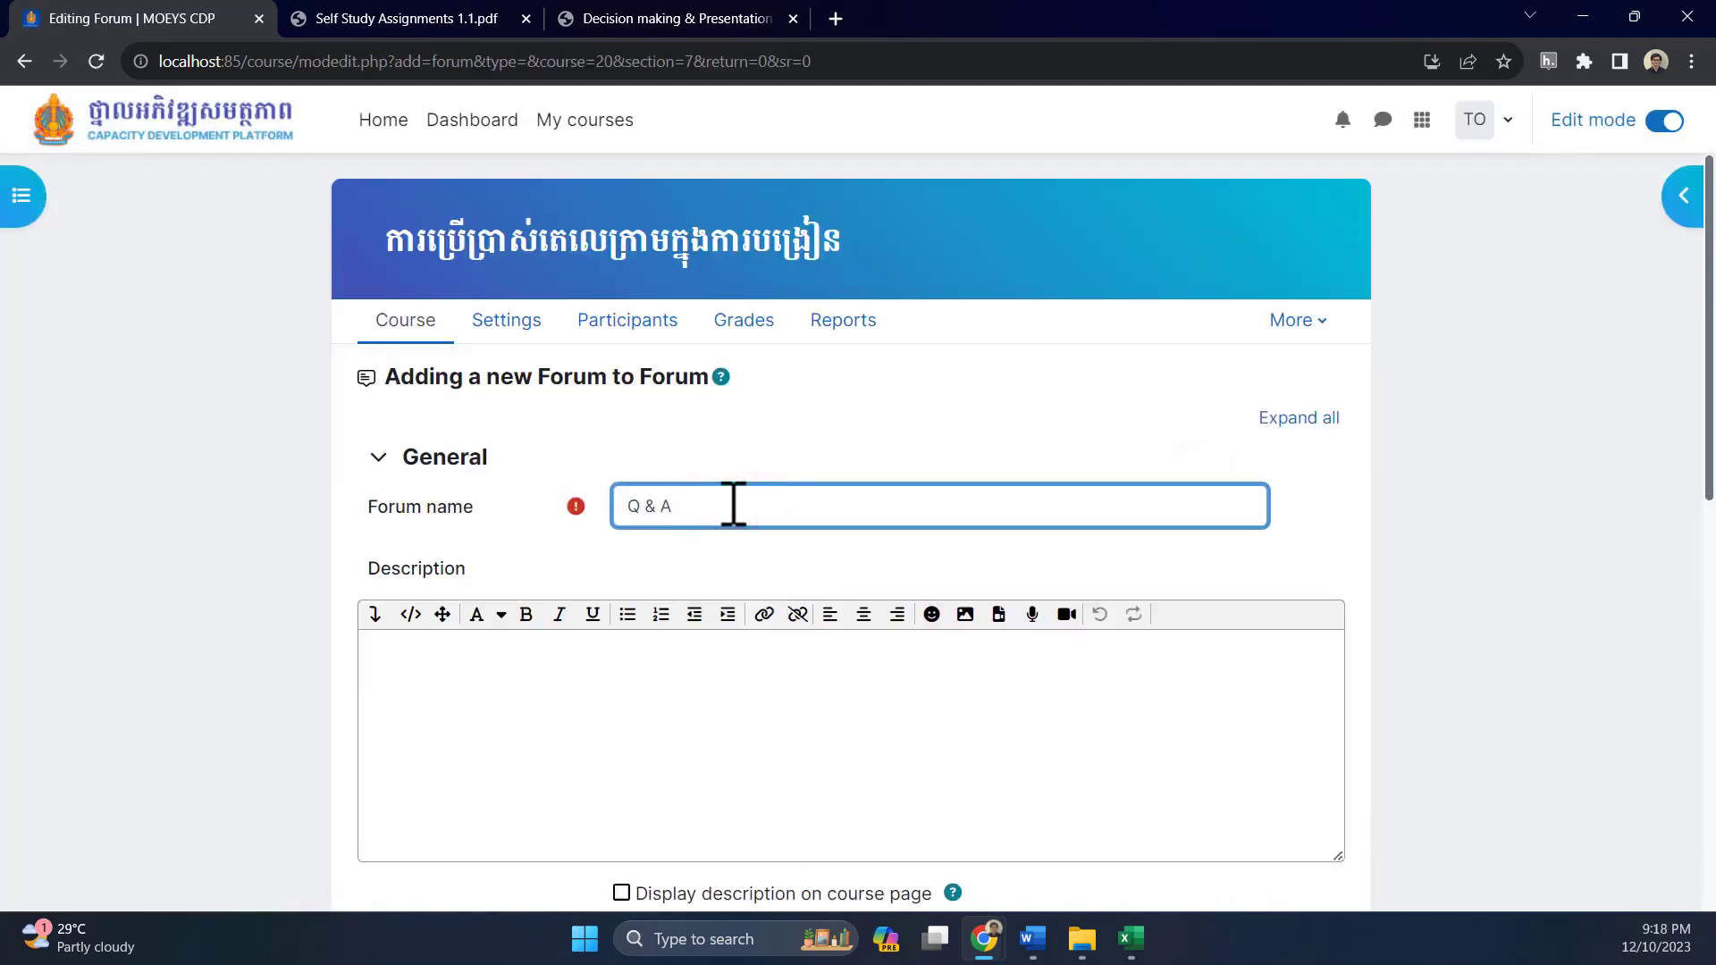
Set the forum type to Q and A forum, then save and display the new forum
scroll(479, 555, down, 5)
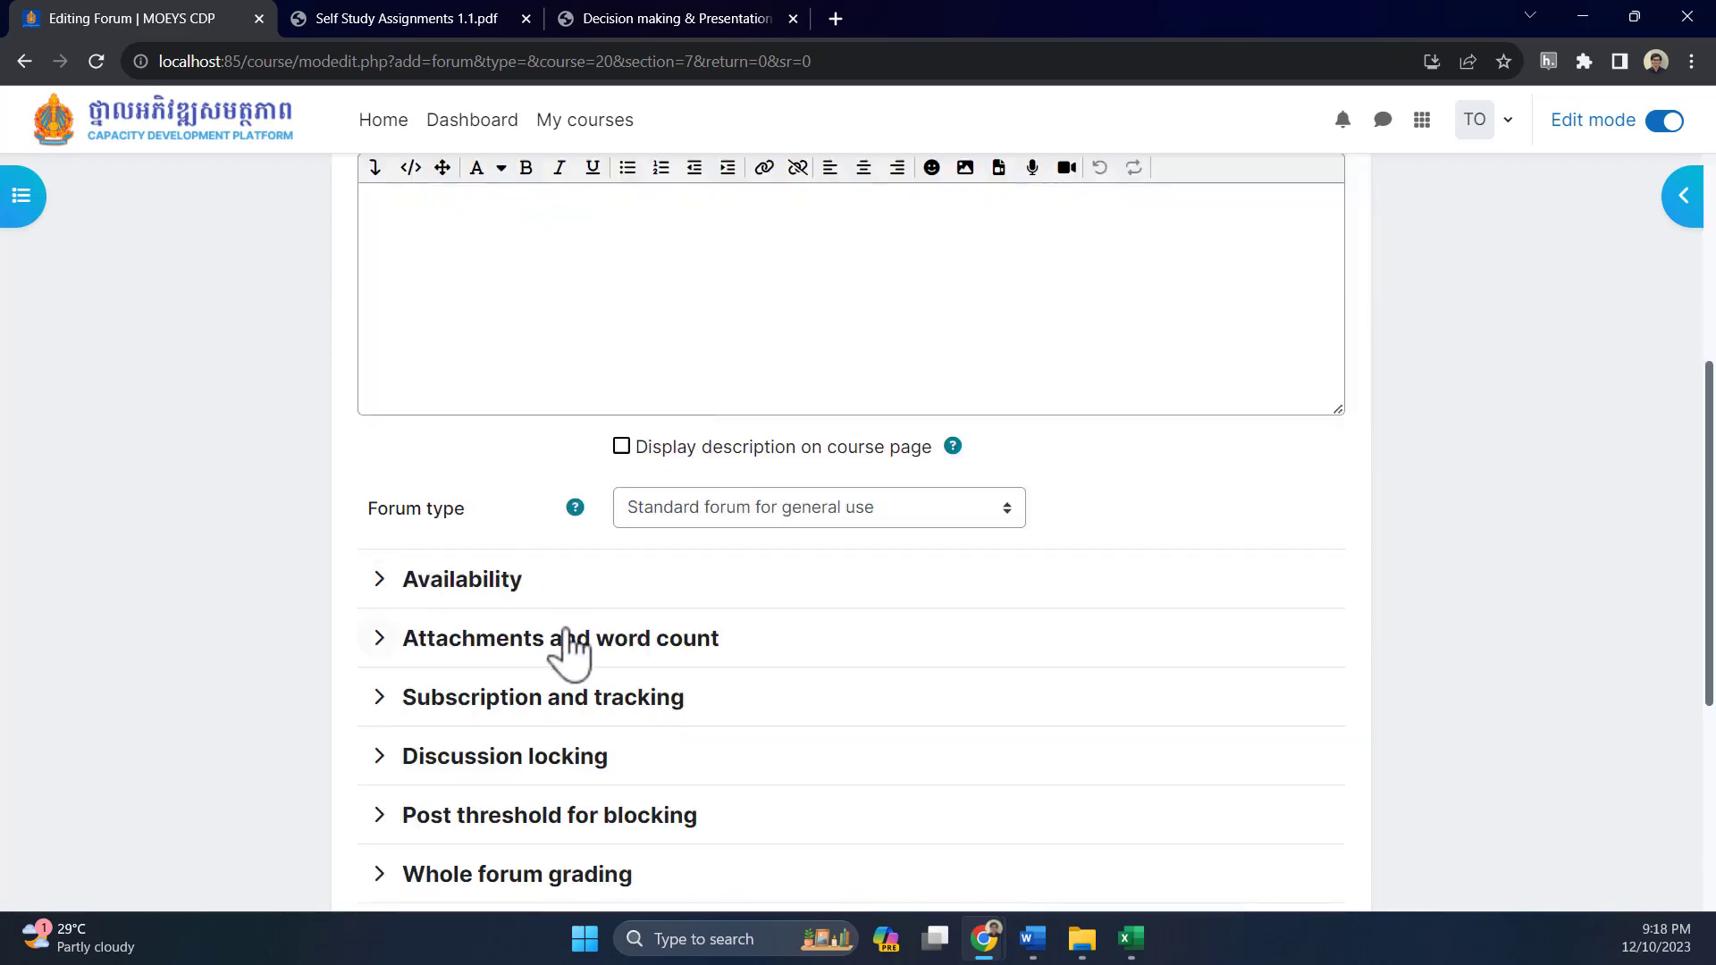
scroll(505, 724, down, 2)
scroll(500, 730, down, 1)
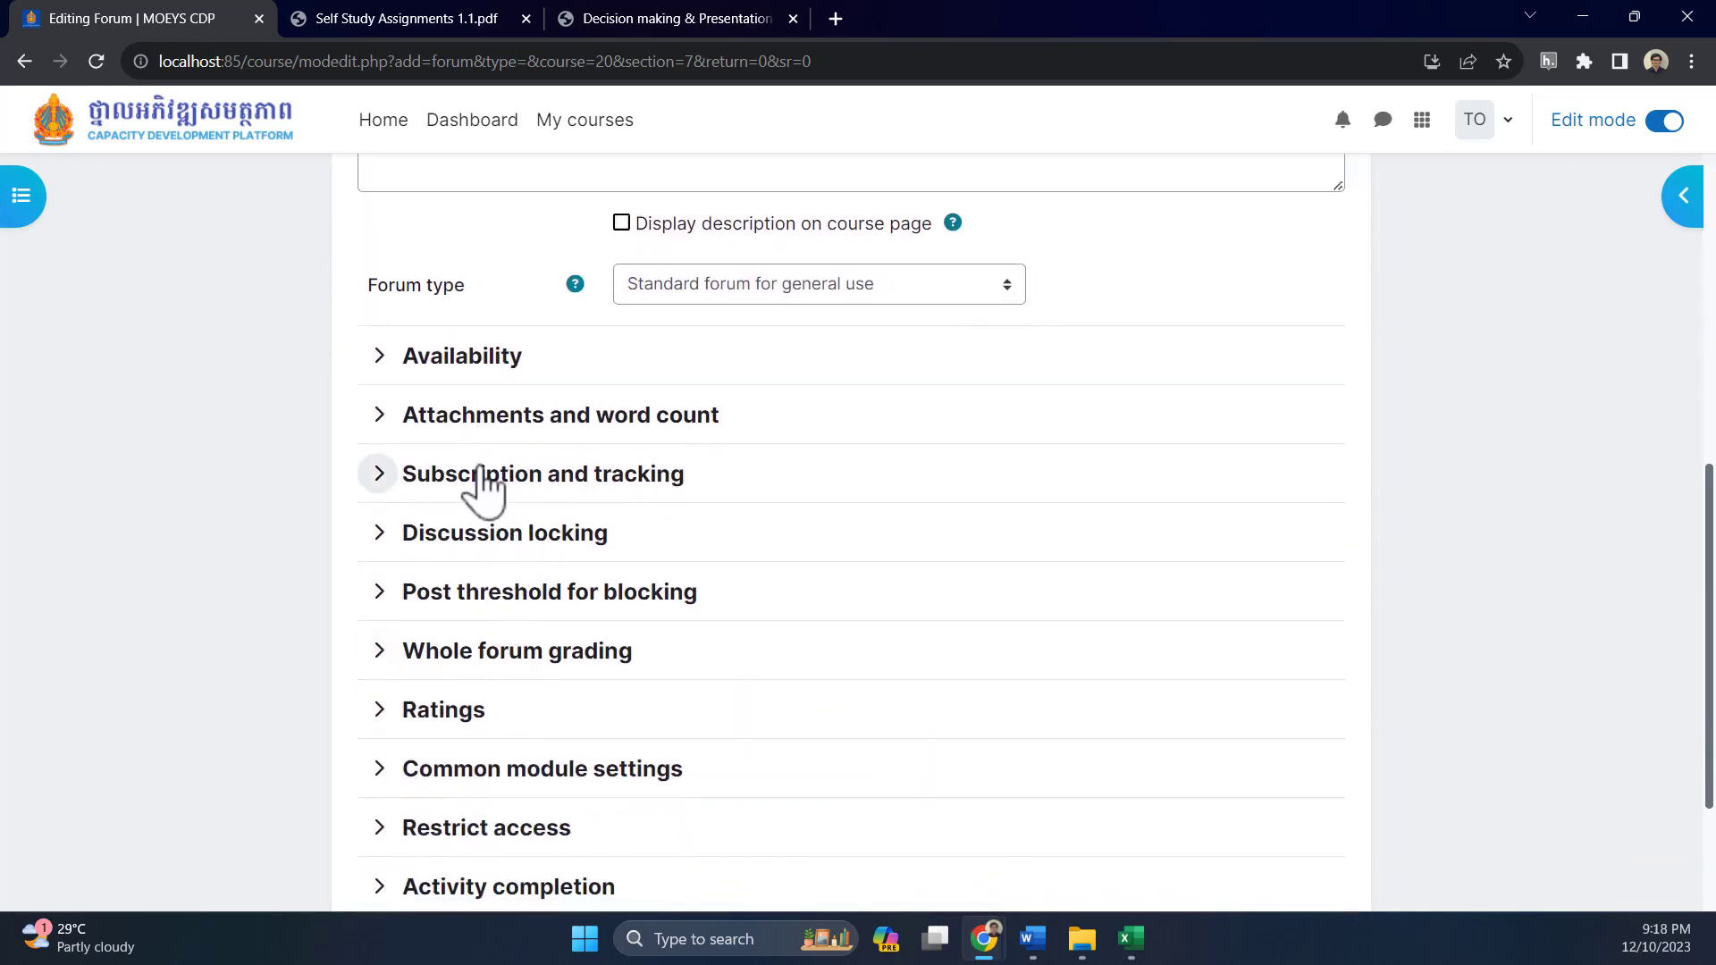
scroll(555, 747, down, 3)
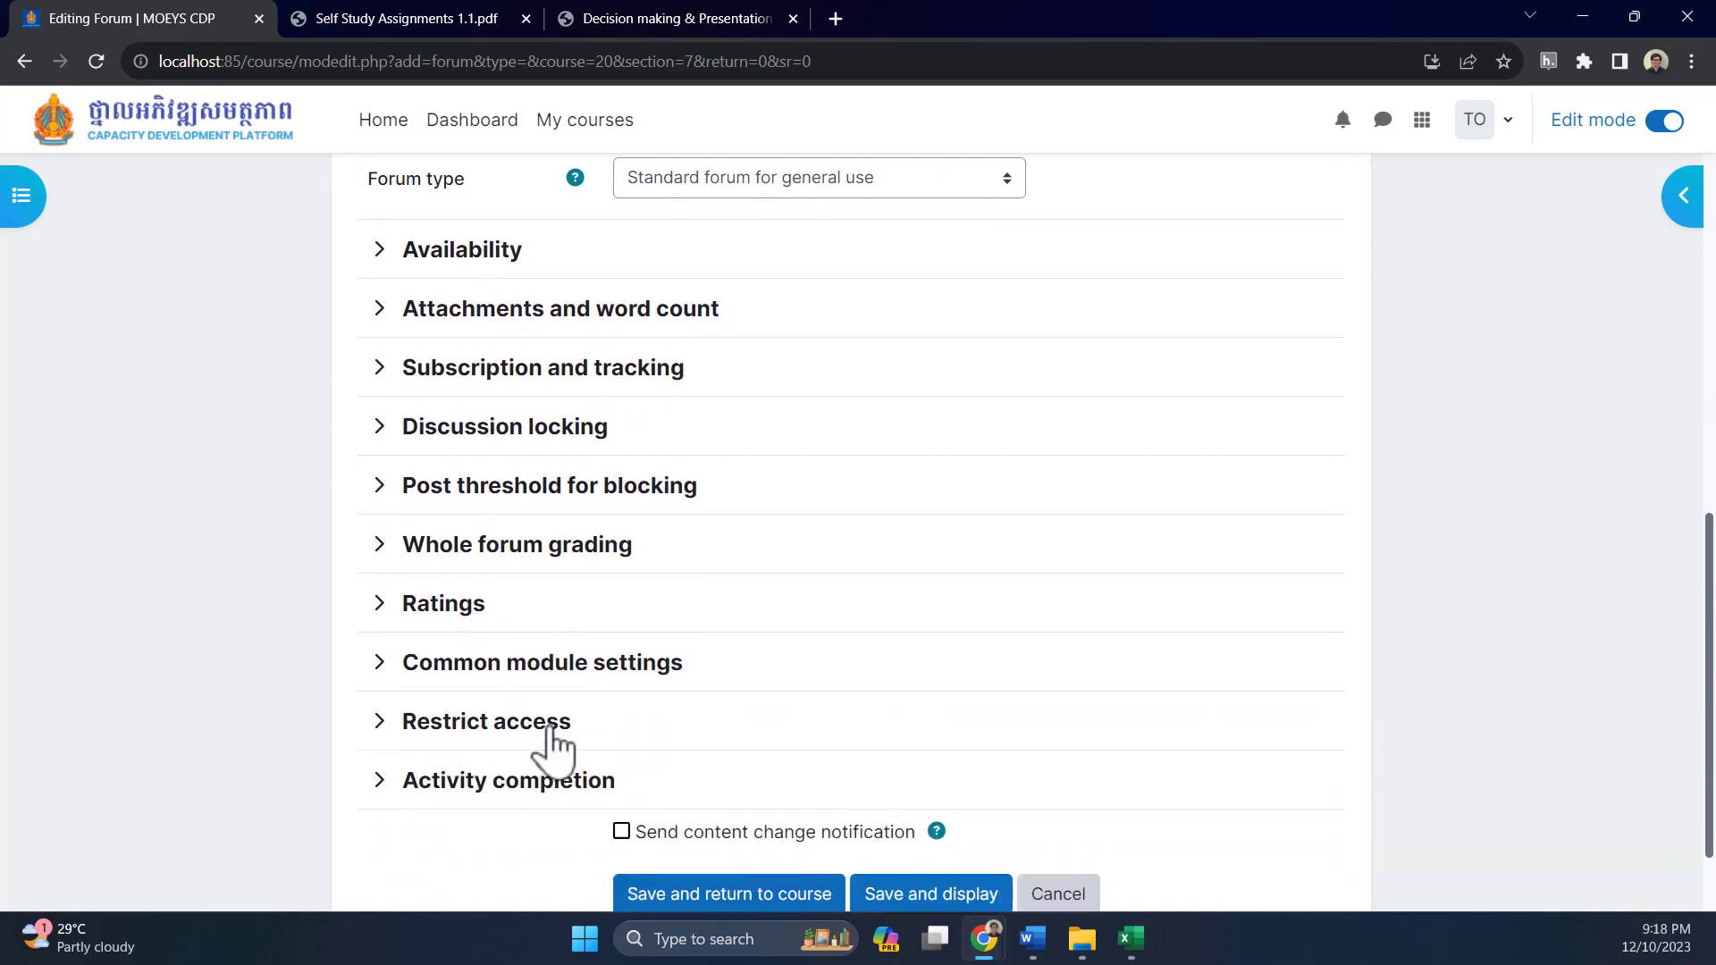
scroll(525, 510, up, 4)
scroll(527, 519, up, 1)
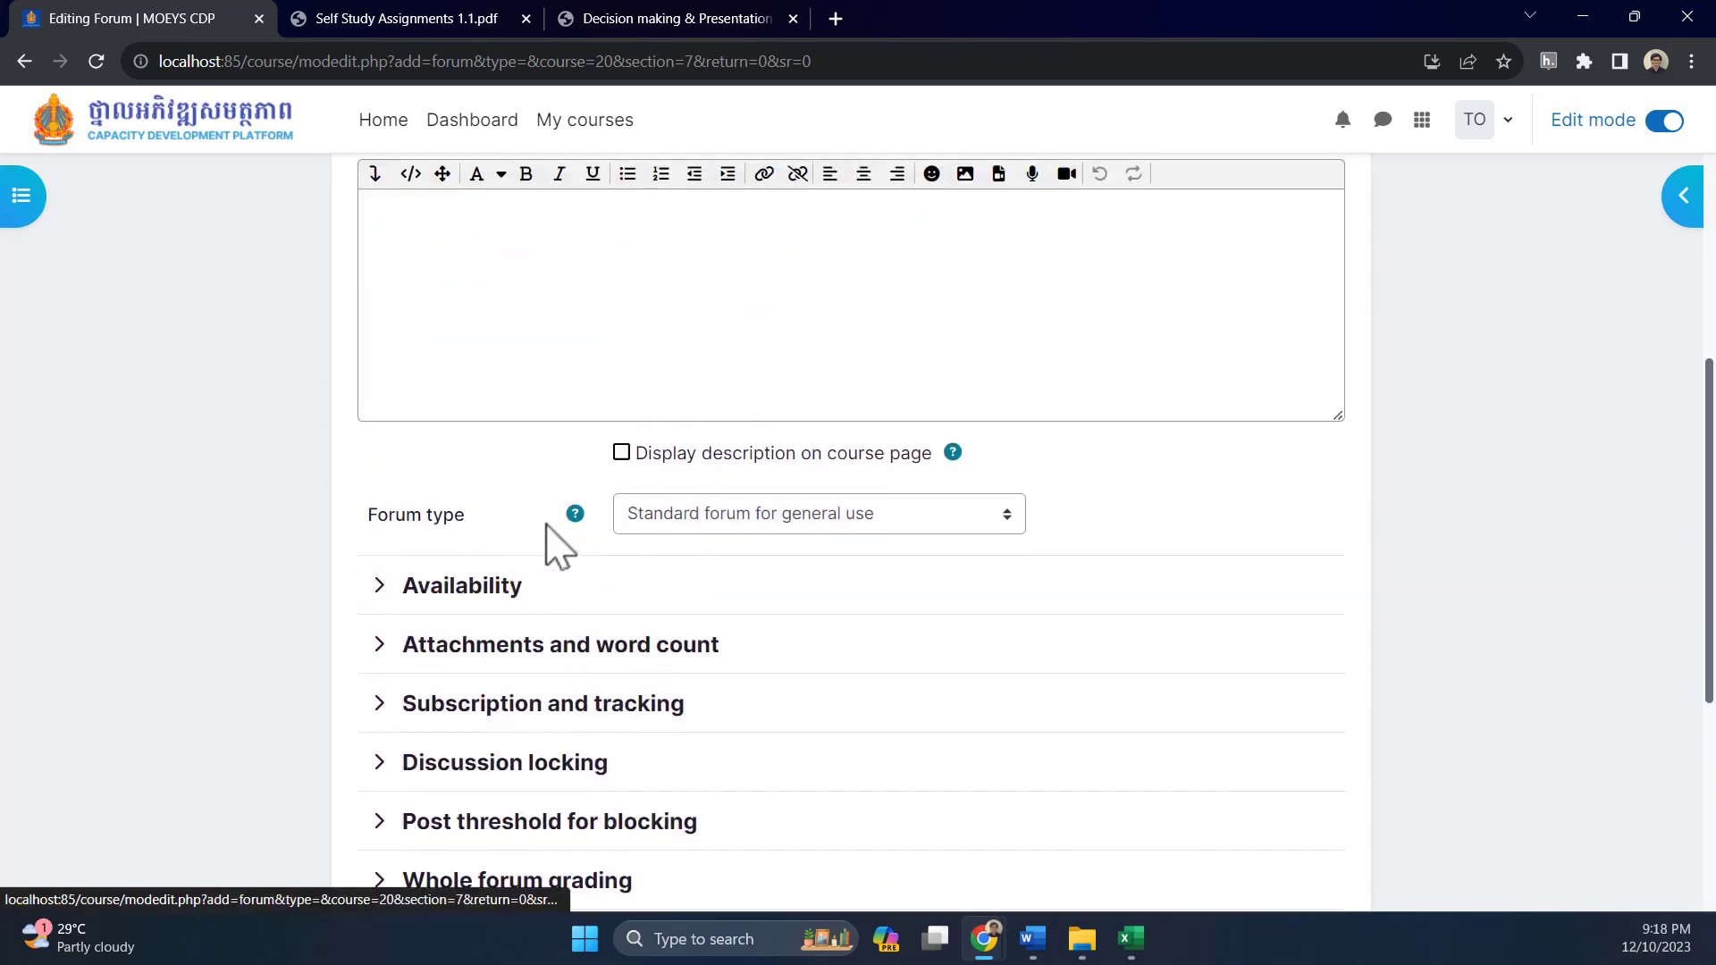
click(760, 513)
click(742, 587)
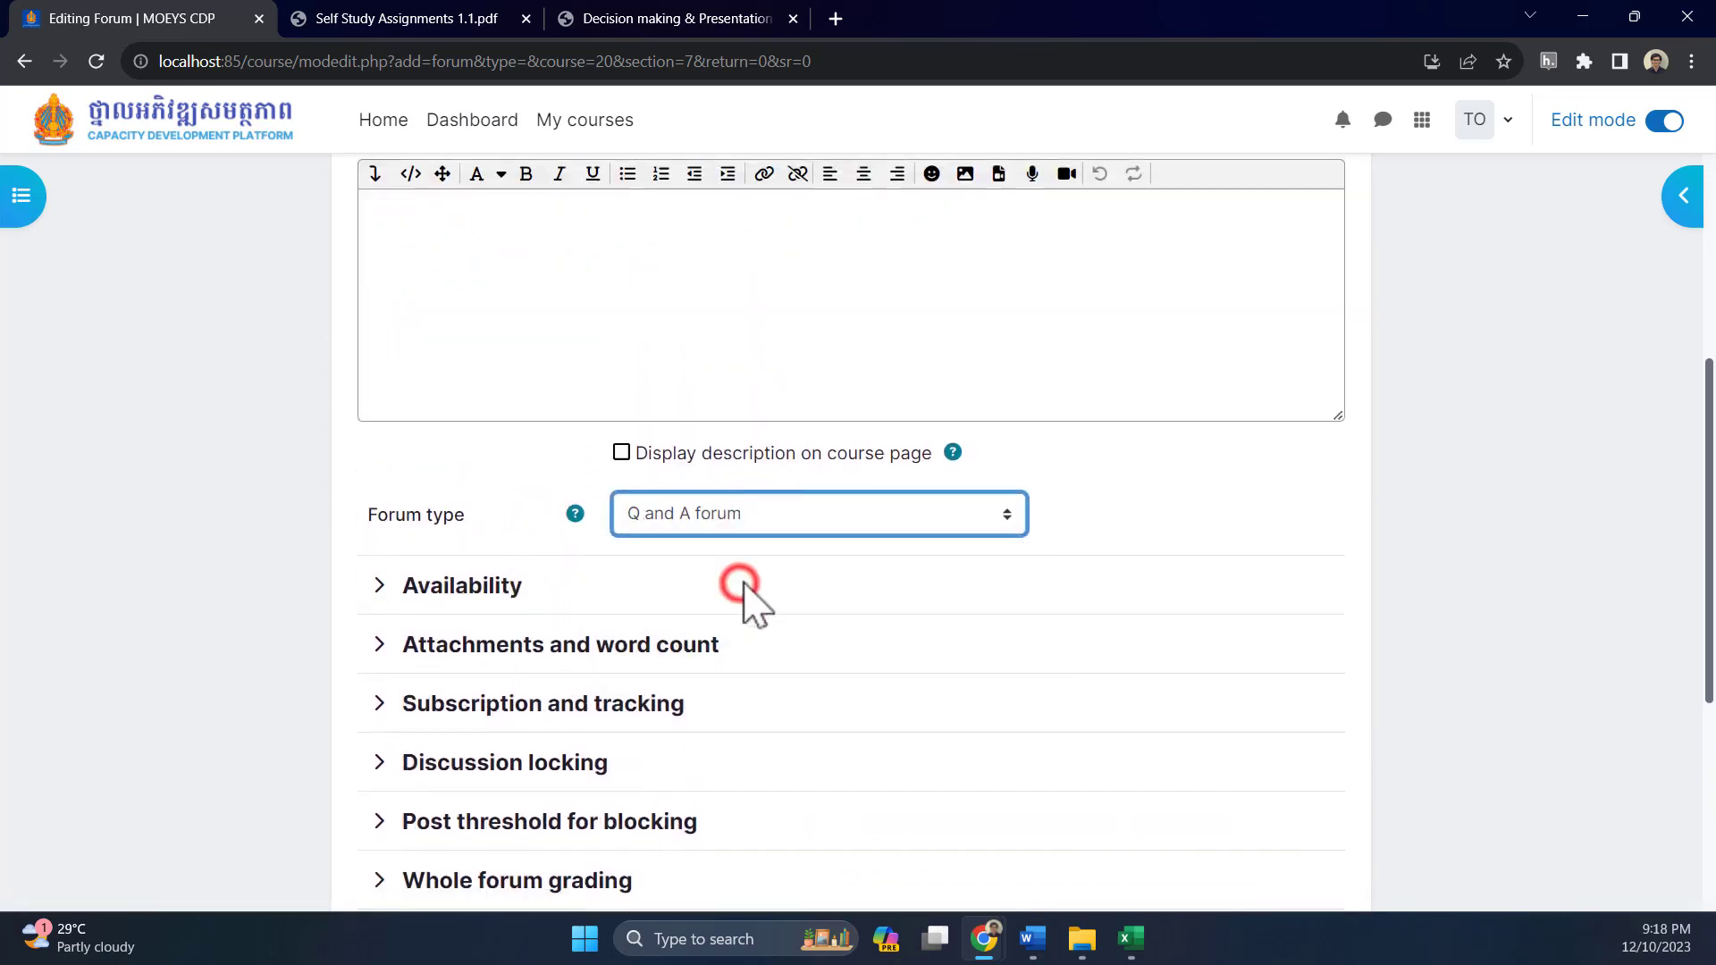
scroll(845, 550, down, 5)
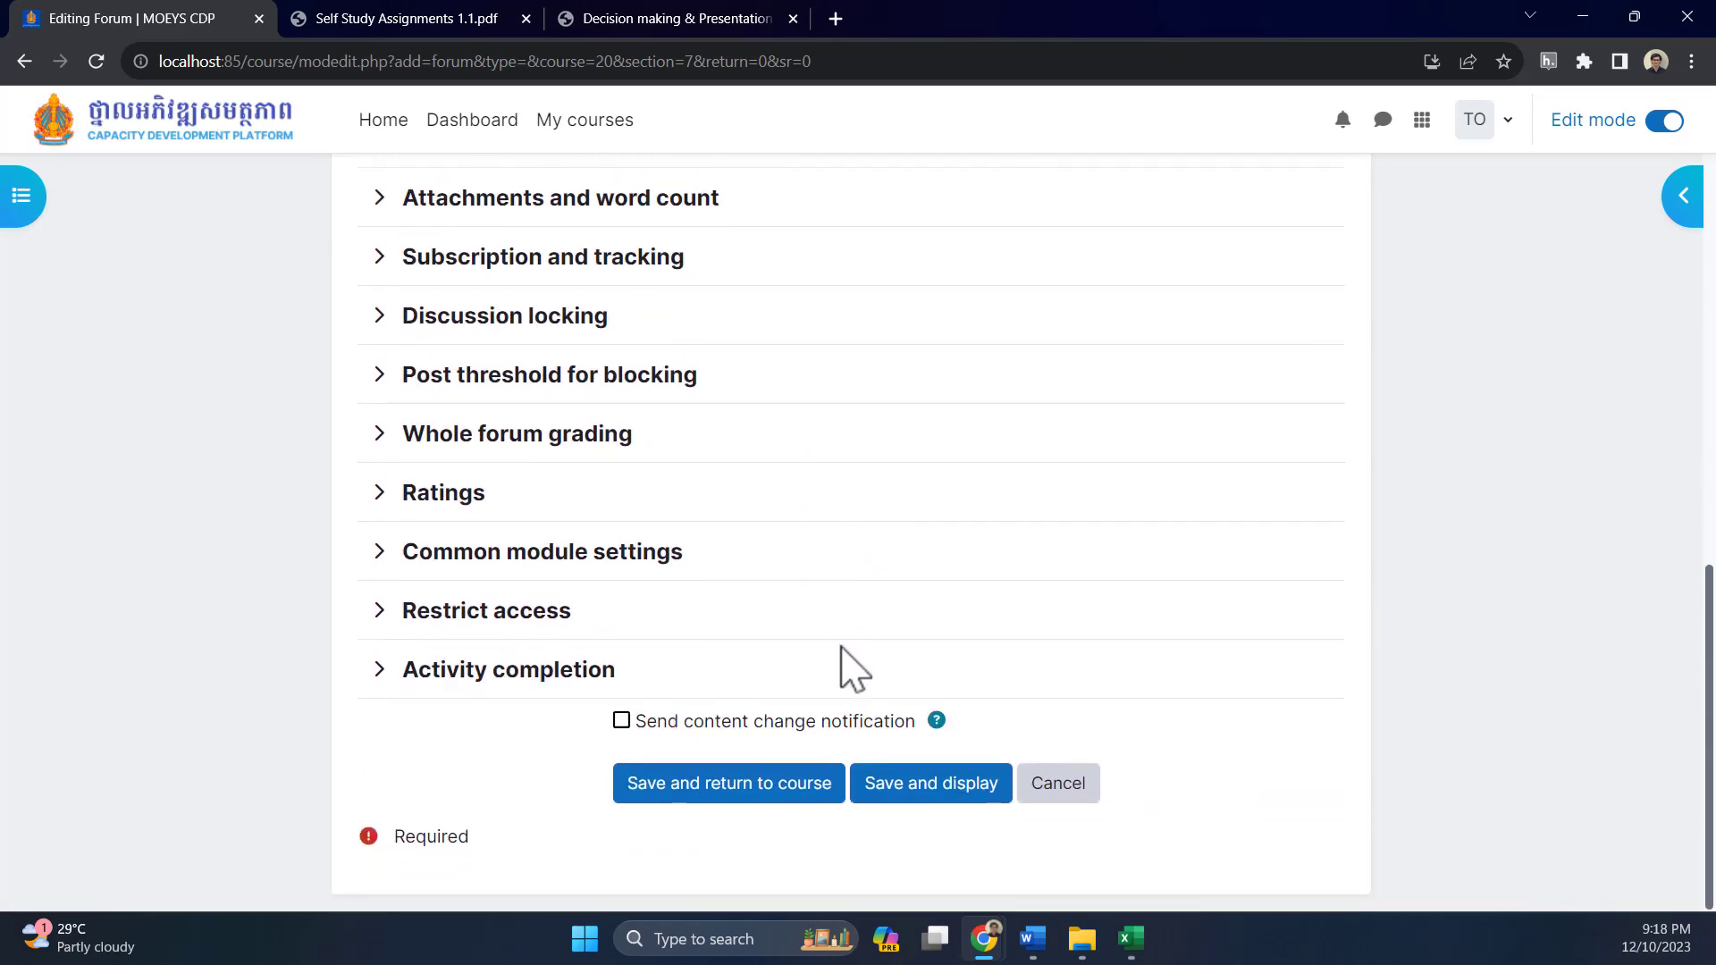
click(875, 796)
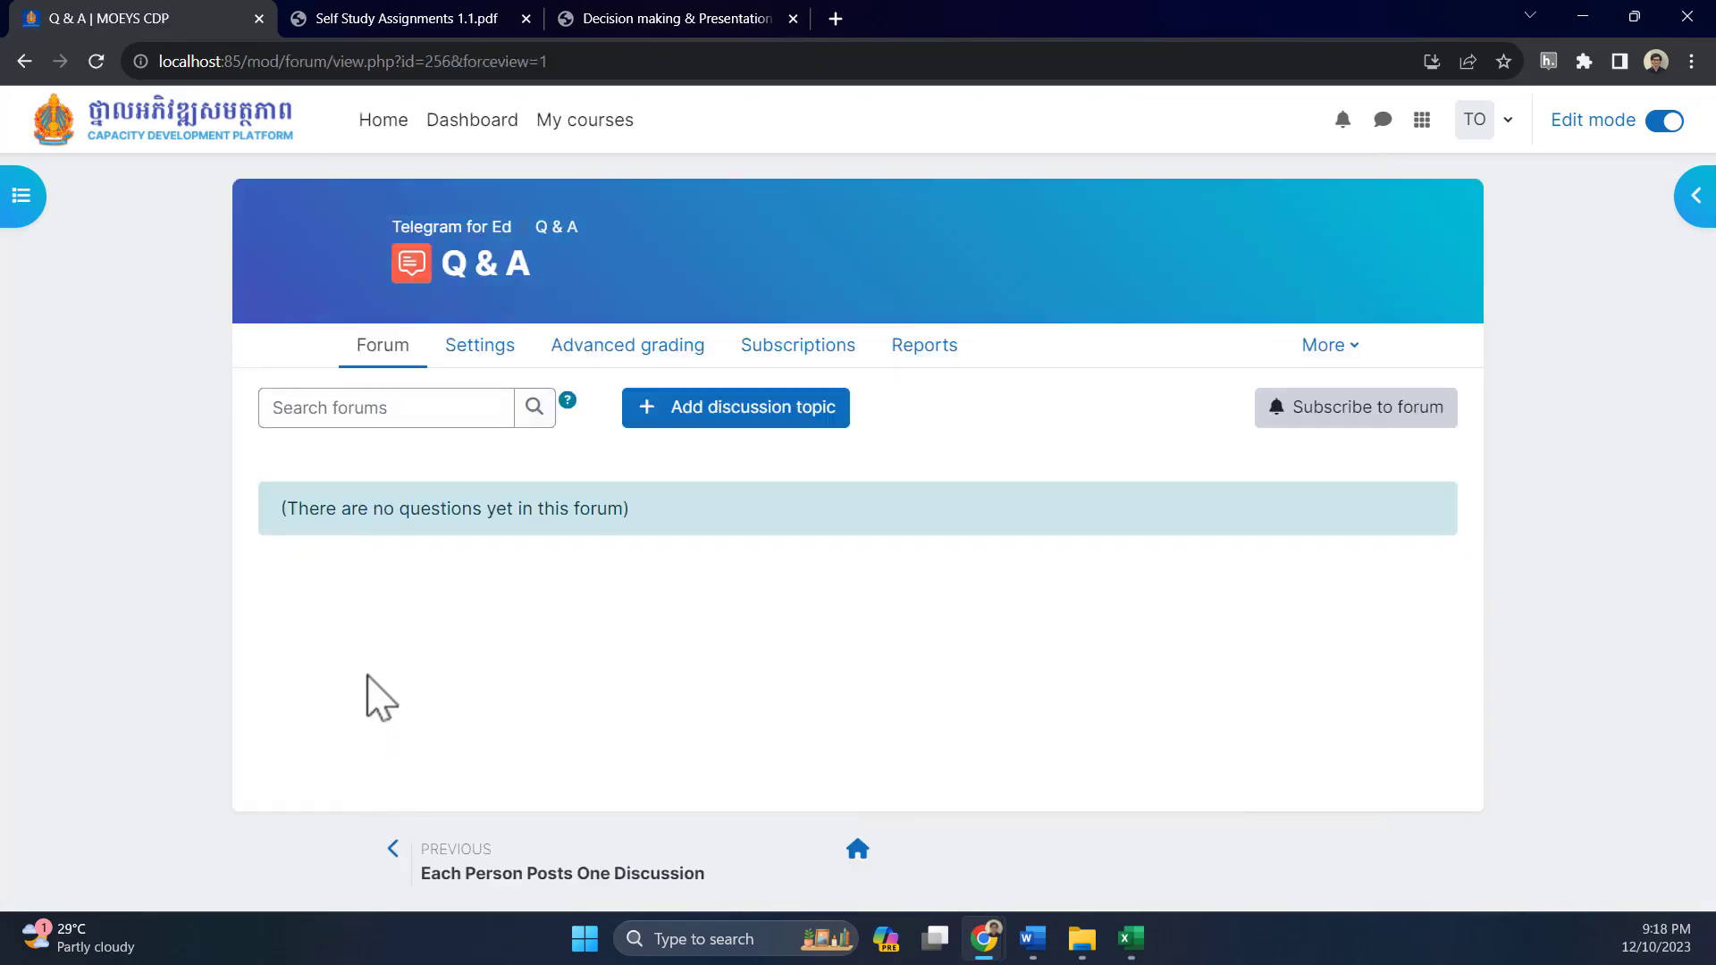
Post a discussion topic with the subject "ប្រធានបទពិភាក្សាសម្រាប់សប្តាហ៍ទី១" and the message "ប្រធានបទ៖"
click(733, 416)
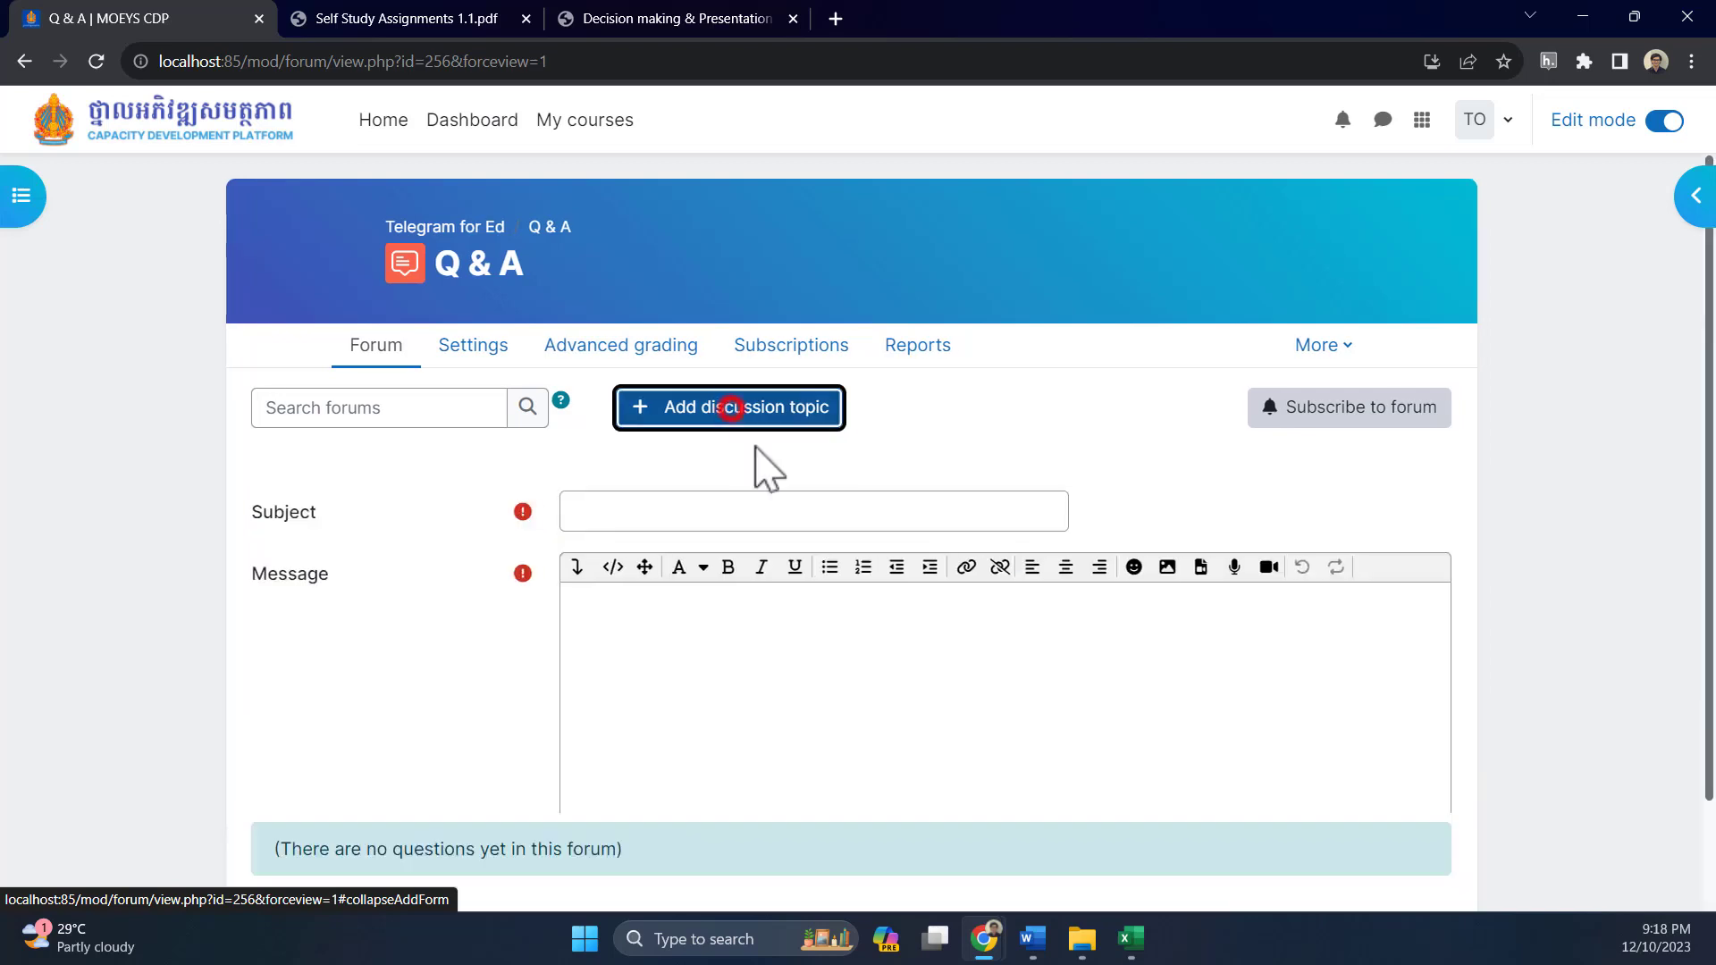
click(673, 511)
text(ប្រធានបទពិភាក្ស)
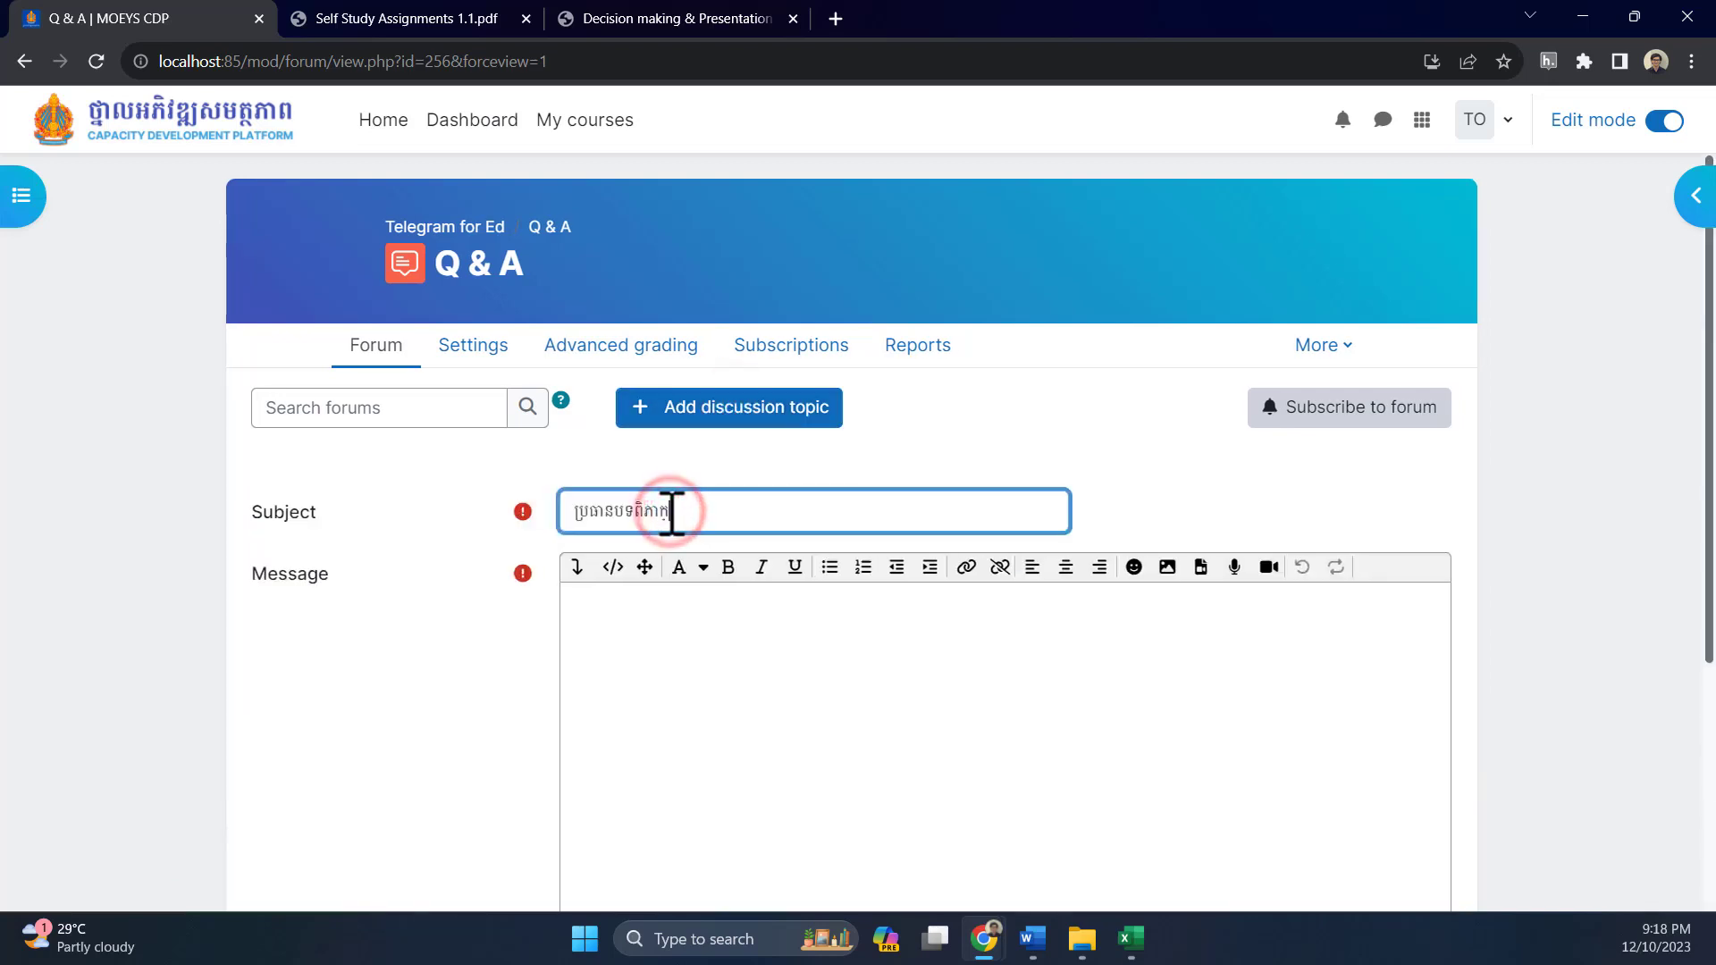
text(ាសម្រាប់សប្តាហ៍ទី១)
scroll(464, 659, down, 3)
click(661, 433)
text(ប្រធានបទ៖)
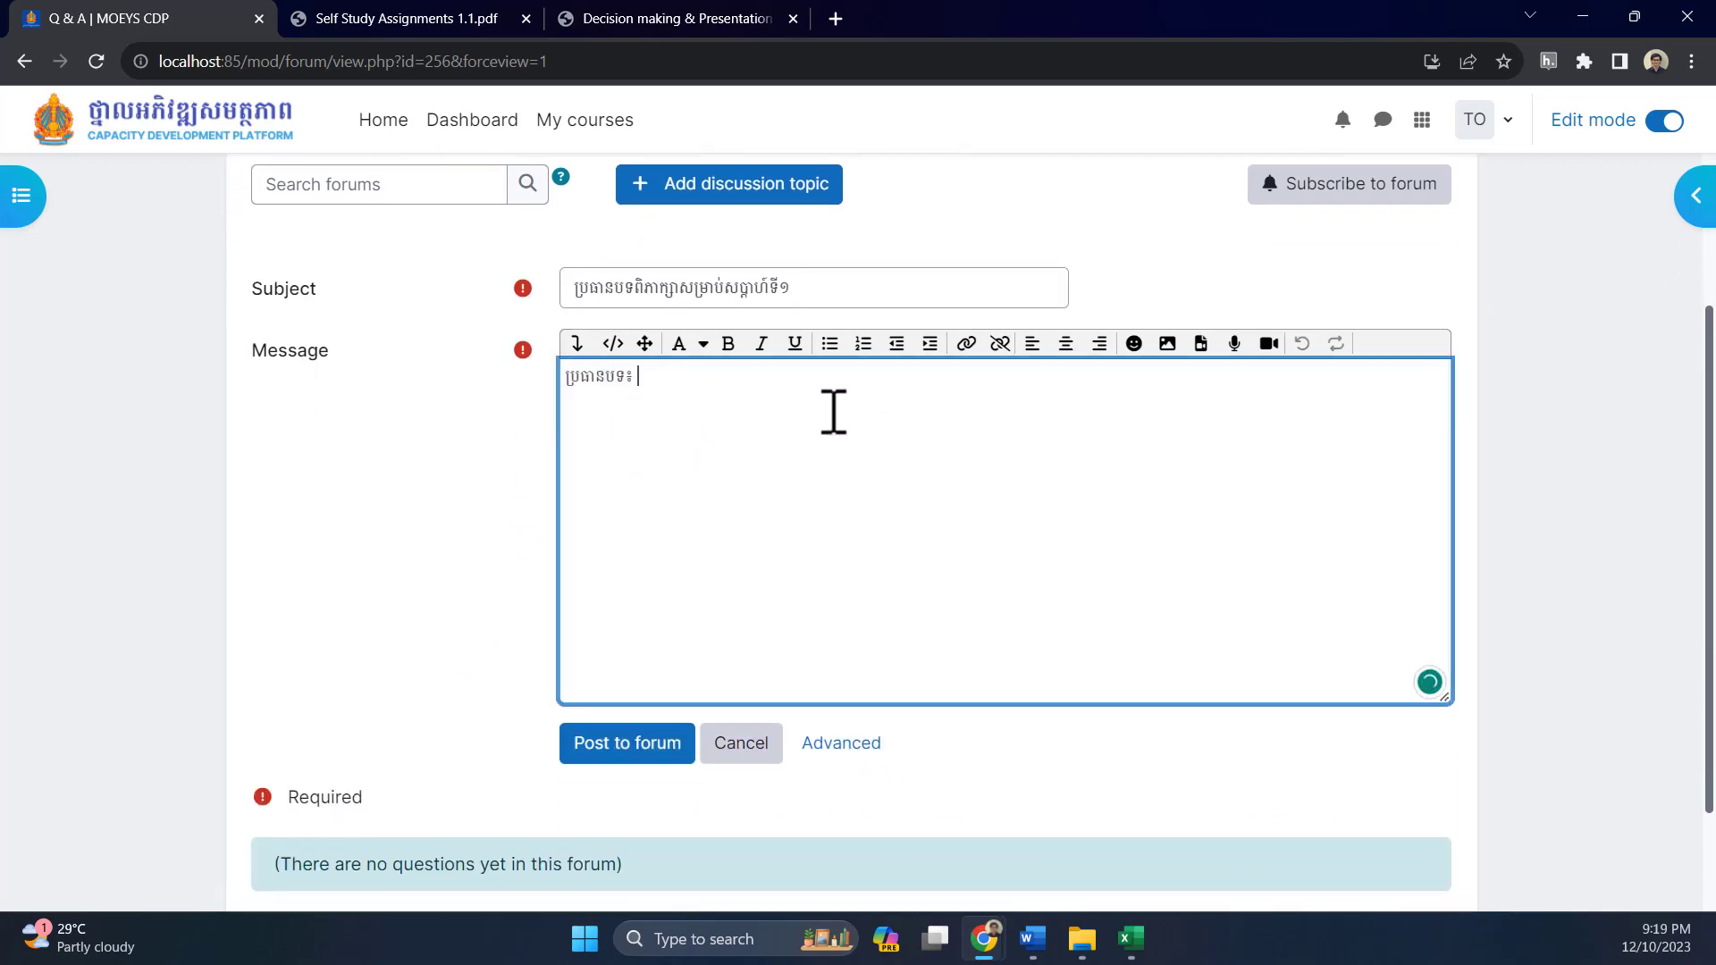
scroll(421, 563, down, 1)
click(623, 637)
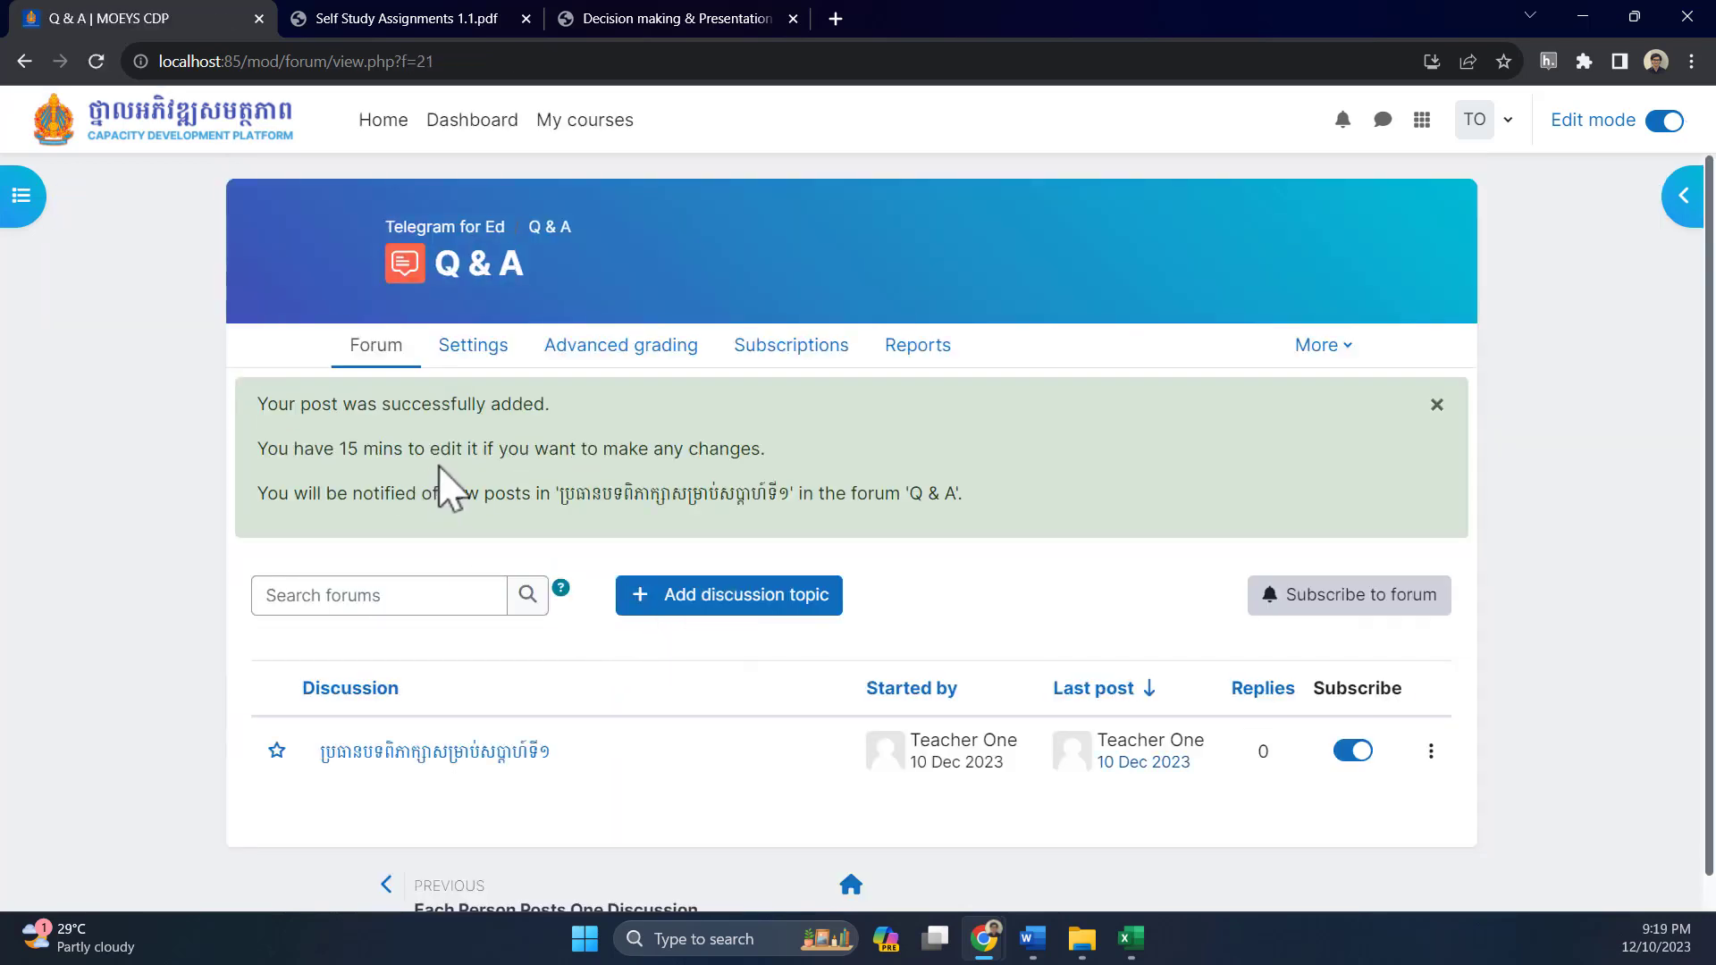
Open the newly posted week 1 discussion in the Q & A forum
scroll(1028, 565, down, 1)
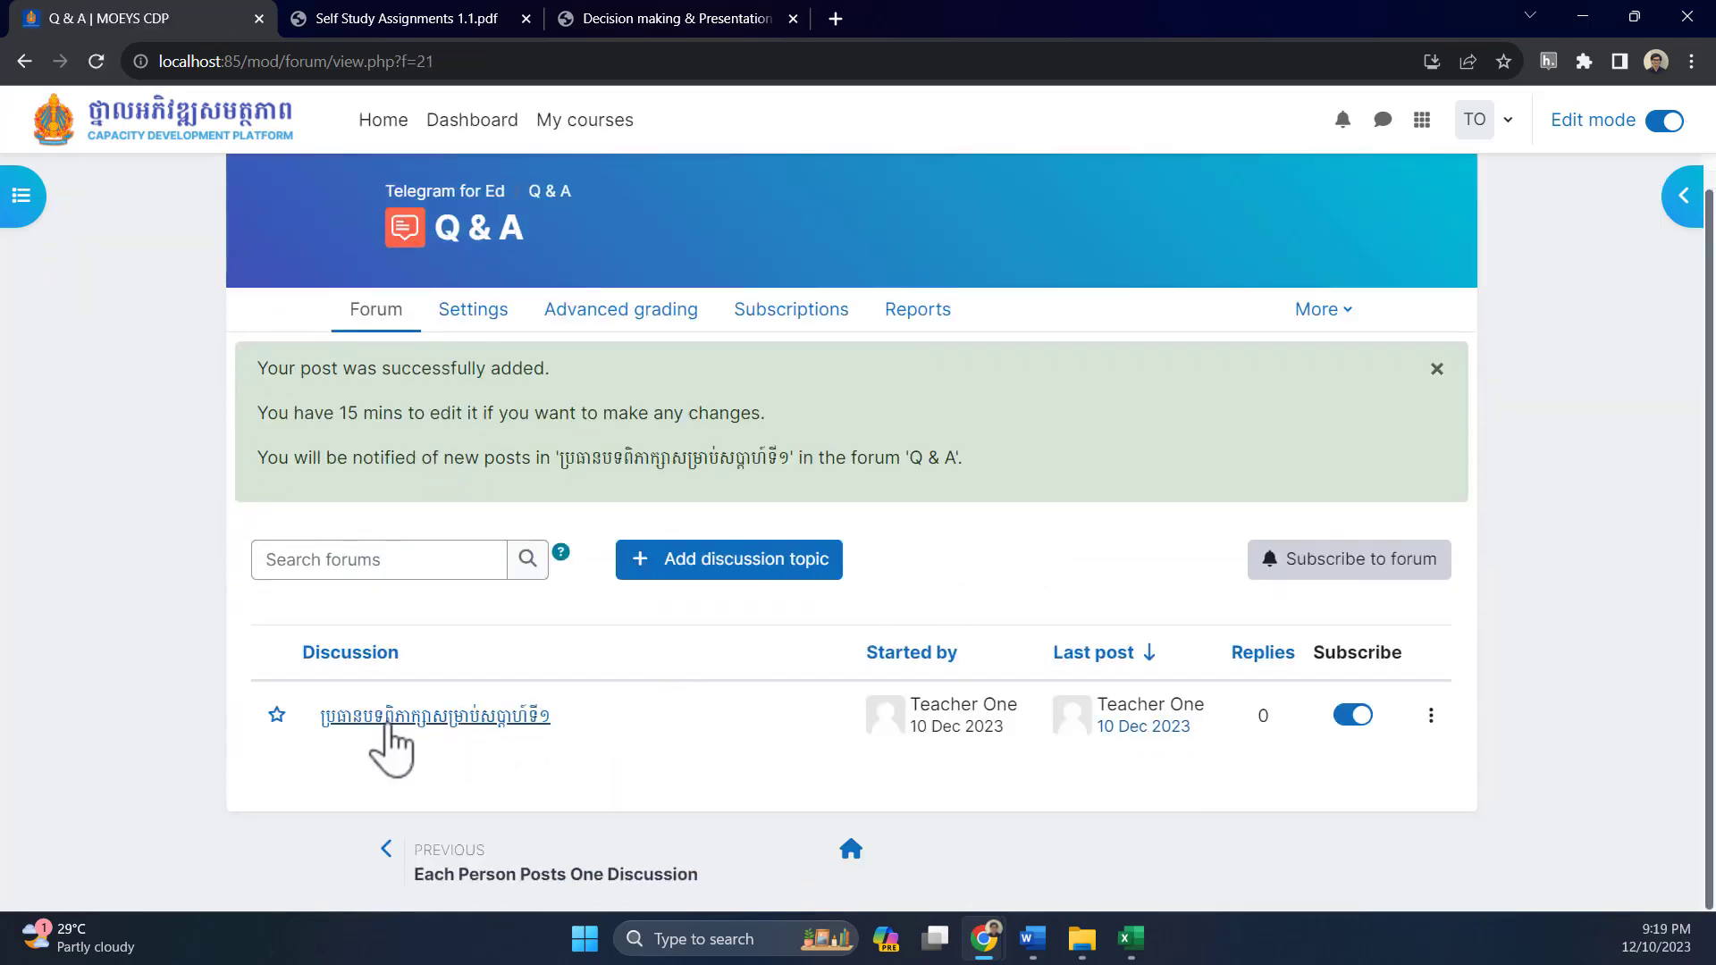
click(467, 716)
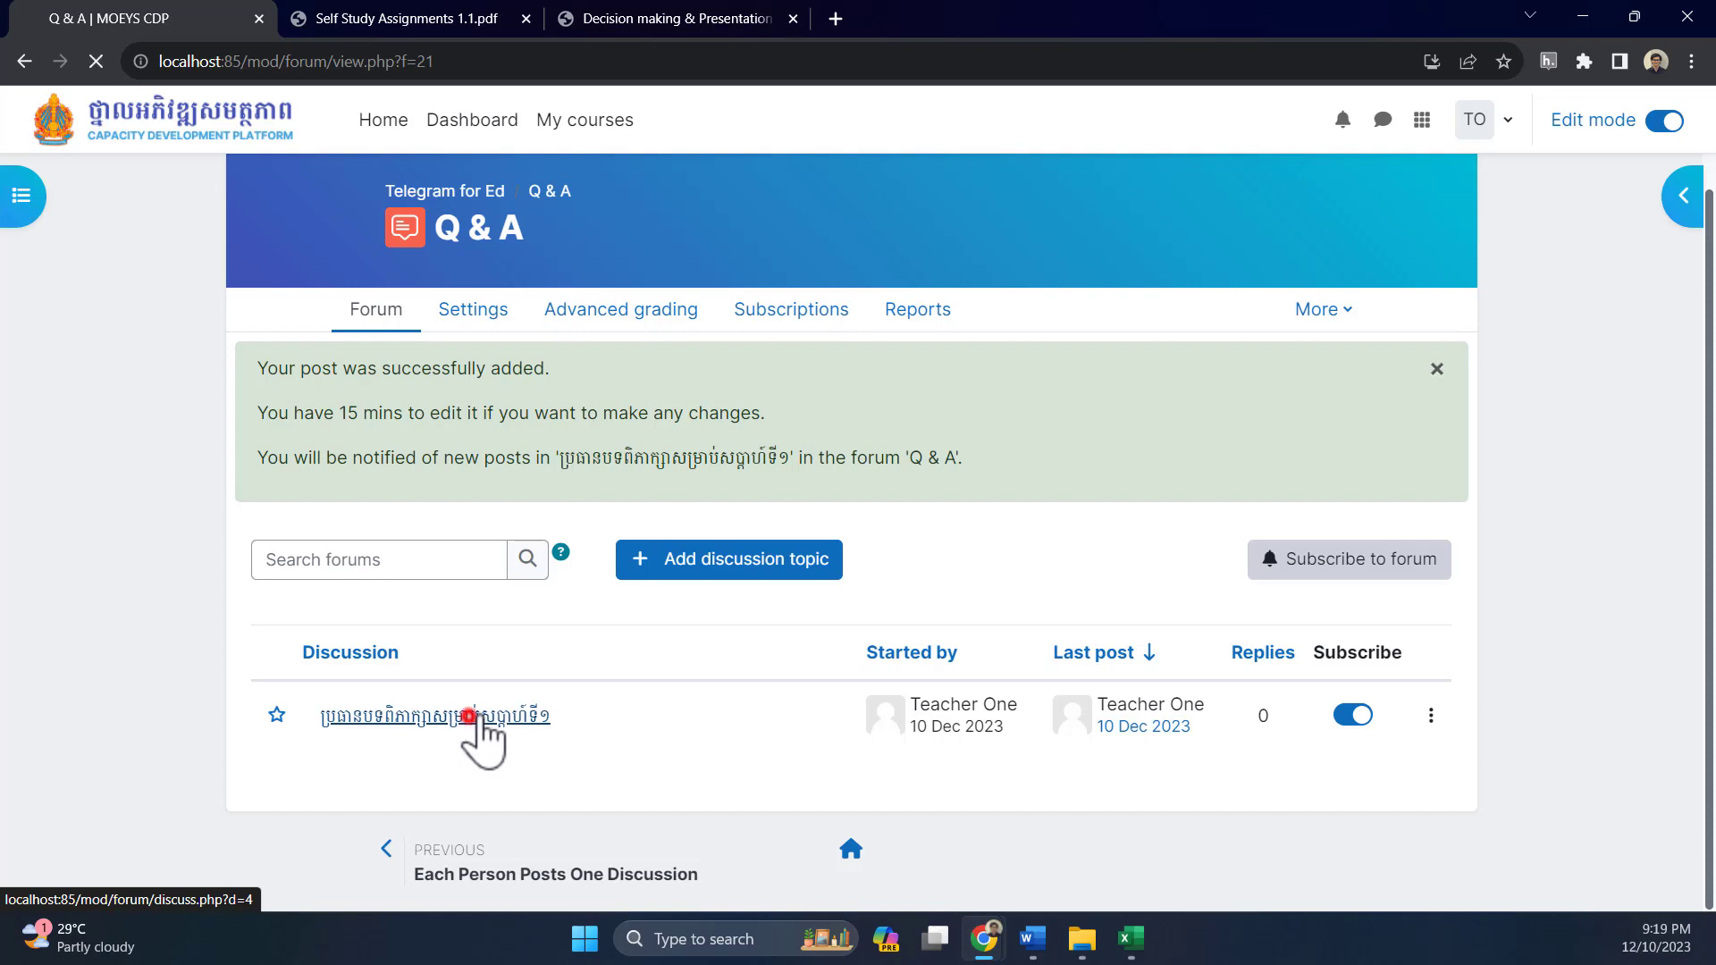